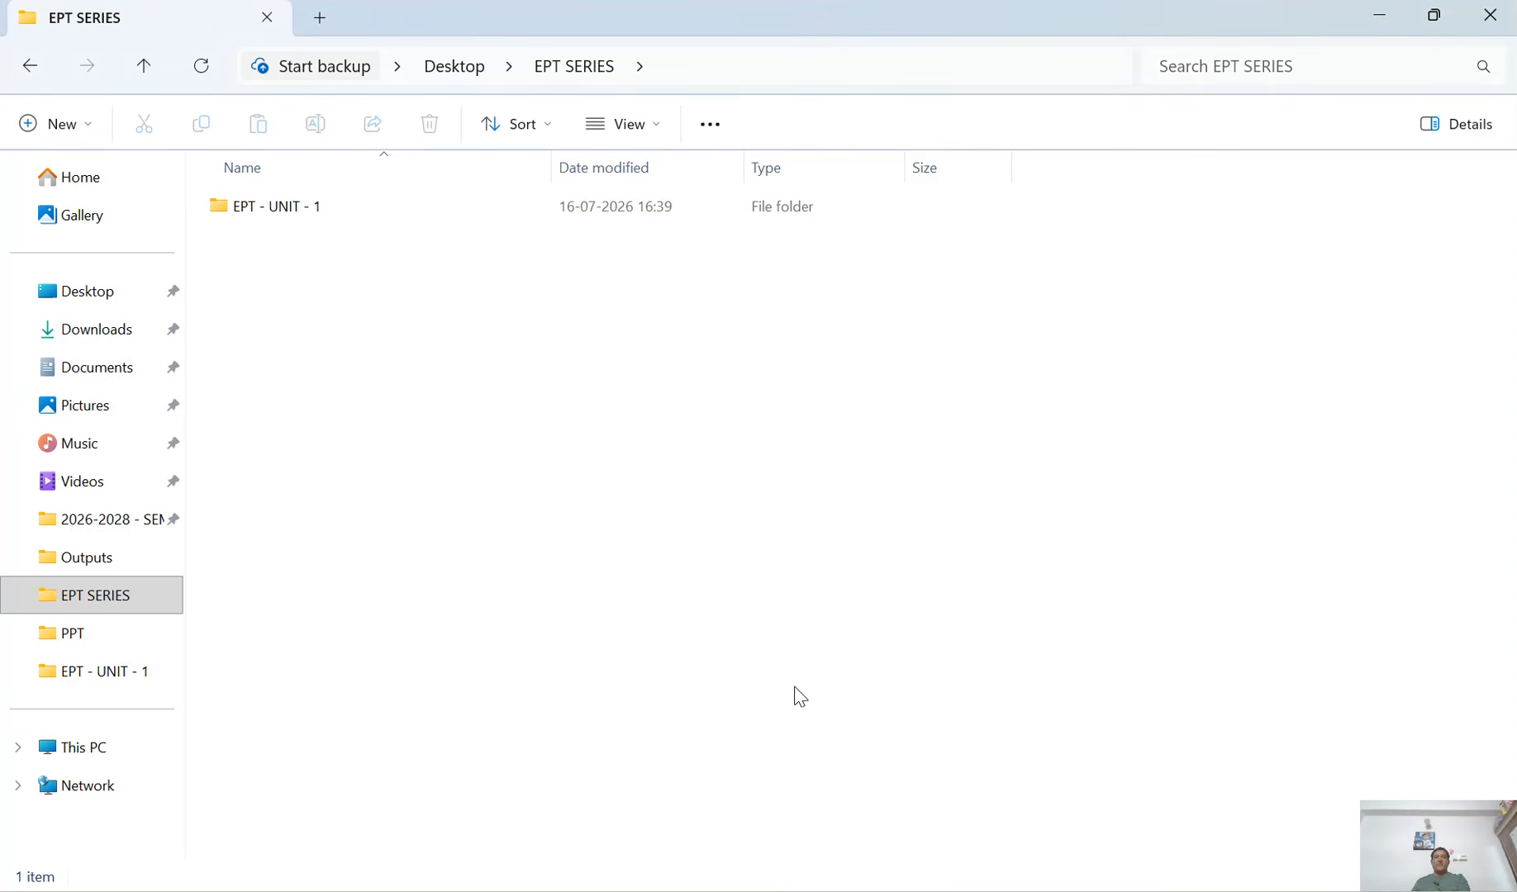
Step: Open the Enrolments folder inside EPT - UNIT - 1 and fit the Type column to its contents
double_click(355, 220)
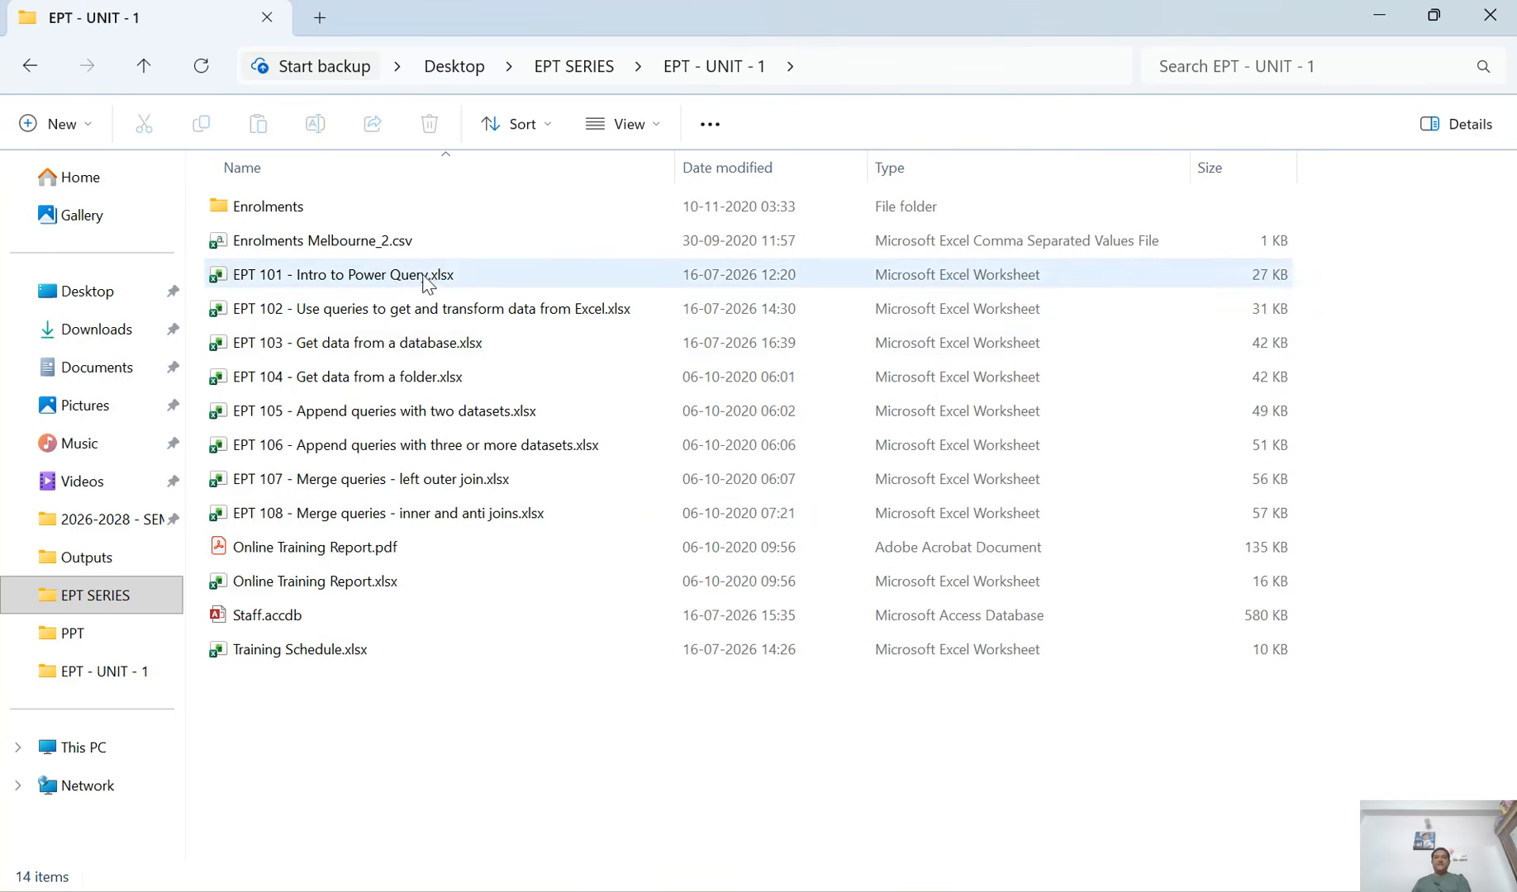
double_click(309, 207)
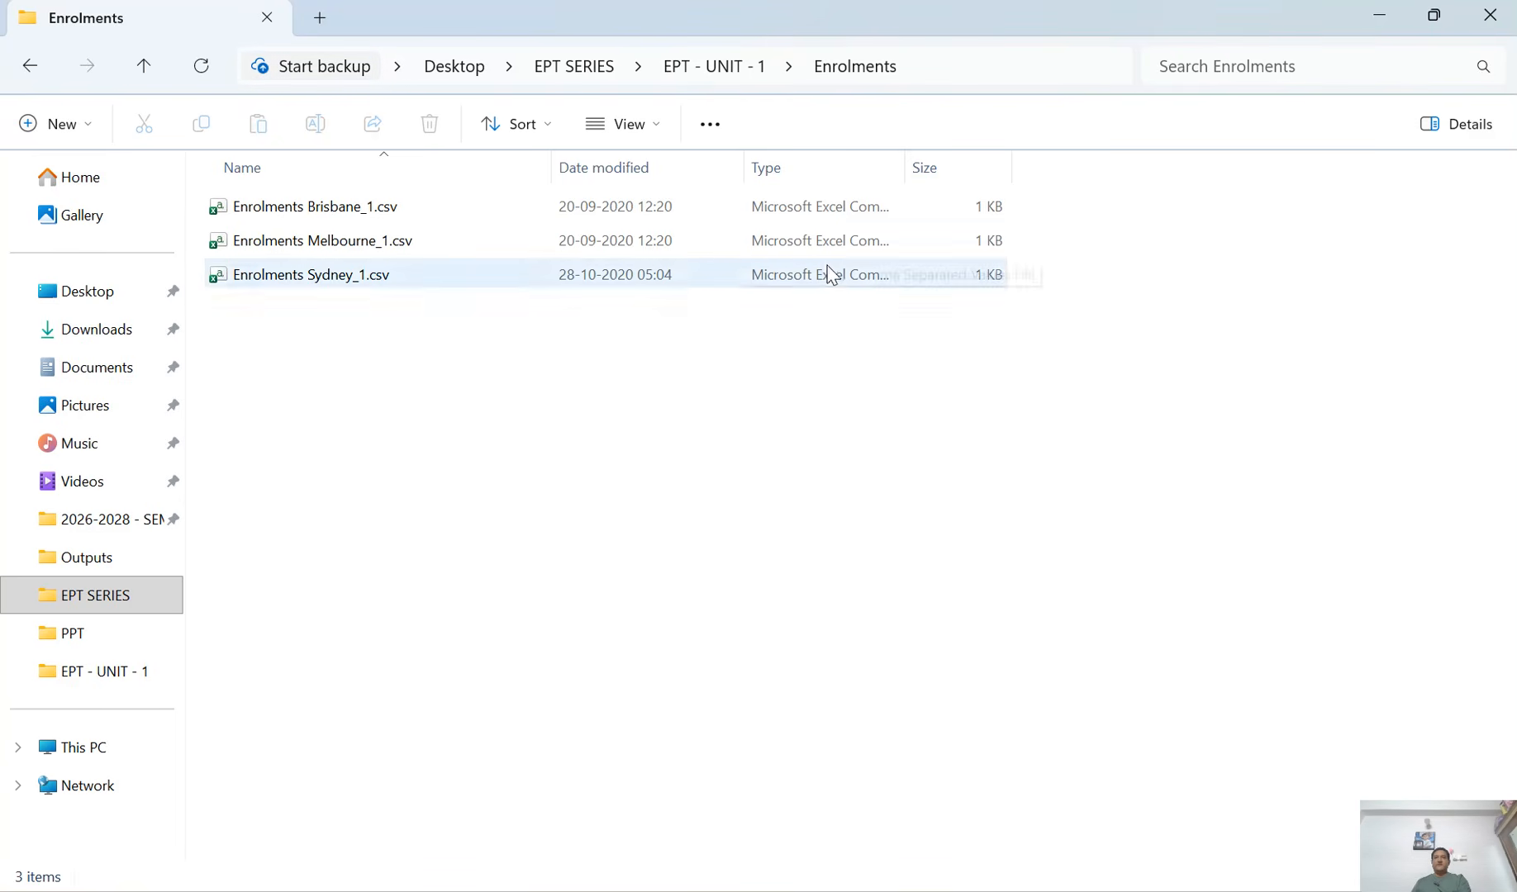
double_click(906, 168)
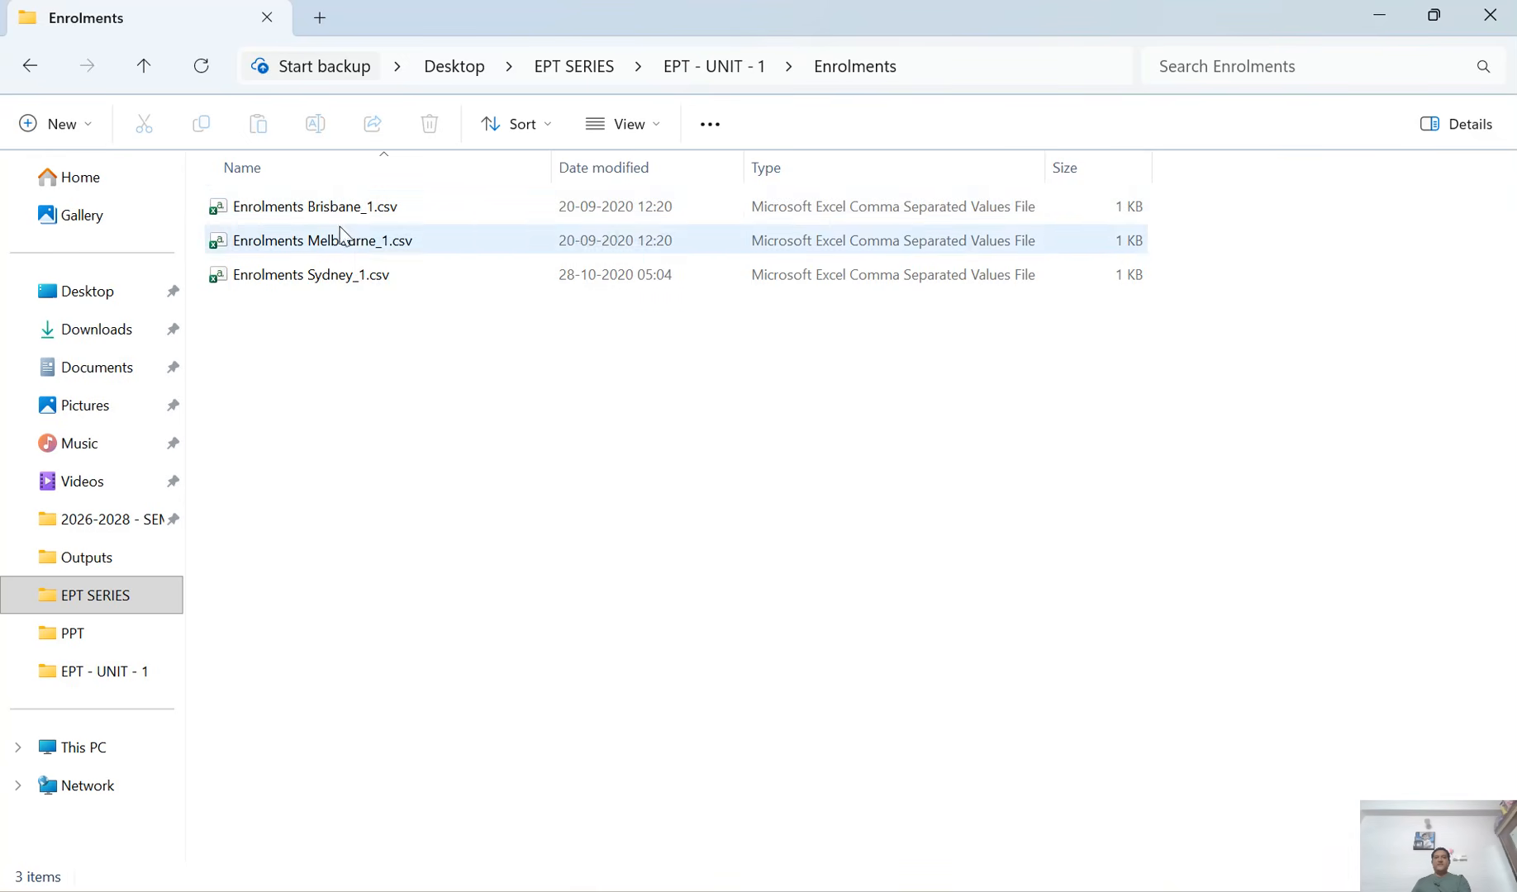
Step: Open Enrolments Brisbane_1.csv and autofit all its column widths to make the data readable
click(373, 223)
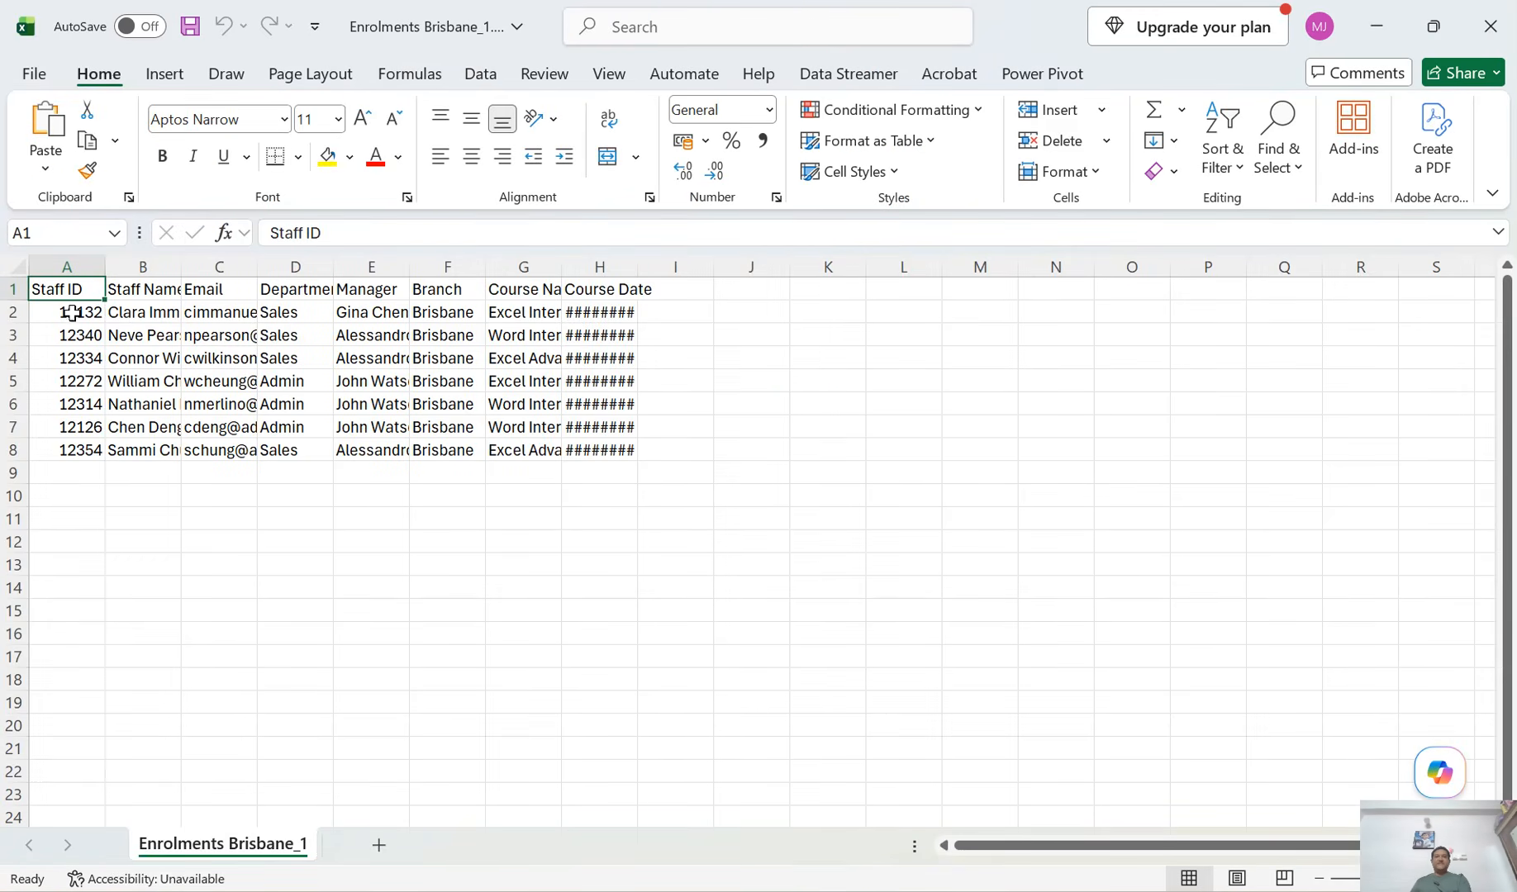
click(20, 264)
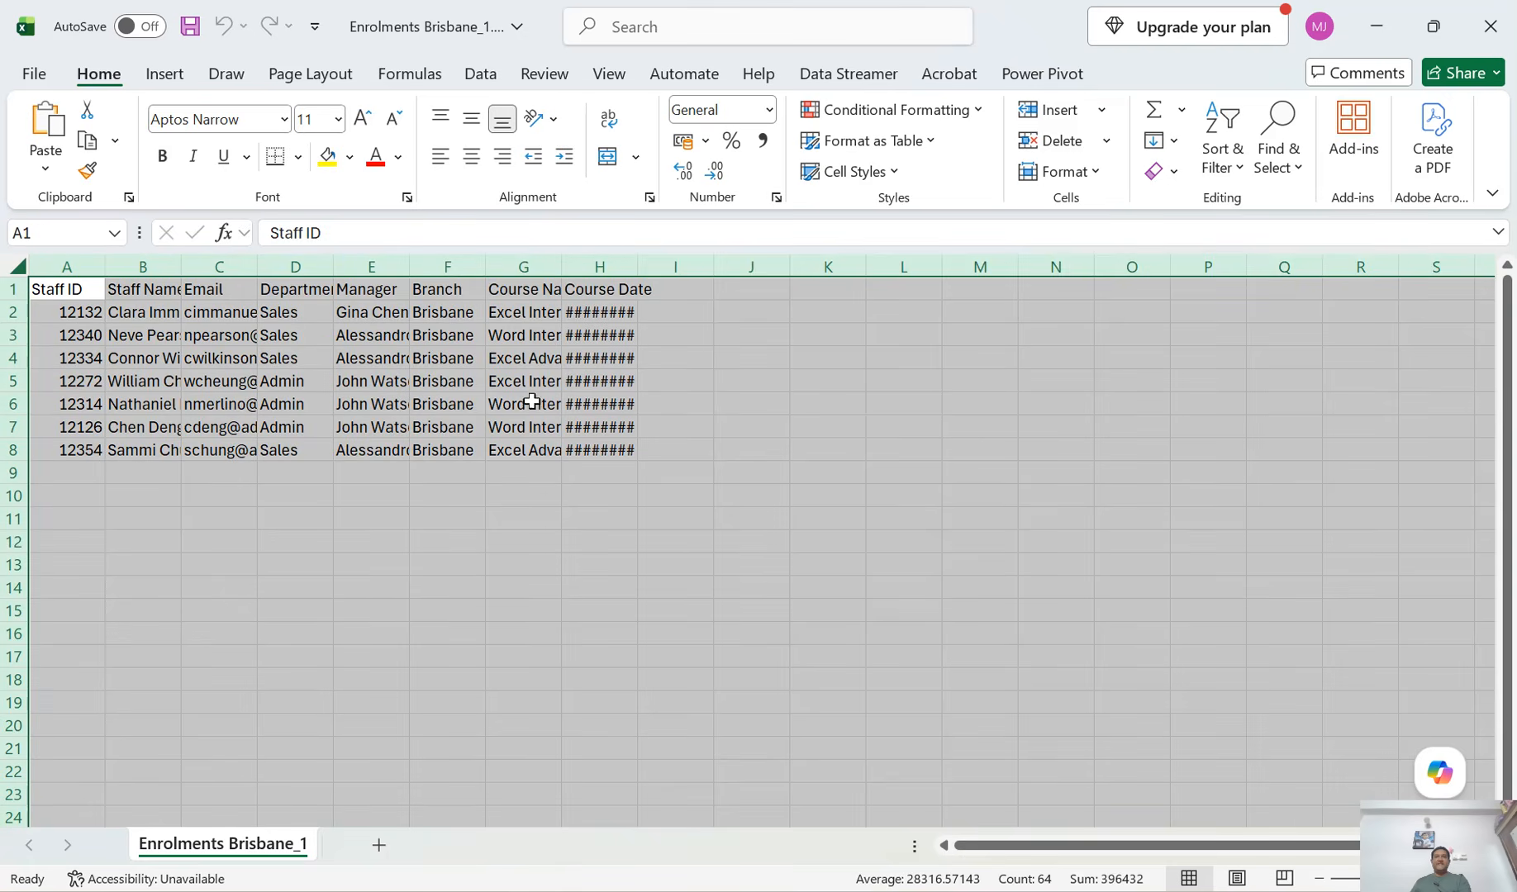
click(1097, 173)
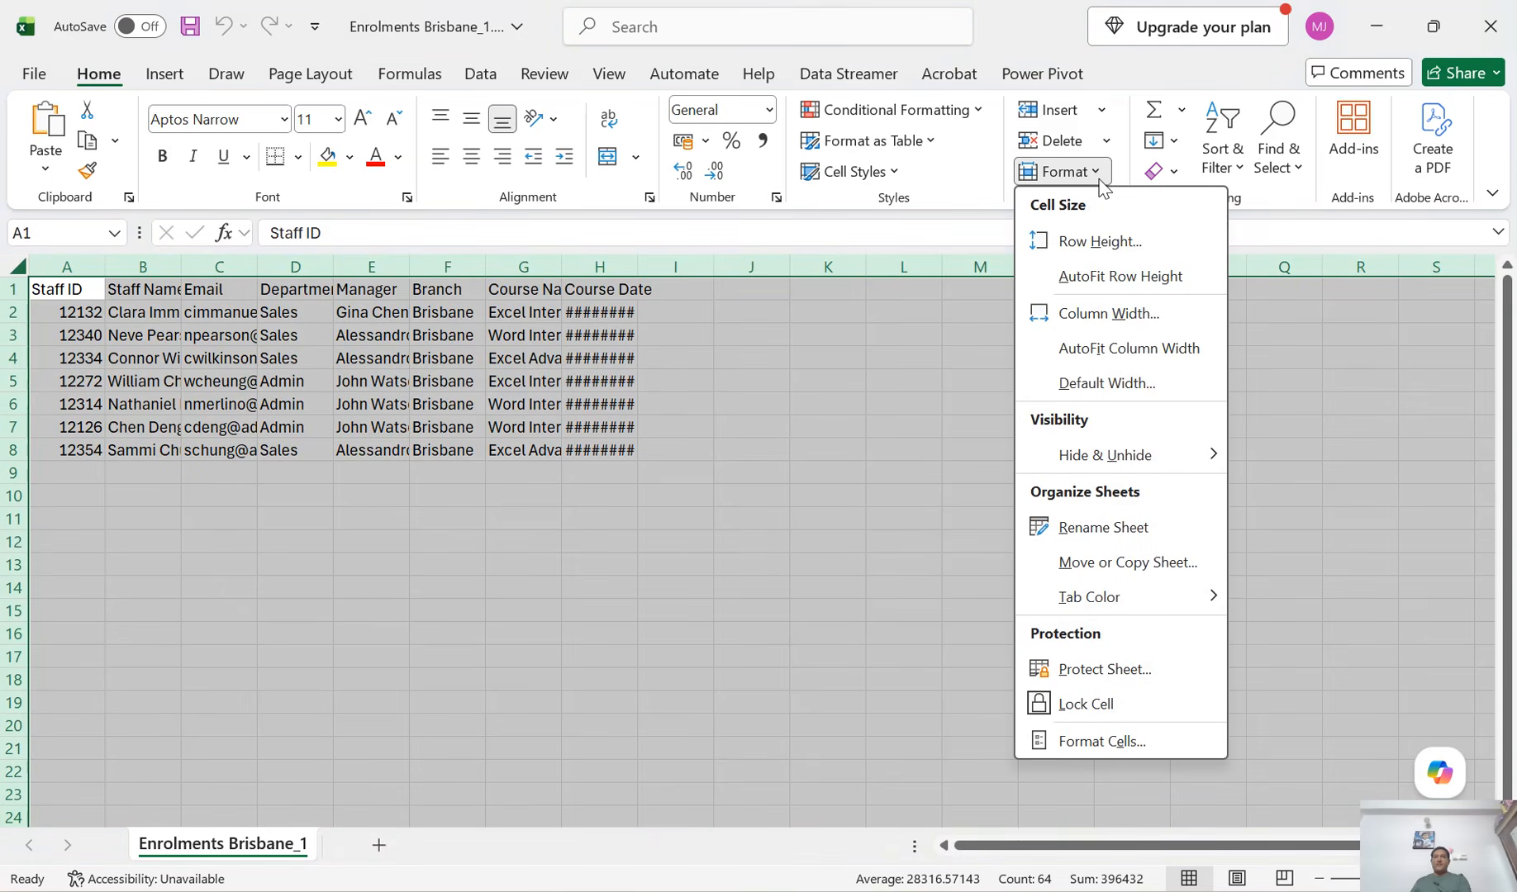
click(1100, 347)
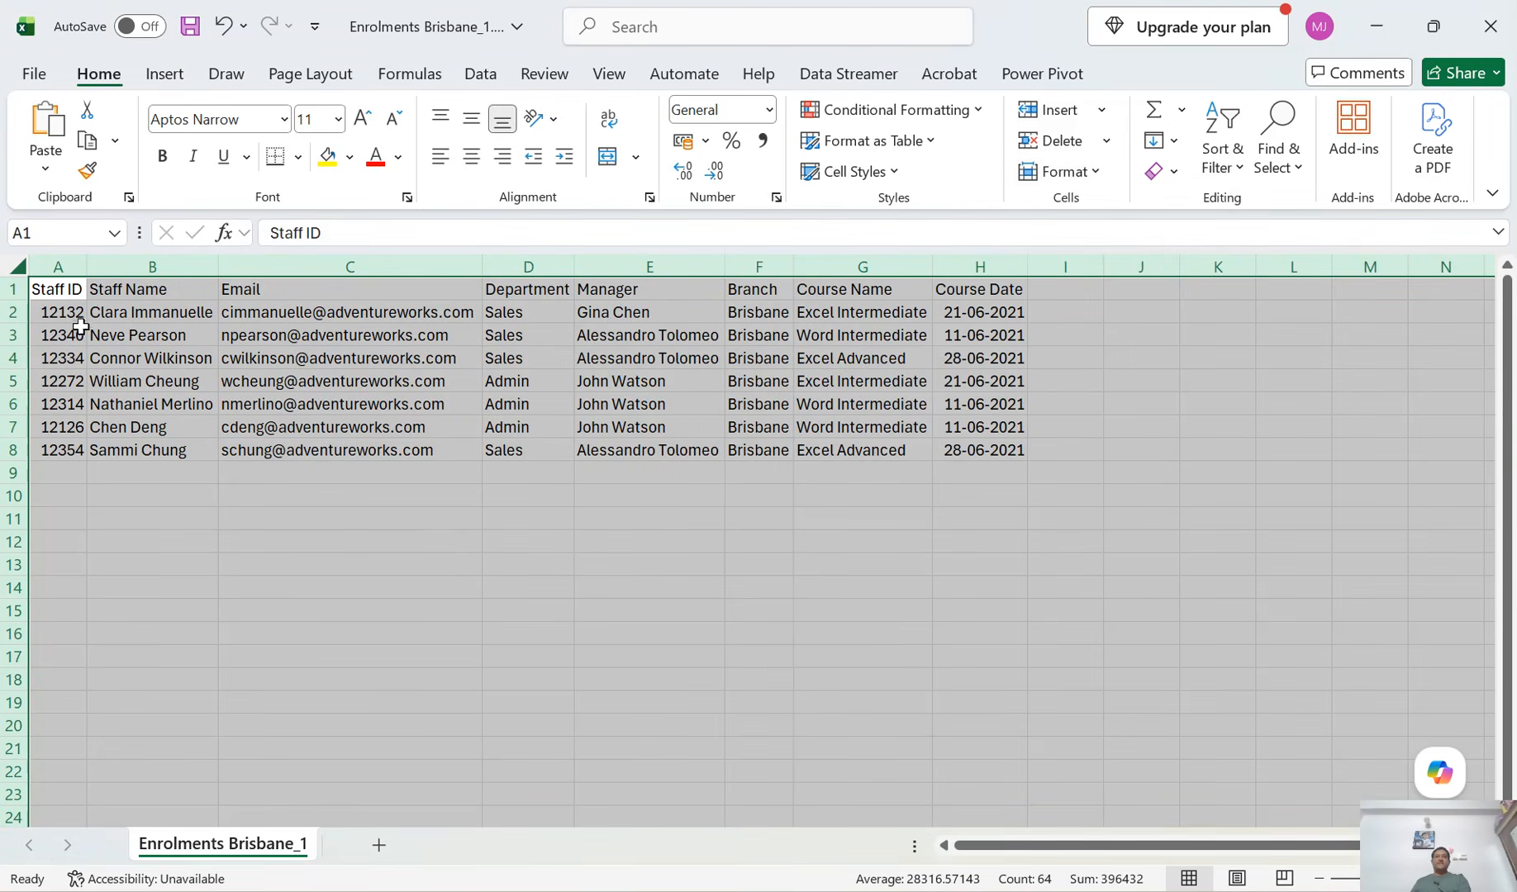
Step: Look over the Brisbane header row and make the Staff ID column slightly wider than its autofit width
click(15, 290)
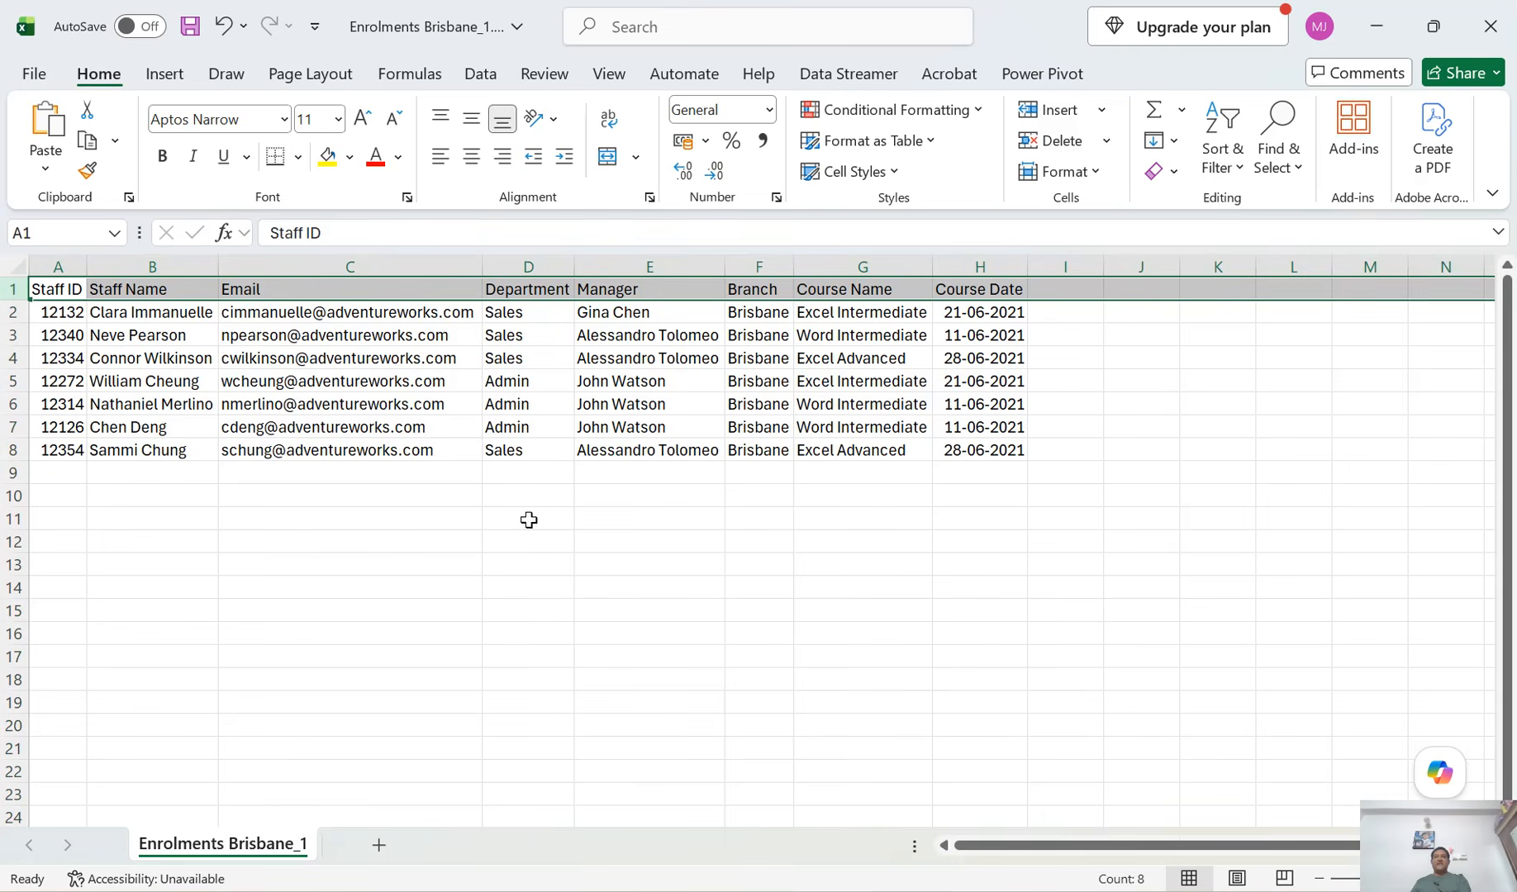
click(618, 428)
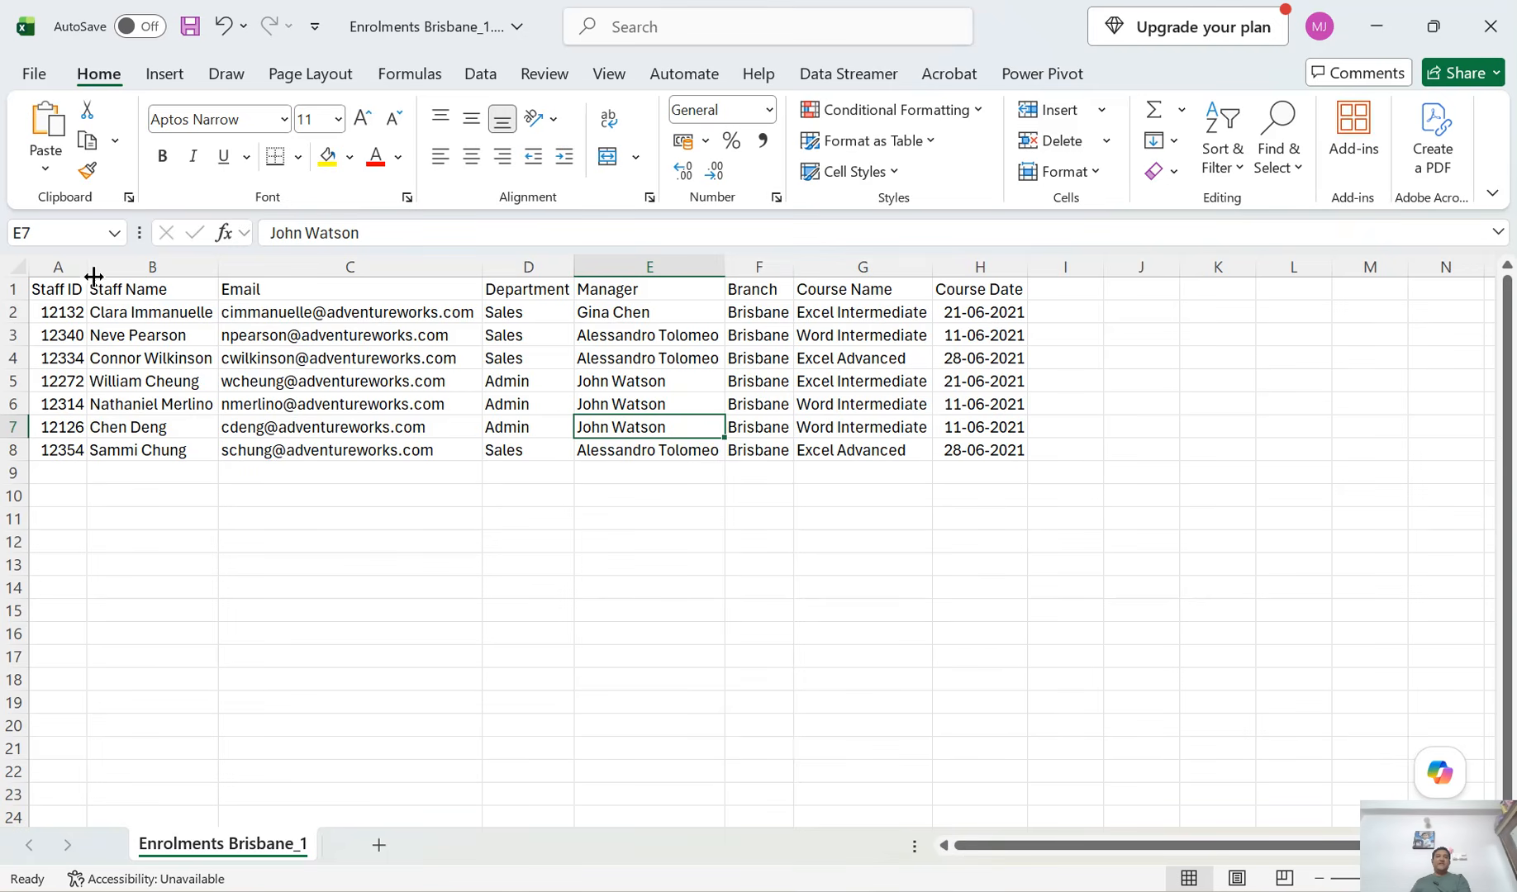
drag(92, 267, 136, 268)
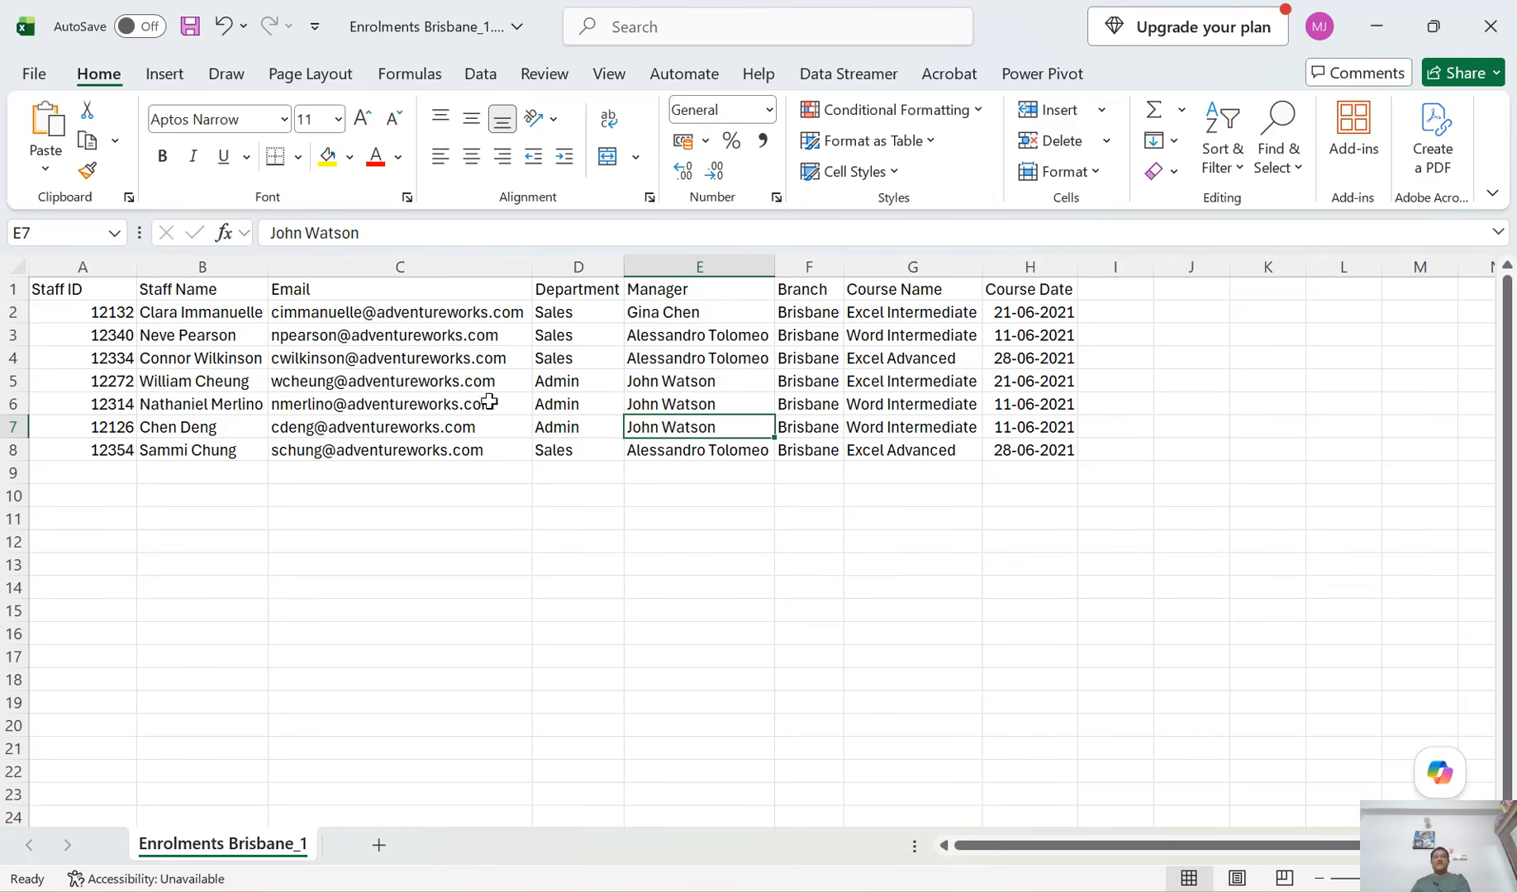
drag(137, 258, 113, 258)
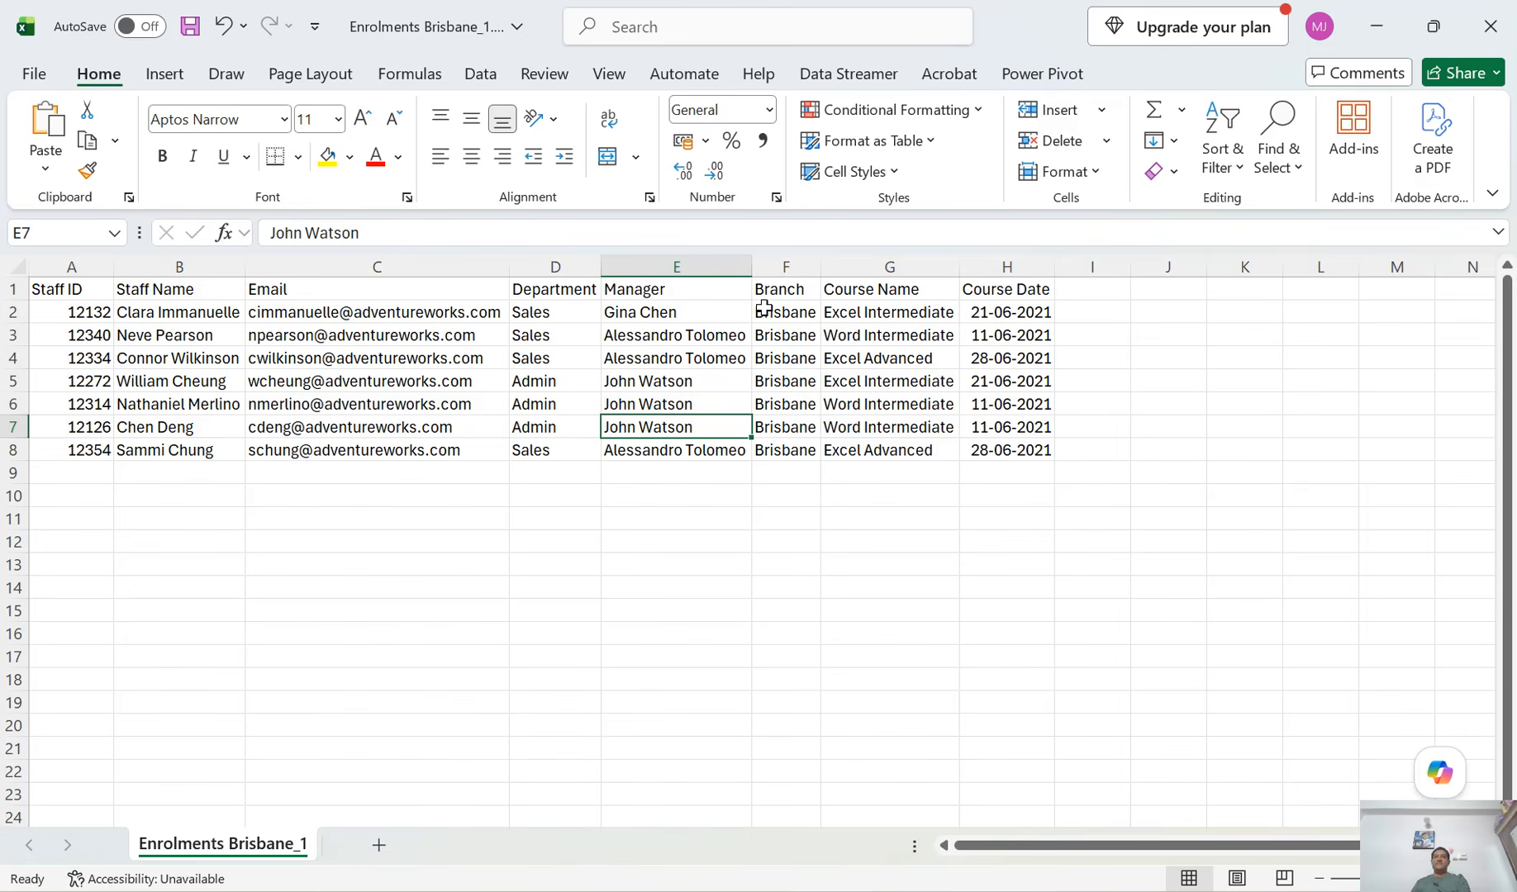
Step: Review the Brisbane file's Branch and Staff ID entries and Course Date heading, and close it without saving
click(799, 313)
drag(799, 313, 789, 450)
drag(72, 322, 67, 450)
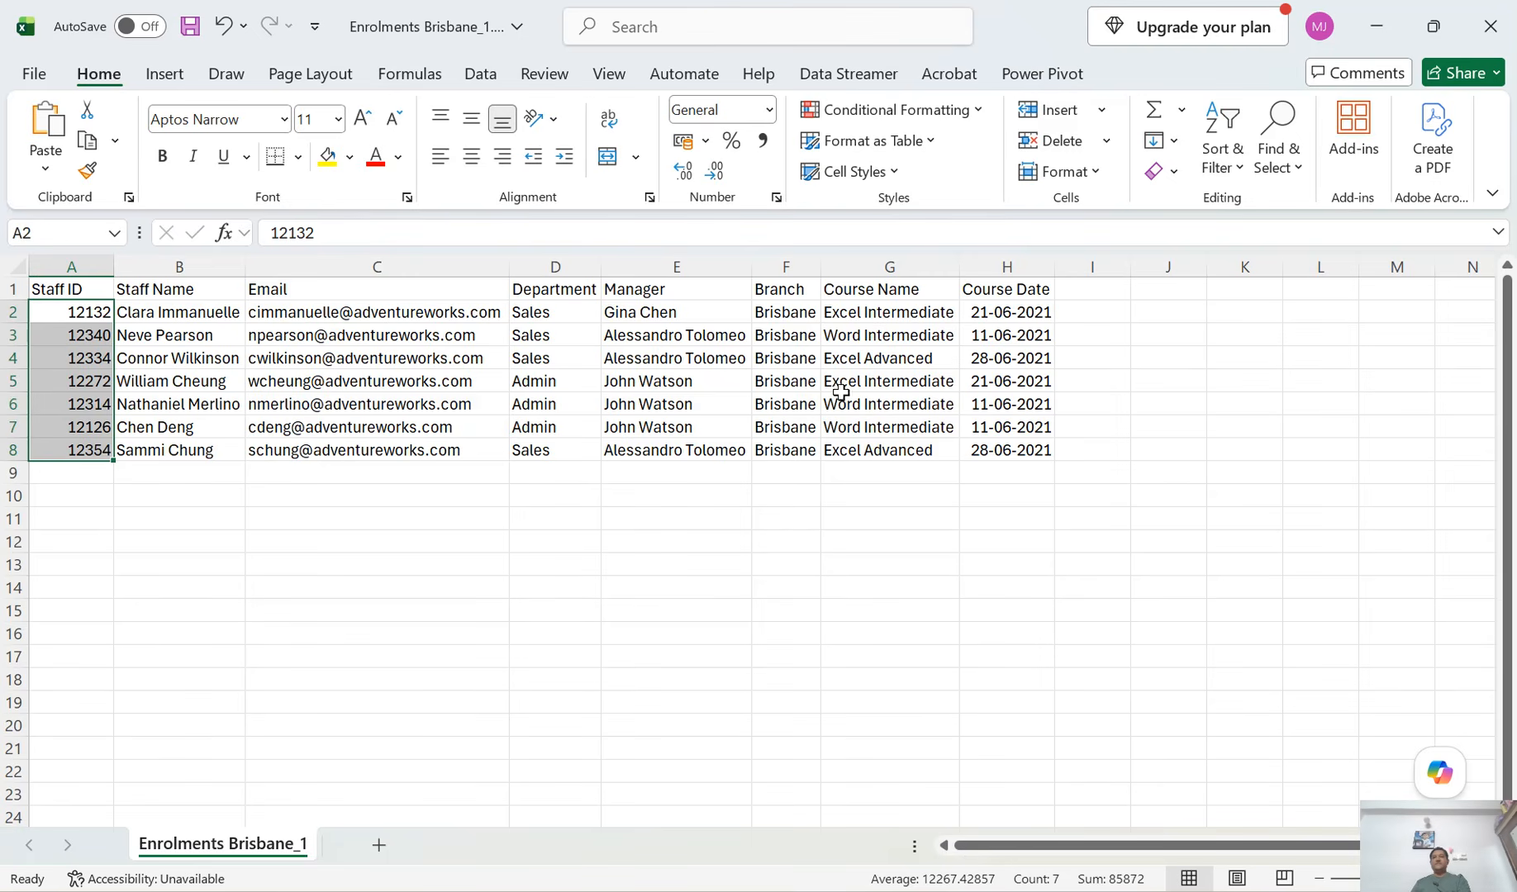
click(969, 292)
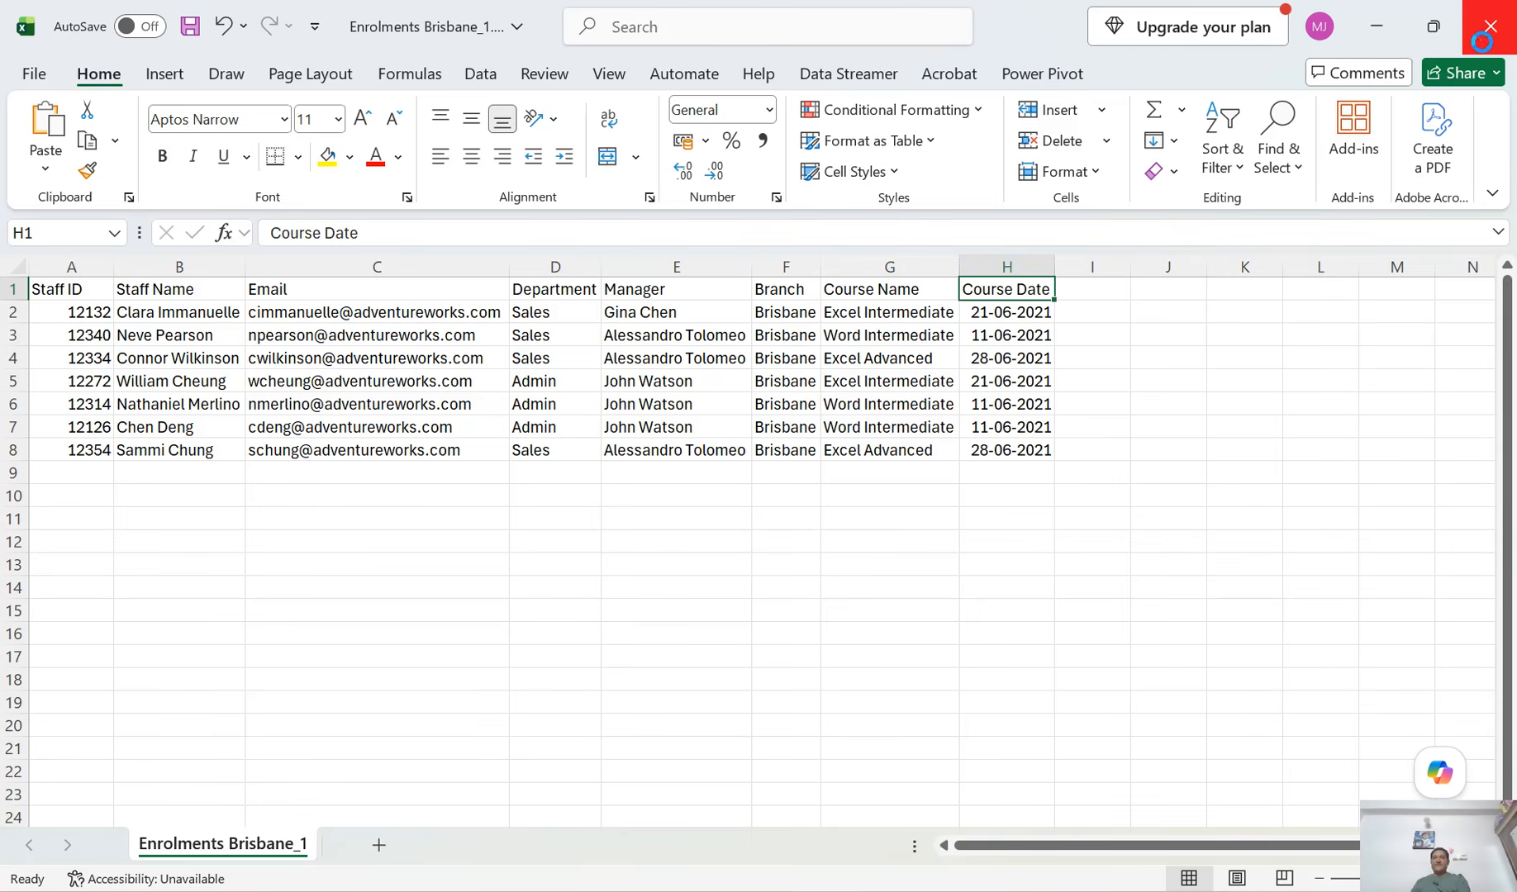
click(1487, 31)
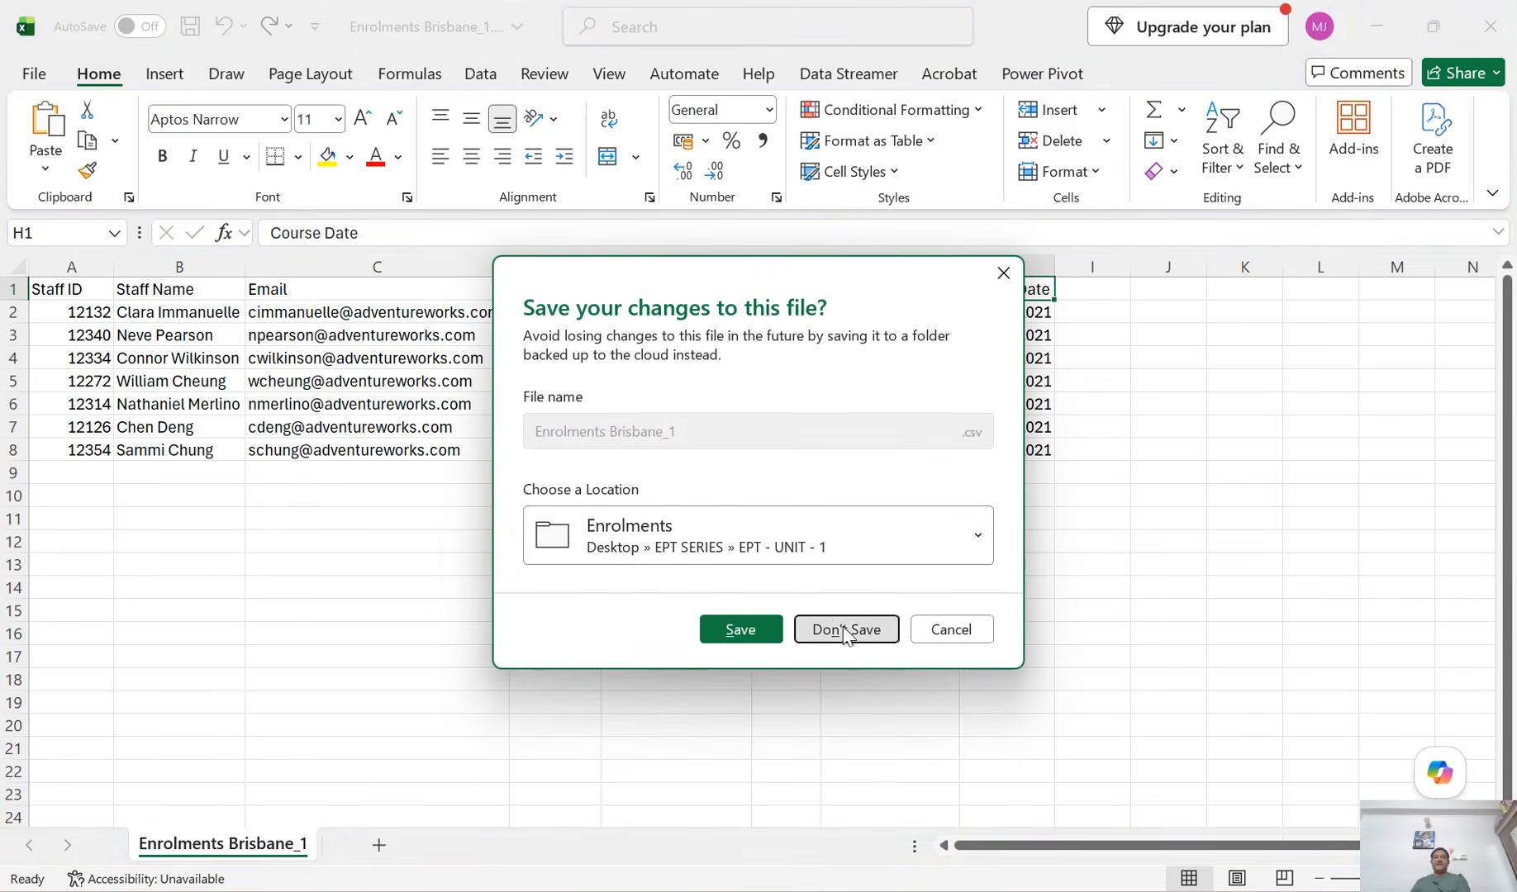
click(844, 629)
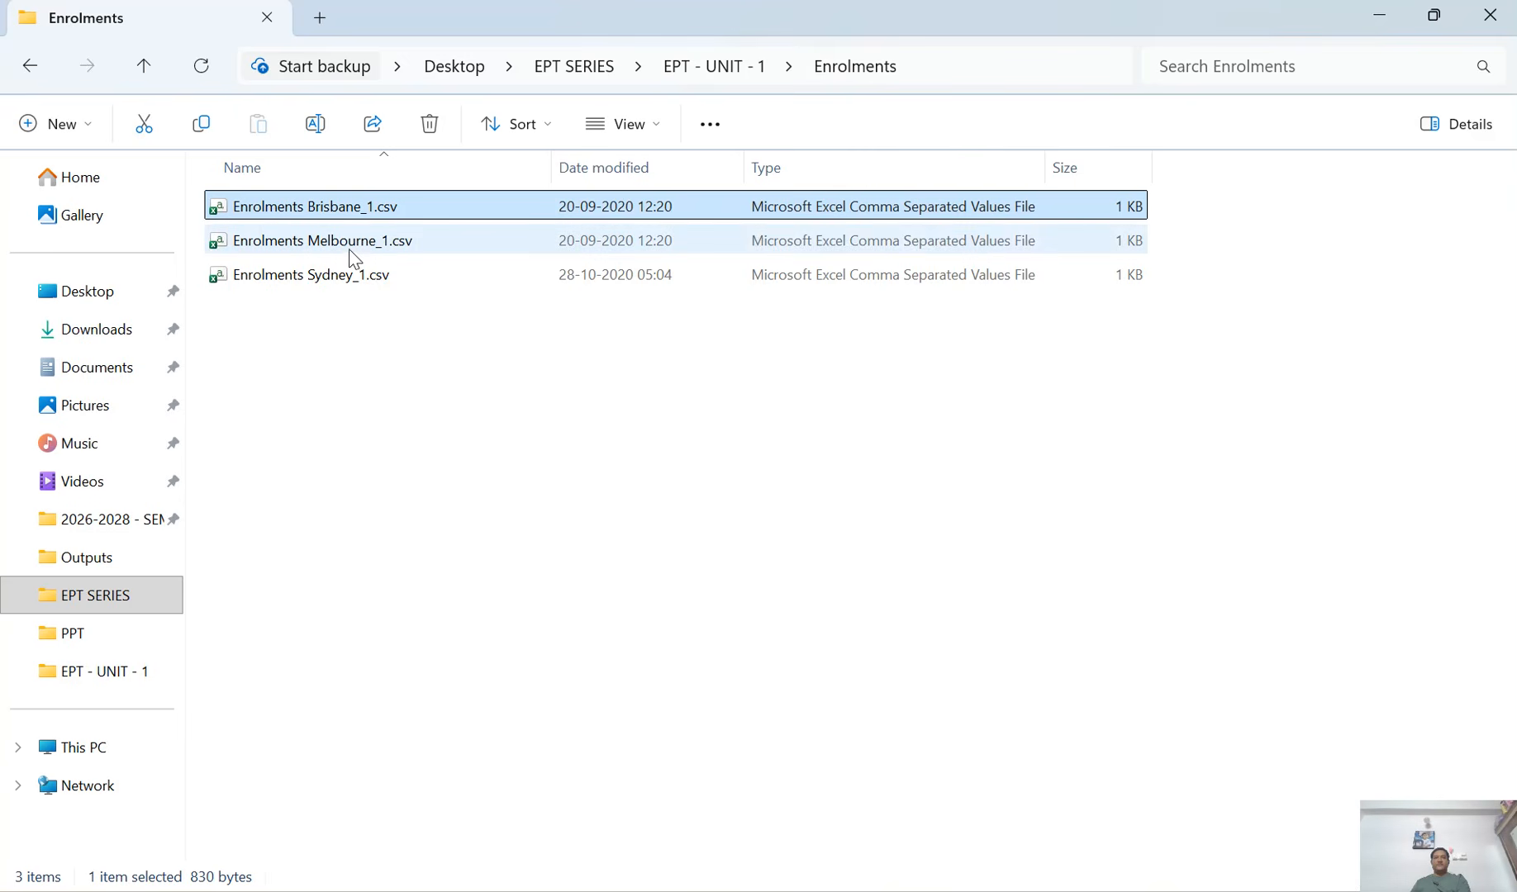
Step: Open Enrolments Melbourne_1.csv and autofit all its column widths
click(347, 251)
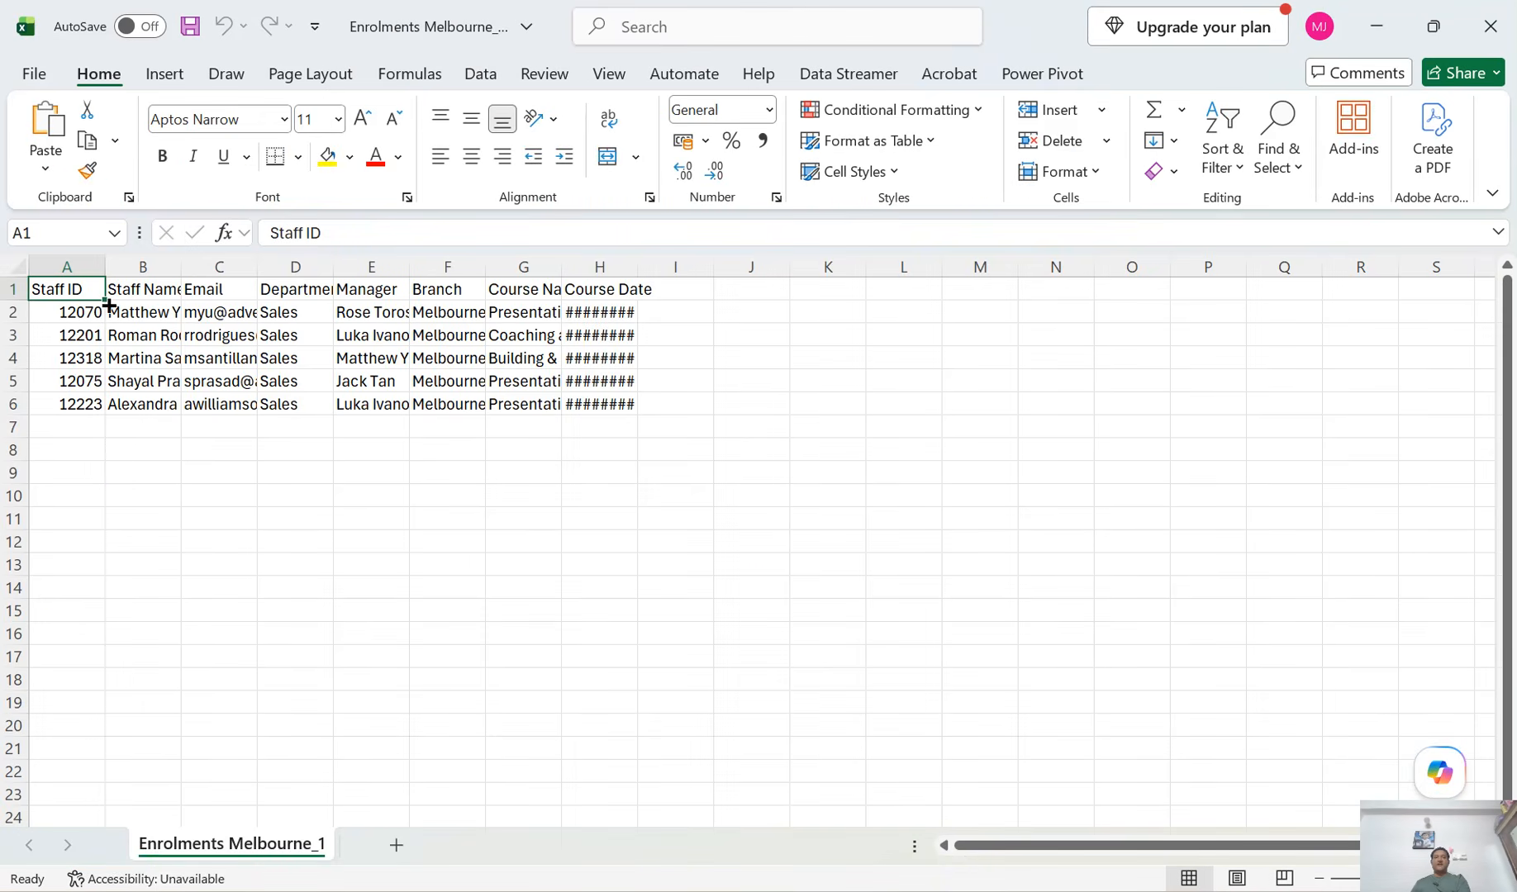
click(17, 267)
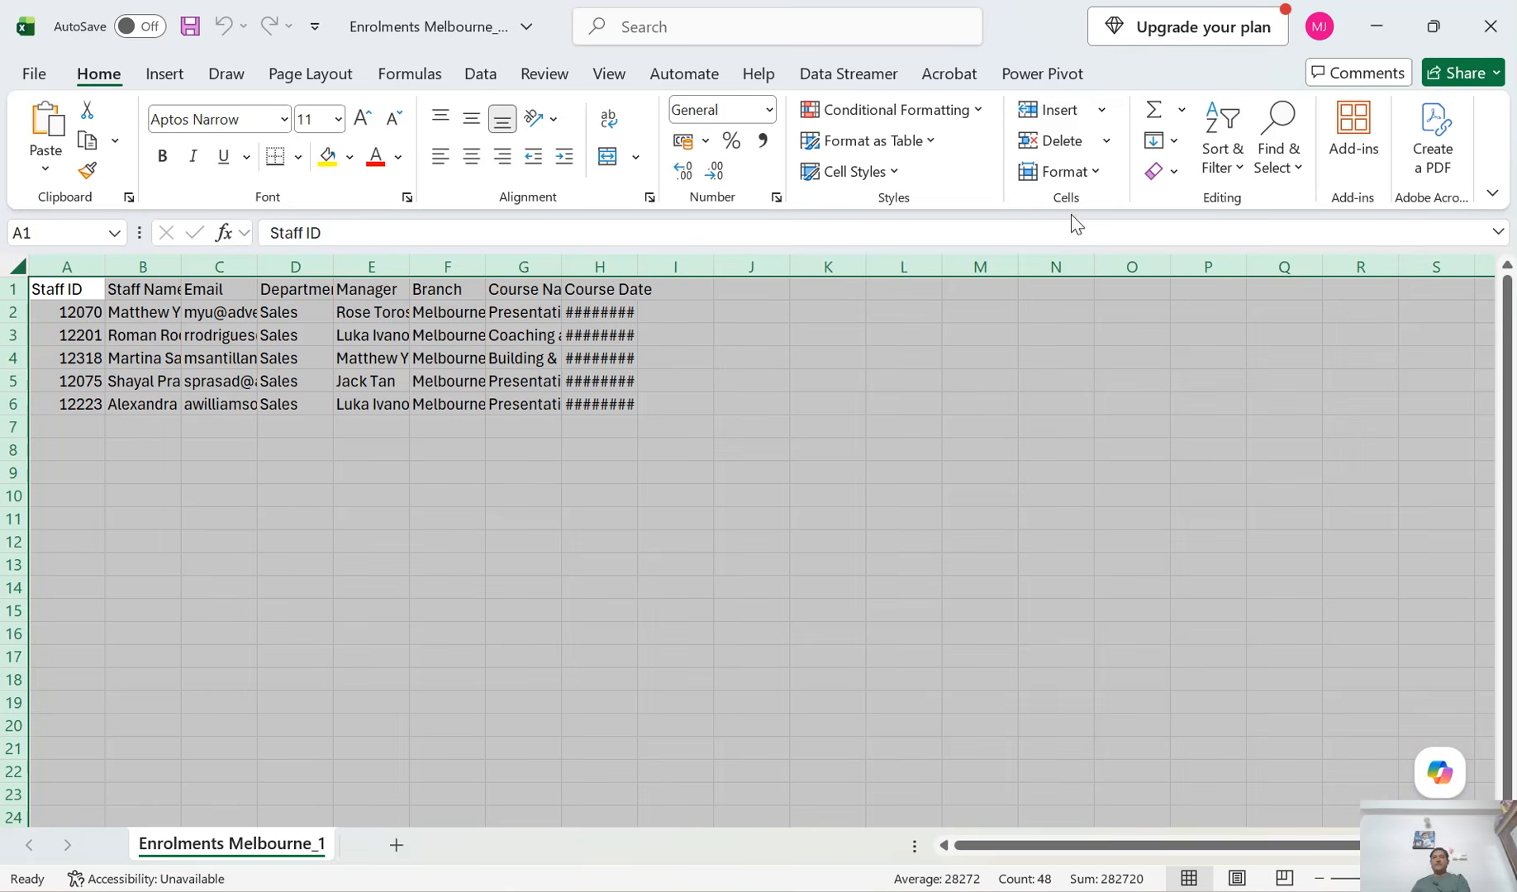
click(1062, 171)
click(1074, 347)
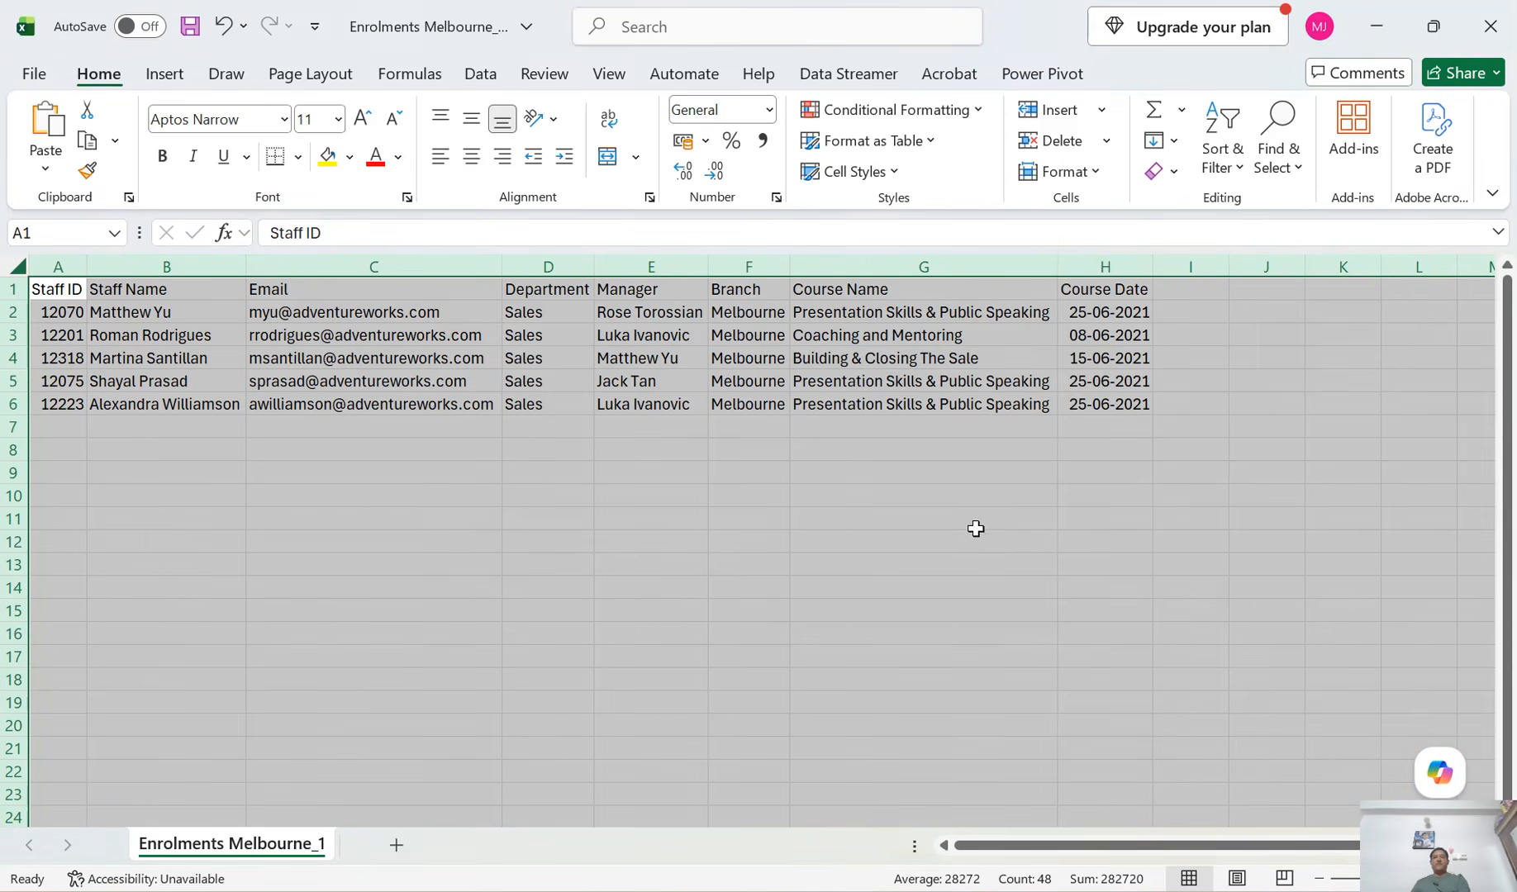
Step: Review the Melbourne file's Staff Name entries and Manager heading, and close it without saving
click(116, 335)
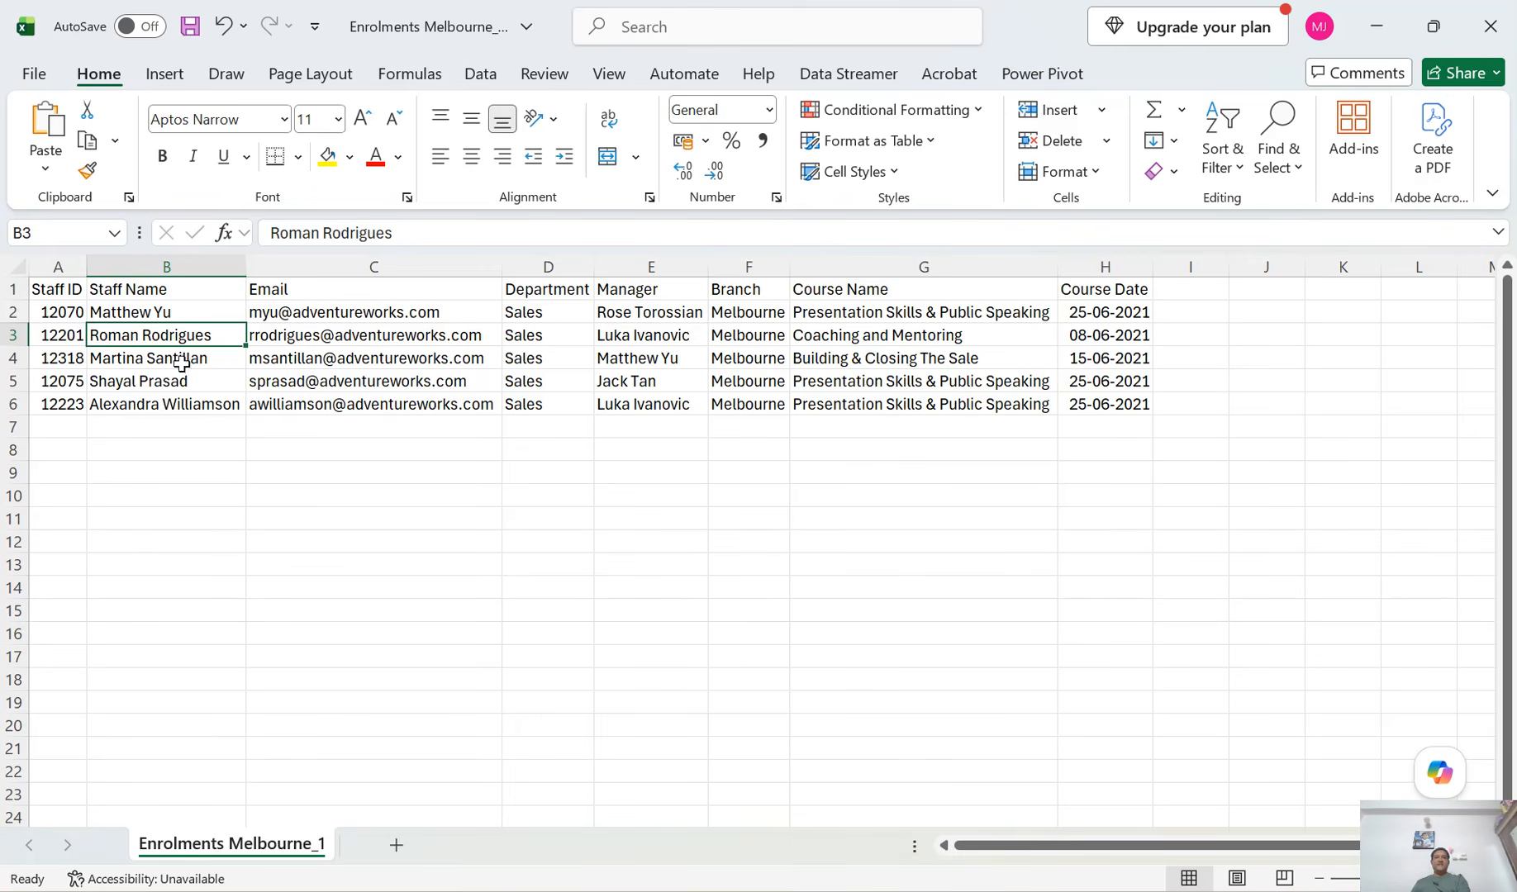
drag(139, 314, 137, 405)
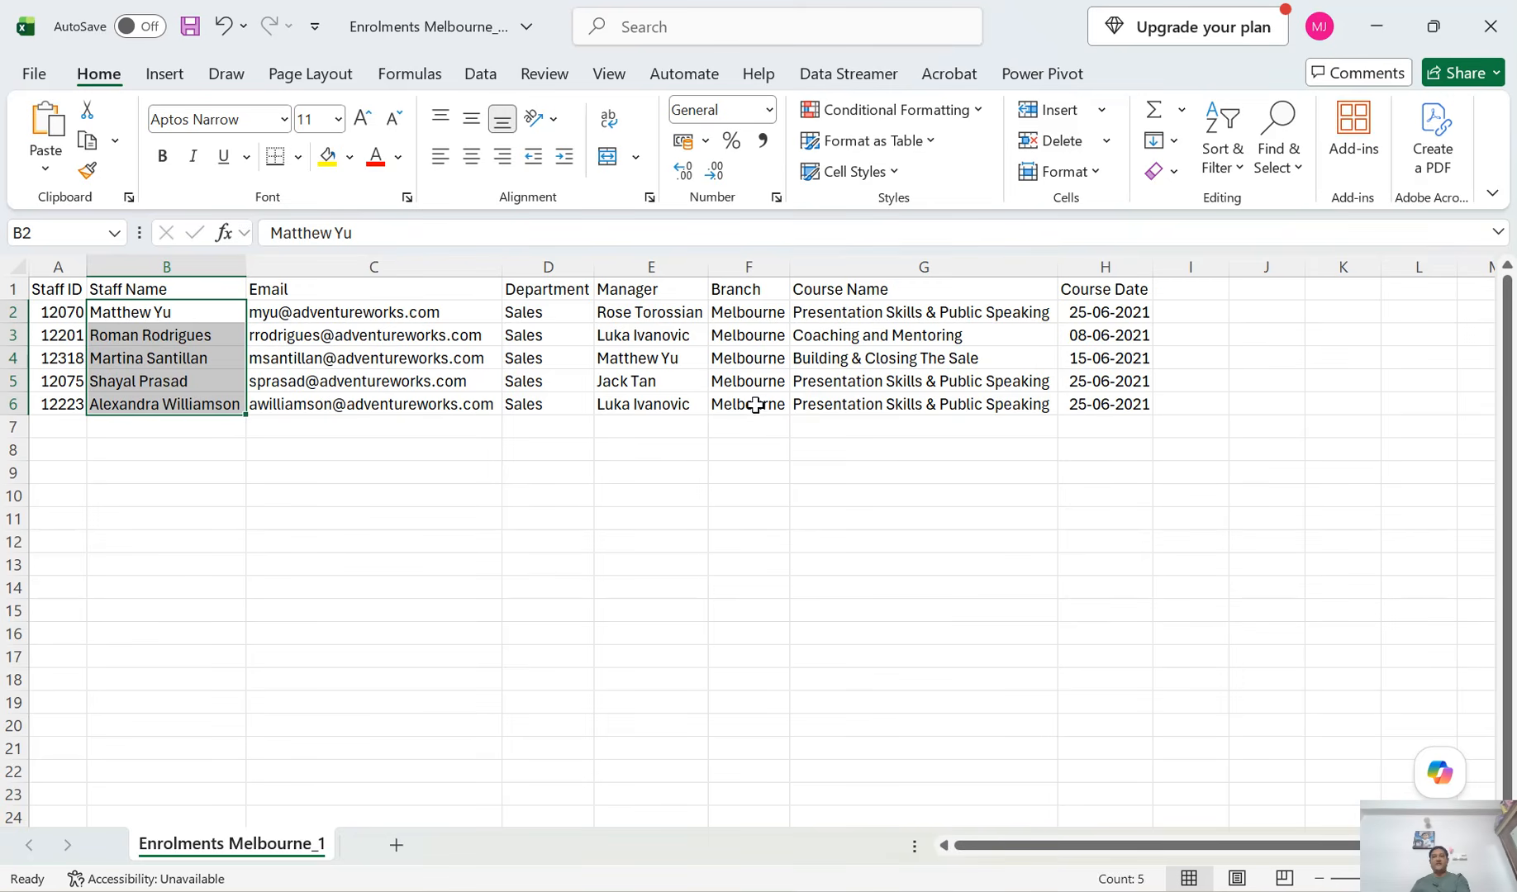
click(641, 292)
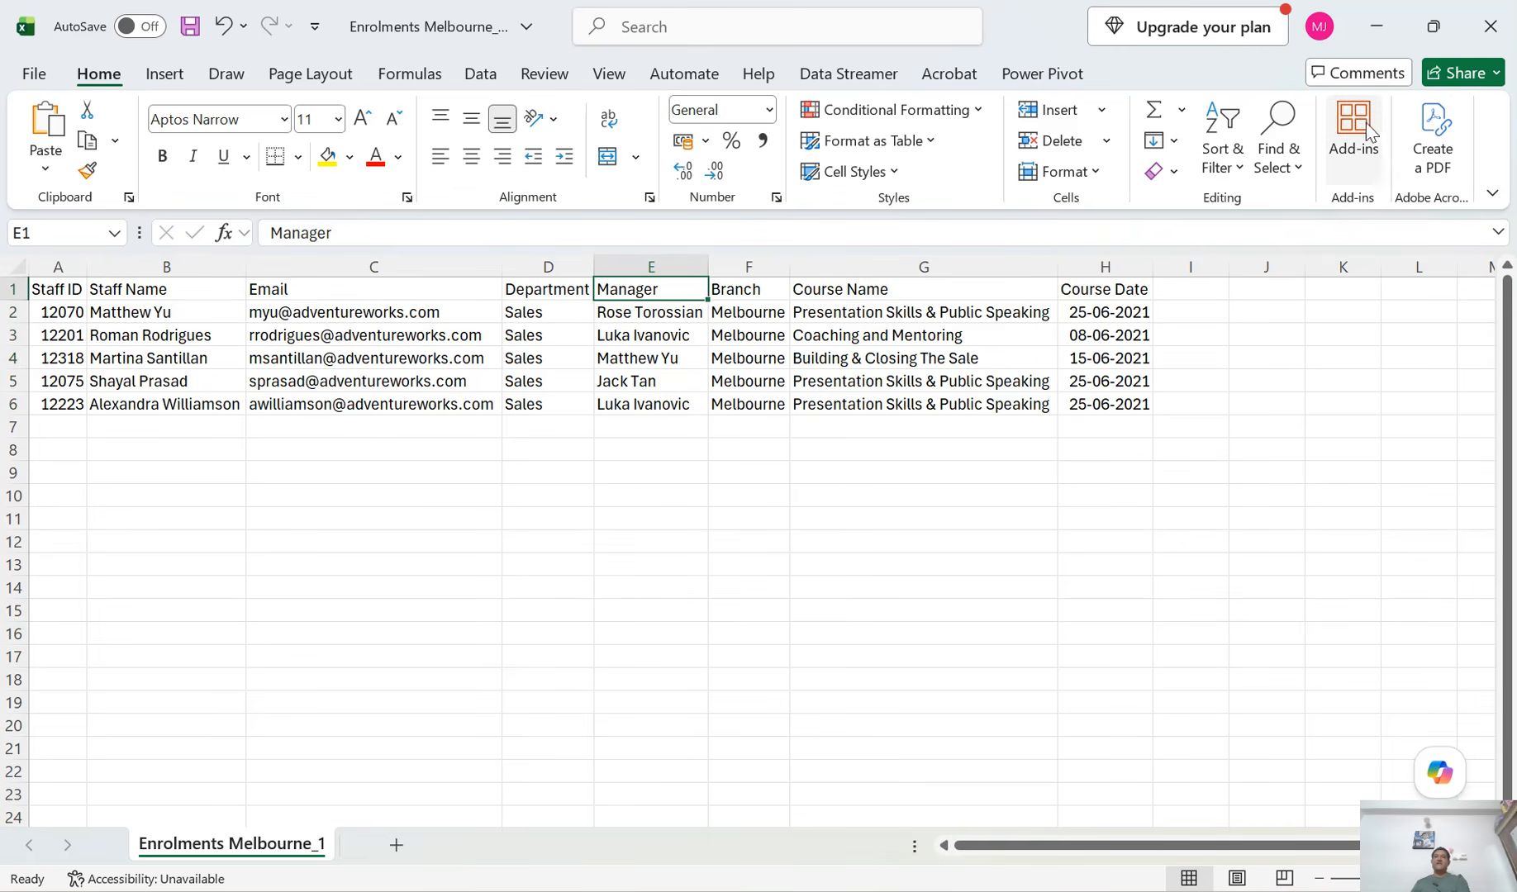
click(1483, 38)
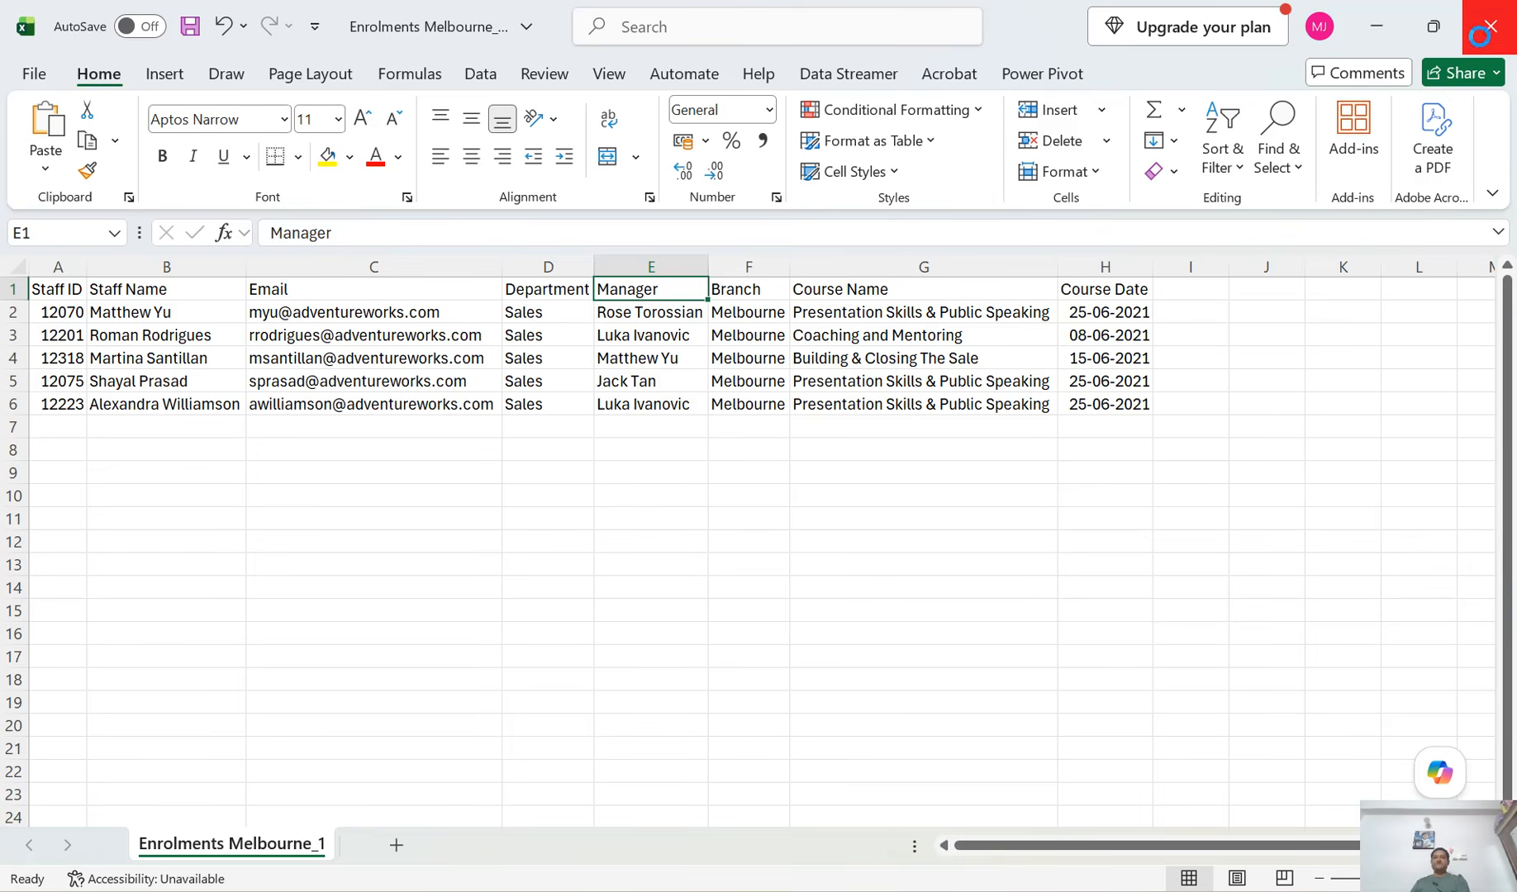
click(866, 625)
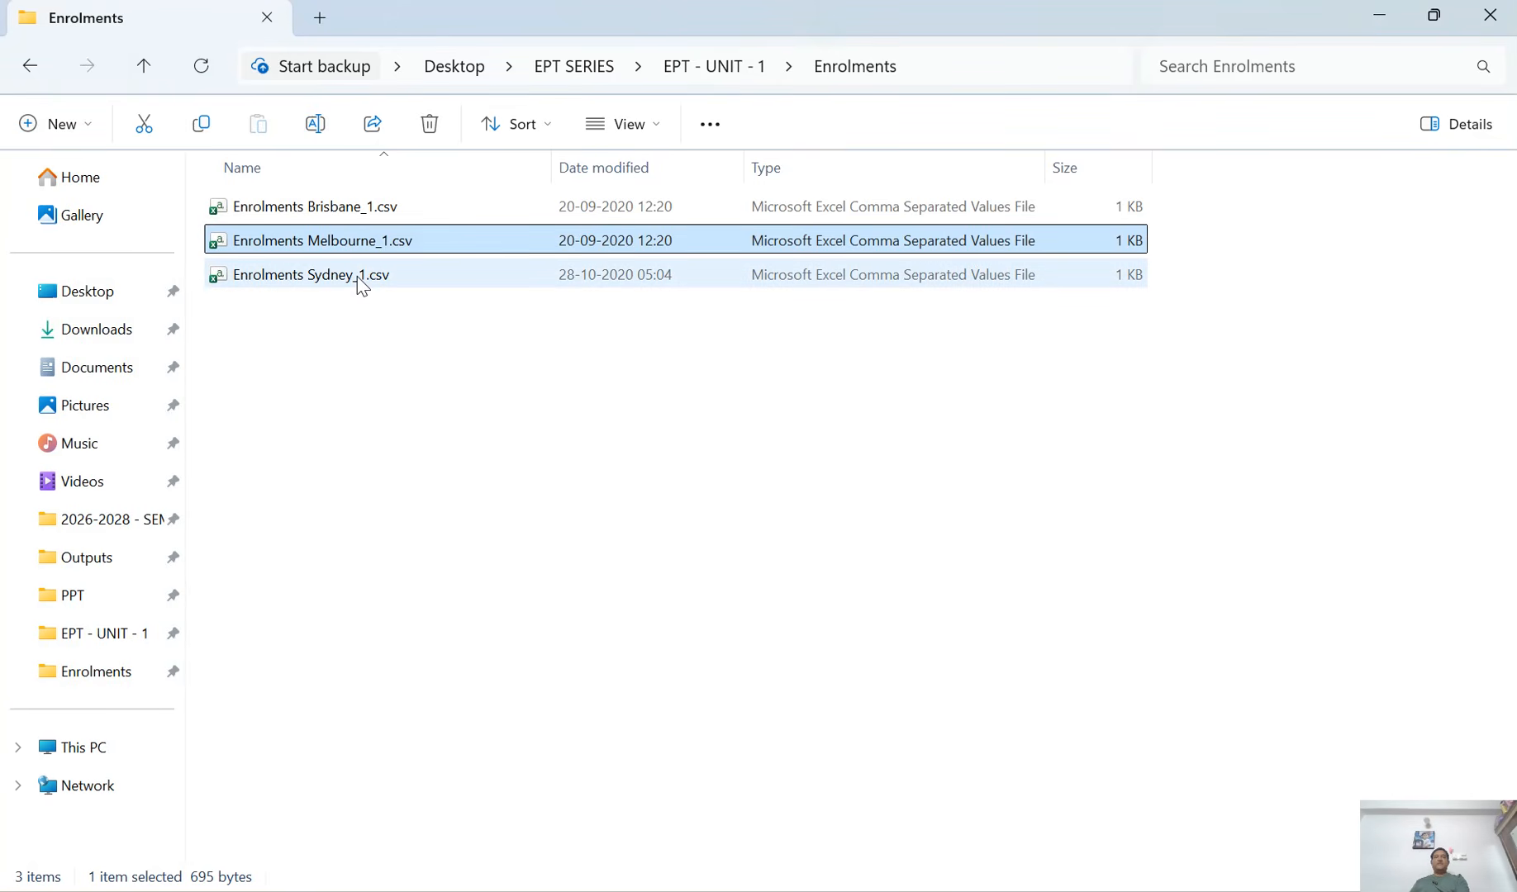
Step: Open Enrolments Sydney_1.csv and autofit all its column widths
double_click(362, 281)
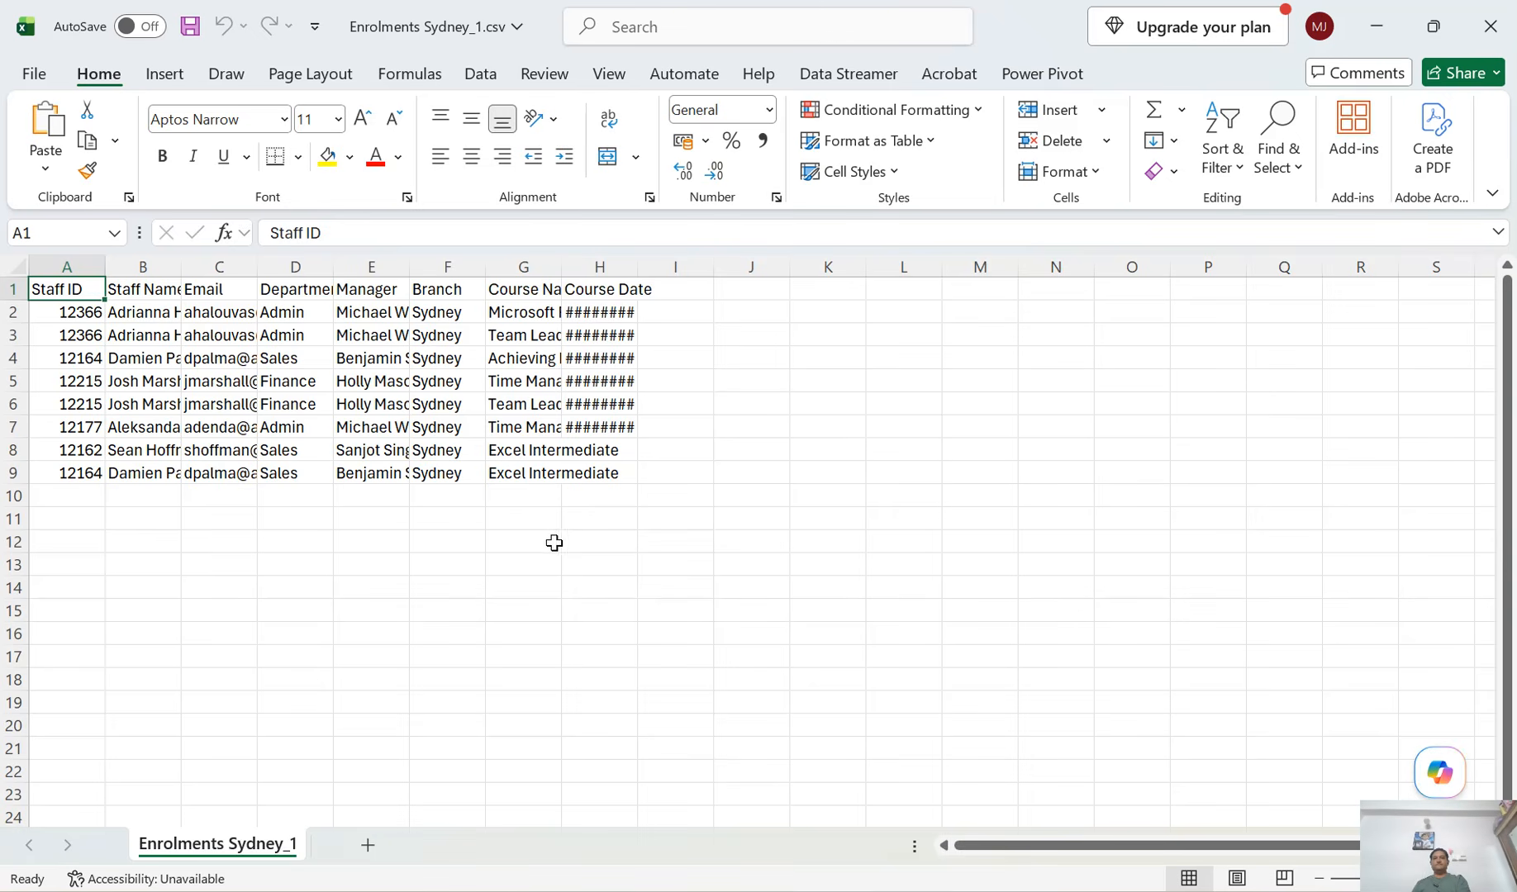
click(18, 269)
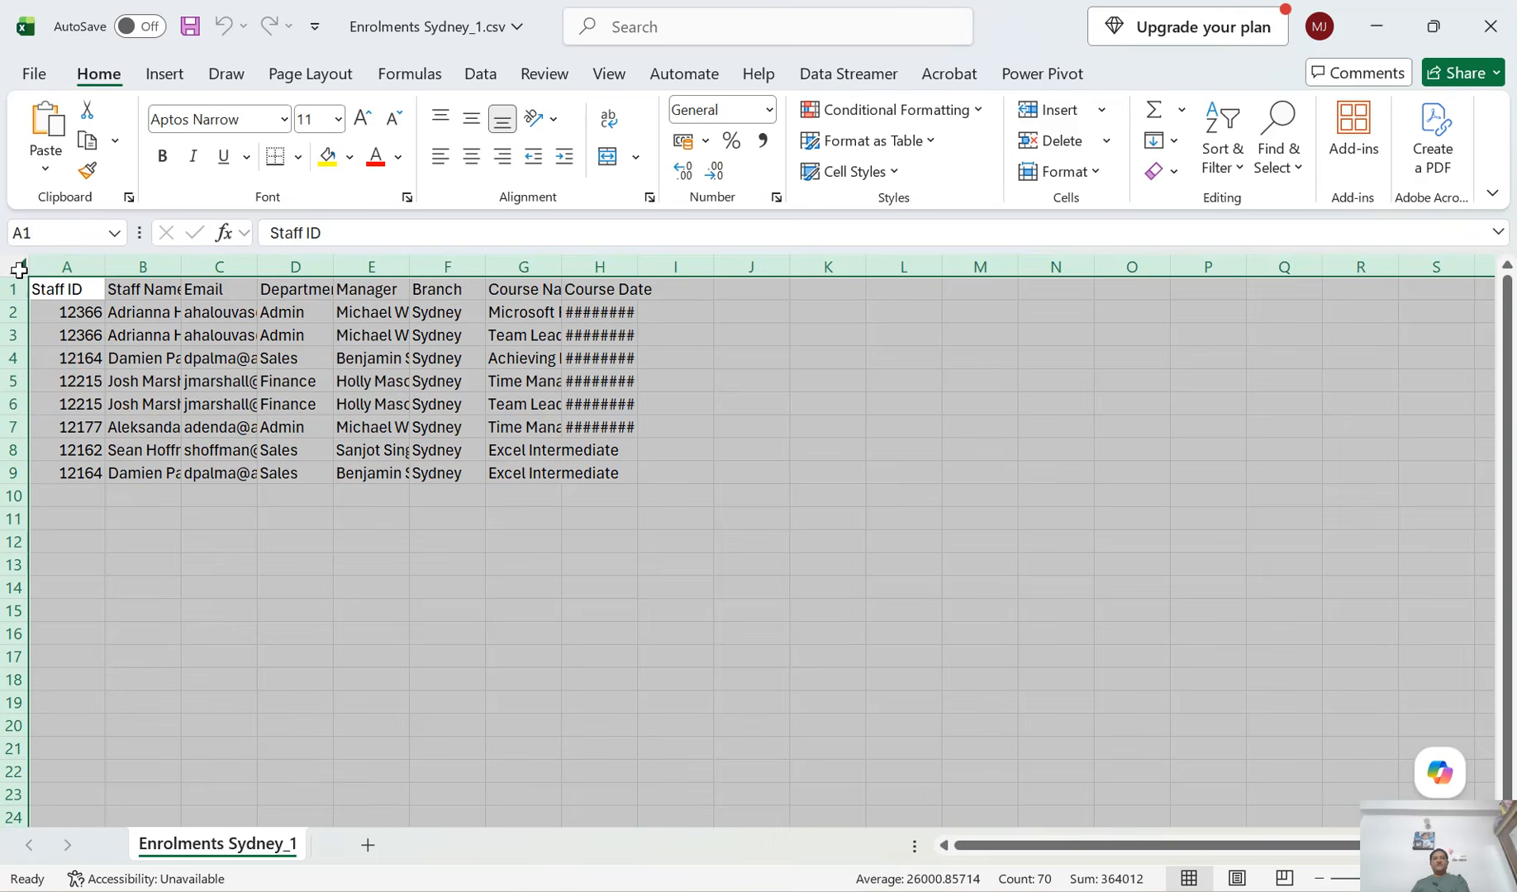
click(1058, 172)
click(1071, 351)
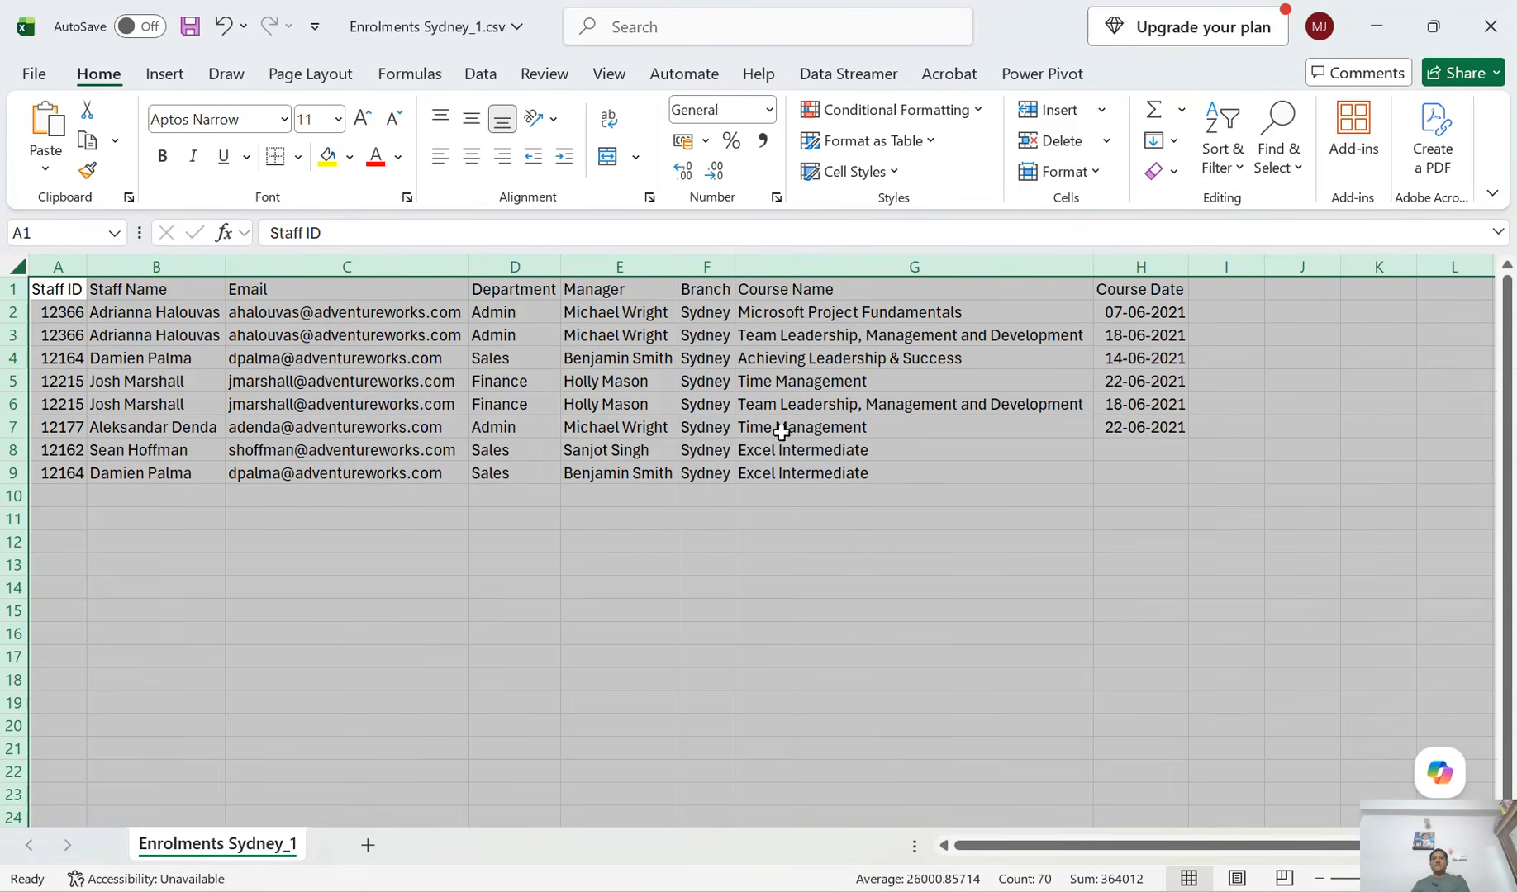
Step: Review the Staff ID entries in the Sydney file and close it without saving
click(82, 295)
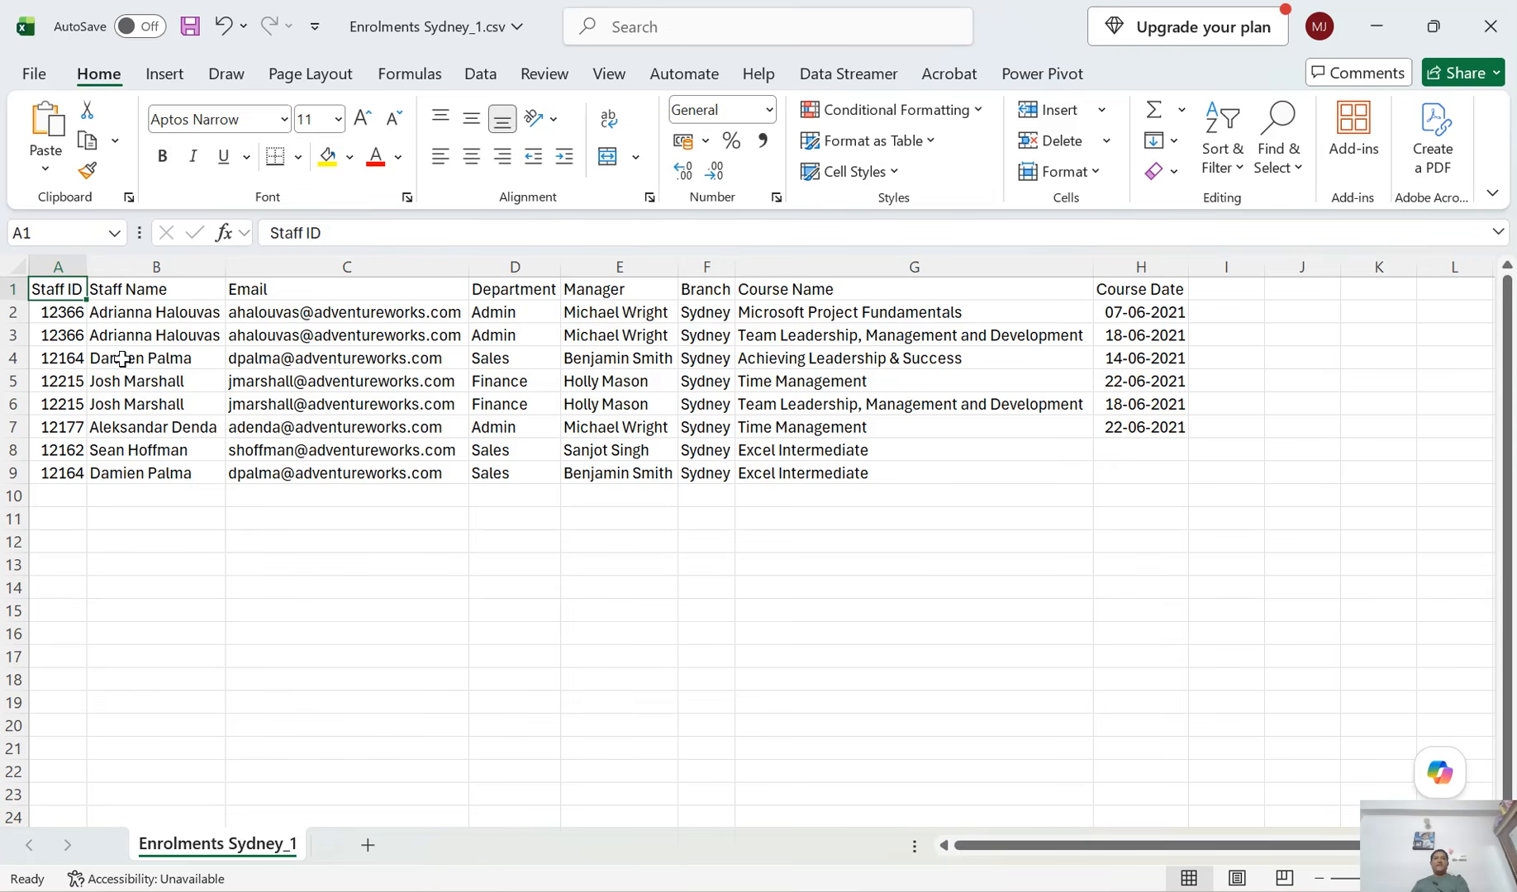
drag(73, 312, 73, 482)
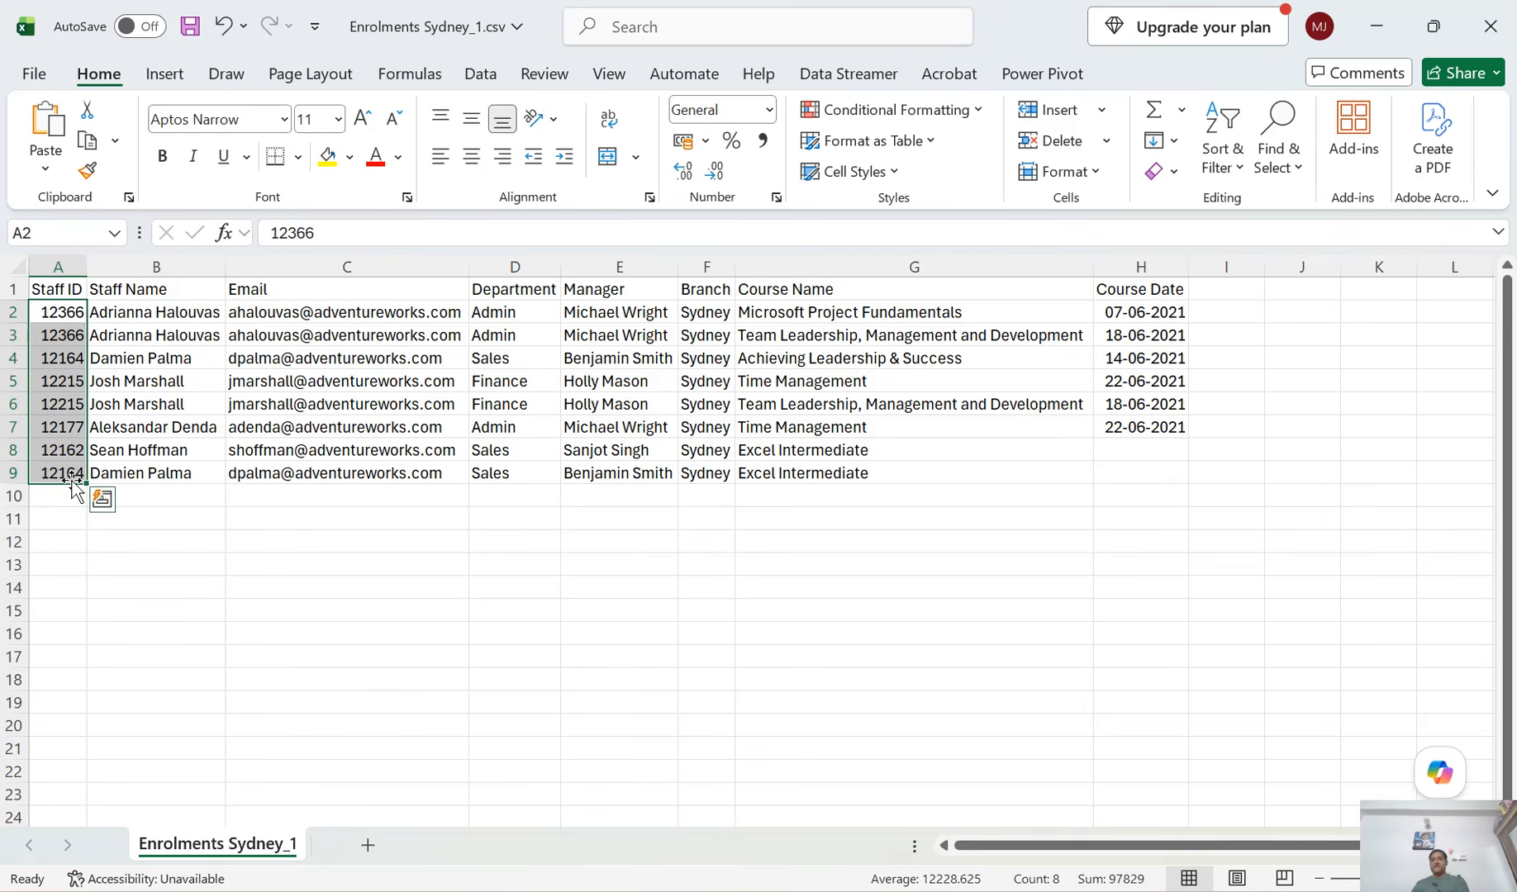
click(299, 446)
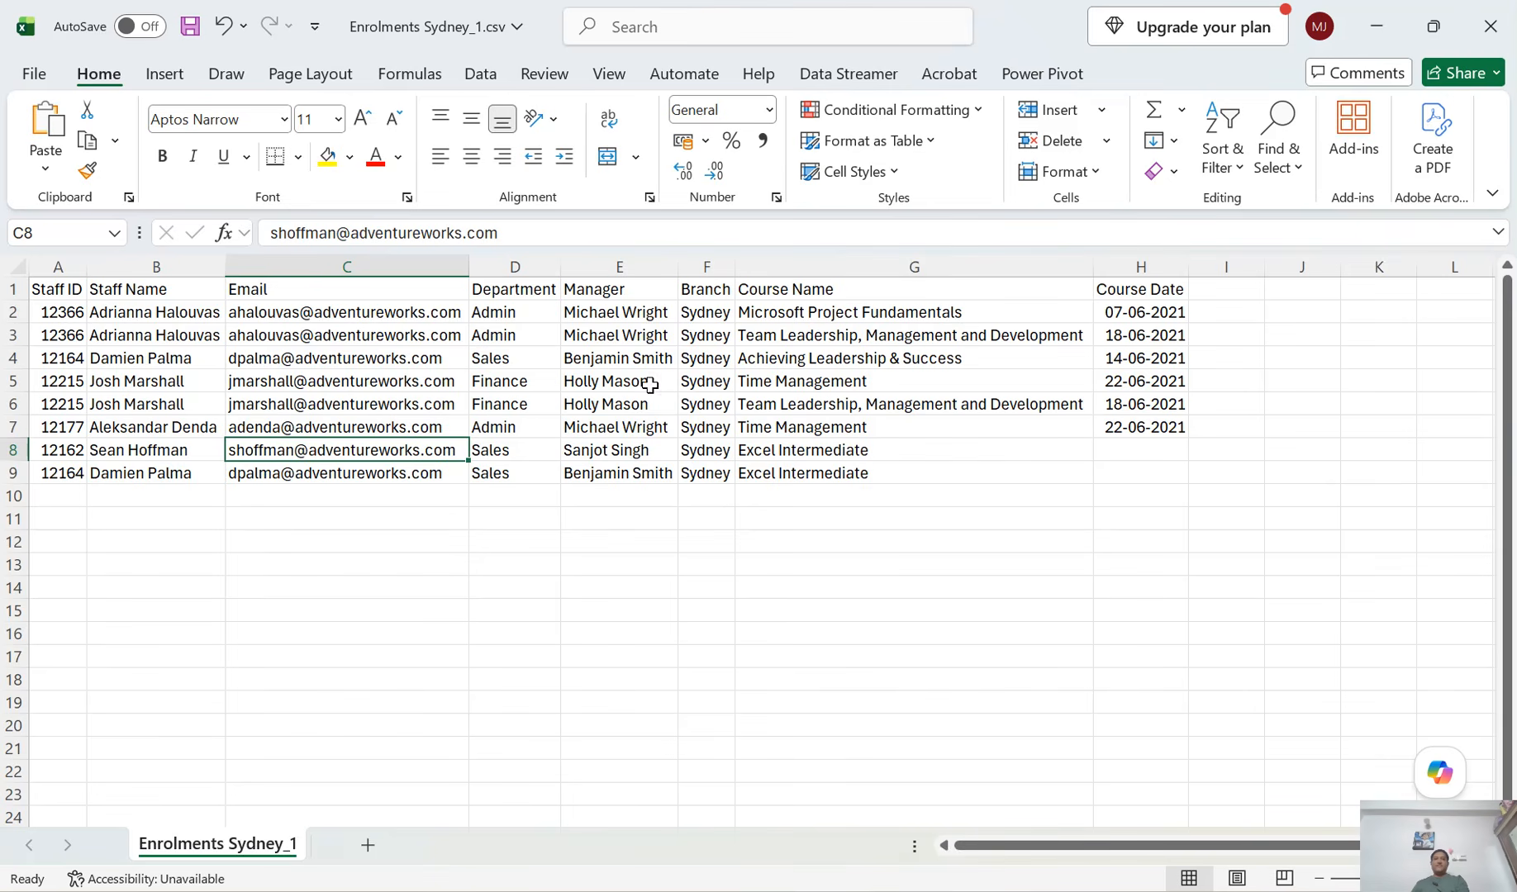
click(1491, 25)
click(841, 627)
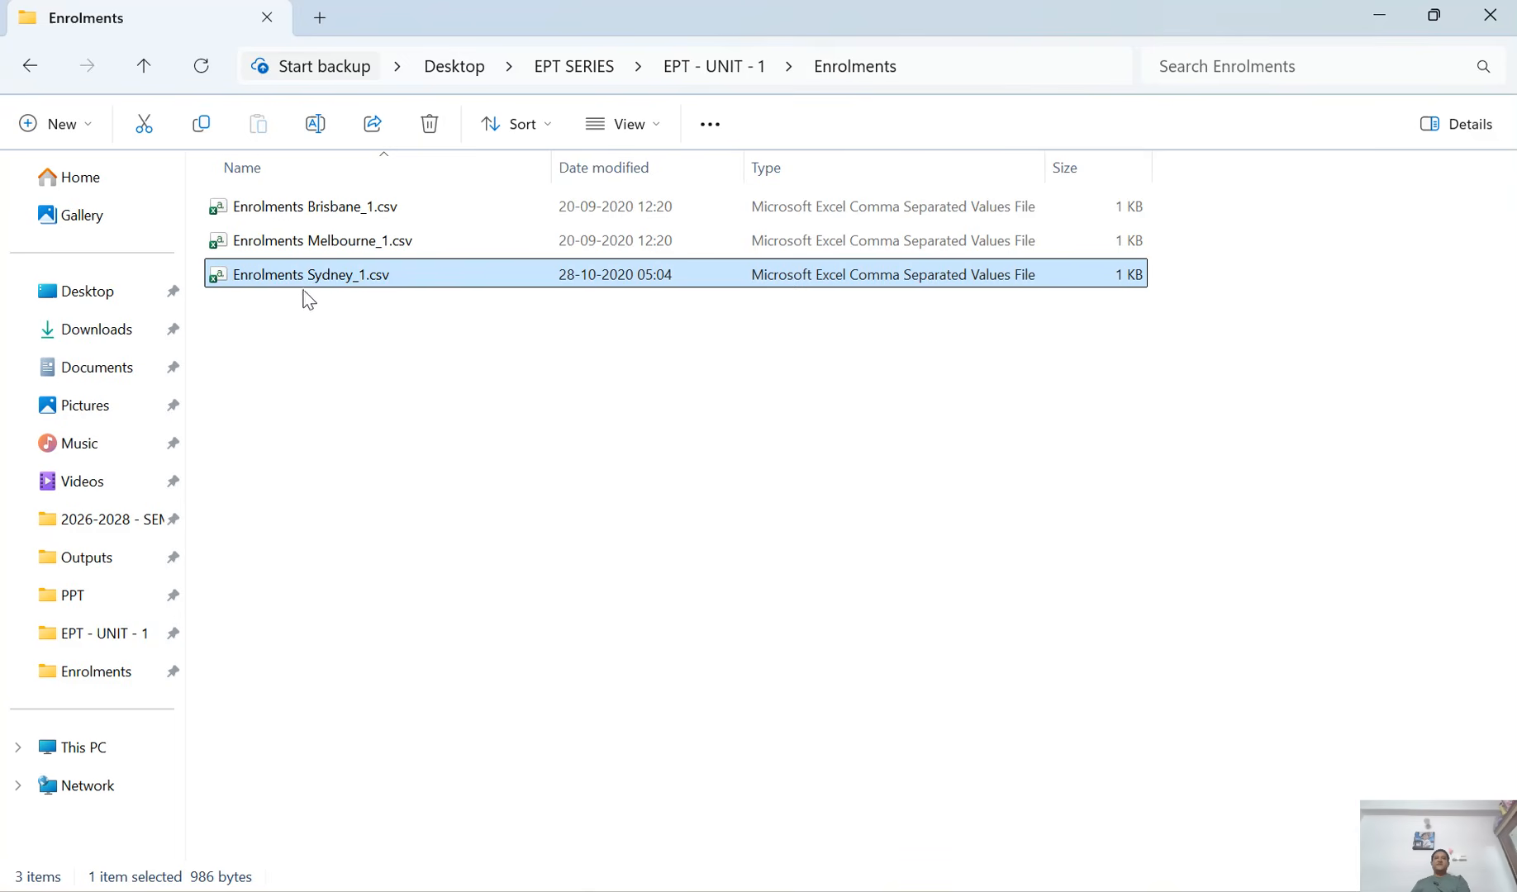
Step: Open EPT 104 - Get data from a folder.xlsx from the EPT - UNIT - 1 folder with editing and external data connections enabled
click(144, 65)
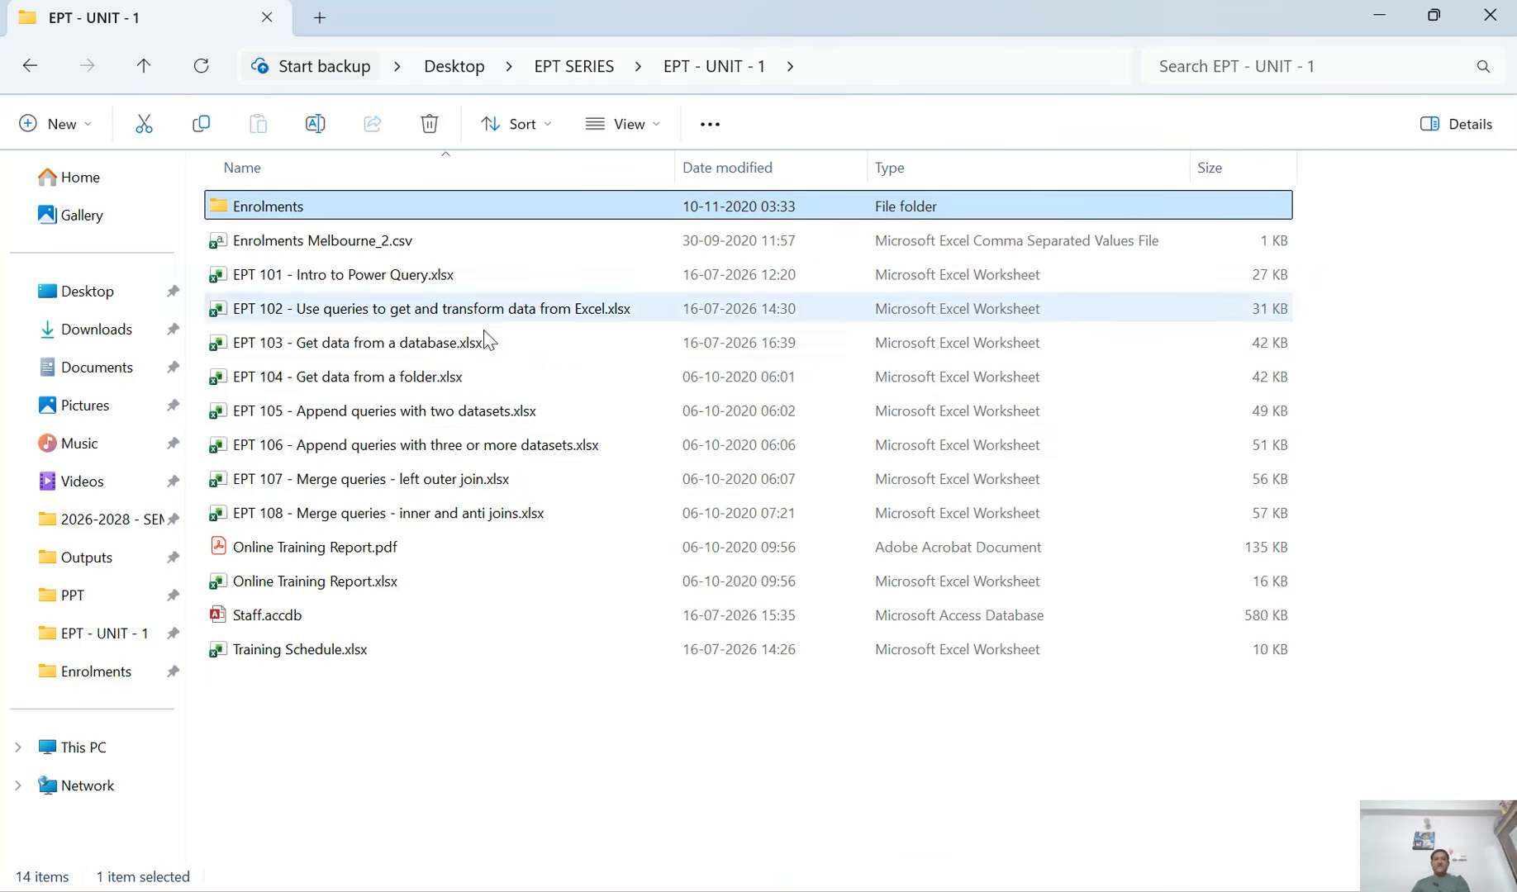
click(298, 382)
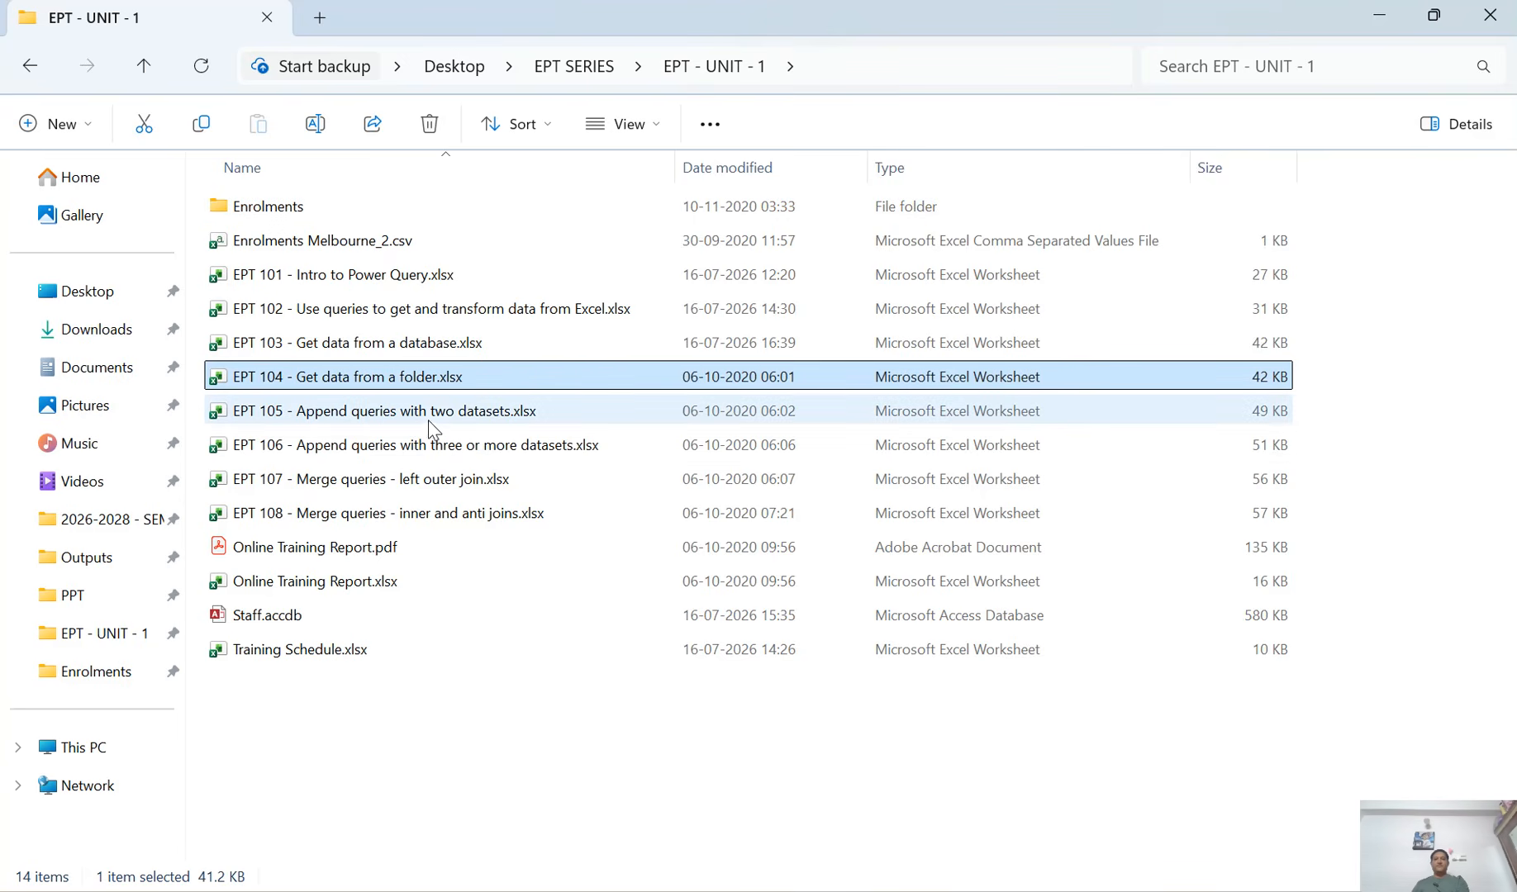
double_click(371, 382)
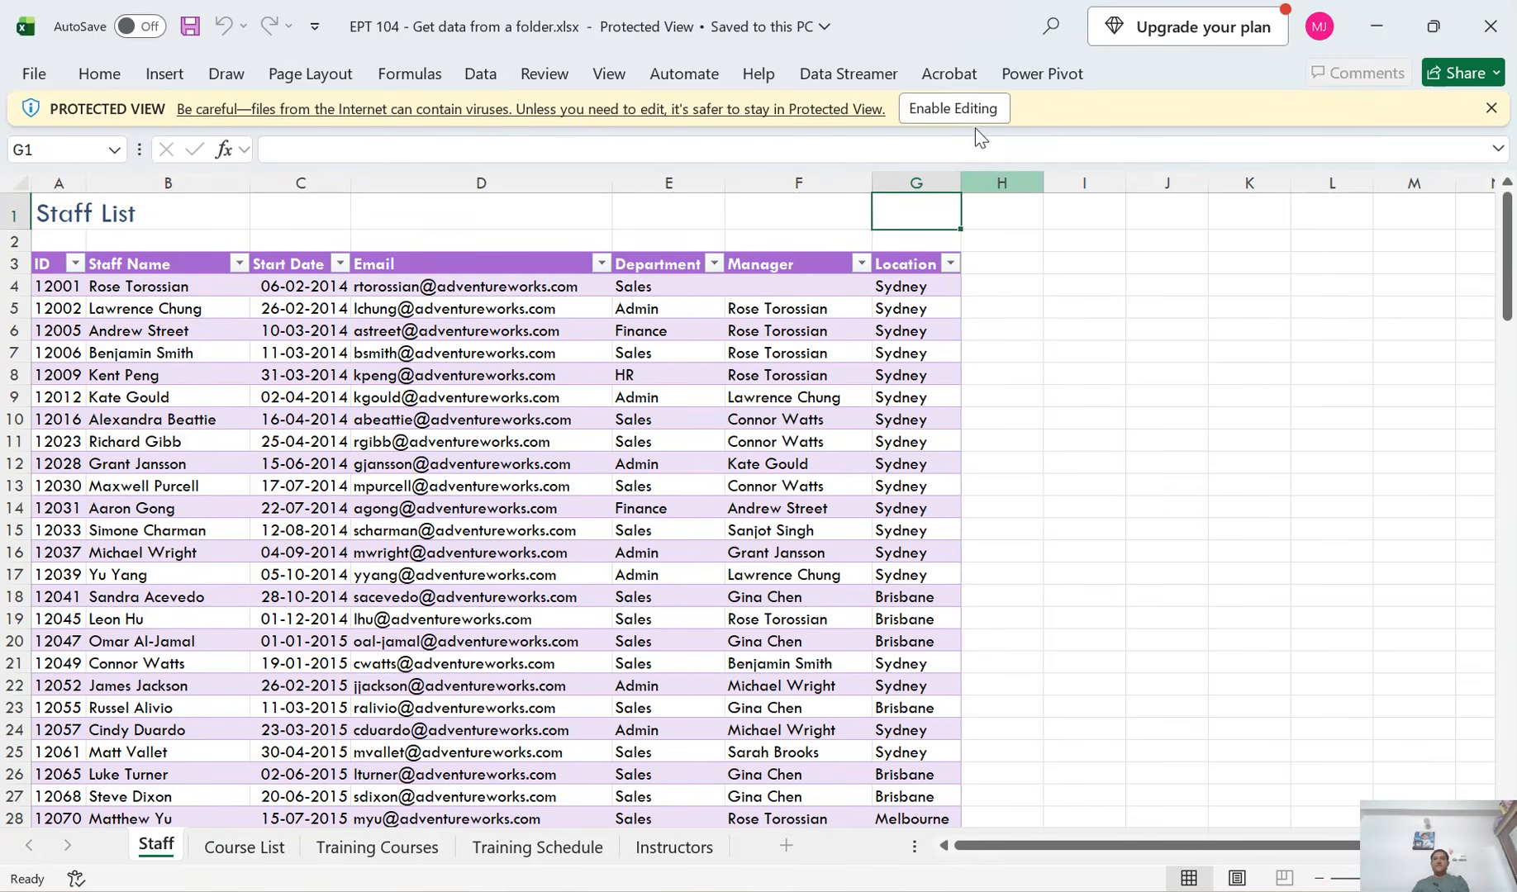
click(955, 115)
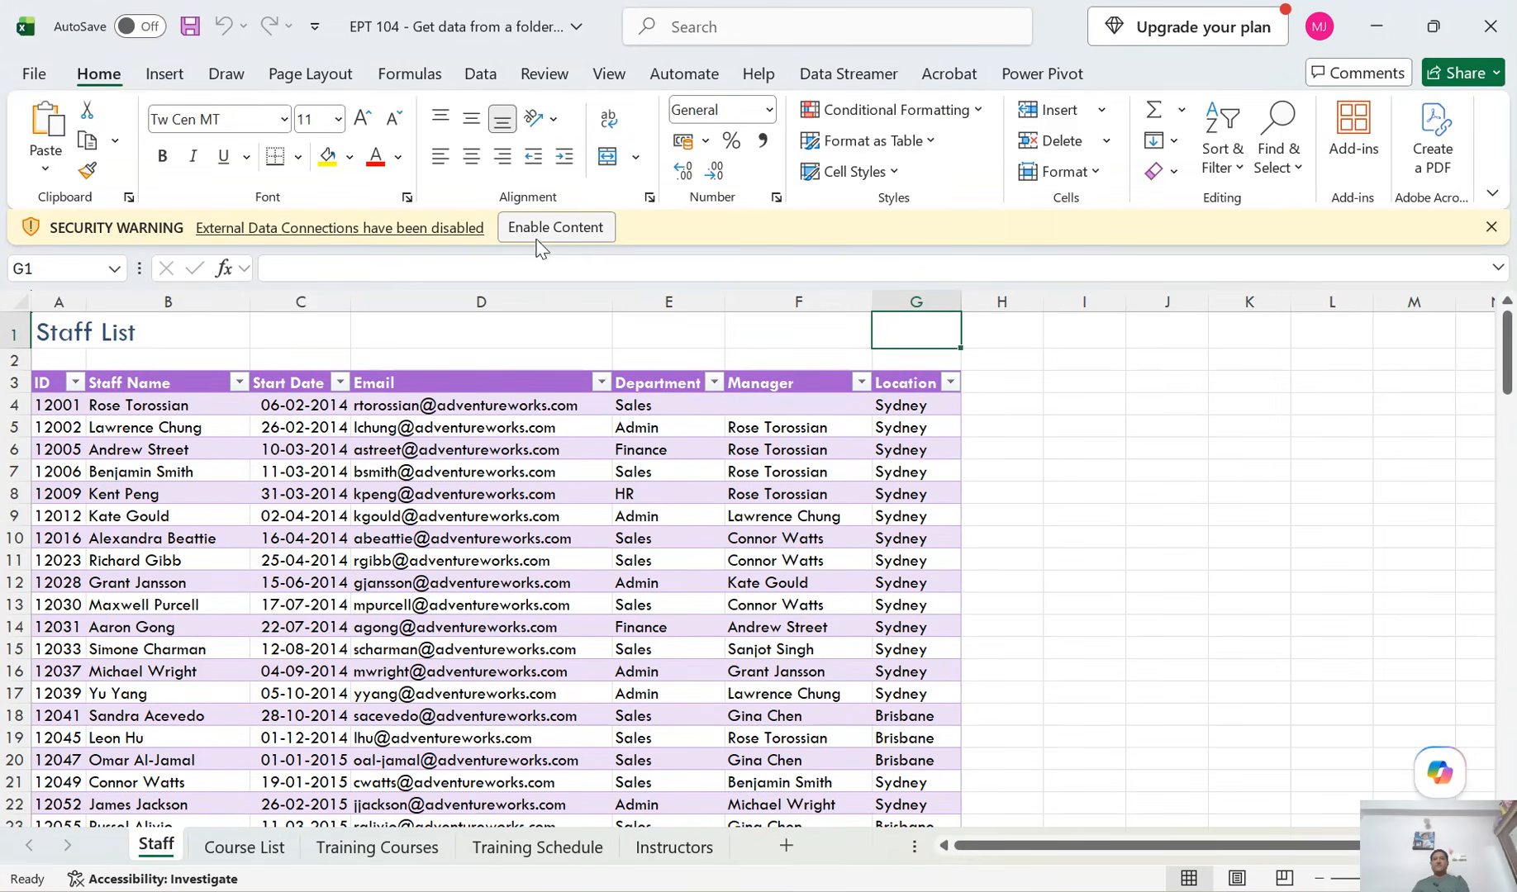
click(562, 226)
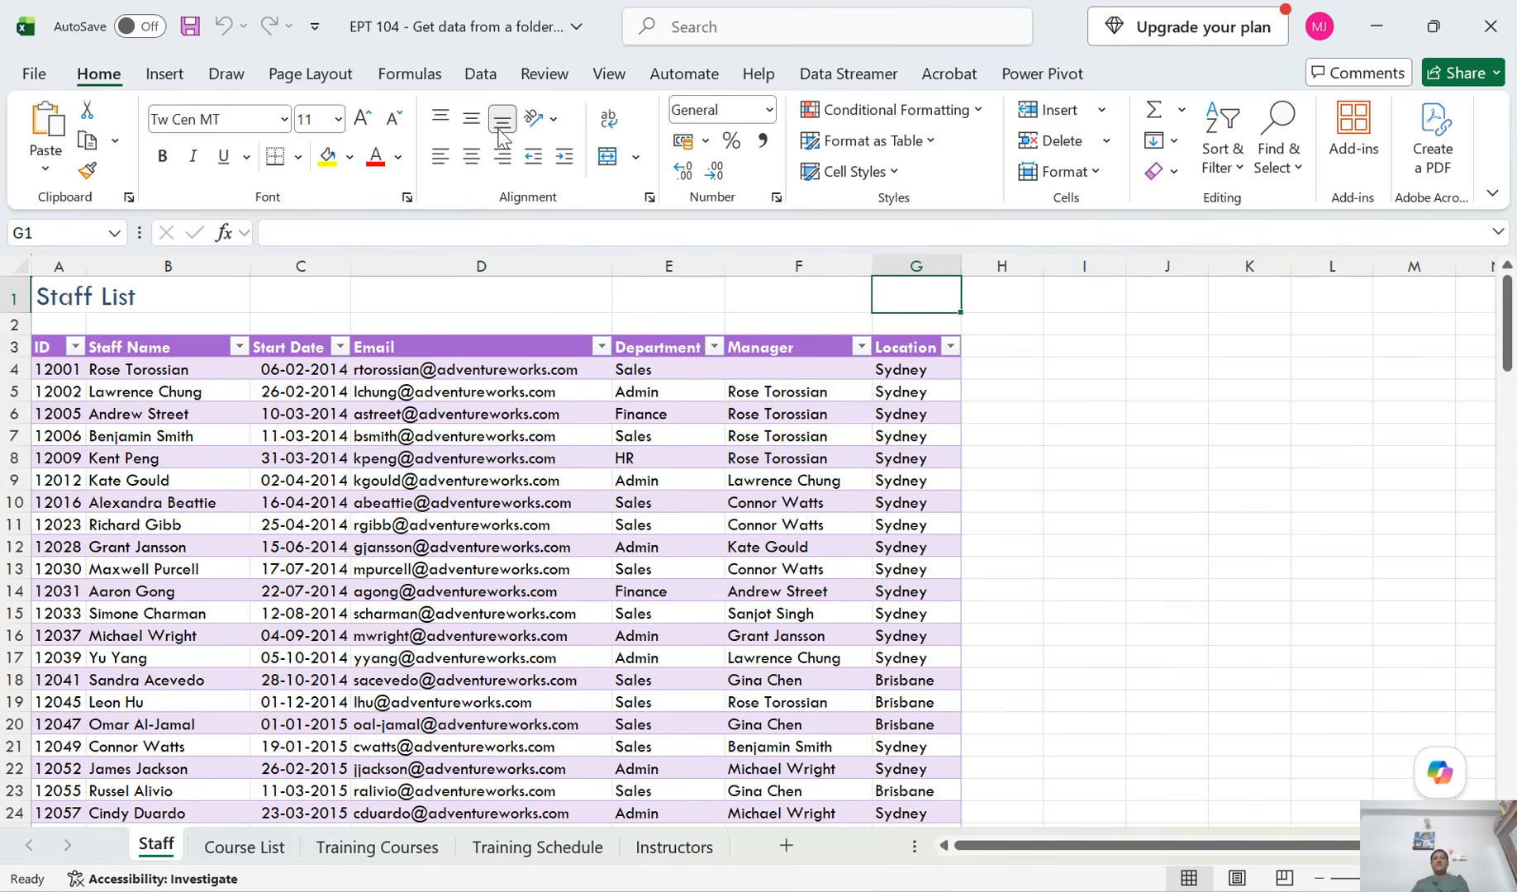
Step: Get data from the Enrolments folder inside EPT SERIES, EPT - UNIT - 1 on the Desktop, using the From Folder source
click(483, 76)
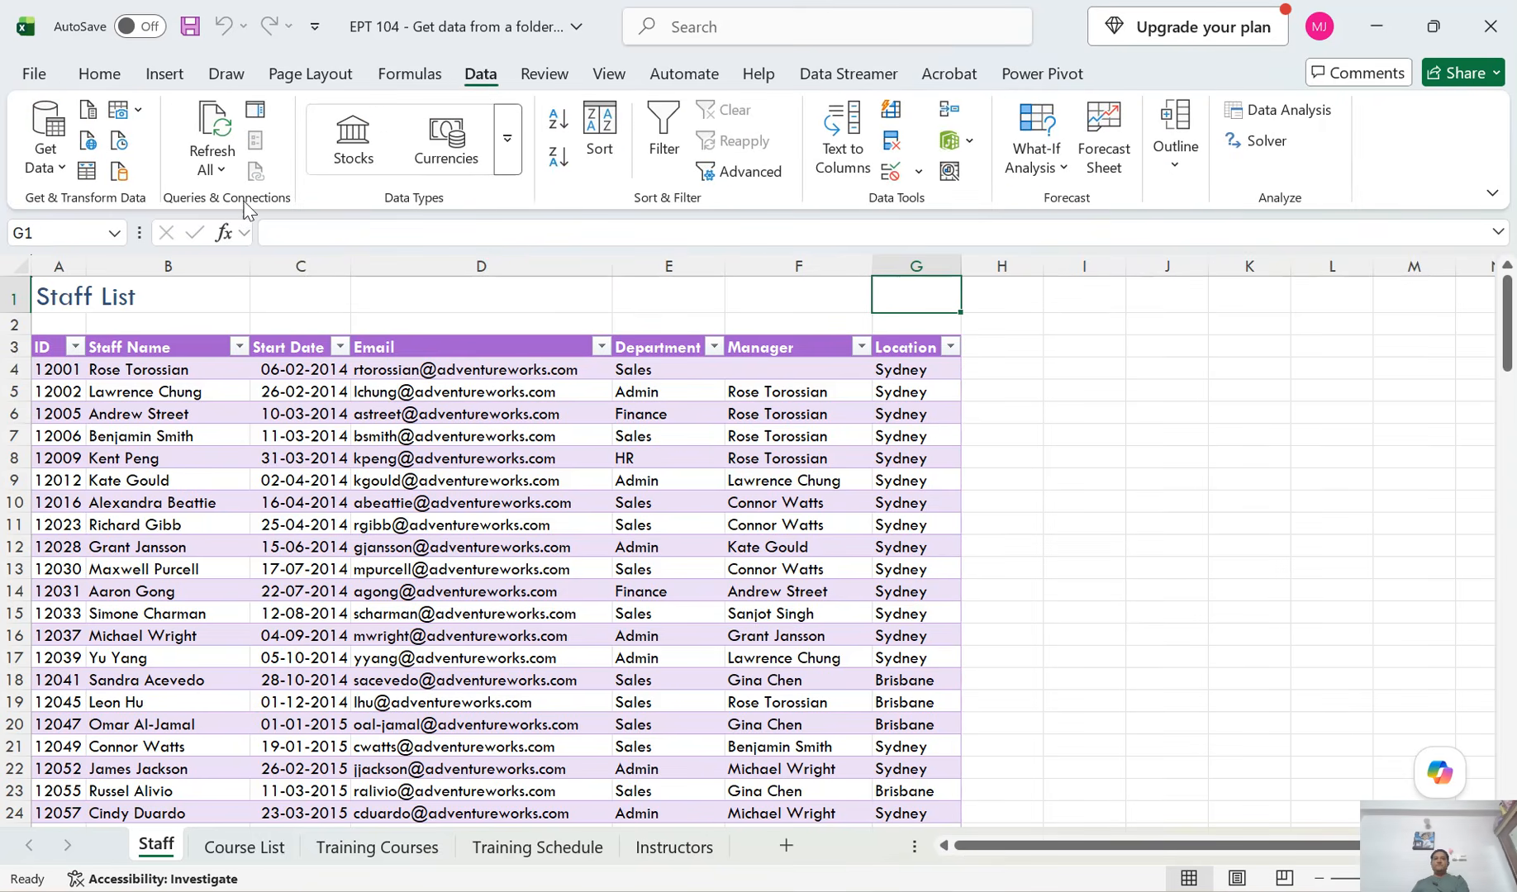
click(56, 166)
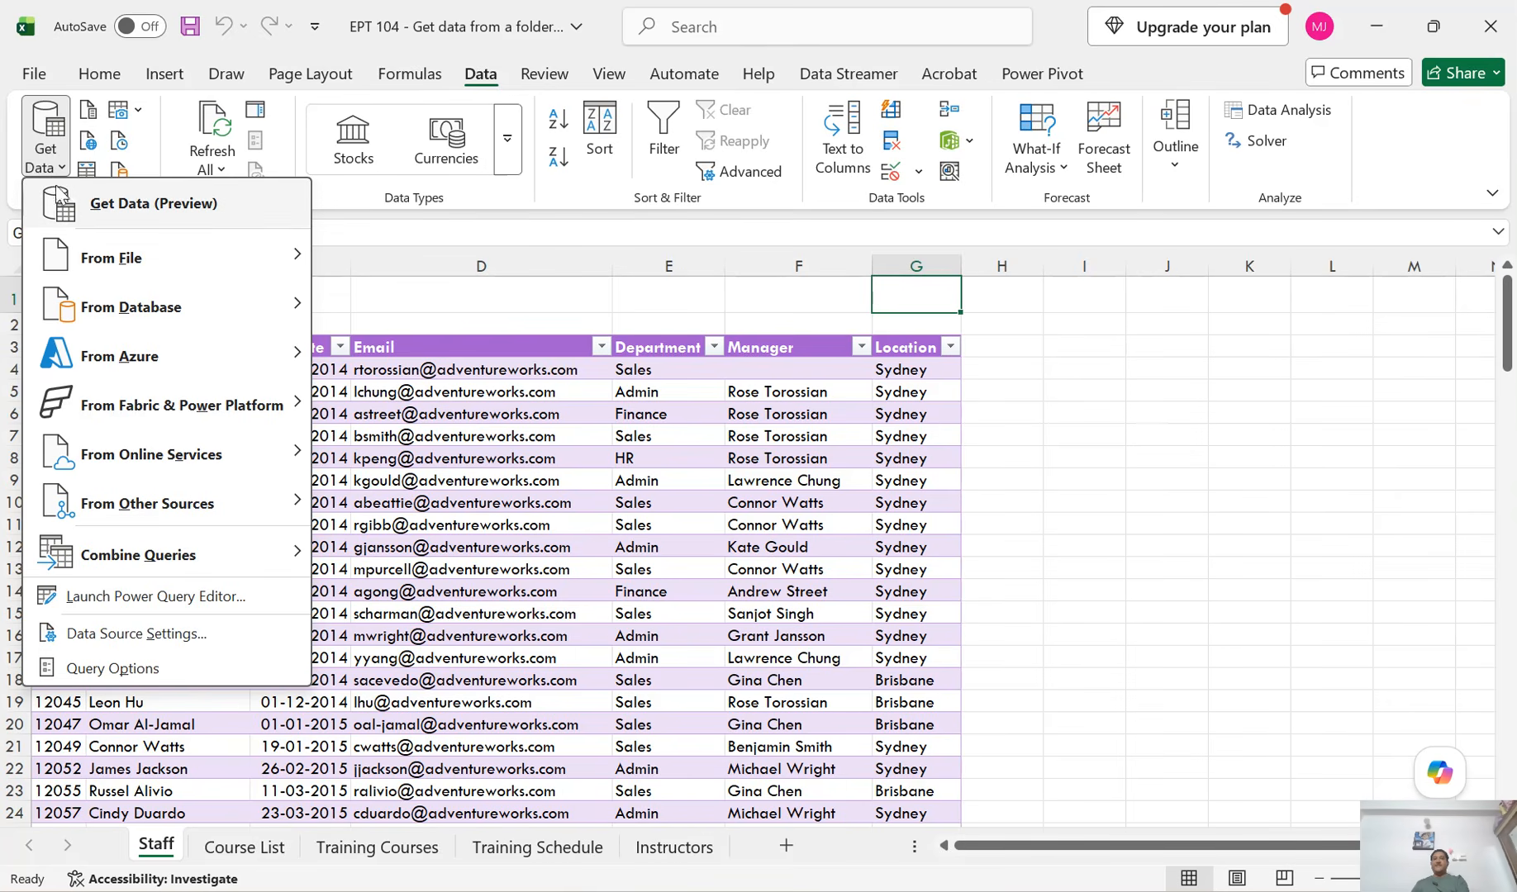
mouse_move(90, 263)
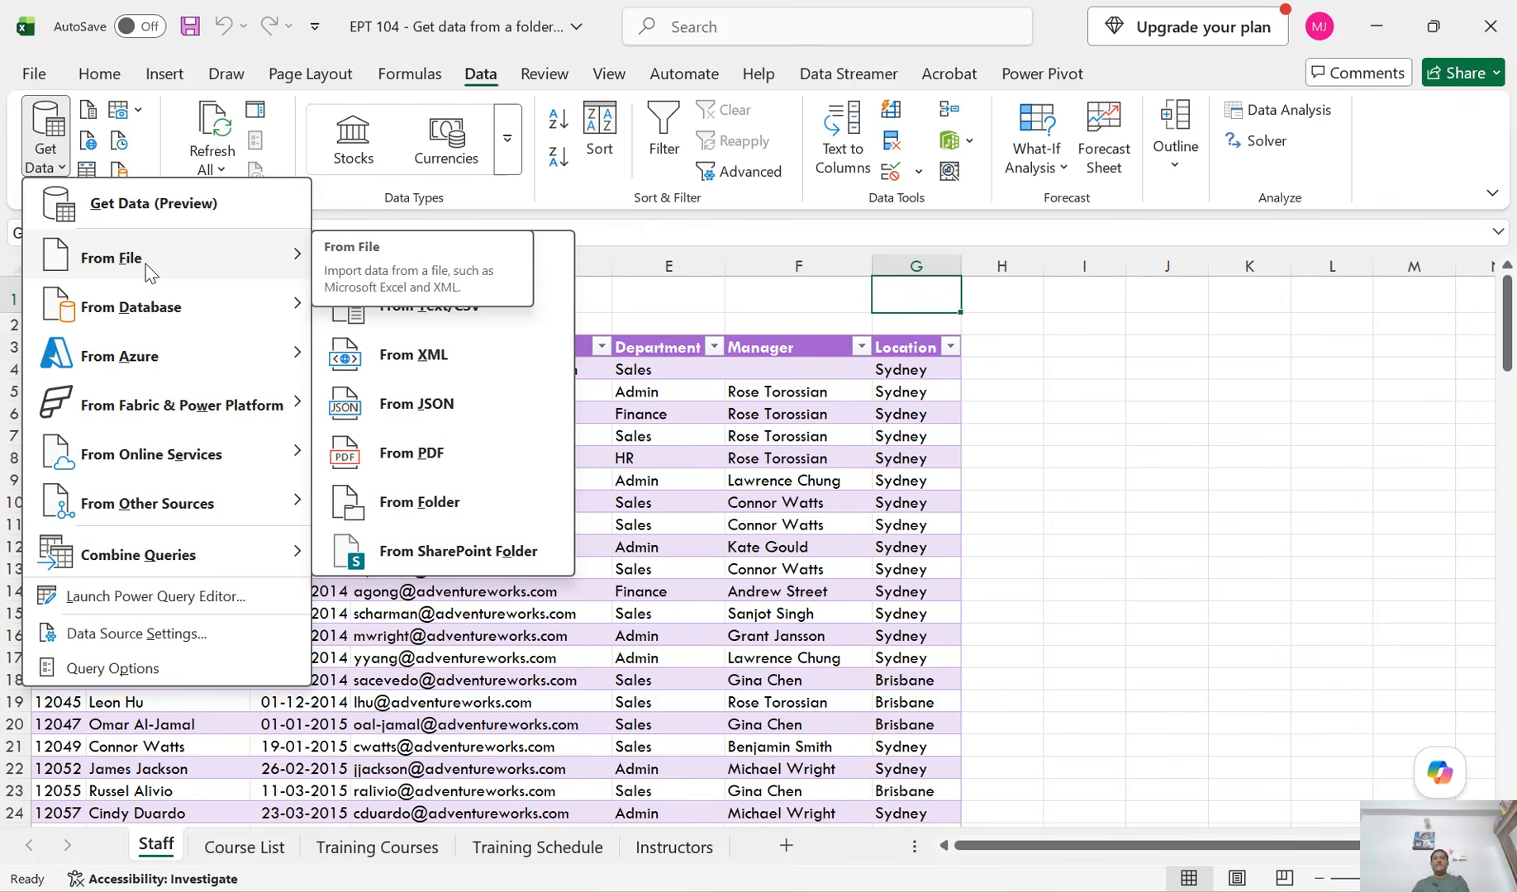
click(468, 512)
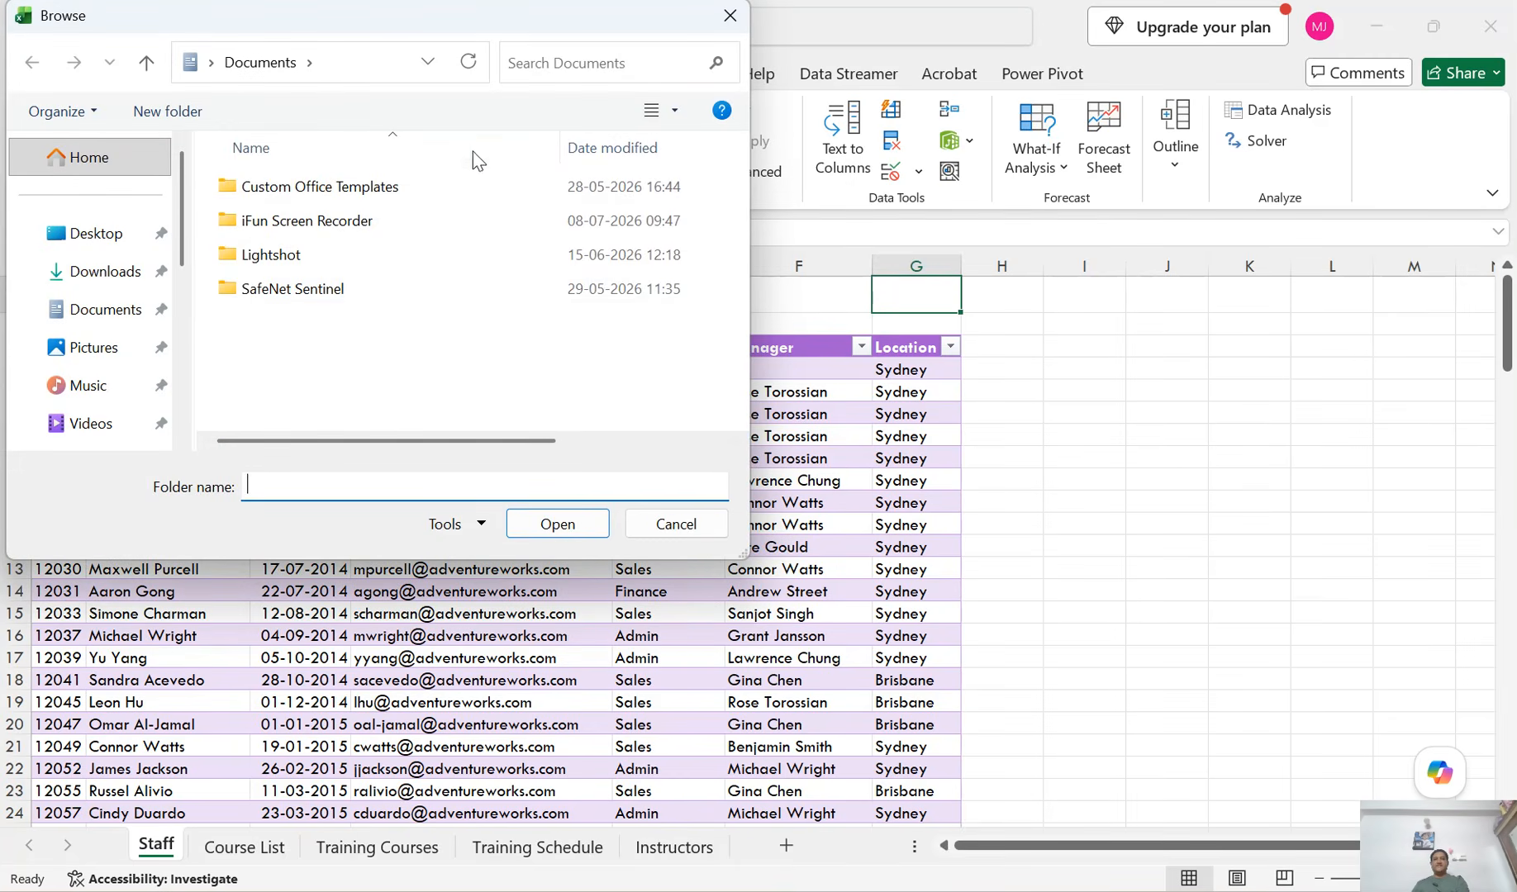
drag(487, 18, 649, 93)
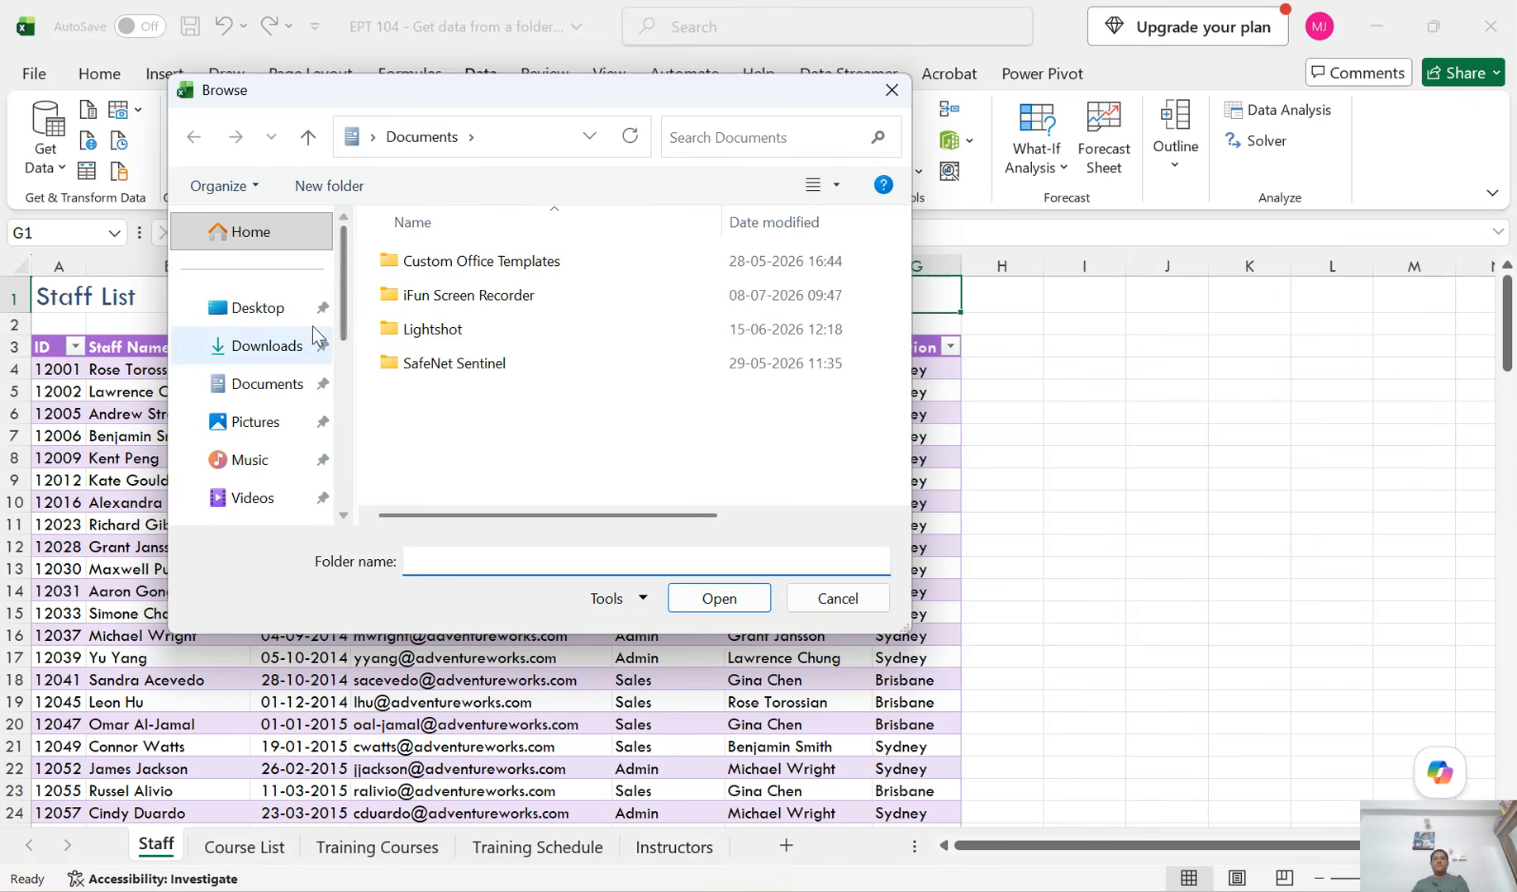
click(255, 306)
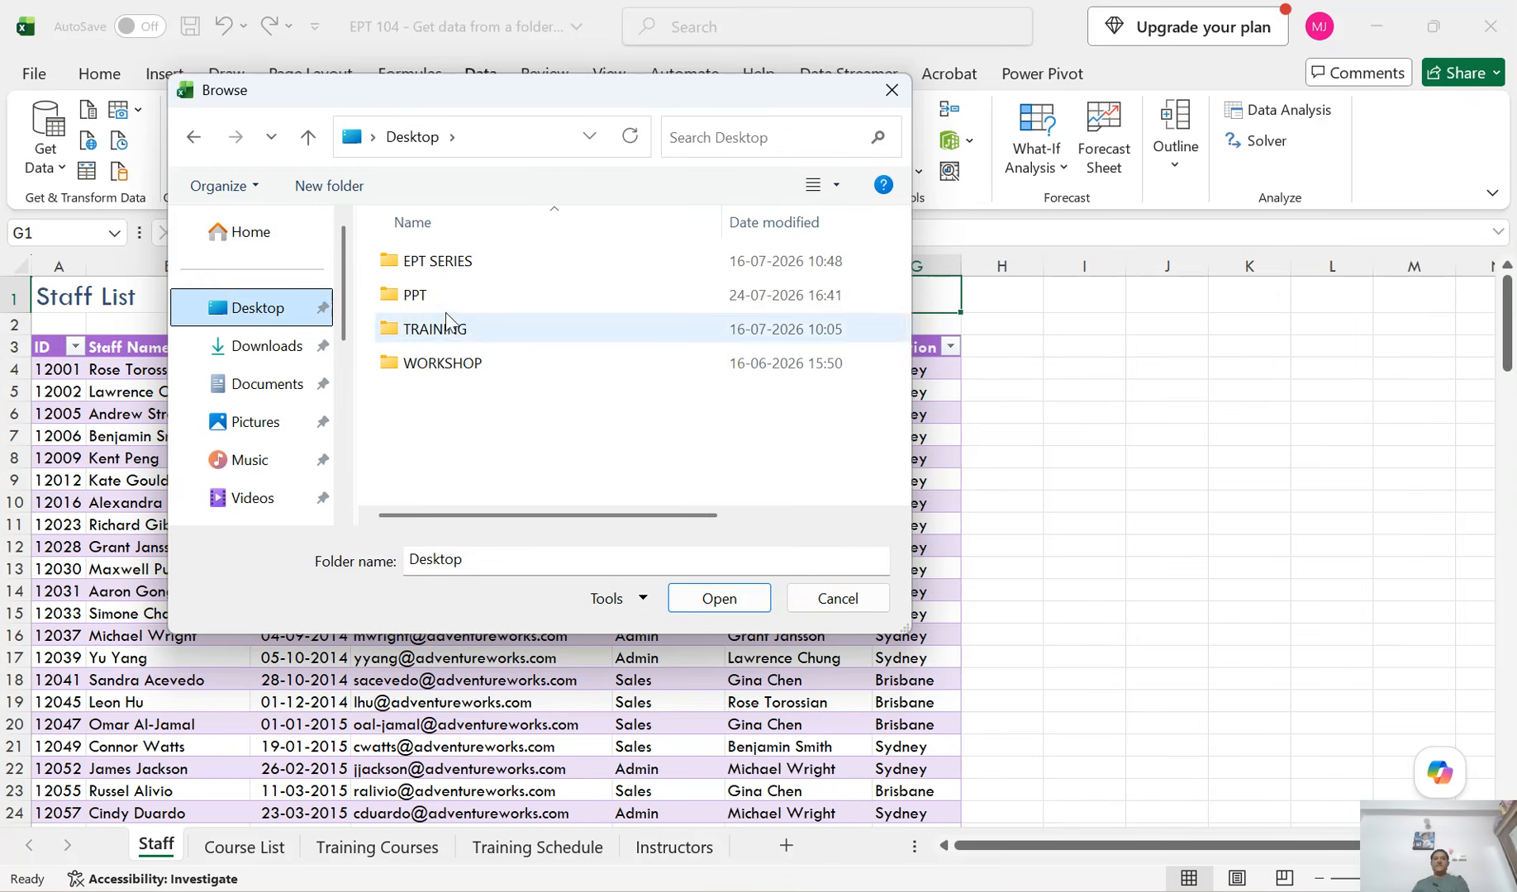
double_click(442, 262)
double_click(442, 263)
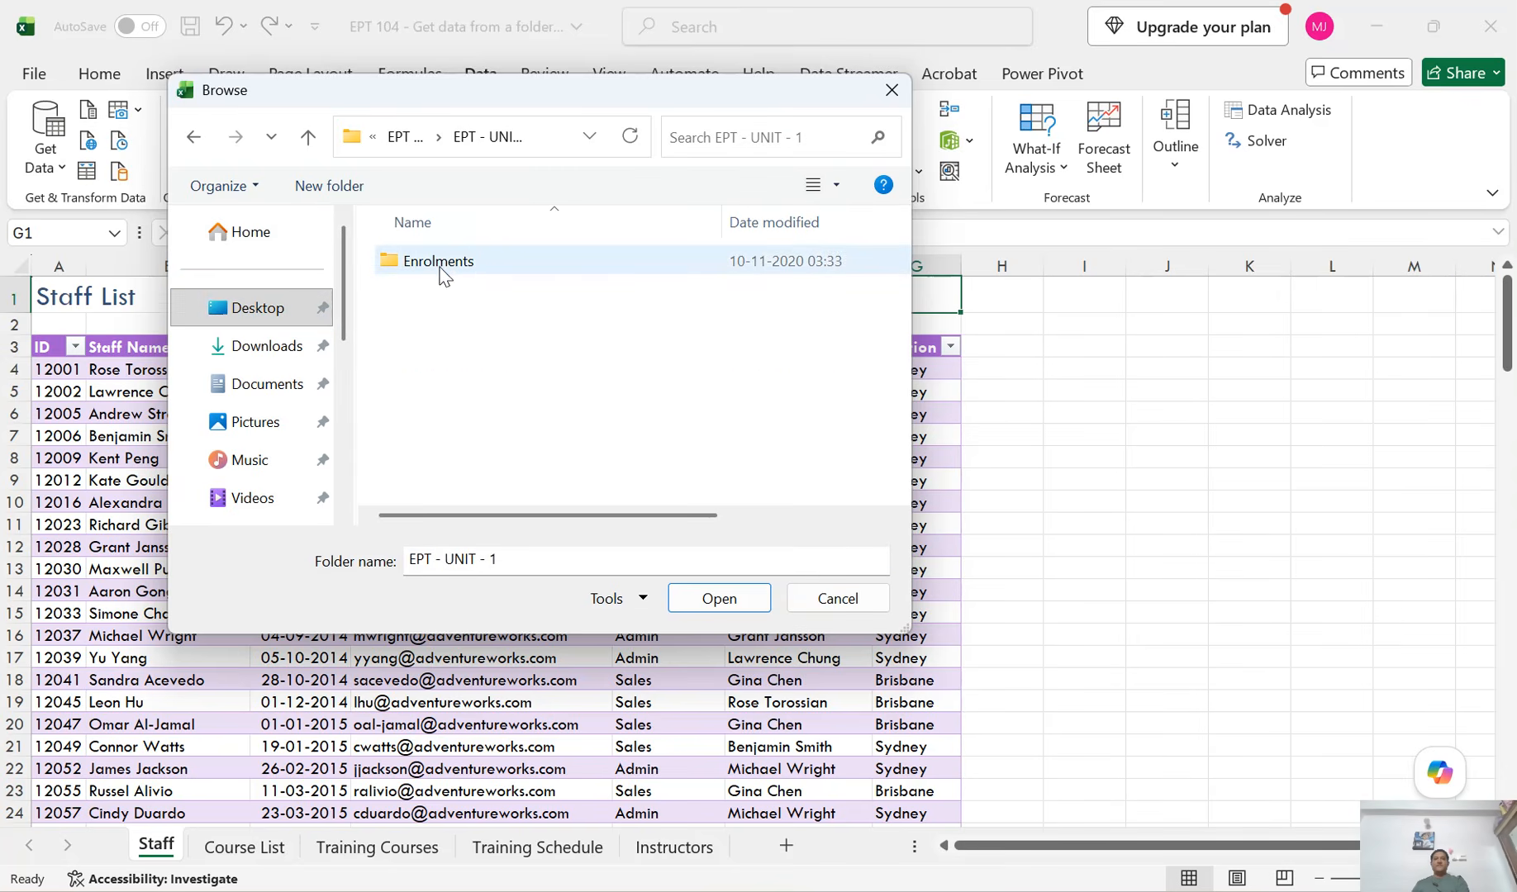
click(457, 261)
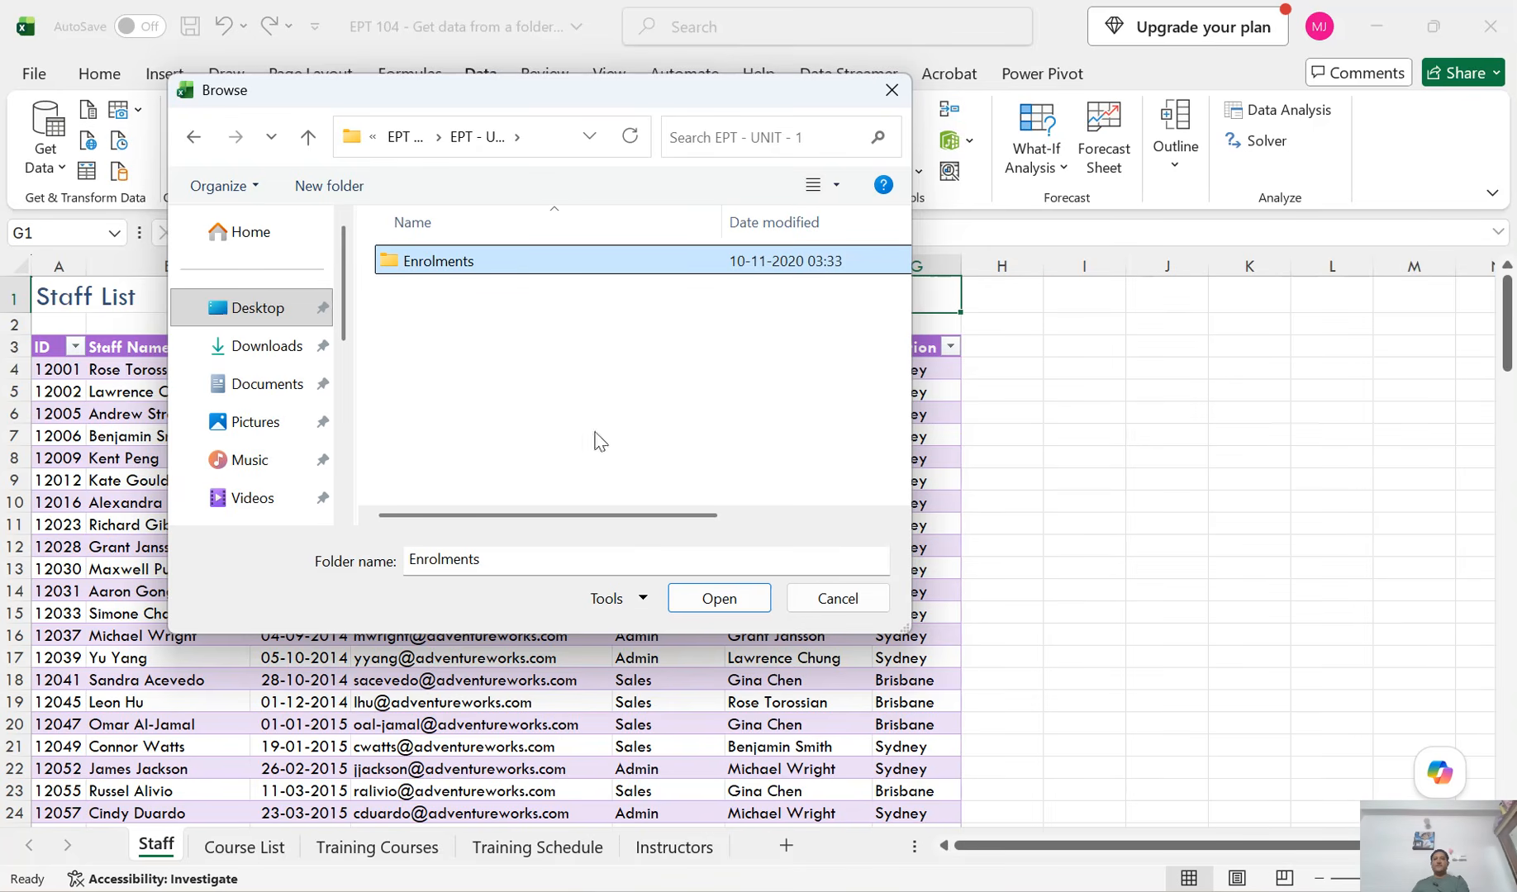
click(719, 599)
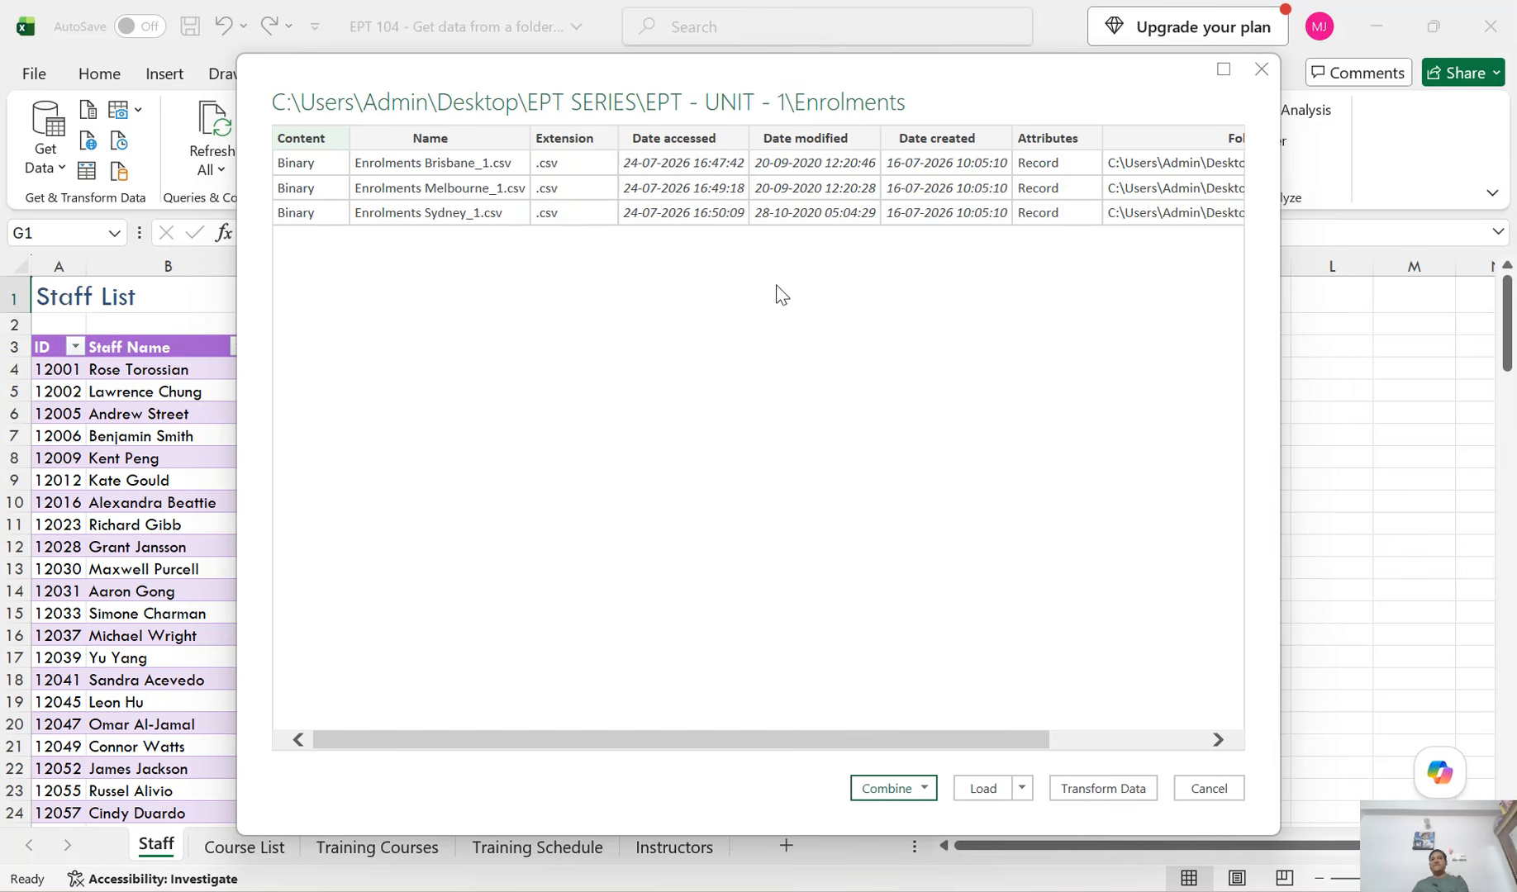
Step: Combine and transform the folder's CSV files, using the first file as the sample with comma delimiter
drag(740, 739, 702, 748)
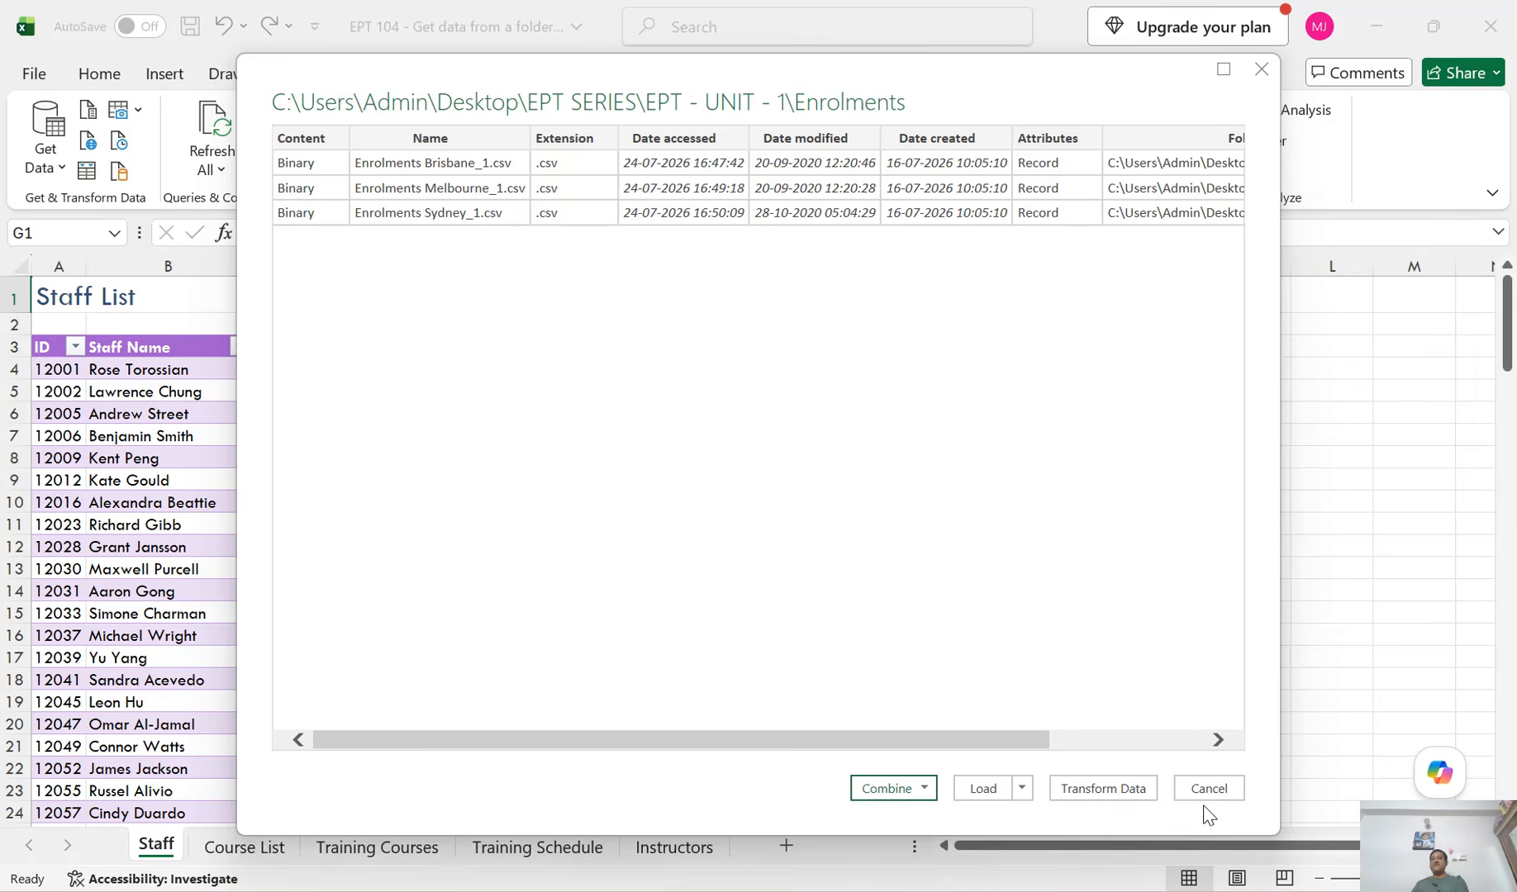
click(925, 789)
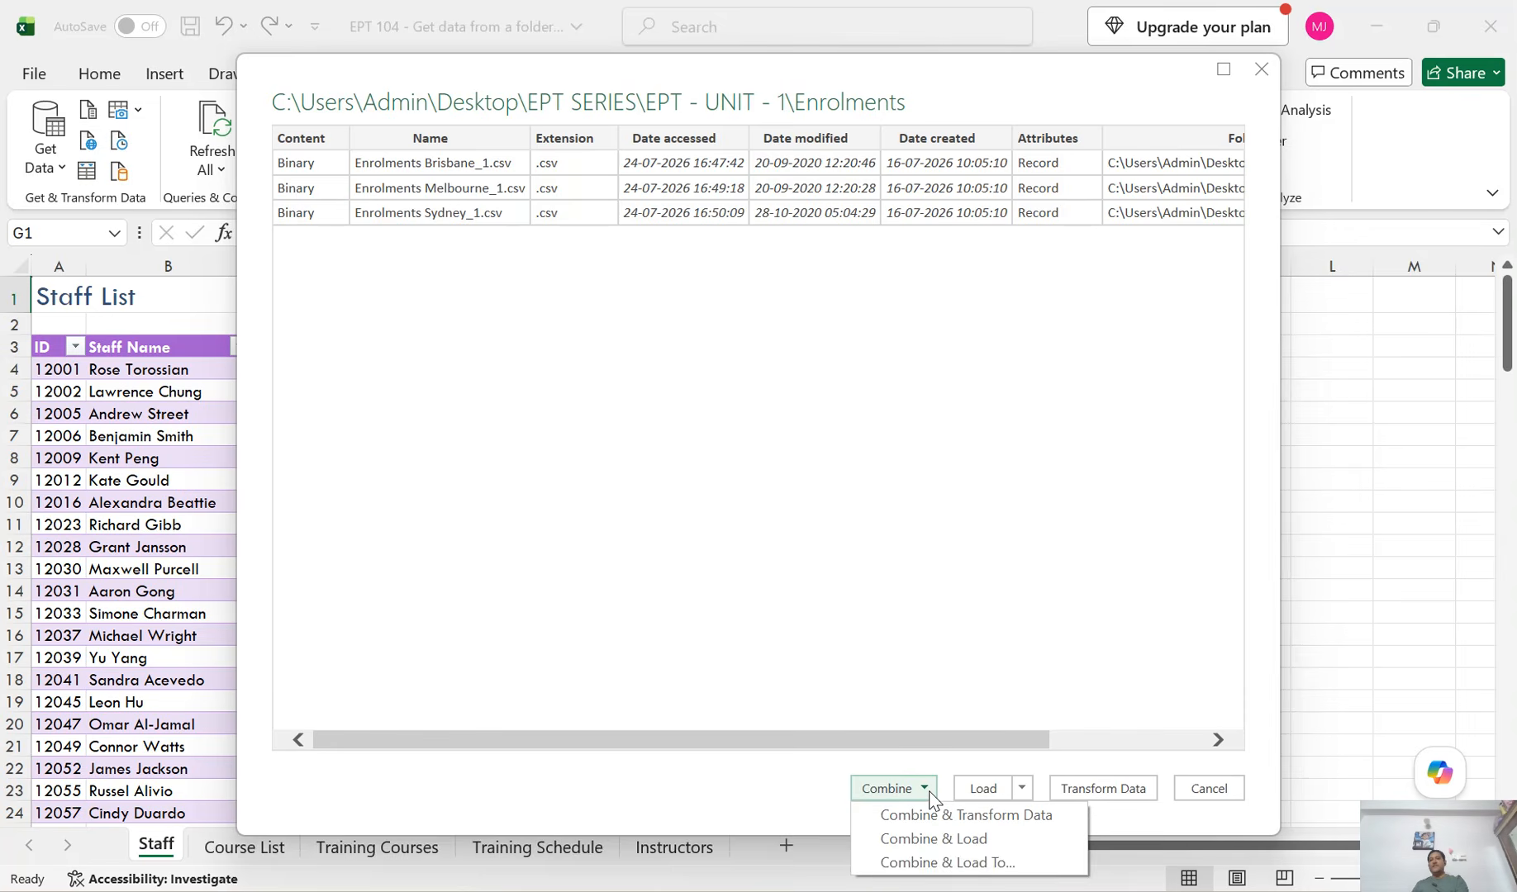
click(964, 817)
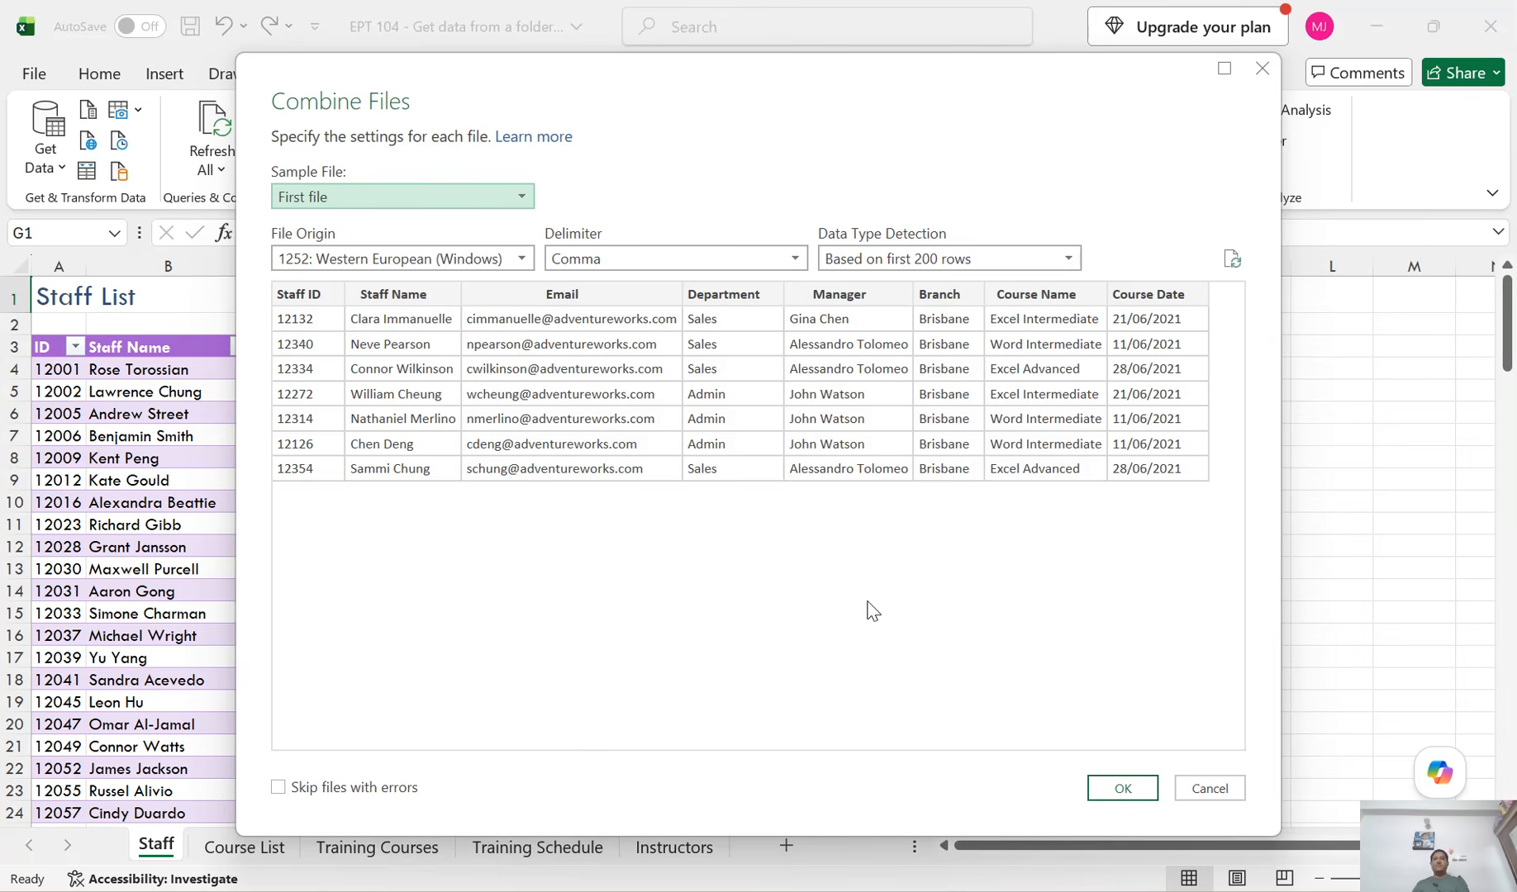
click(1113, 791)
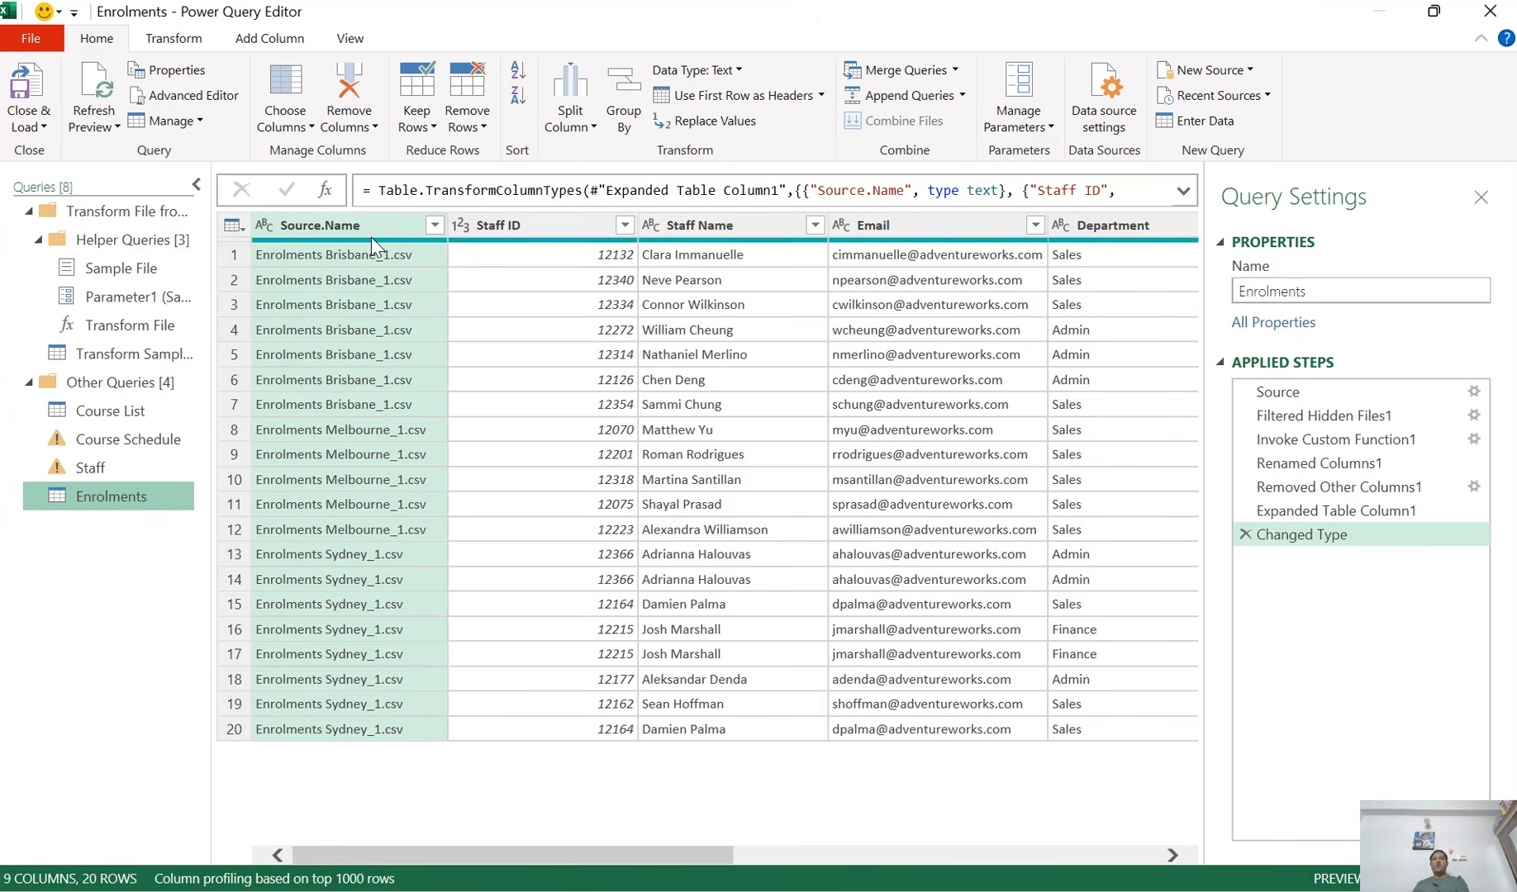
Step: Examine which source file each row of the combined Enrolments query comes from in the Source.Name column
click(324, 260)
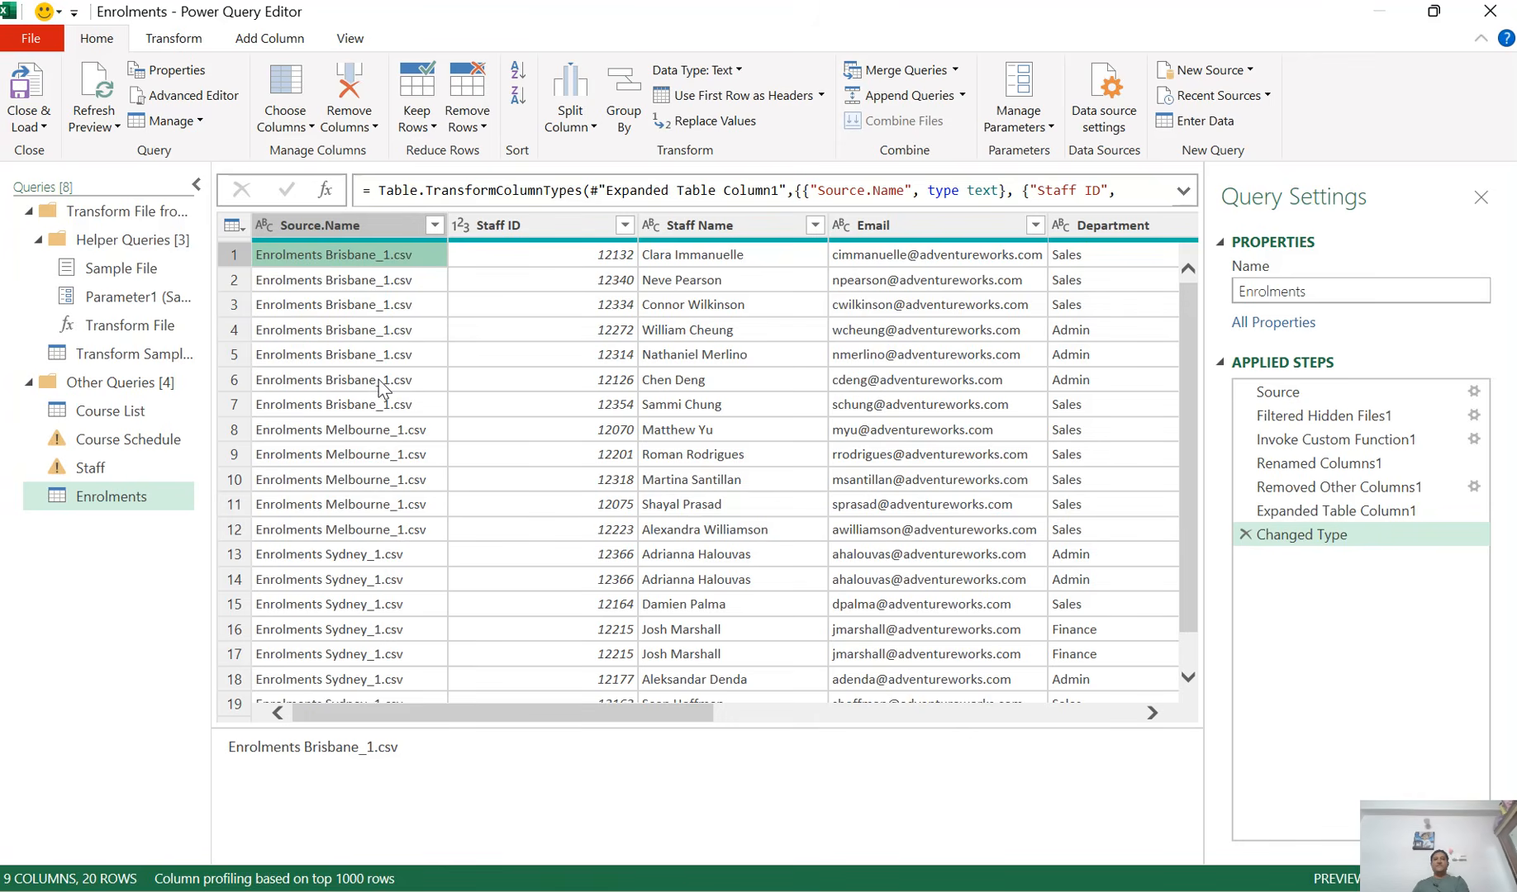
click(397, 407)
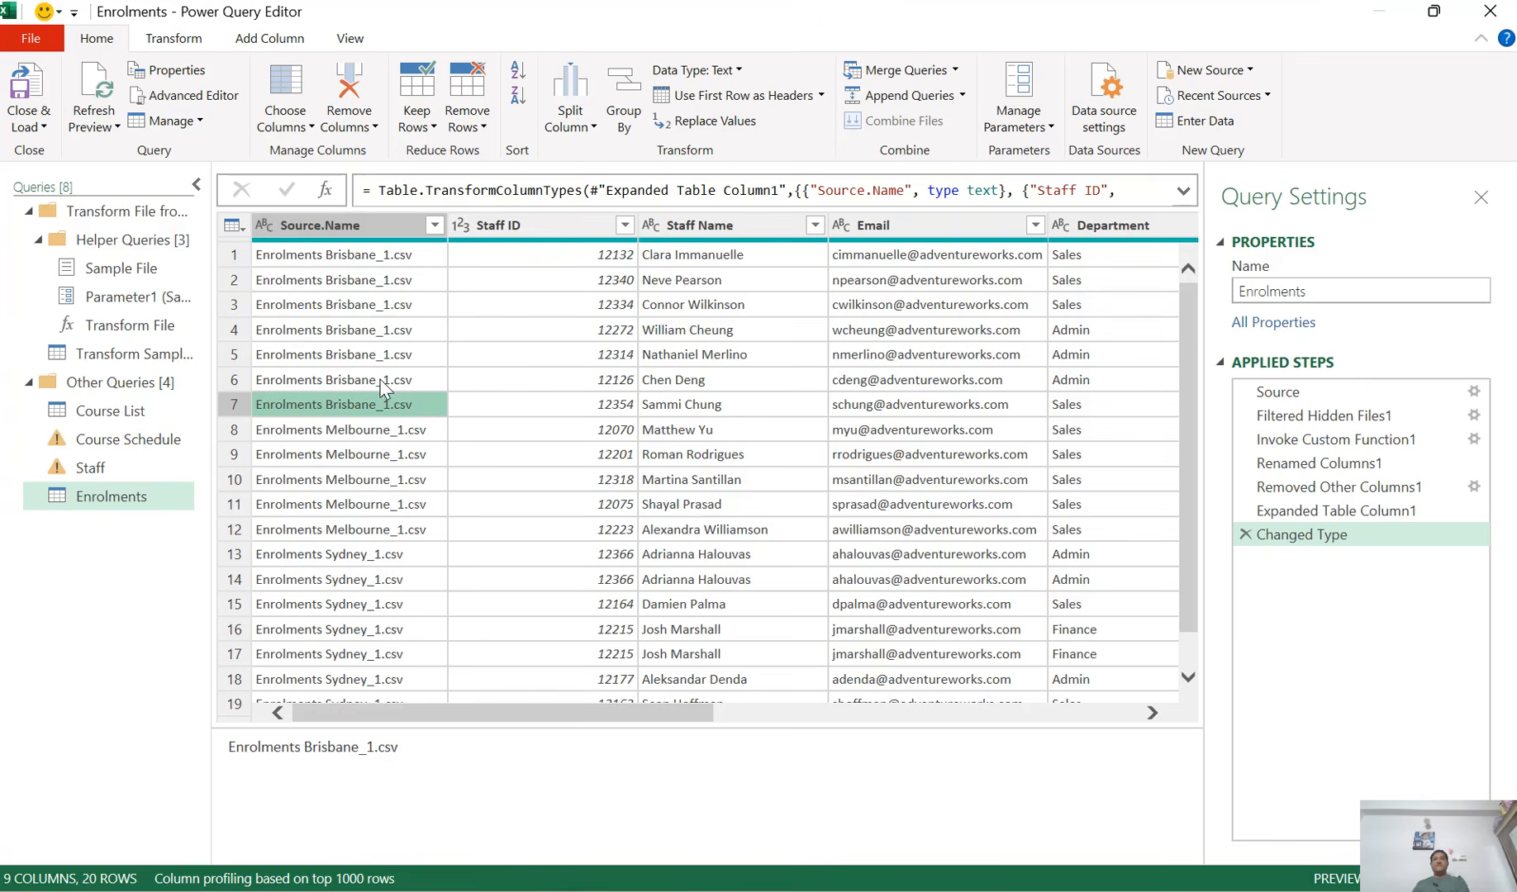
click(405, 434)
click(385, 530)
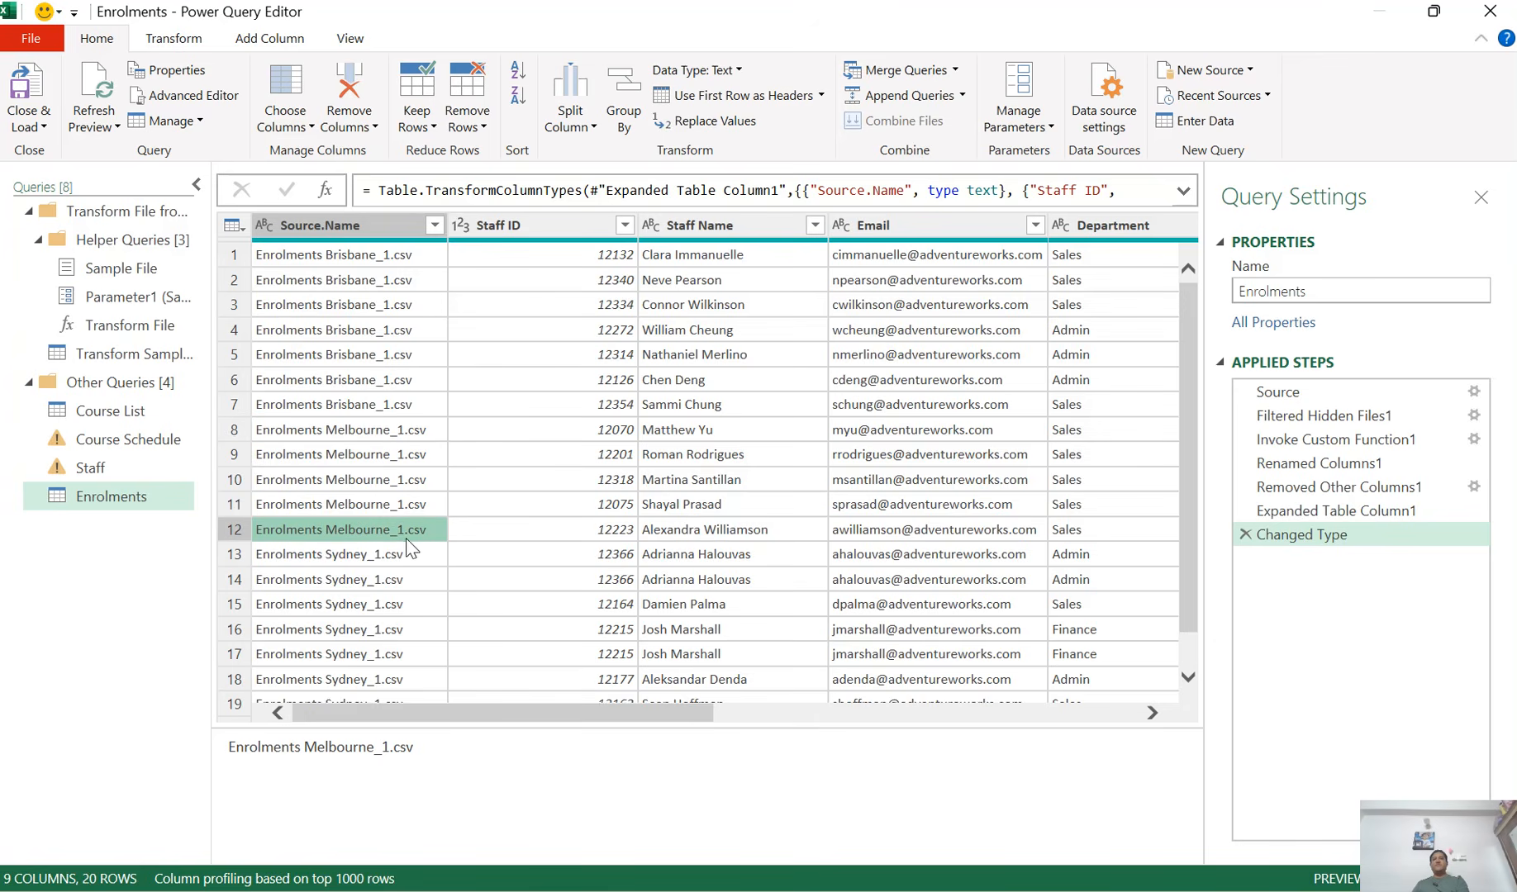
scroll(398, 579, down, 1)
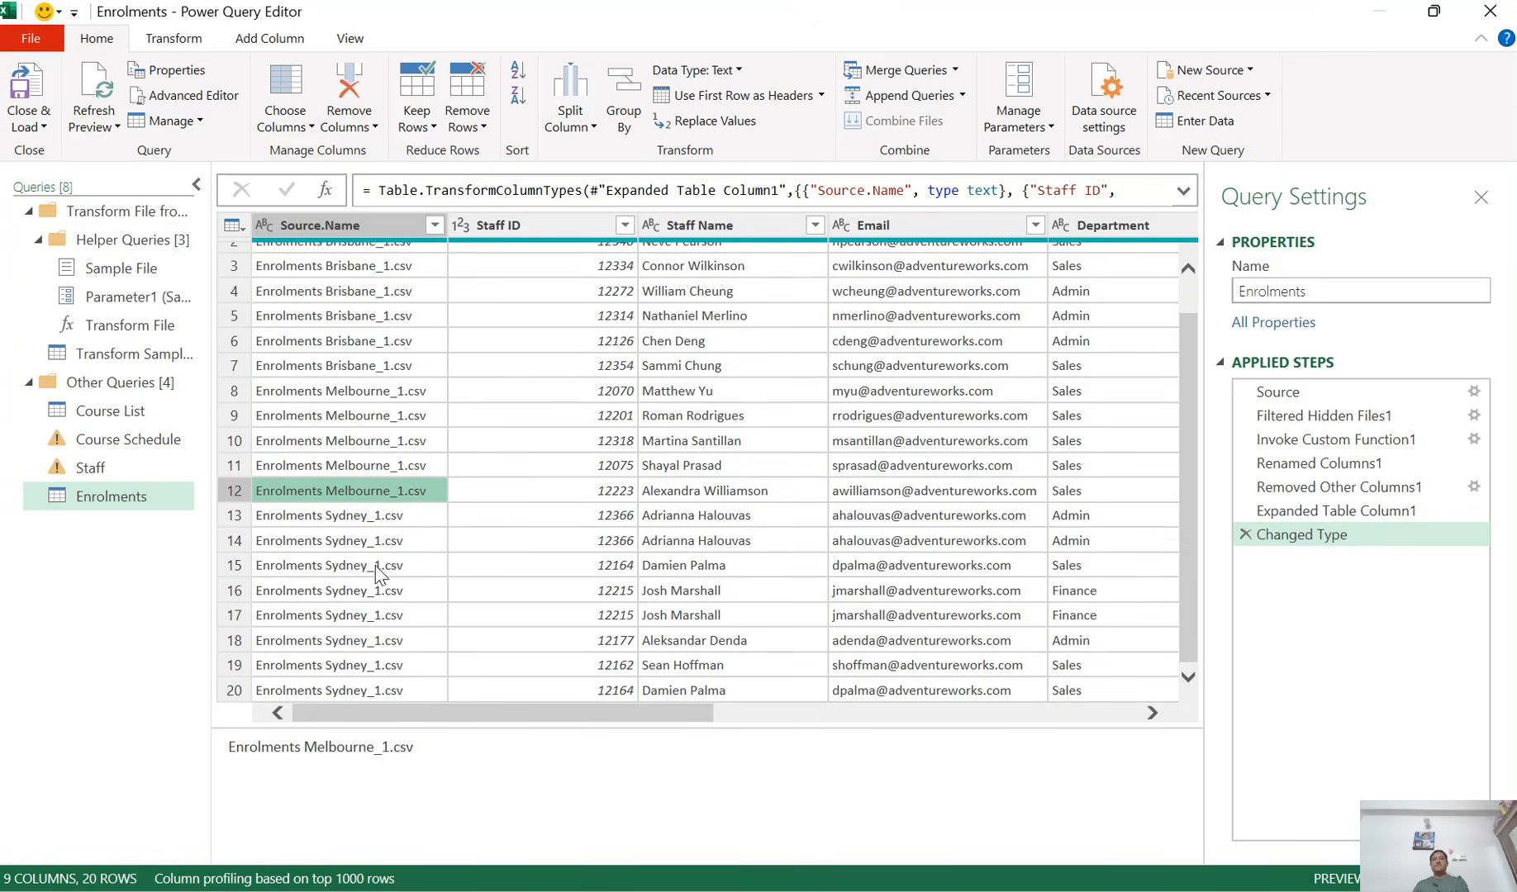
scroll(479, 546, up, 1)
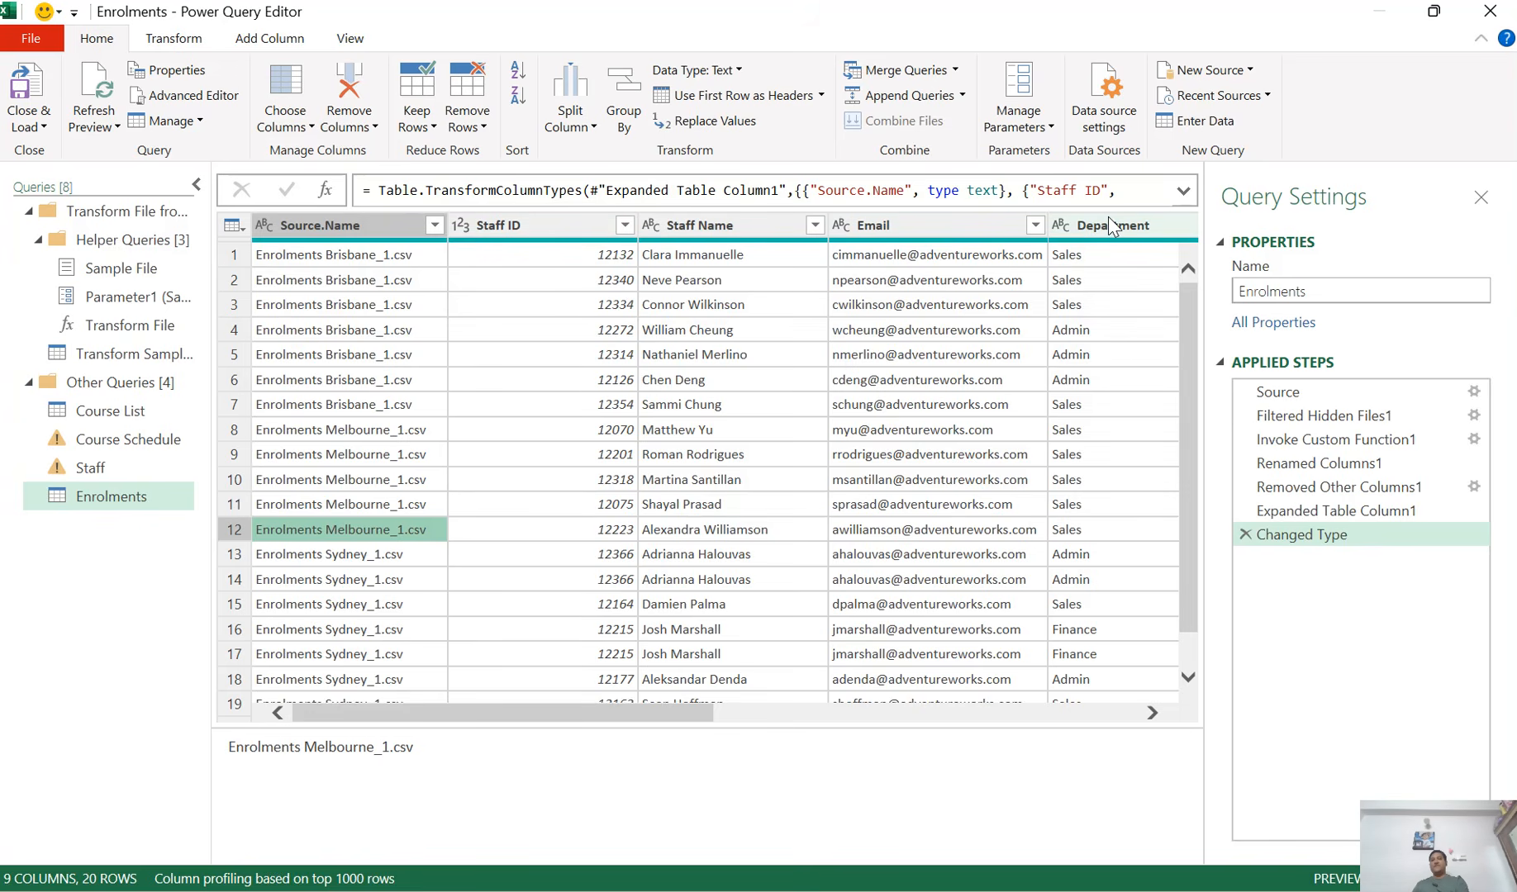
drag(699, 712, 621, 715)
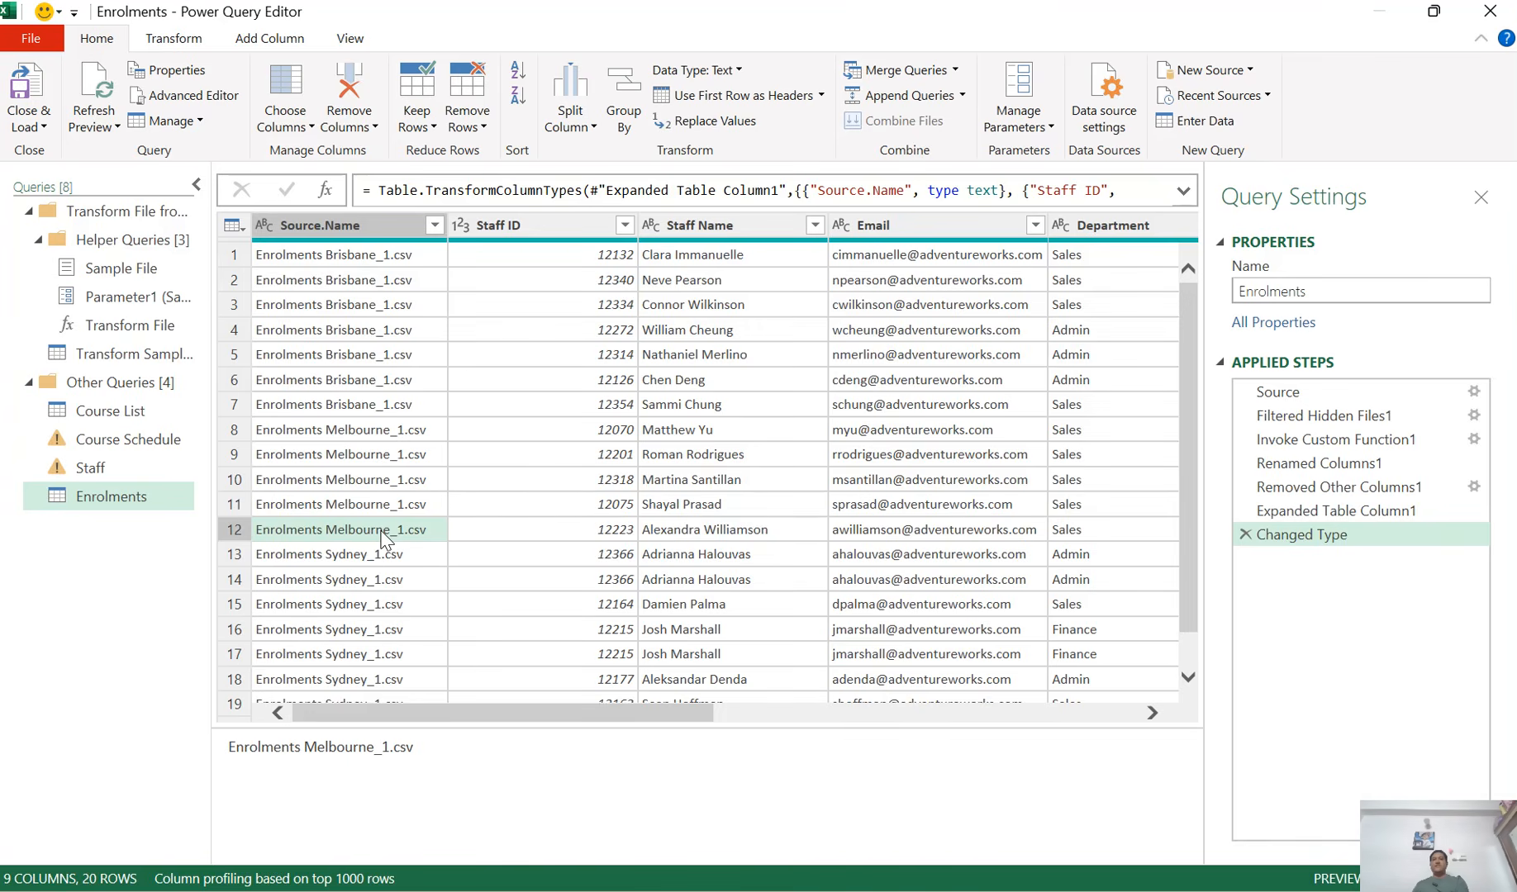
Step: Remove the Source.Name column and change the Staff ID column's data type to Text
right_click(353, 223)
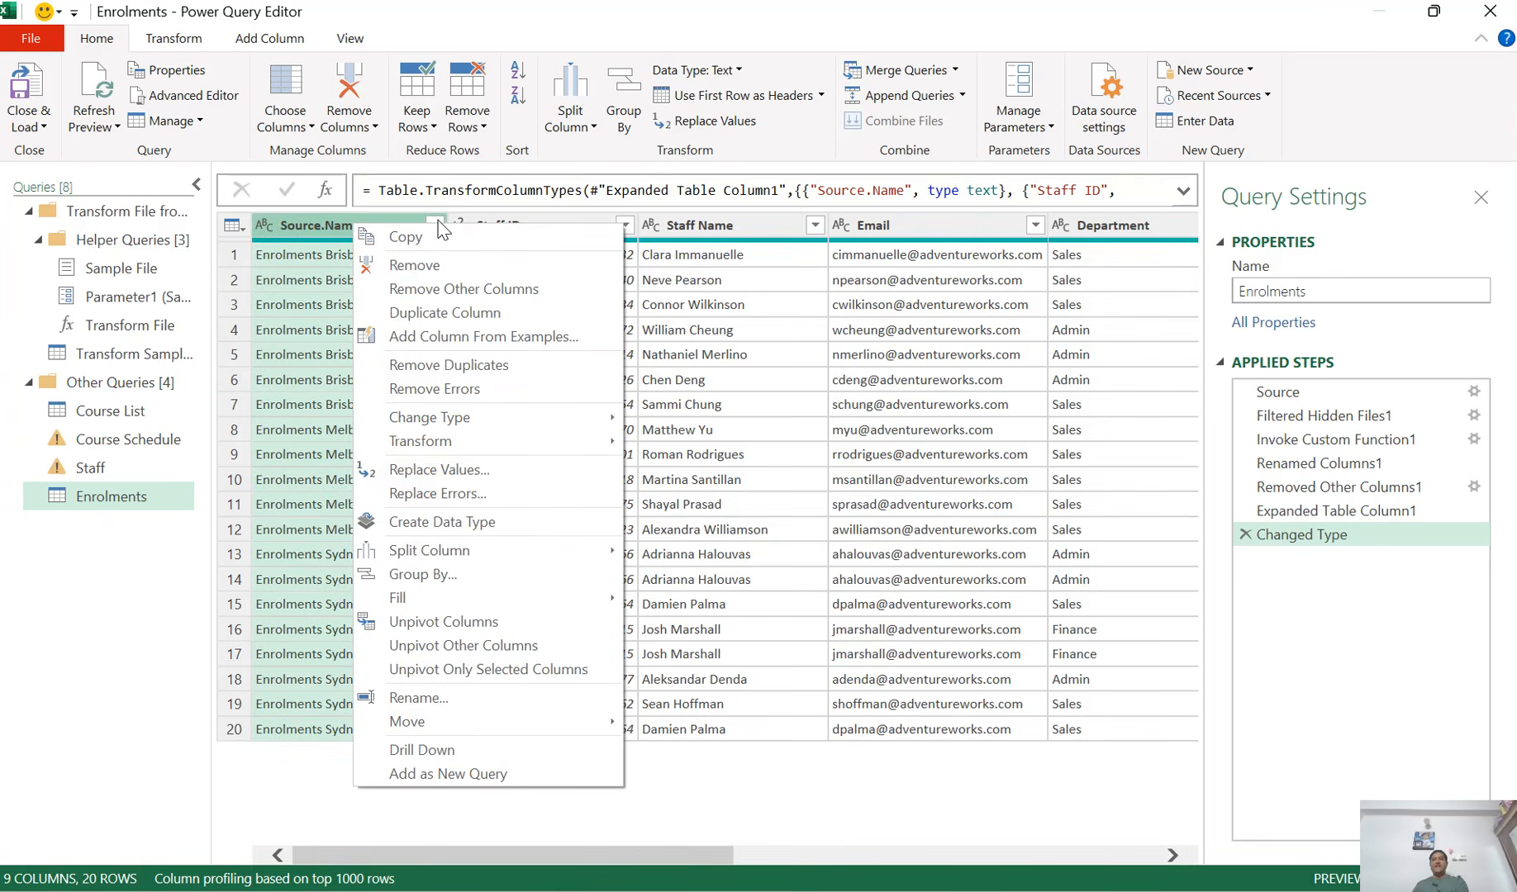
click(444, 267)
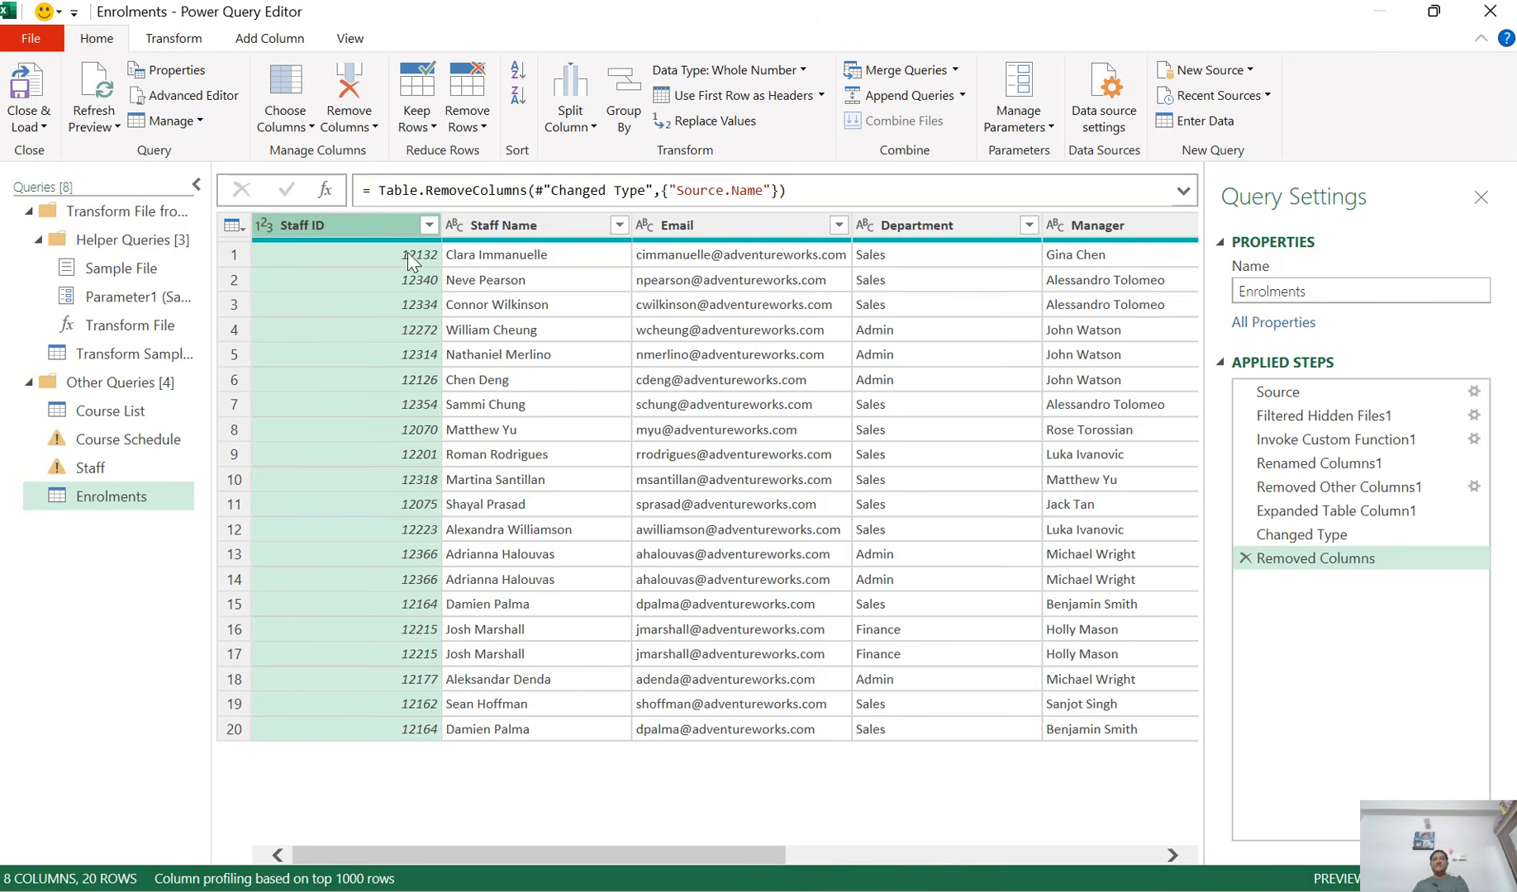
click(266, 225)
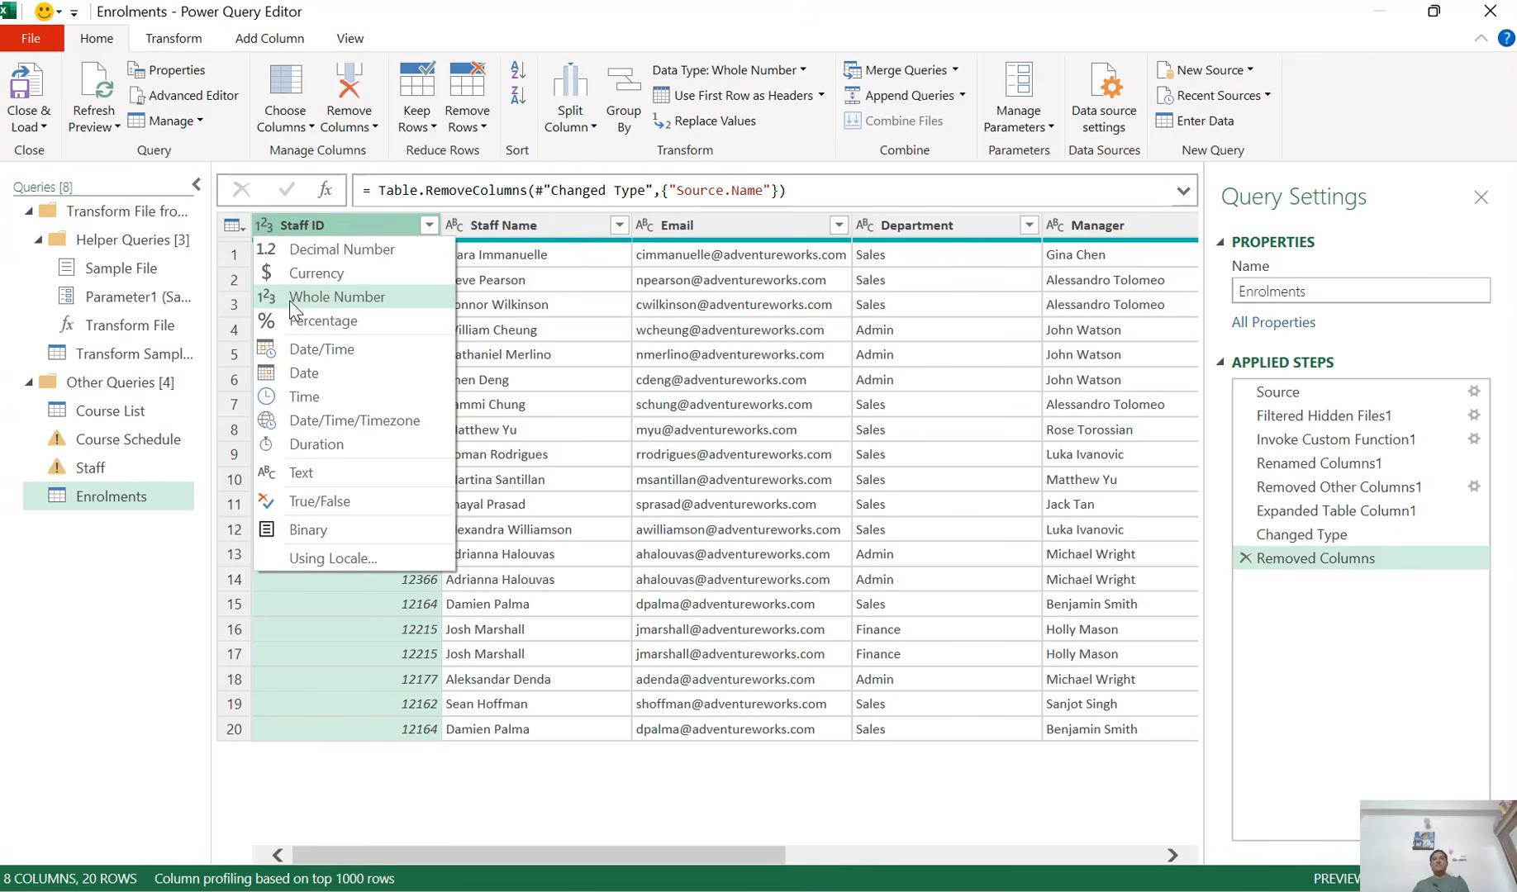
click(316, 475)
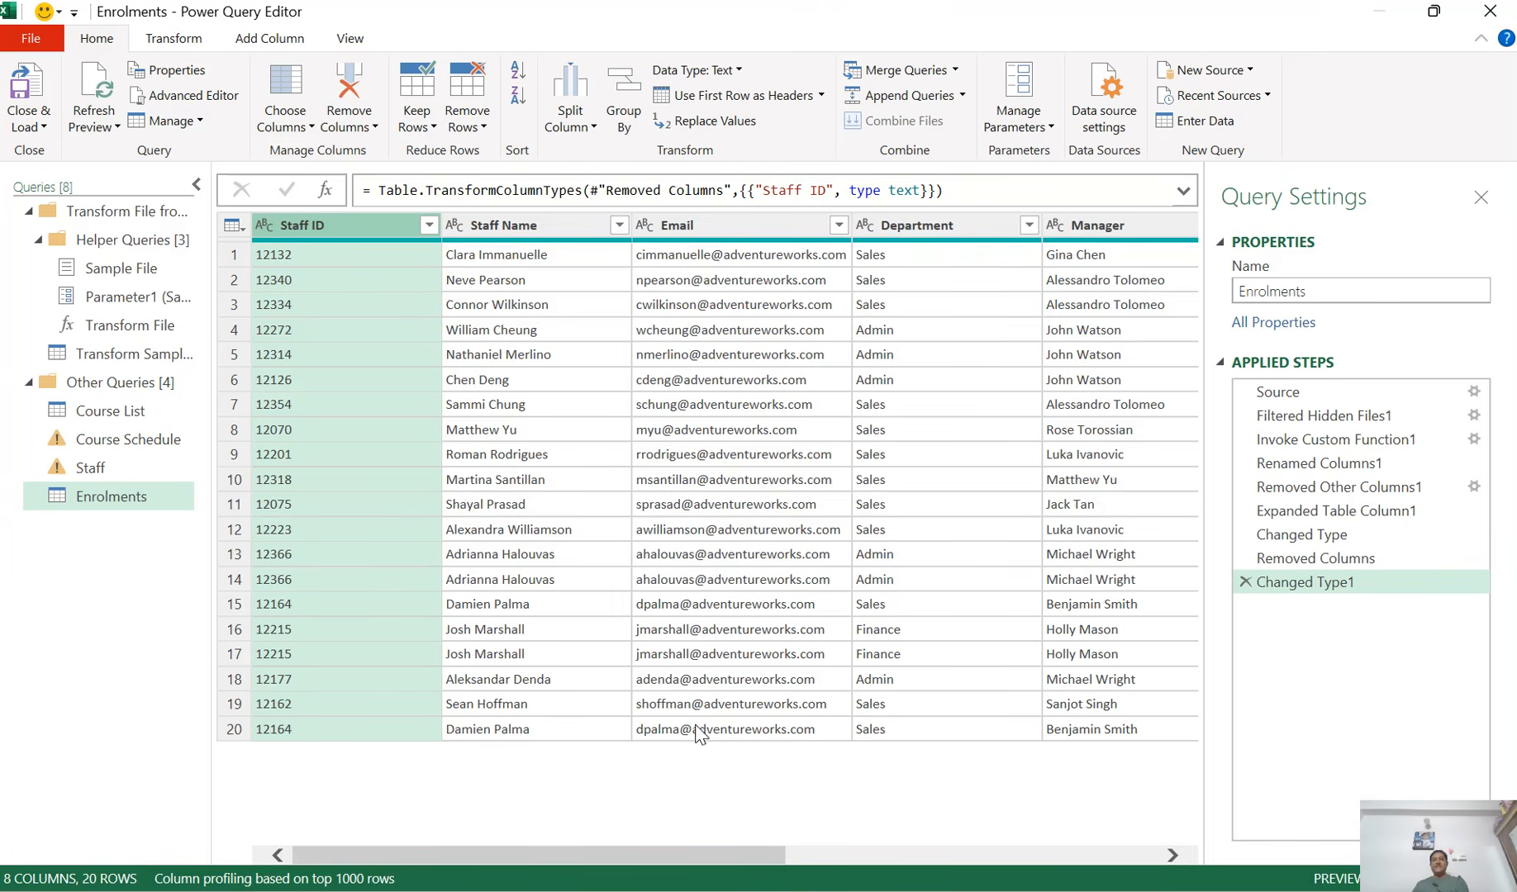
Step: Check the data types of the Staff Name, Email, Department and Manager columns
click(526, 228)
click(644, 226)
click(646, 237)
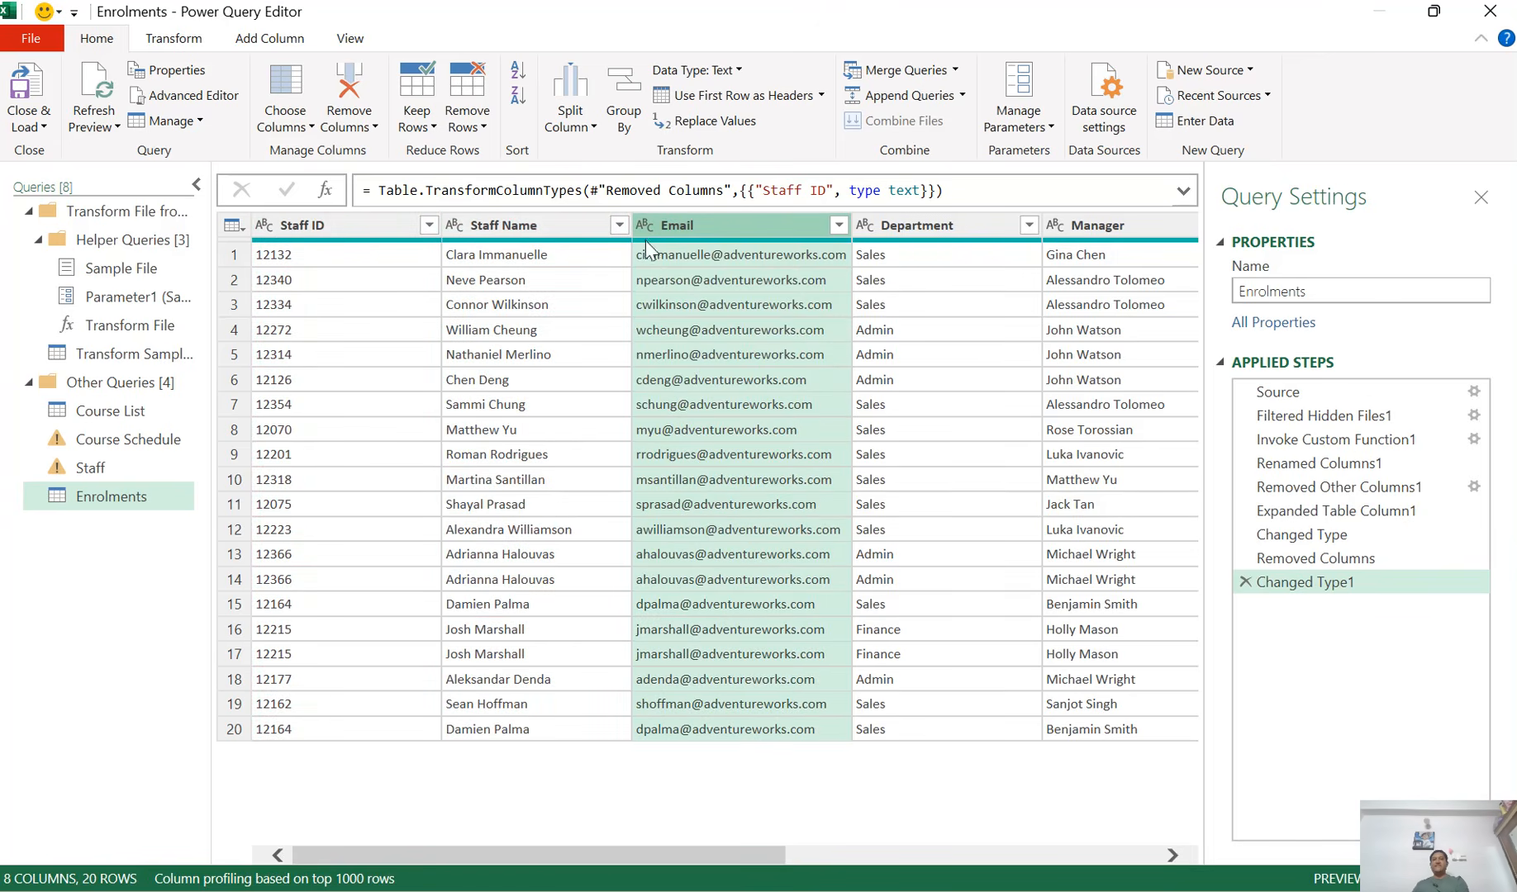
drag(688, 849, 858, 851)
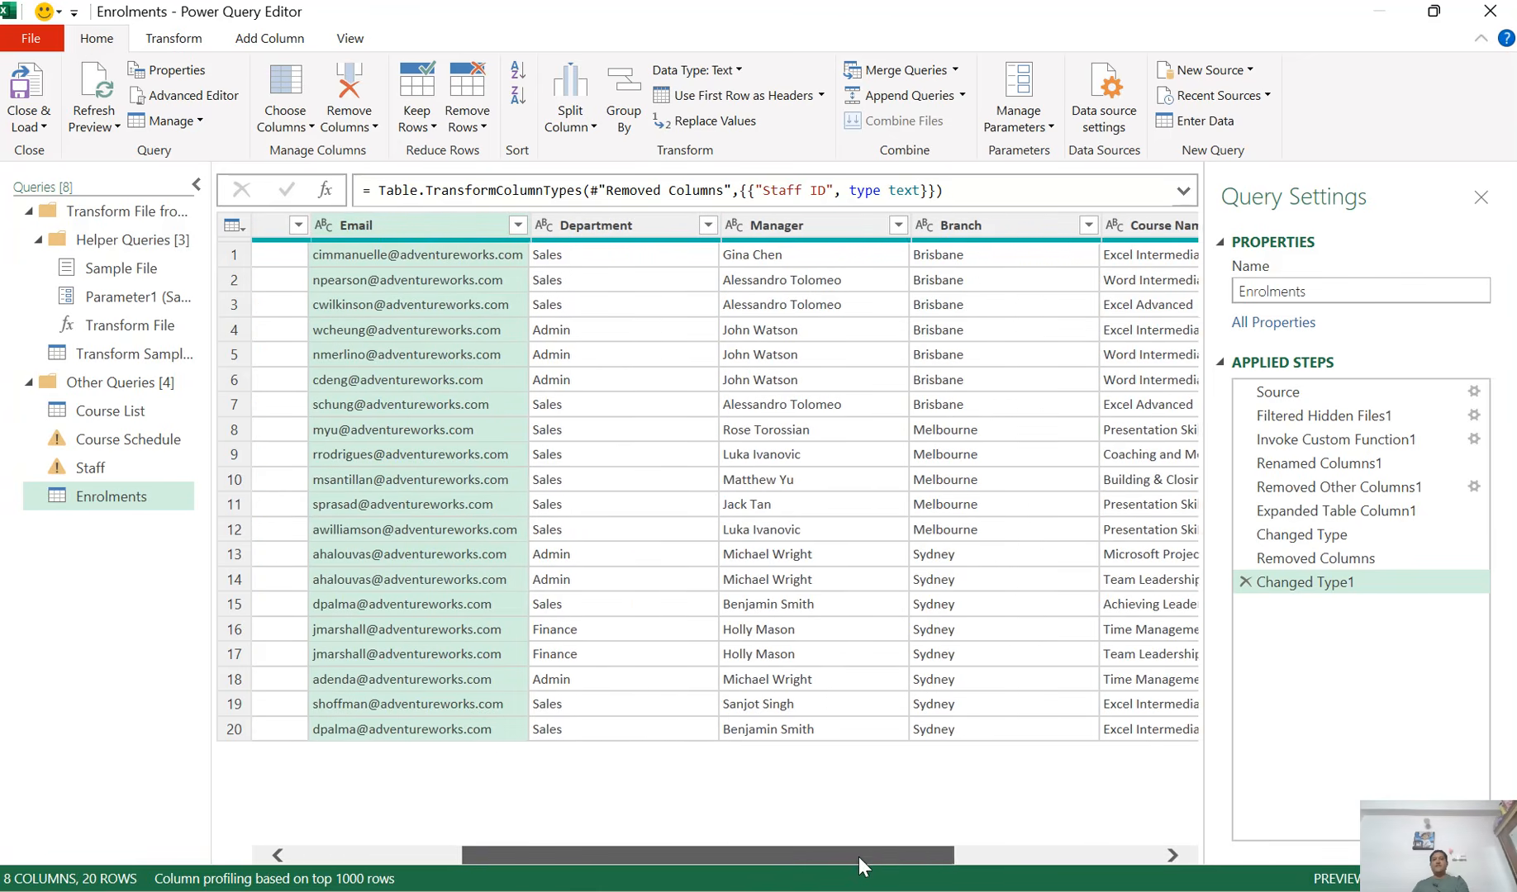
click(601, 231)
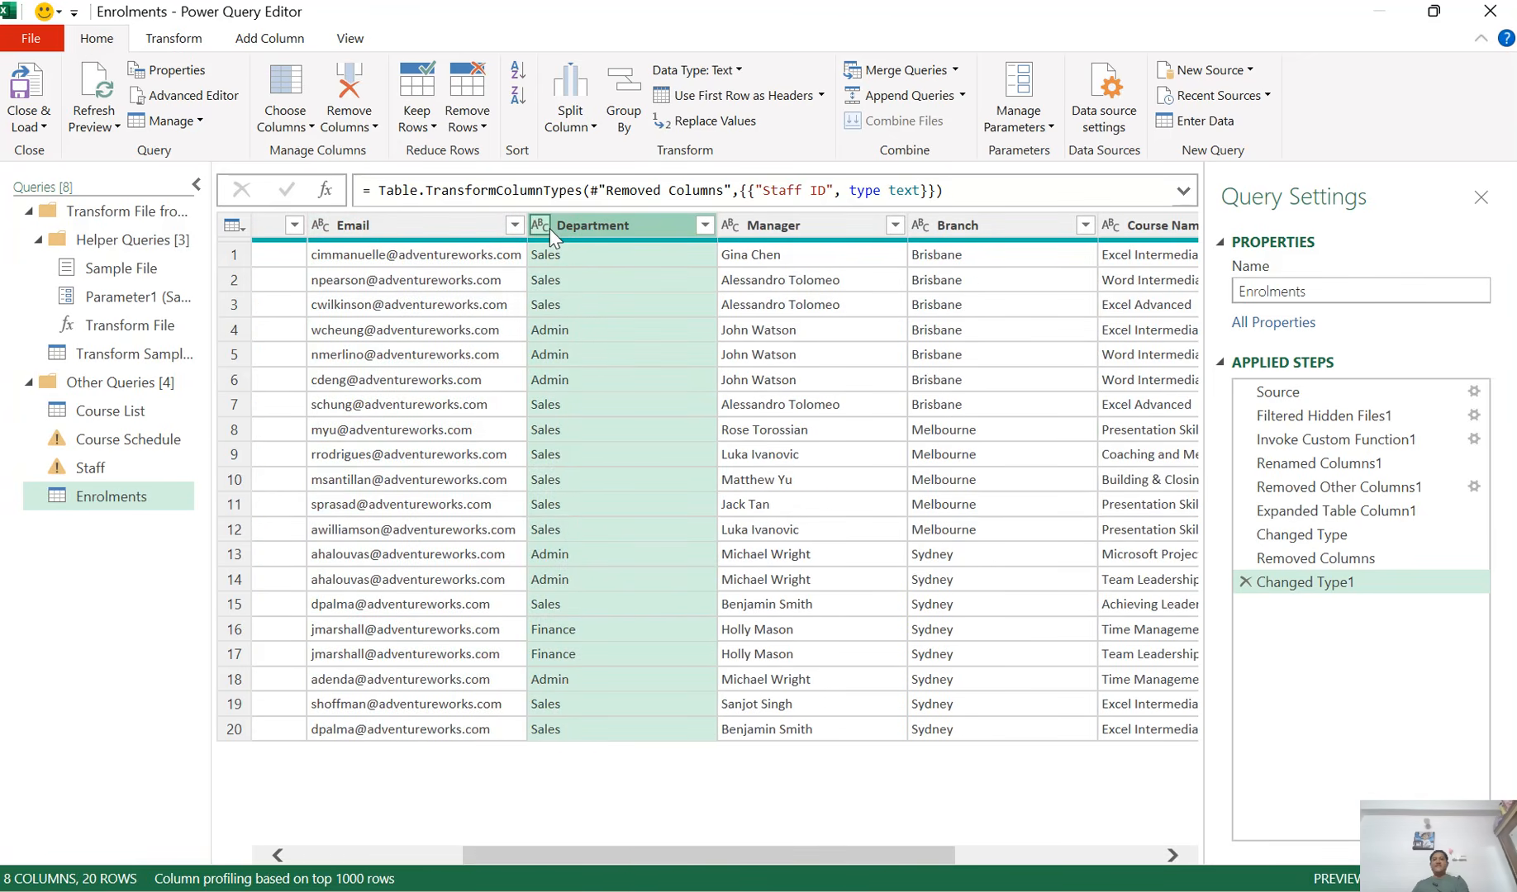
click(802, 226)
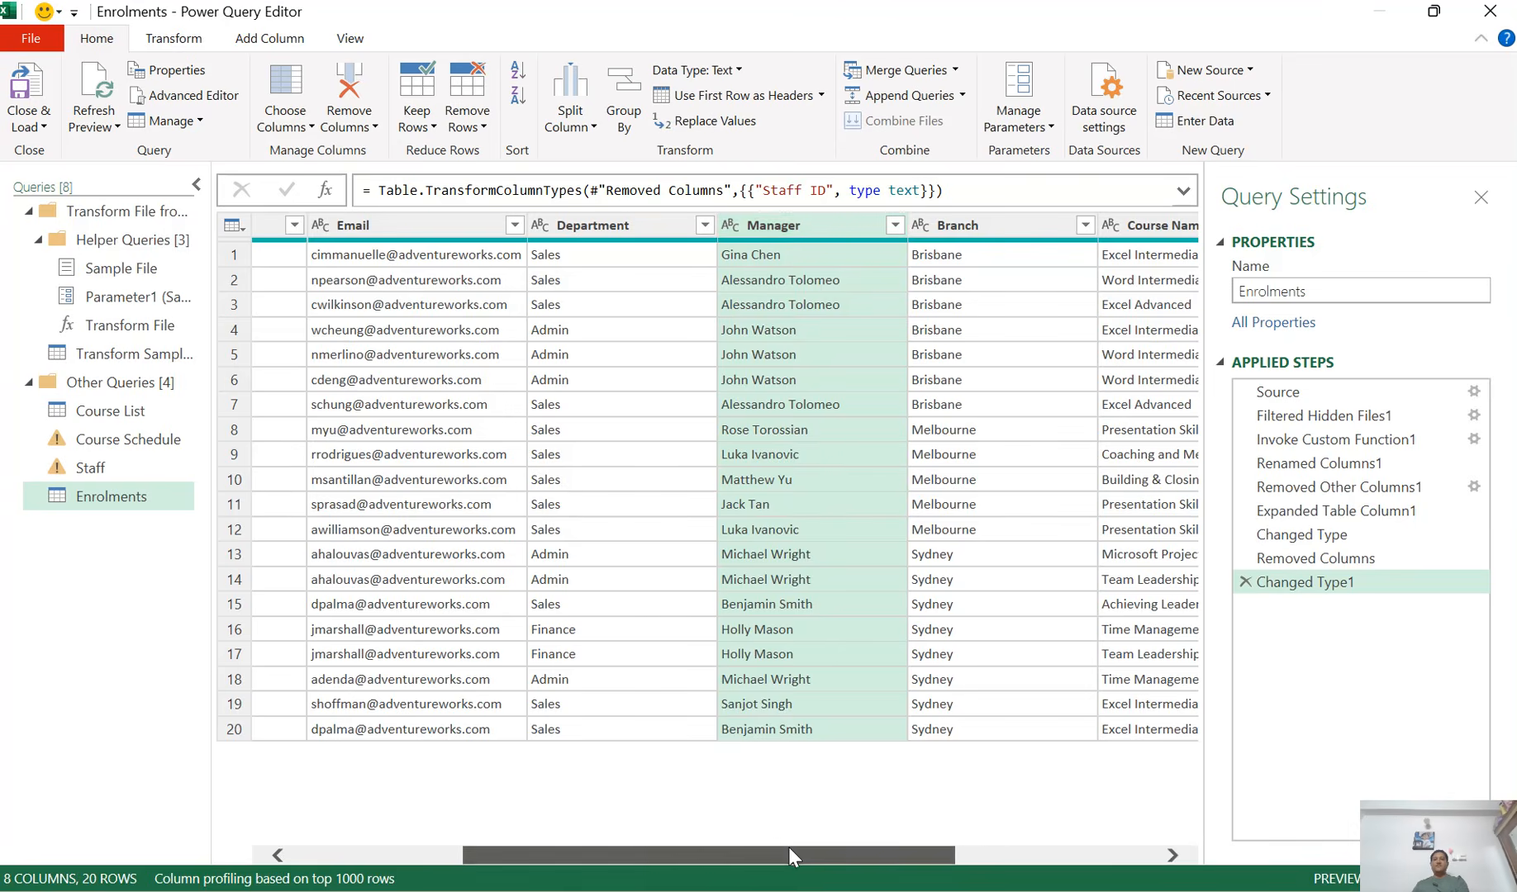
Step: Check the data types of the Branch, Course Name and Course Date columns and look over the Course Date entries
drag(785, 851, 950, 851)
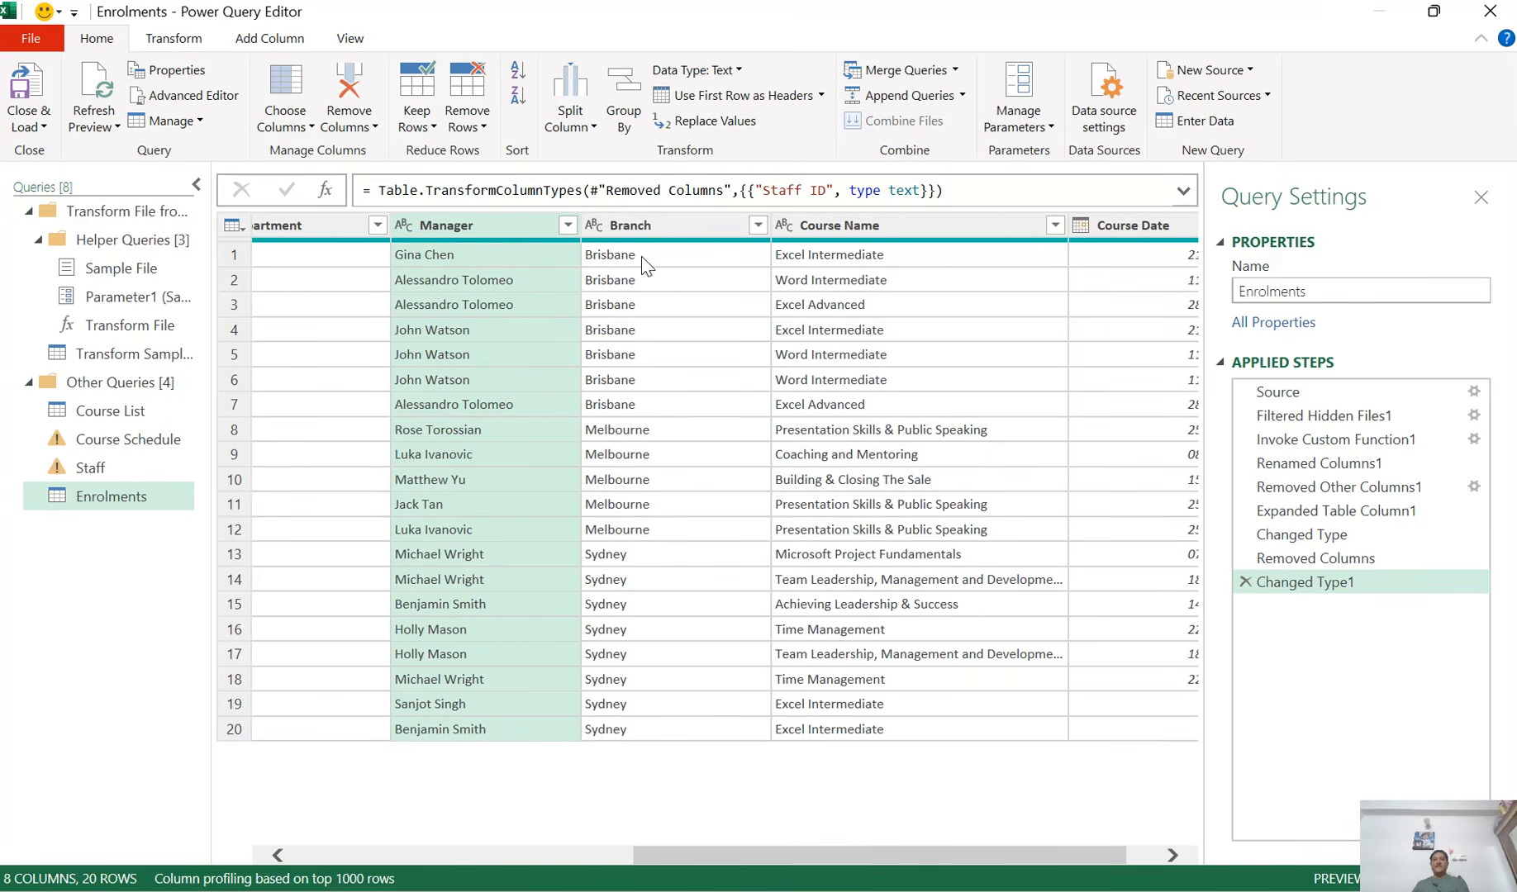
click(598, 233)
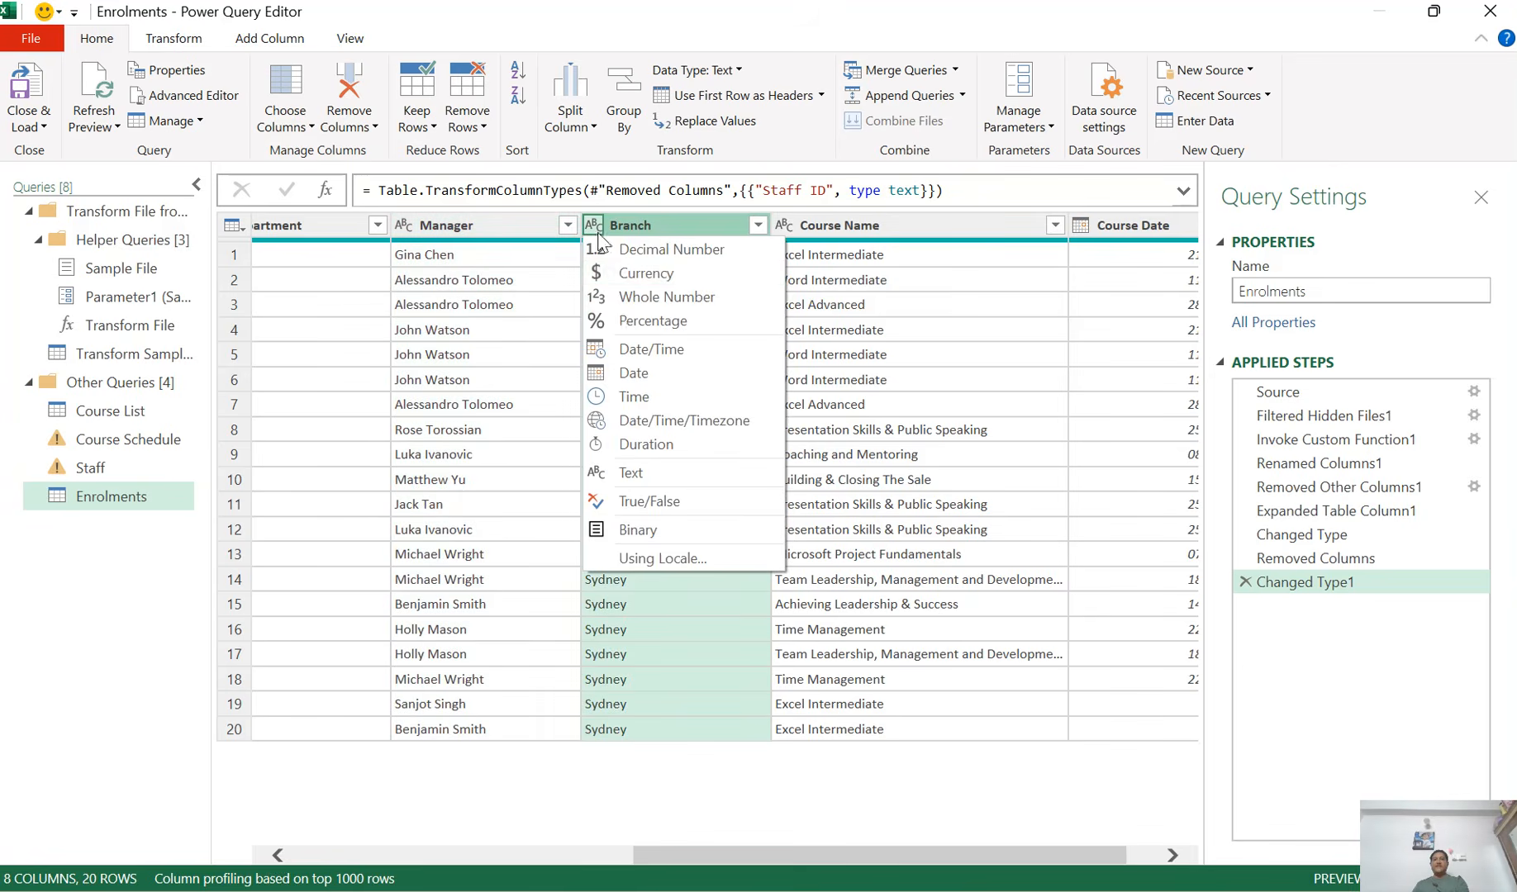
click(676, 226)
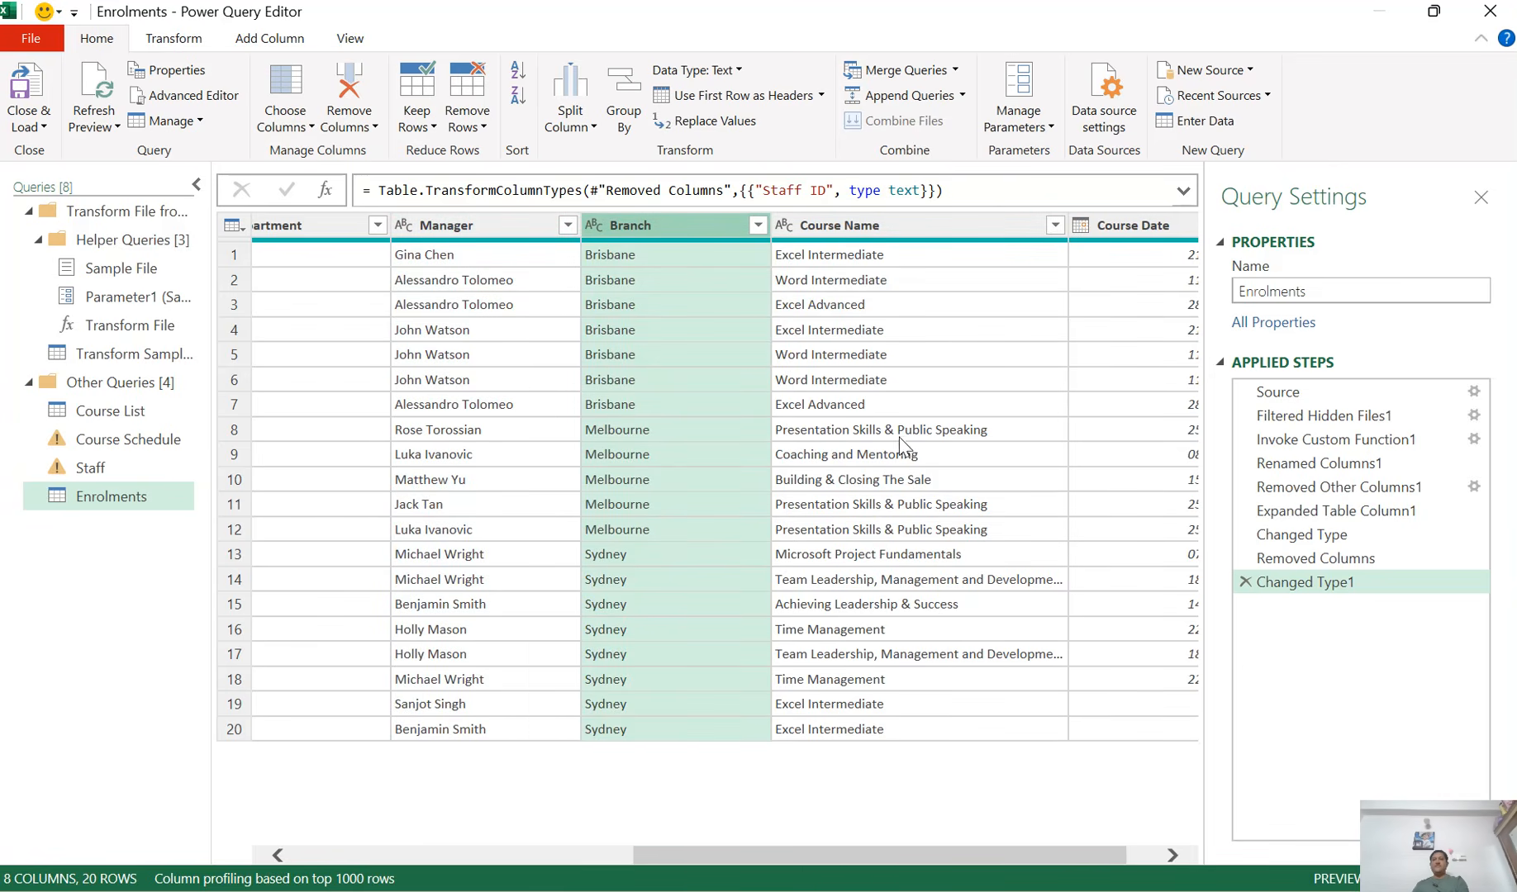
drag(922, 856, 990, 857)
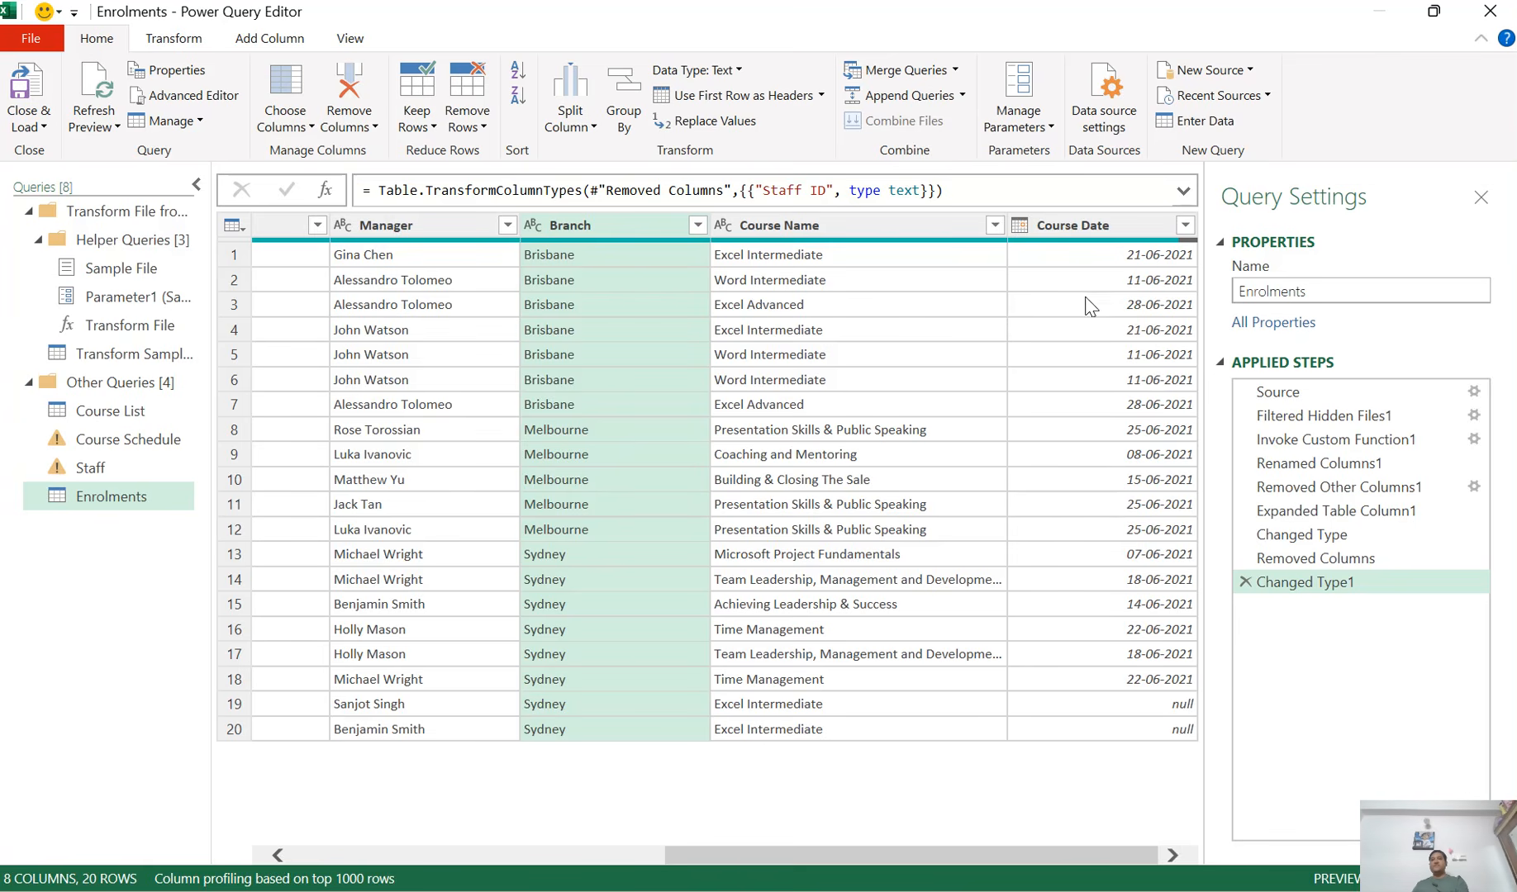
click(1023, 232)
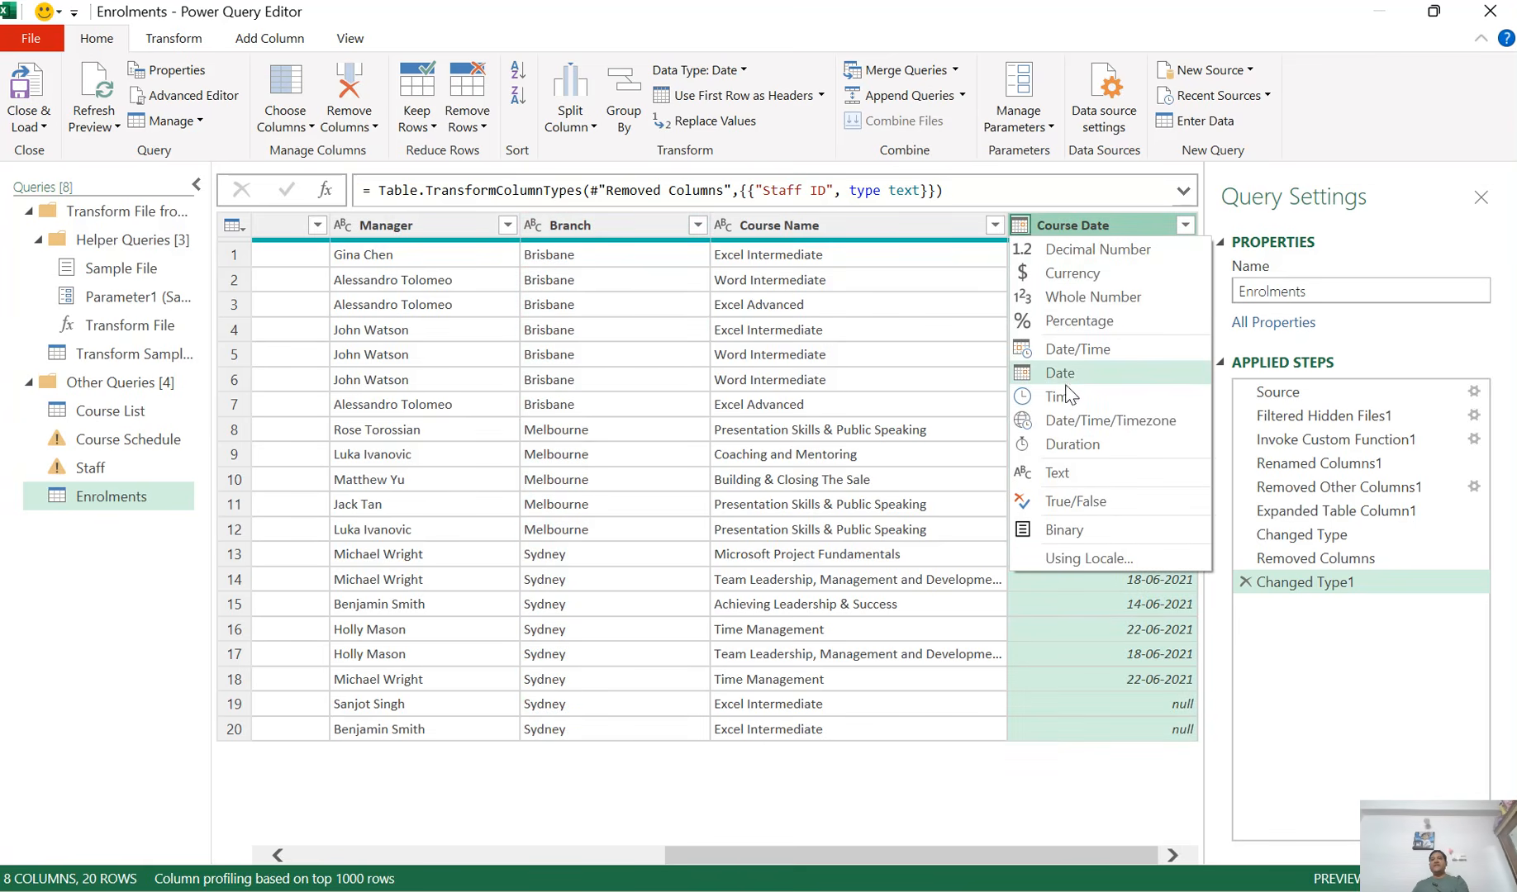
click(1086, 227)
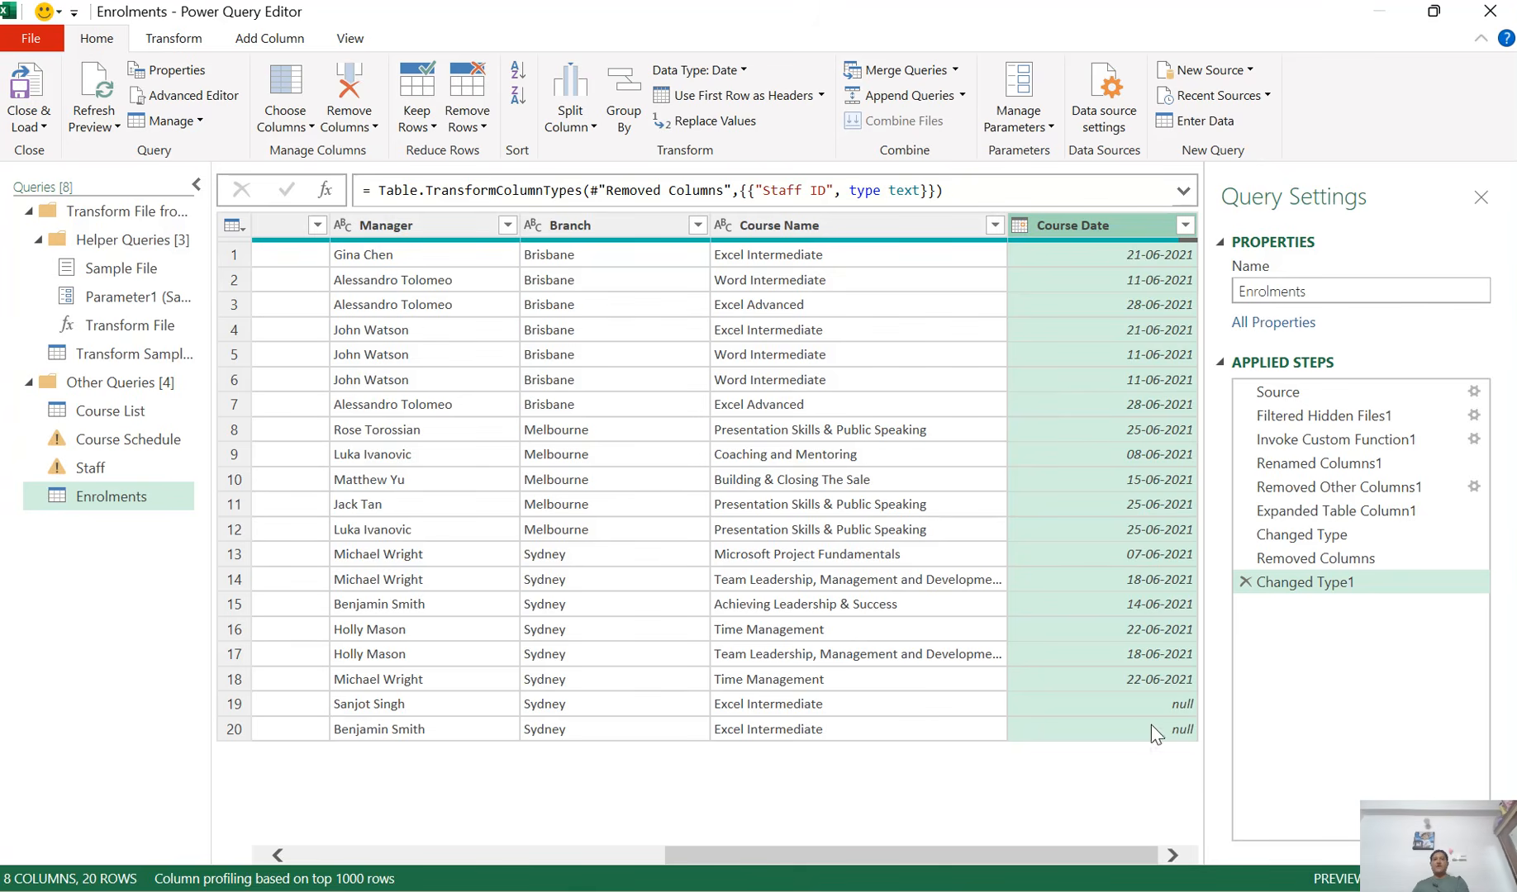
drag(1100, 850, 687, 859)
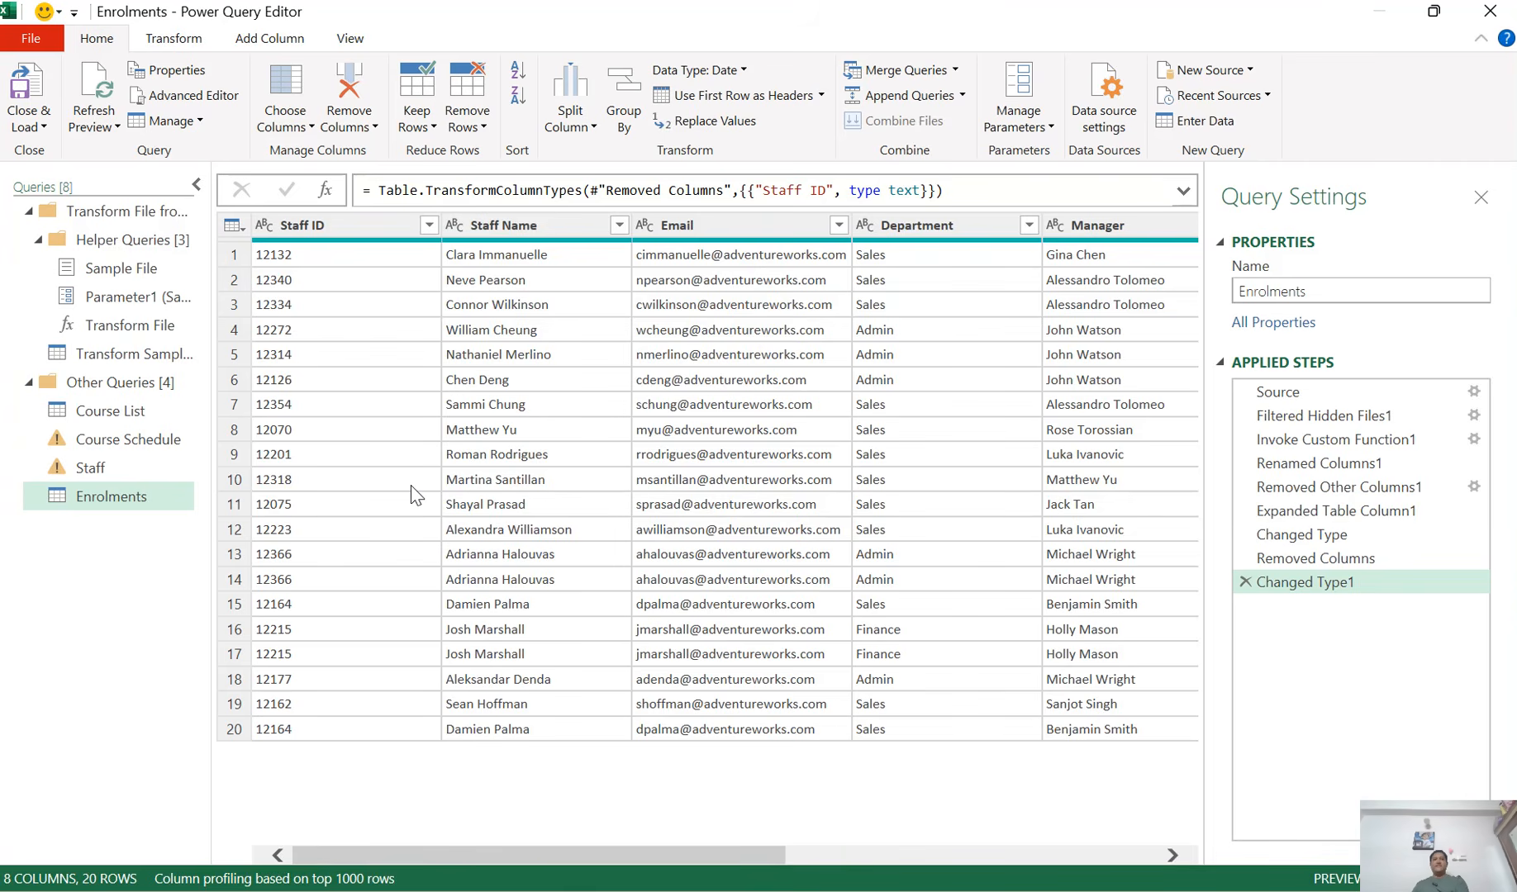
Step: Load the Enrolments query into the workbook as a table on a new worksheet
click(43, 128)
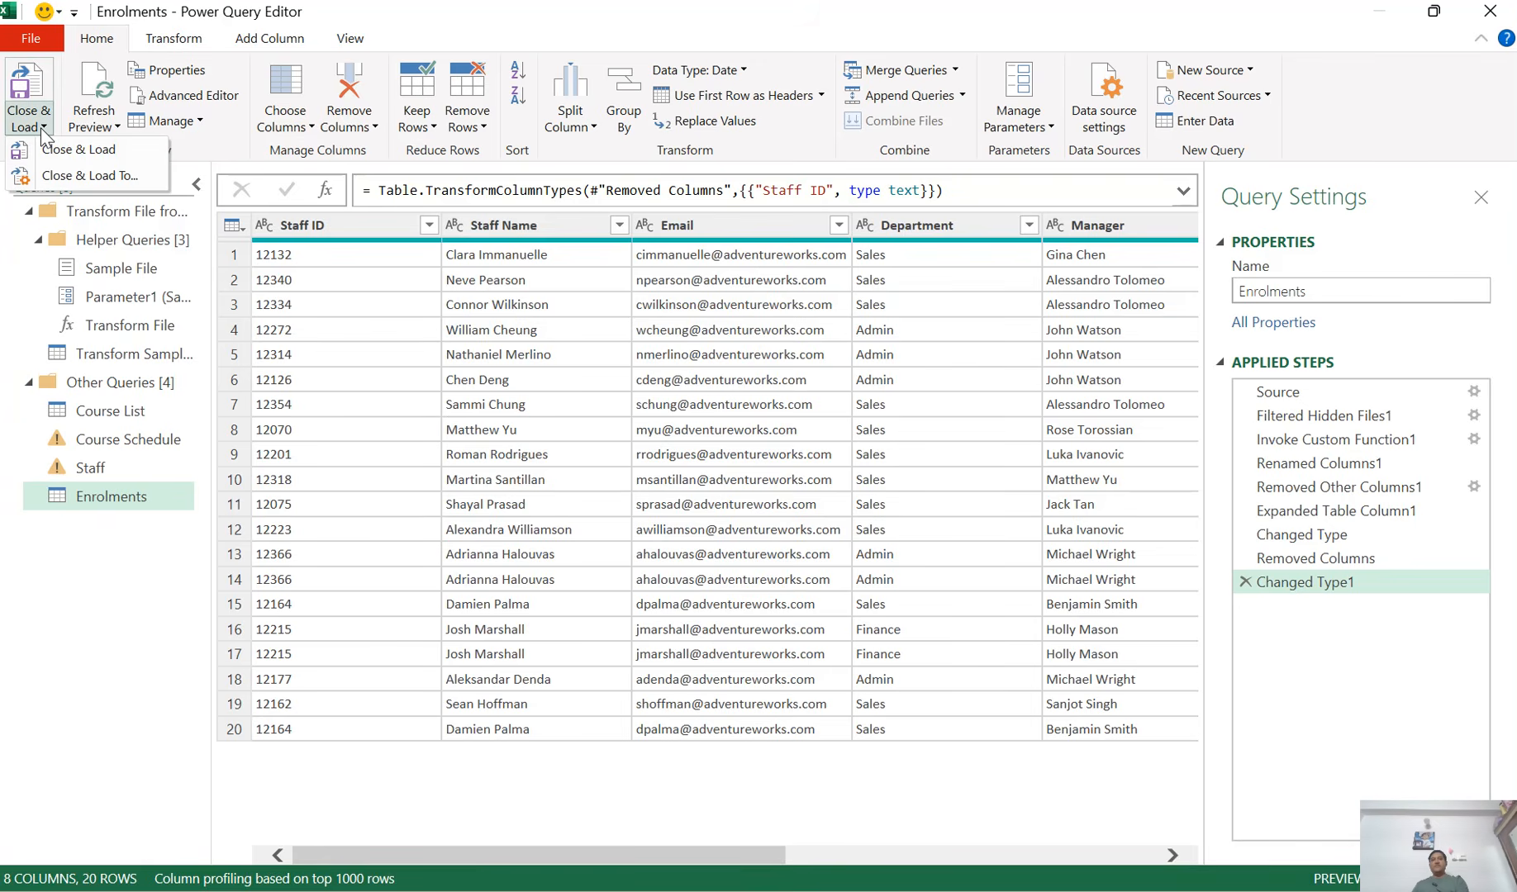
click(118, 175)
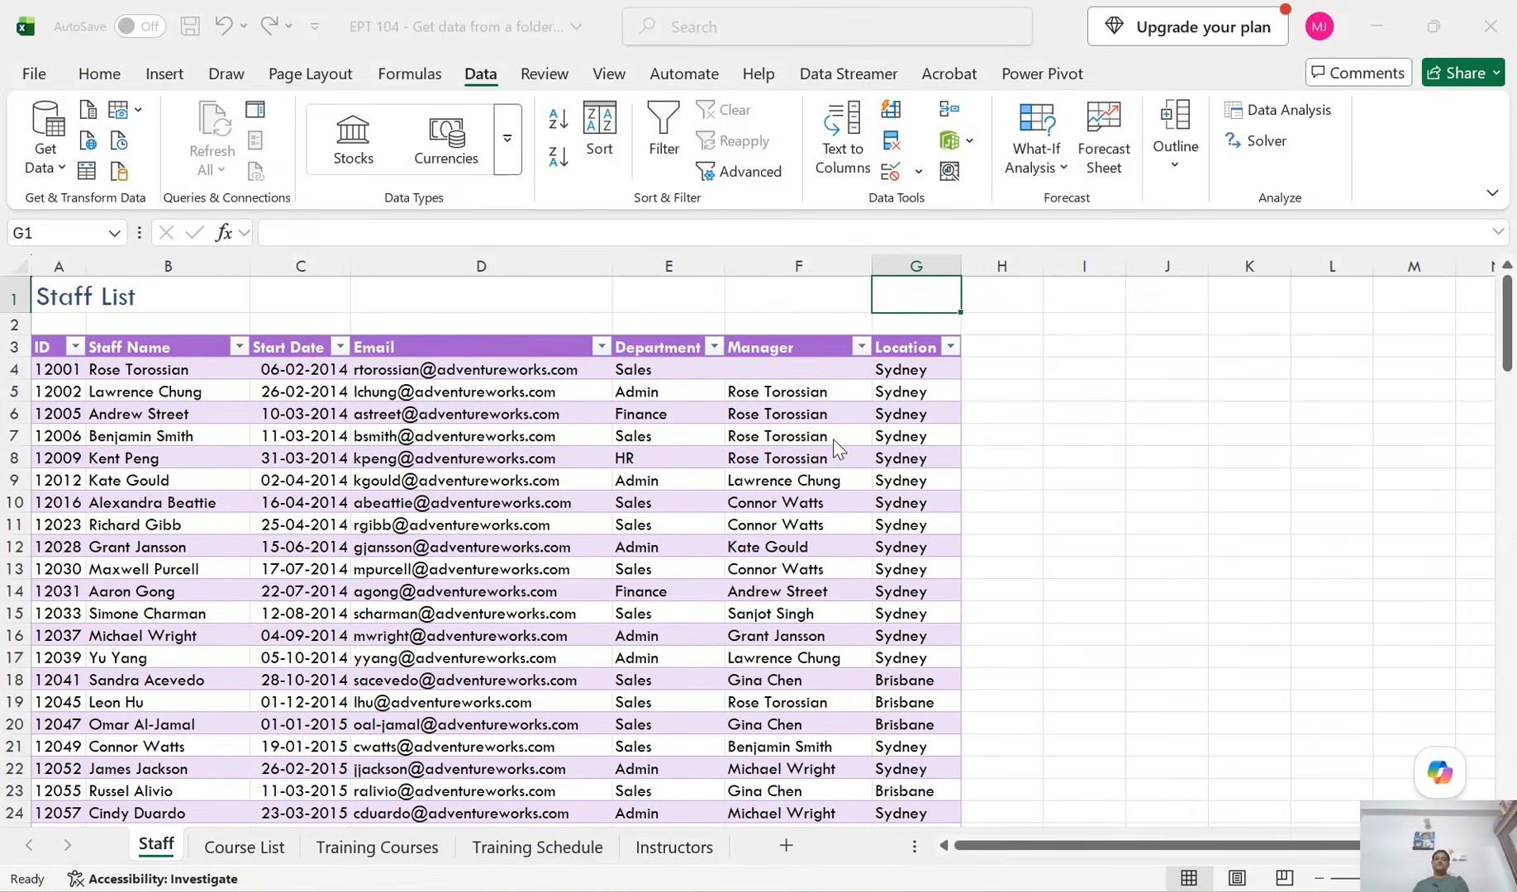
drag(404, 201, 875, 263)
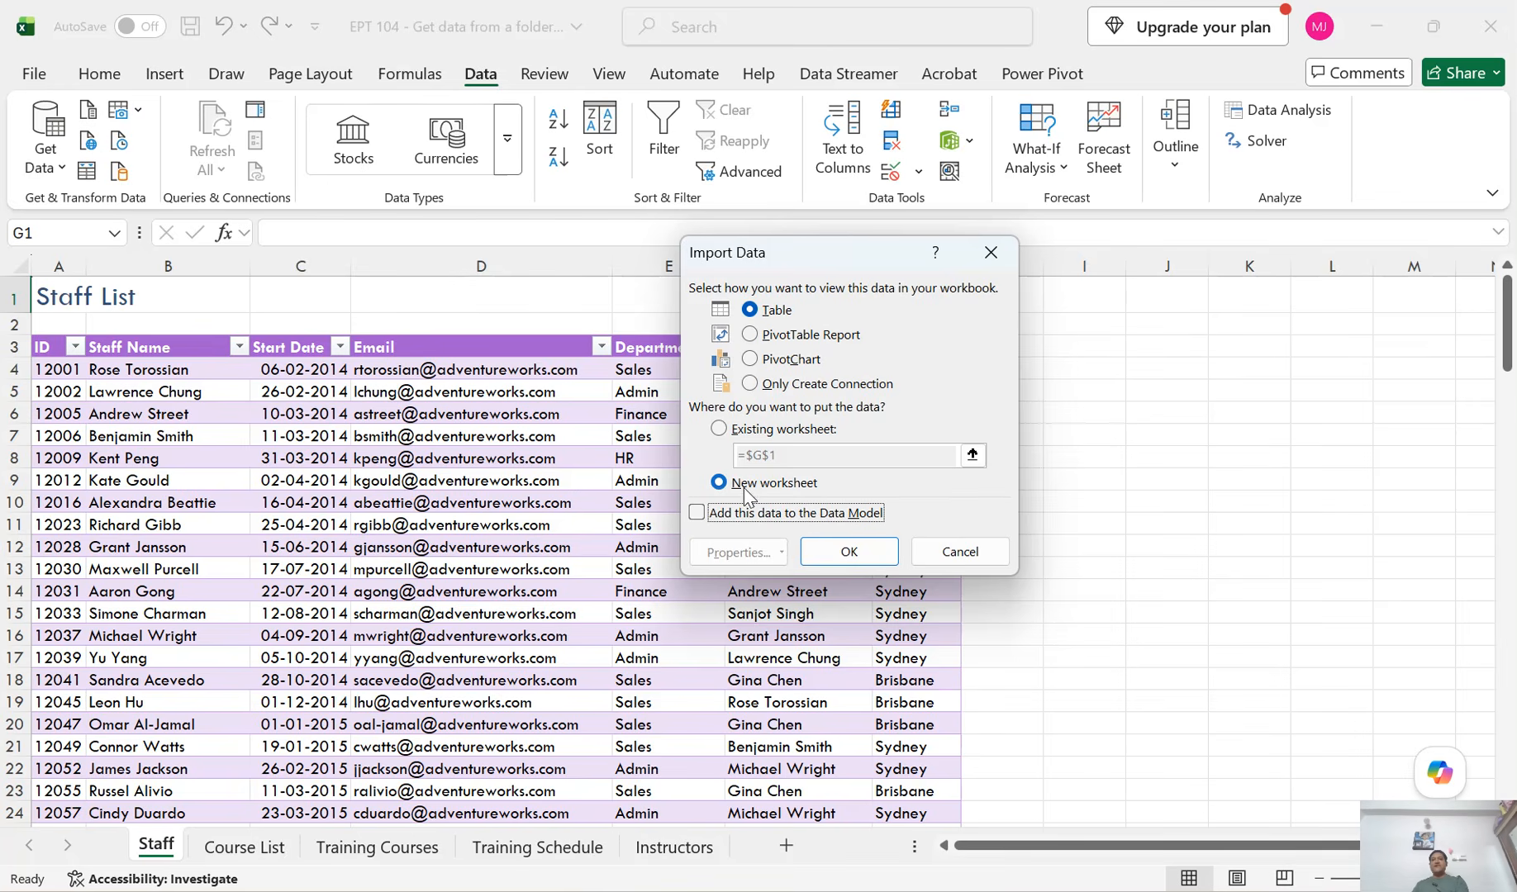
click(851, 554)
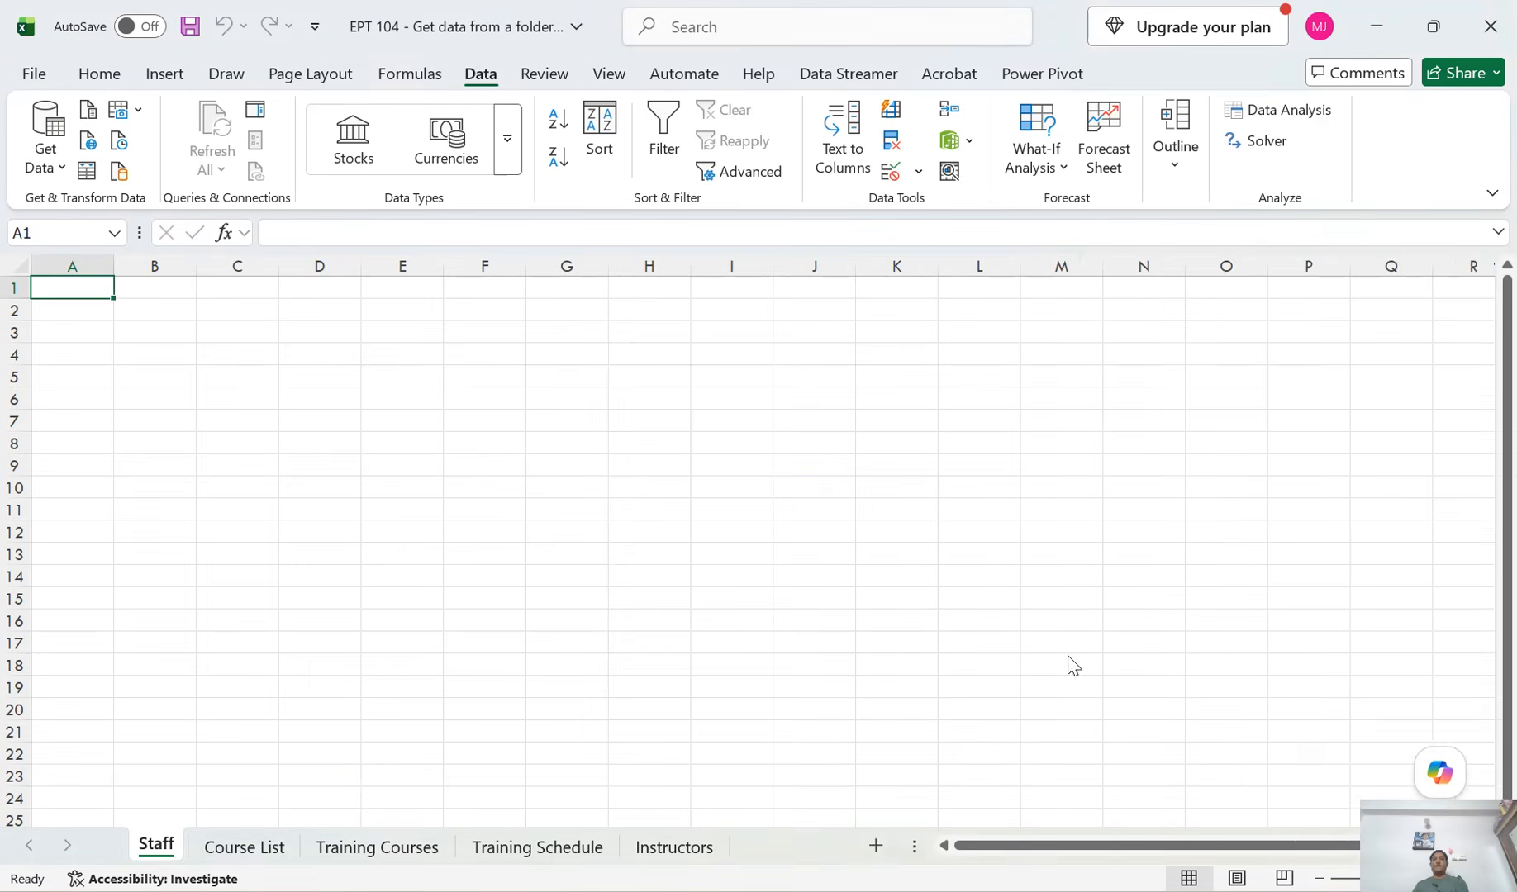
Step: Go to the loaded Enrolments table from its query, look it over and save the workbook
click(71, 844)
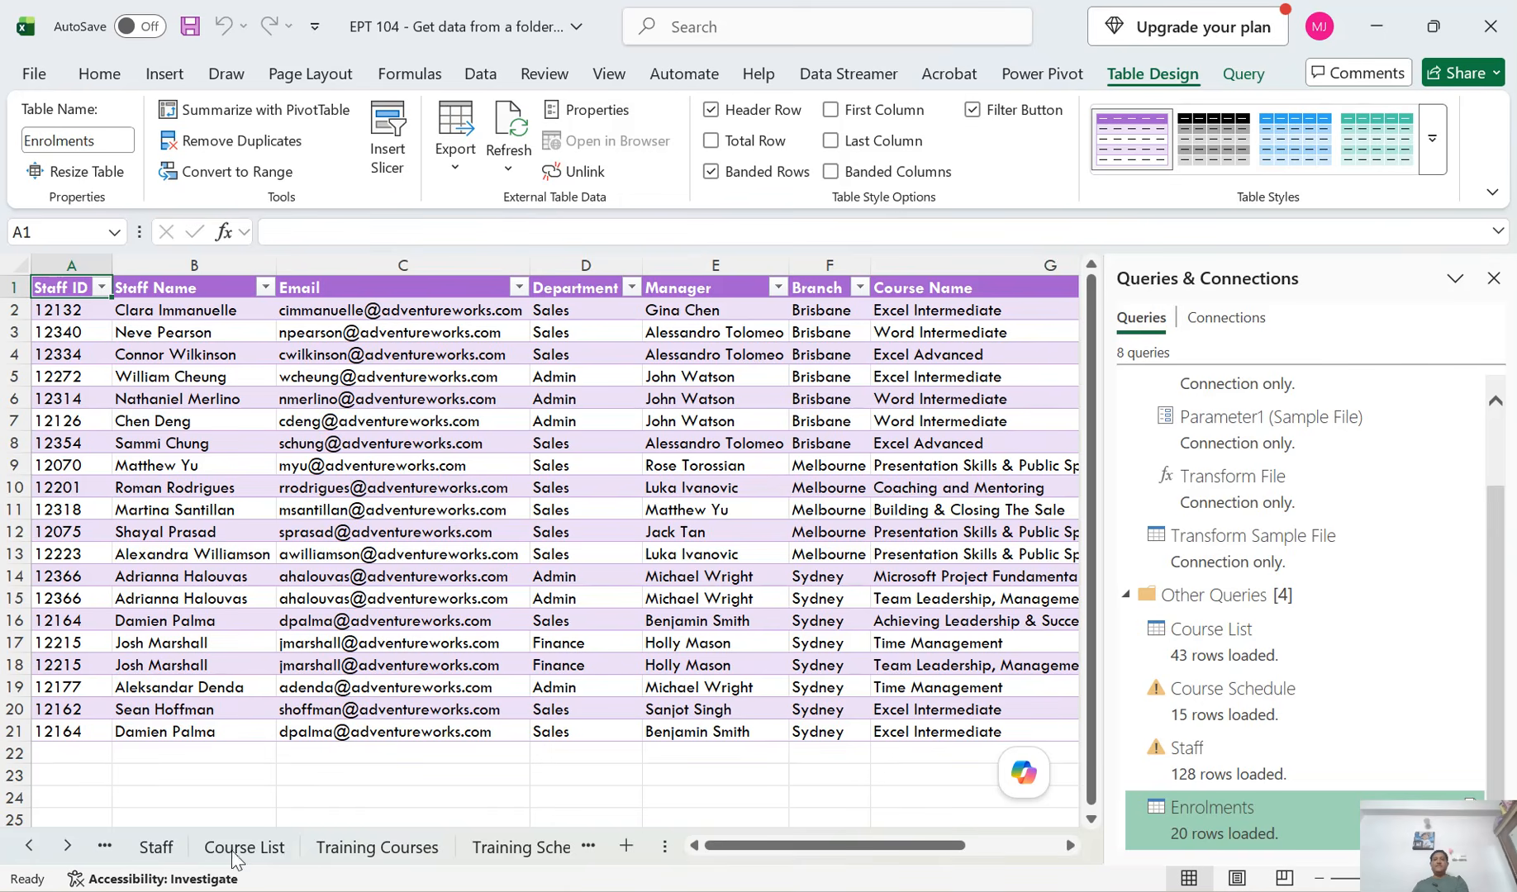
click(68, 845)
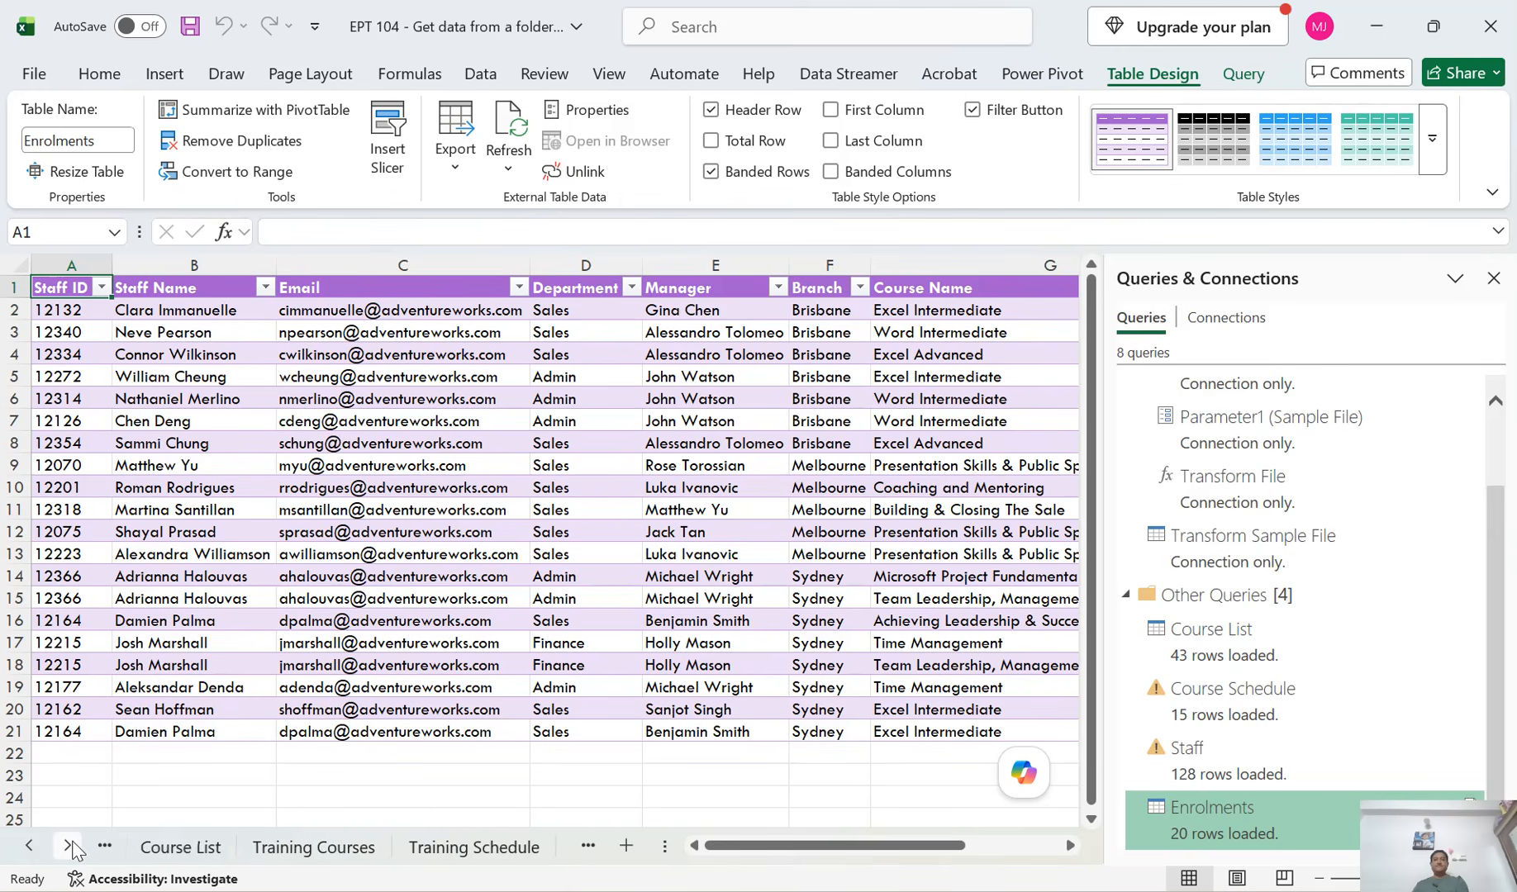
click(69, 845)
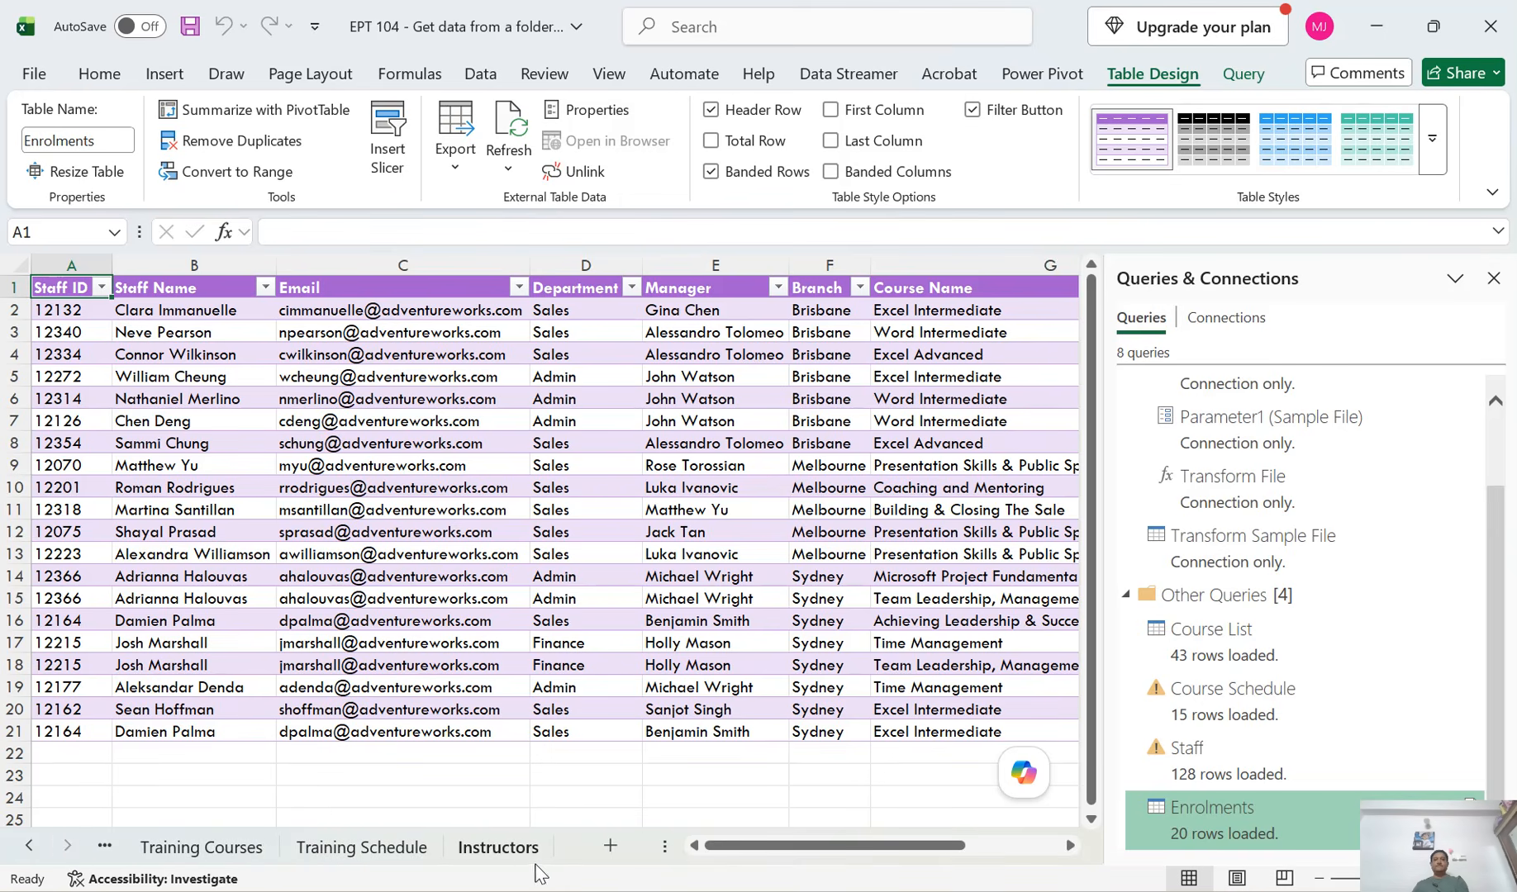
click(1156, 813)
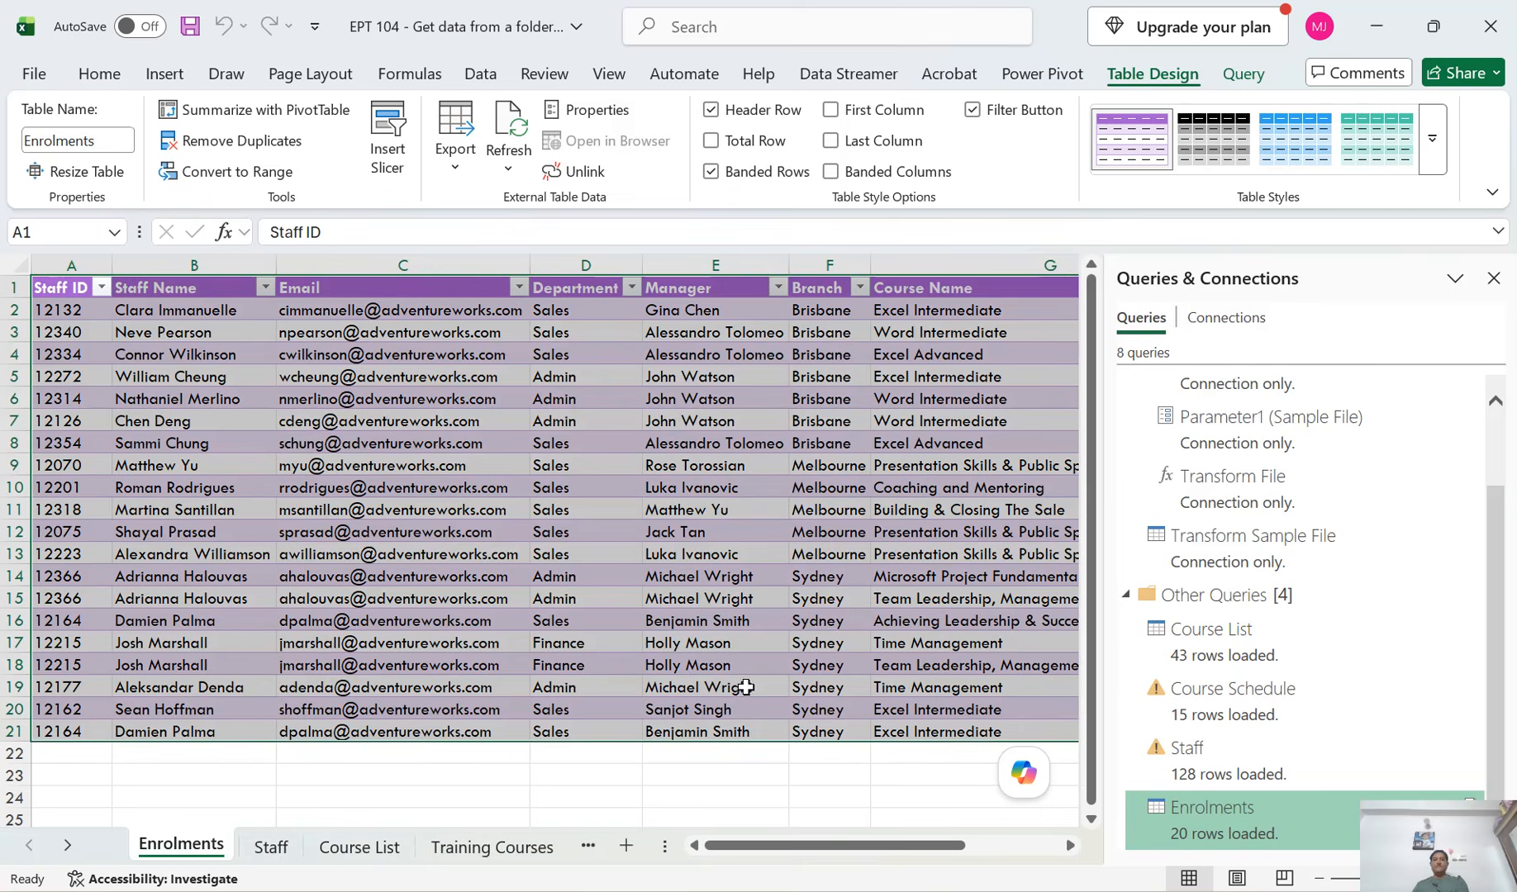
click(252, 464)
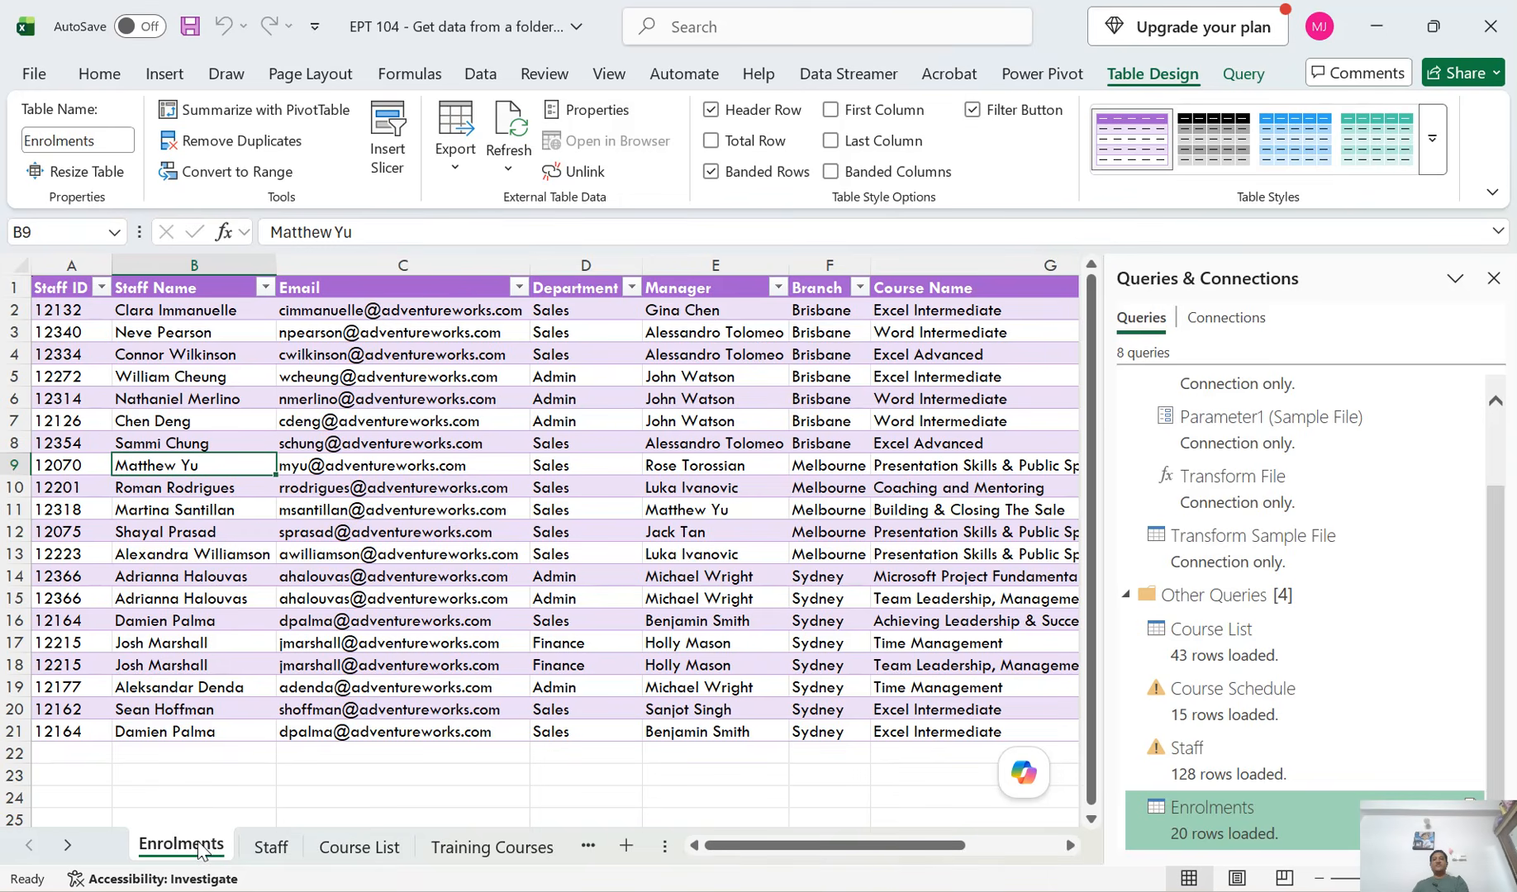
mouse_move(1217, 836)
mouse_move(836, 851)
mouse_down()
mouse_move(950, 864)
mouse_move(830, 851)
mouse_up()
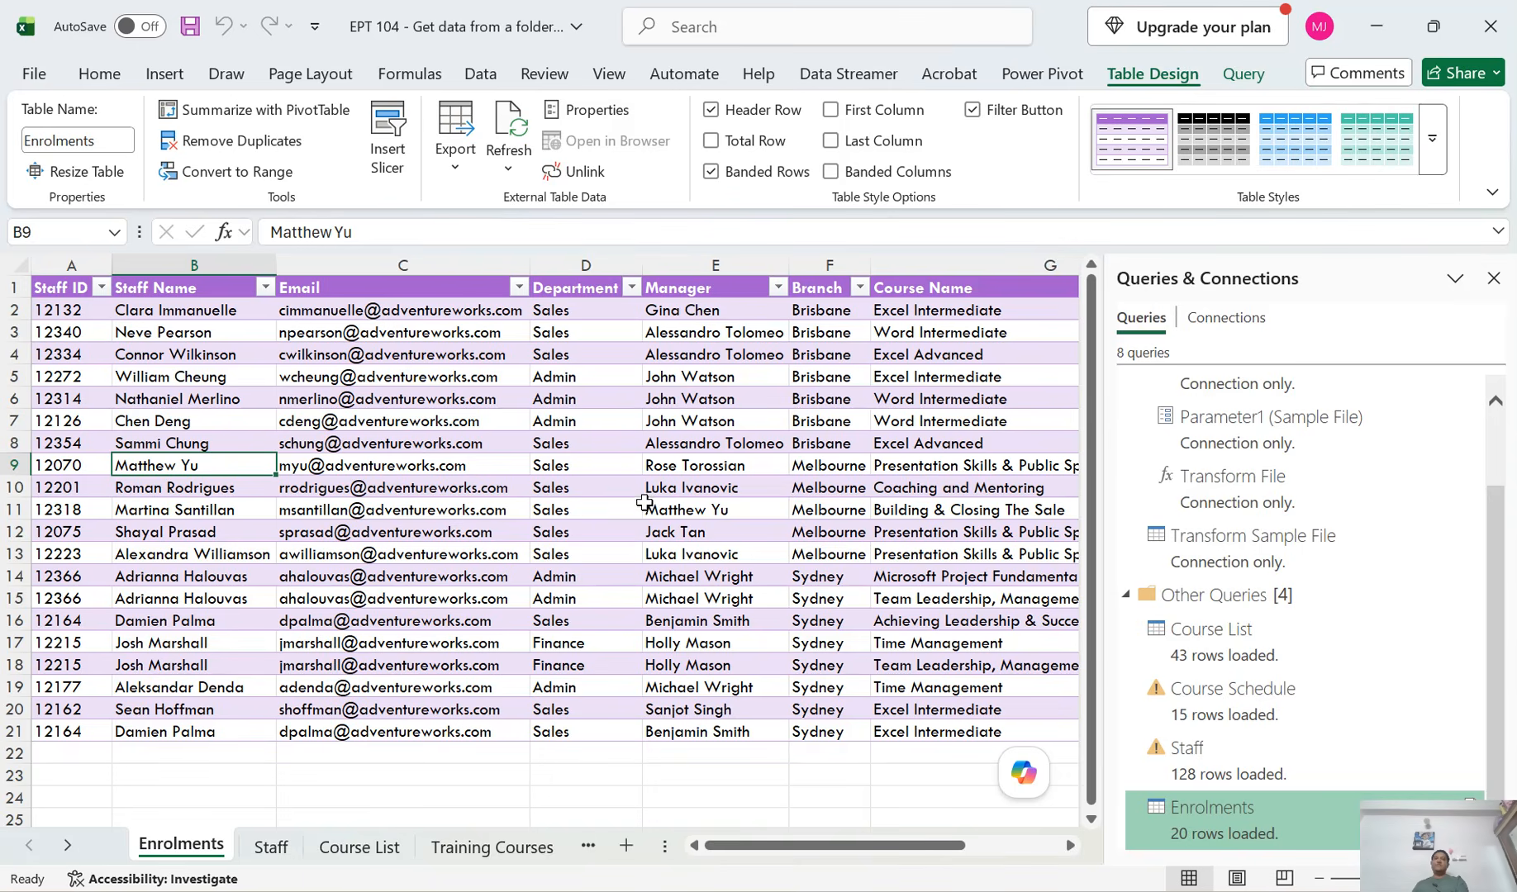
click(190, 28)
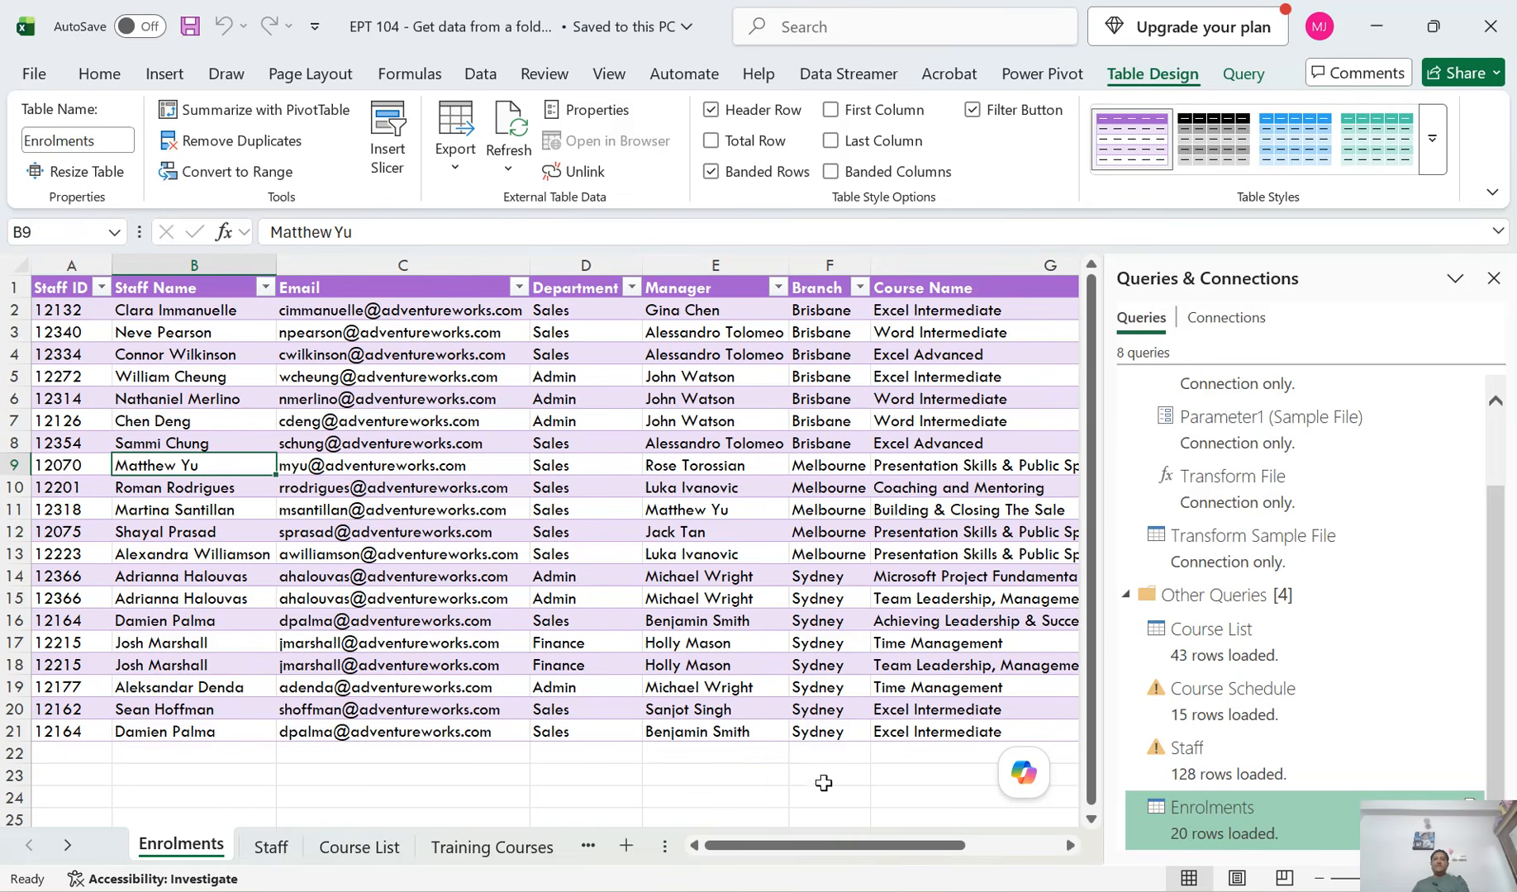
Step: Switch to File Explorer and move Enrolments Melbourne_2.csv from the EPT - UNIT - 1 folder into the Enrolments folder
key(alt+Tab)
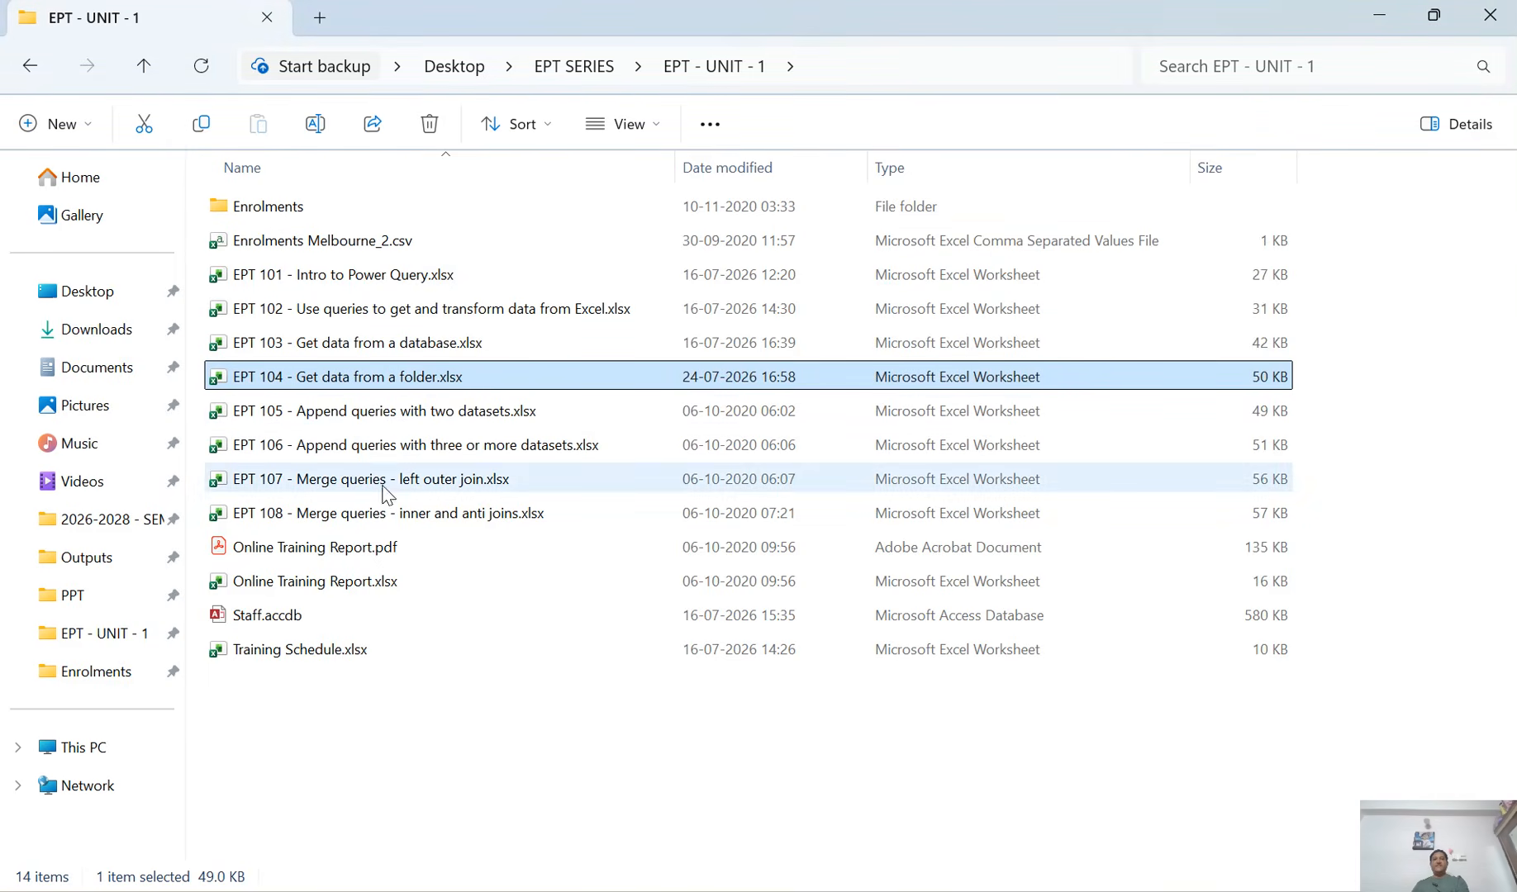
double_click(335, 209)
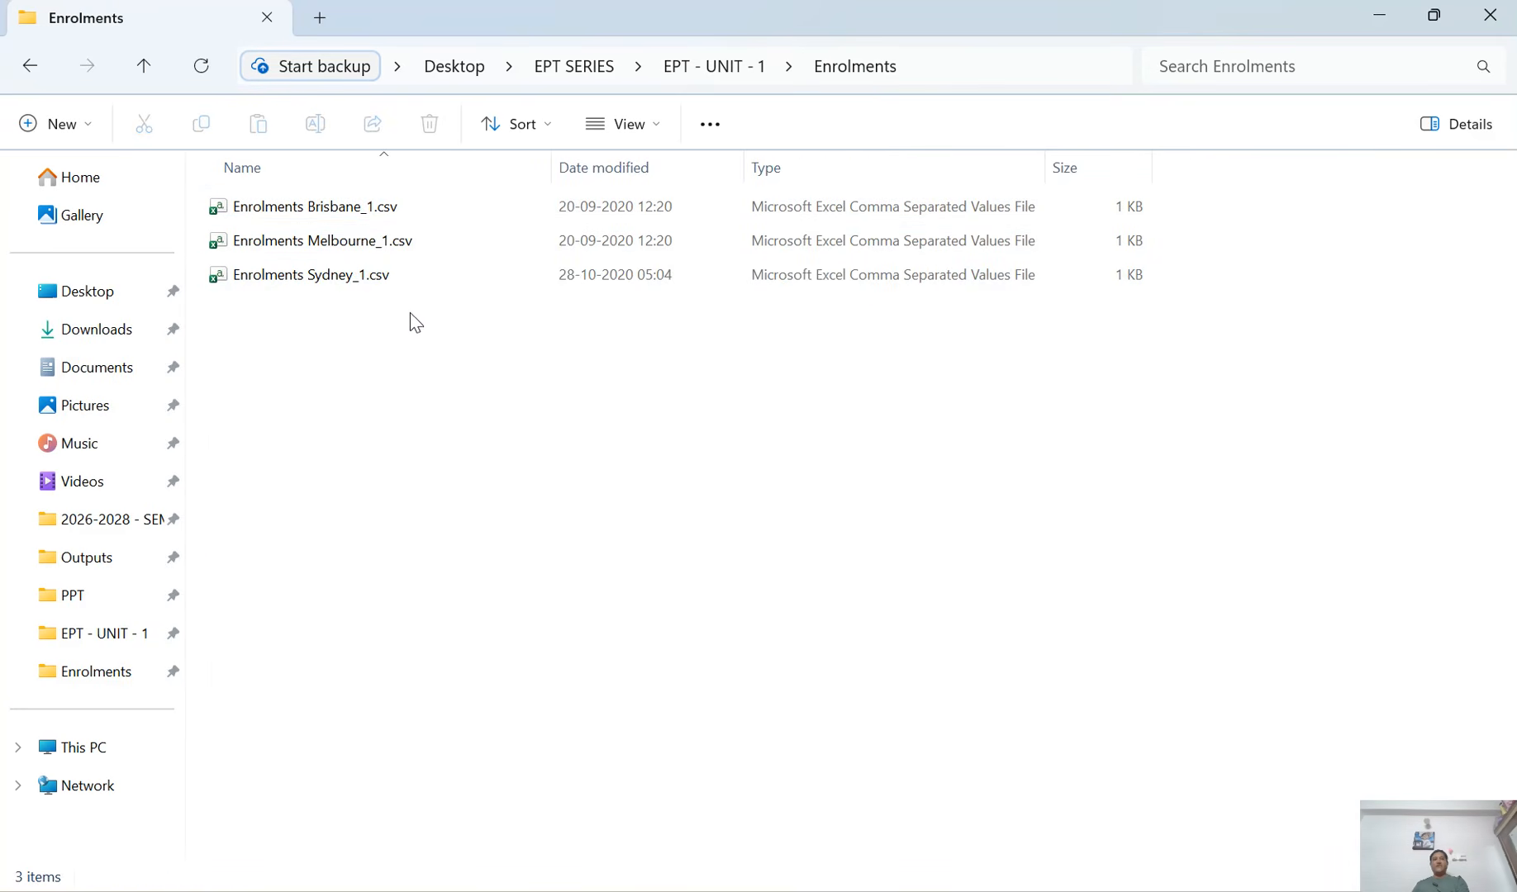
click(145, 67)
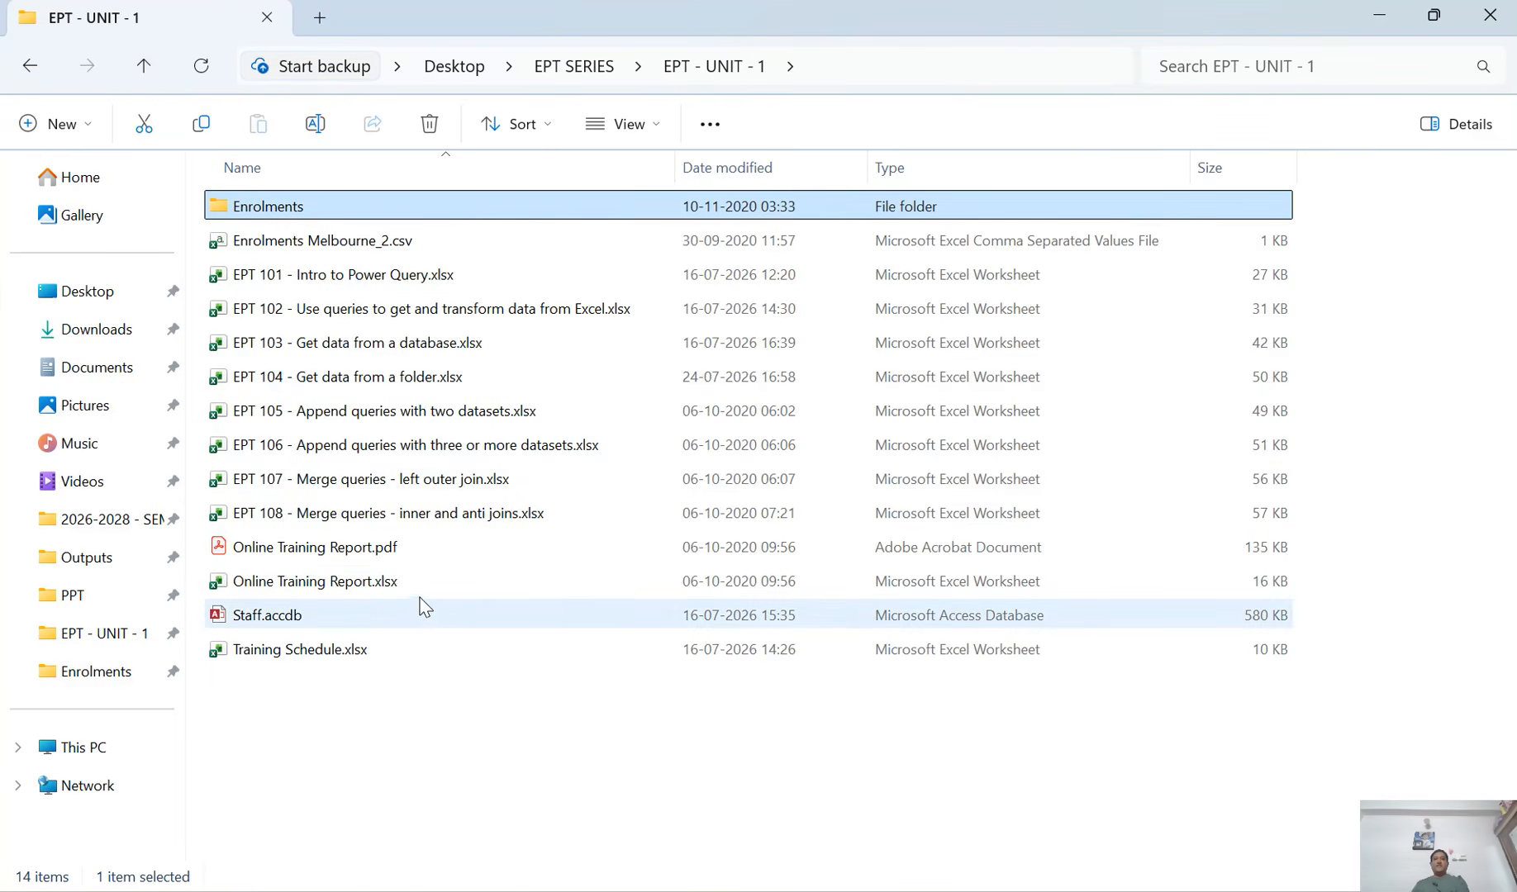
click(384, 242)
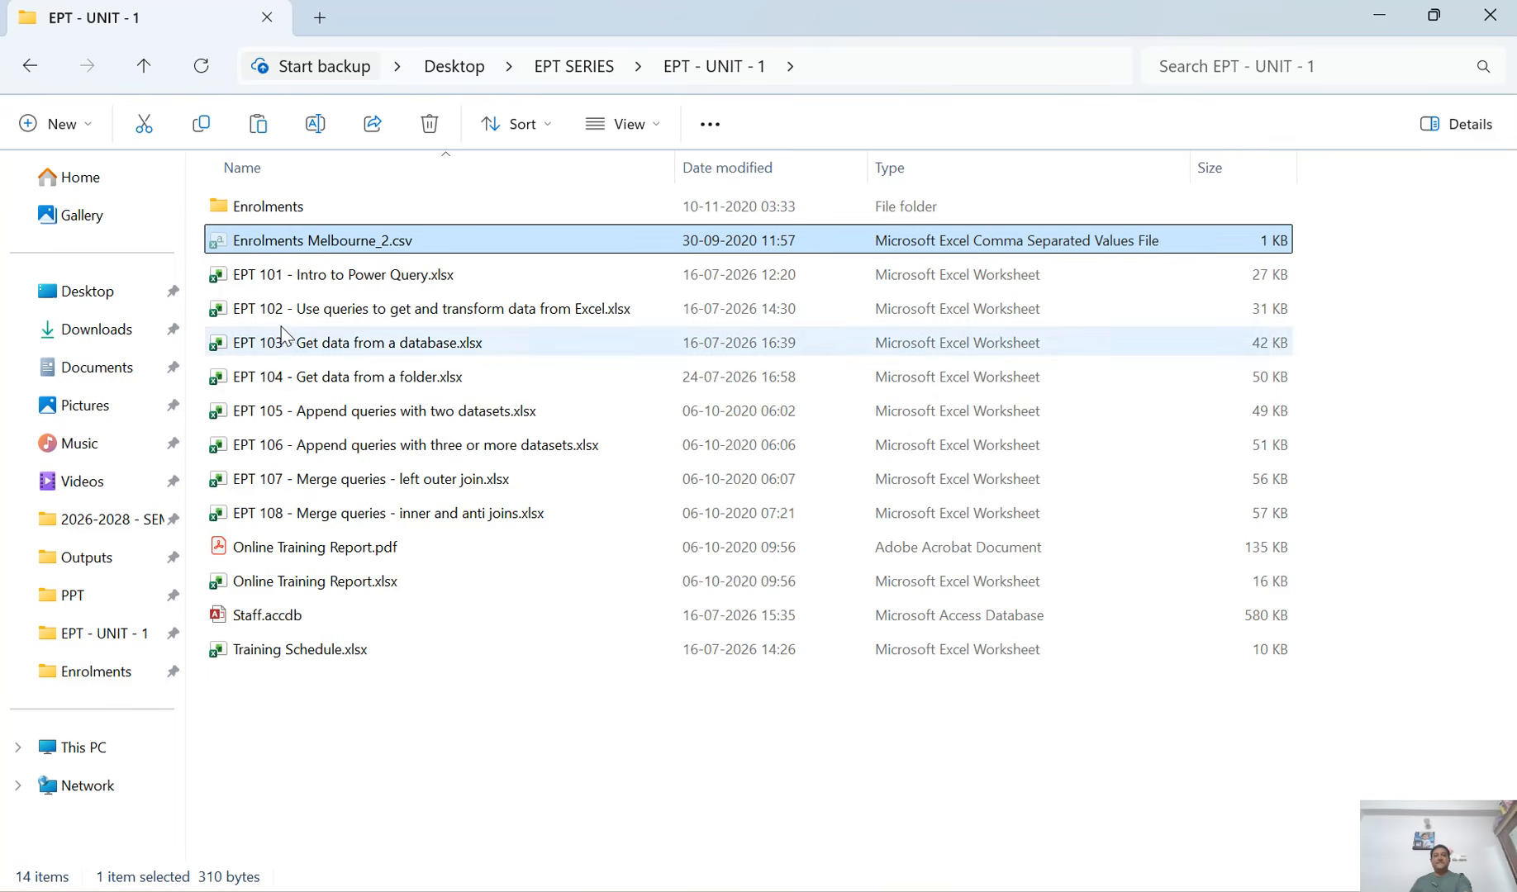
double_click(266, 206)
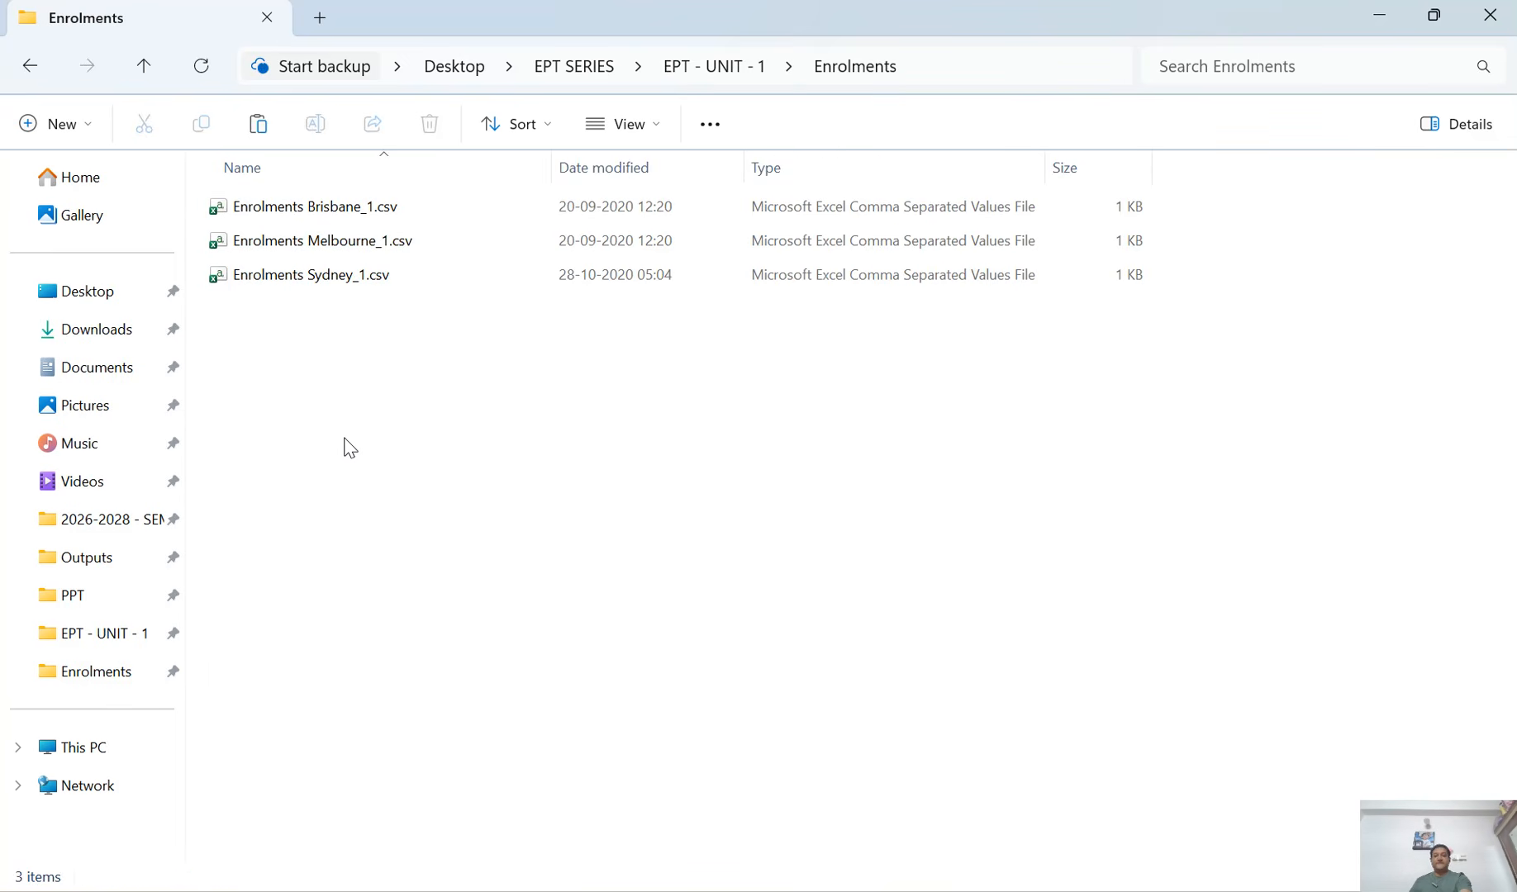
key(ctrl+v)
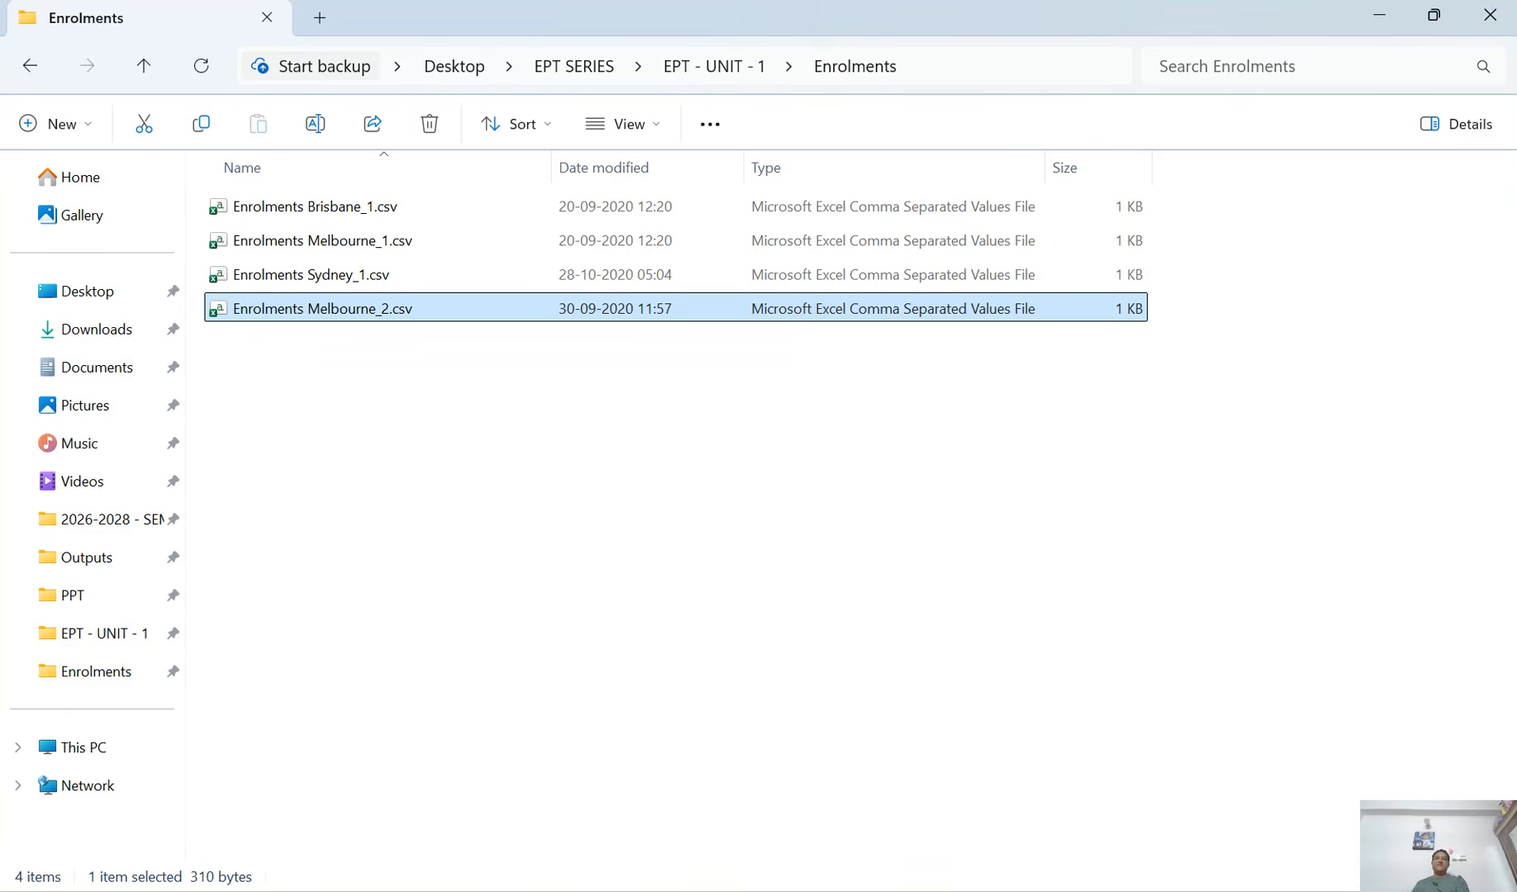
Step: Switch back to the Excel workbook and refresh the Enrolments query to bring in the added CSV file
click(1025, 889)
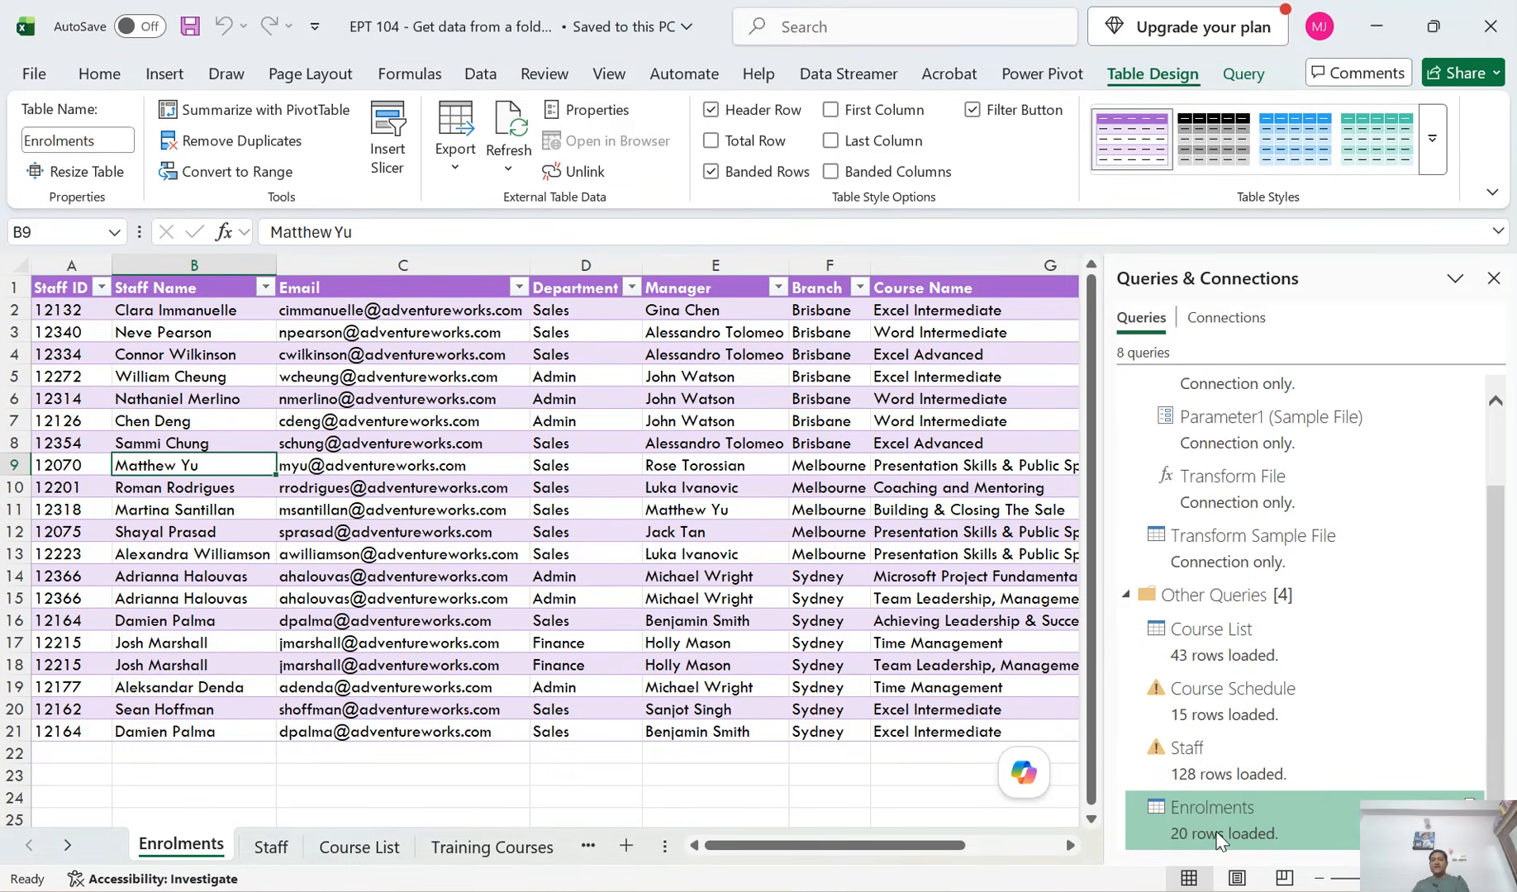
click(569, 487)
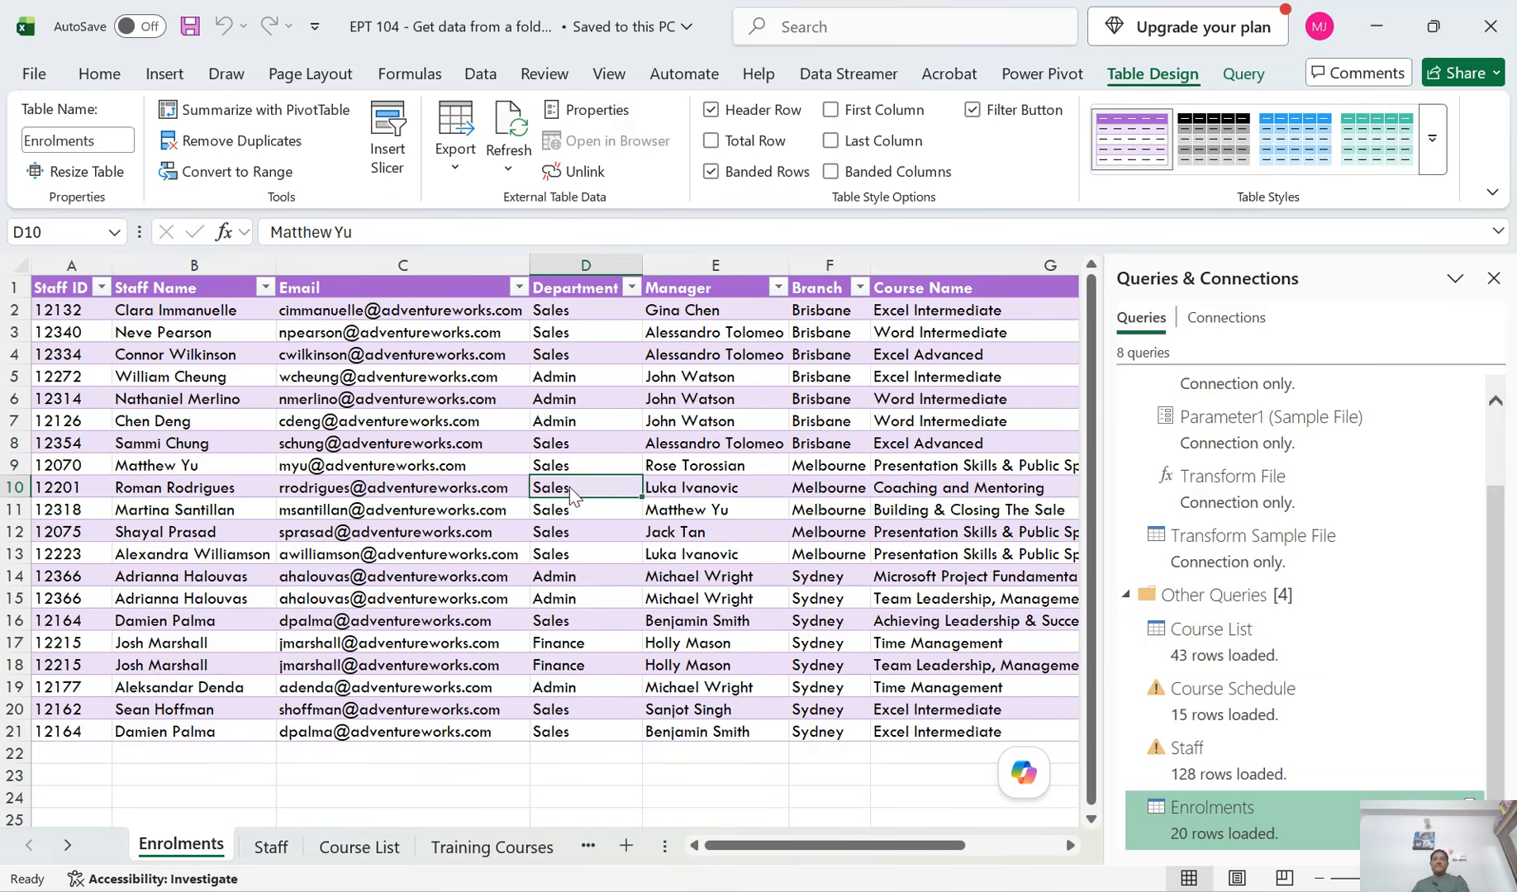
right_click(569, 488)
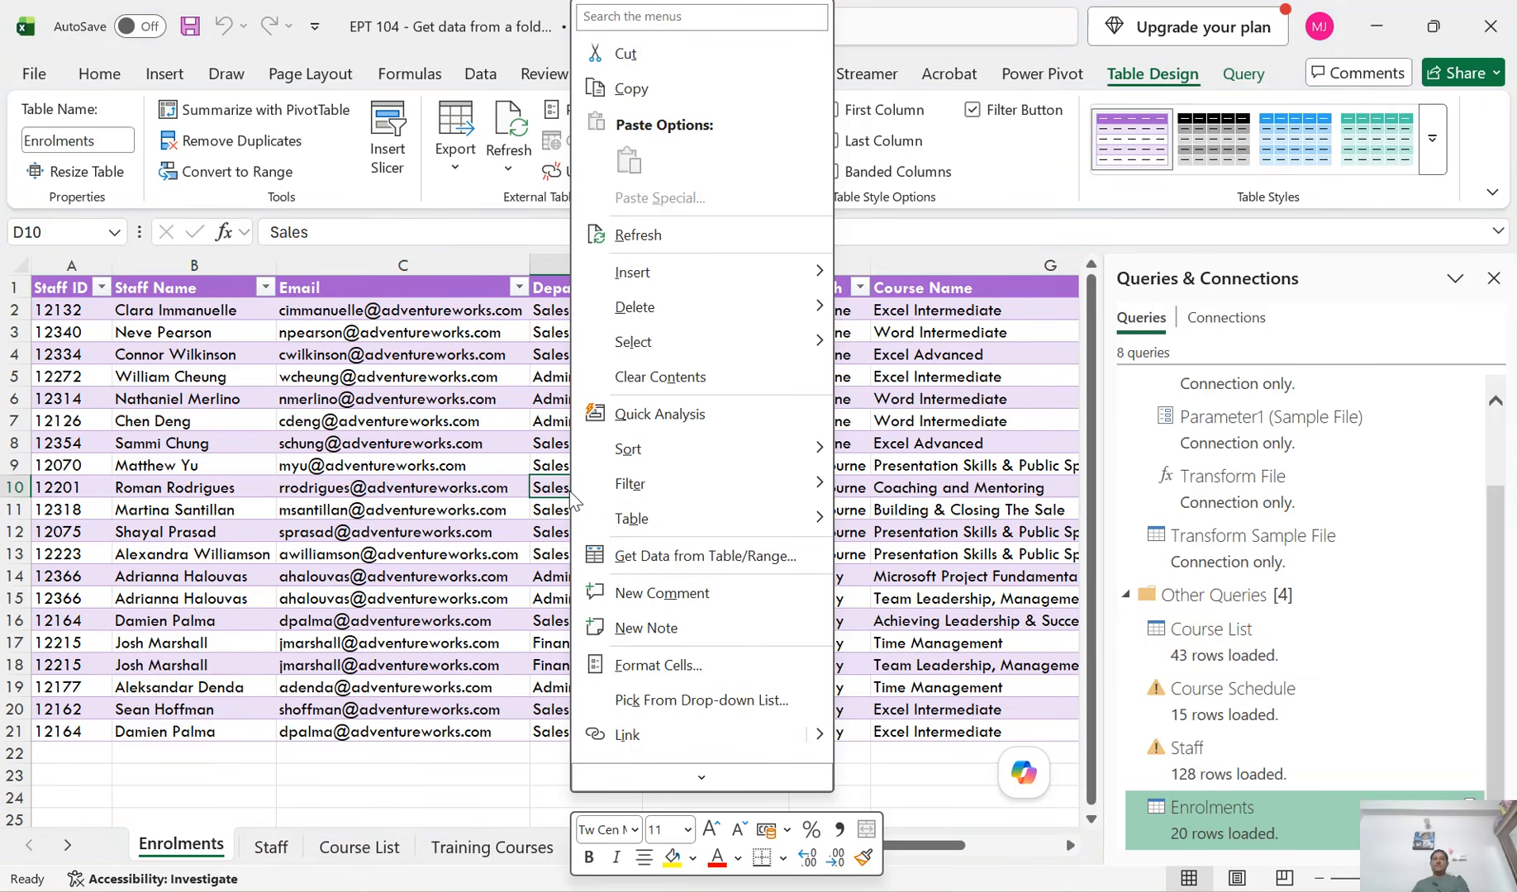
click(652, 236)
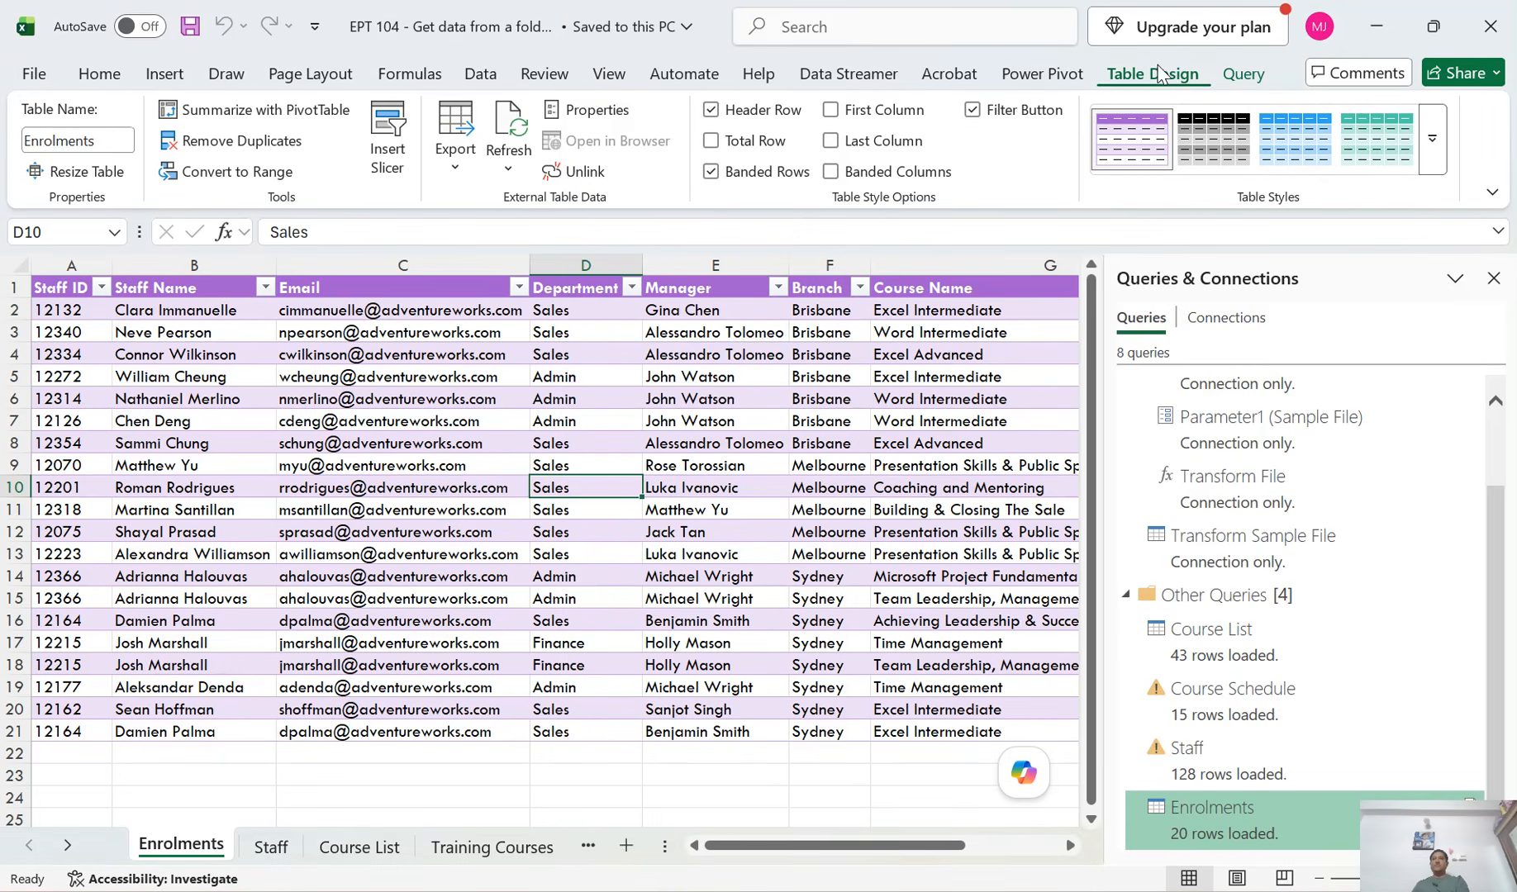
click(1241, 76)
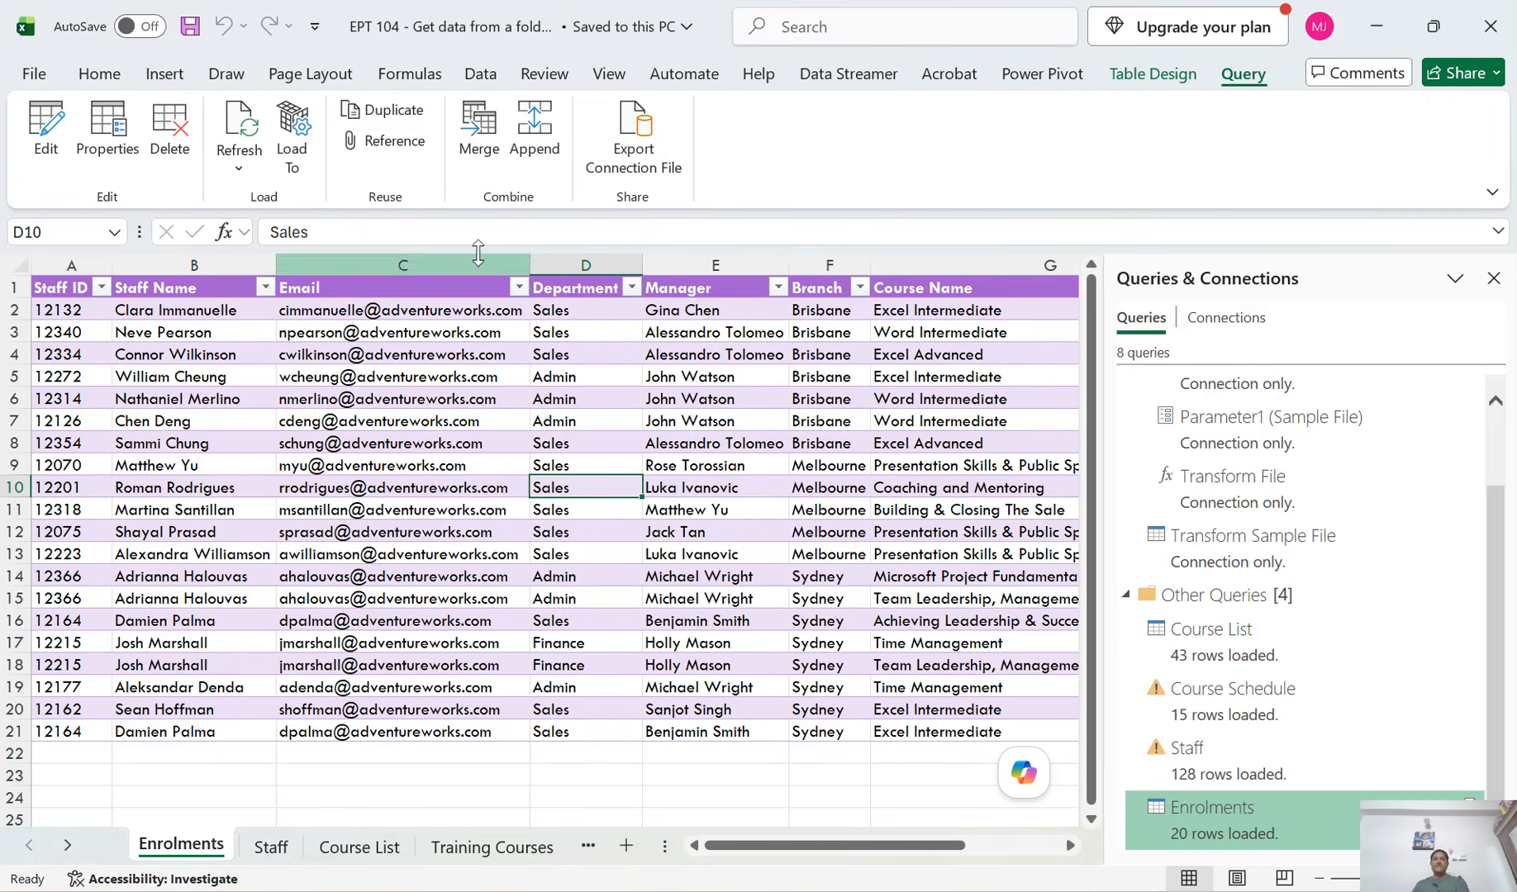
click(239, 170)
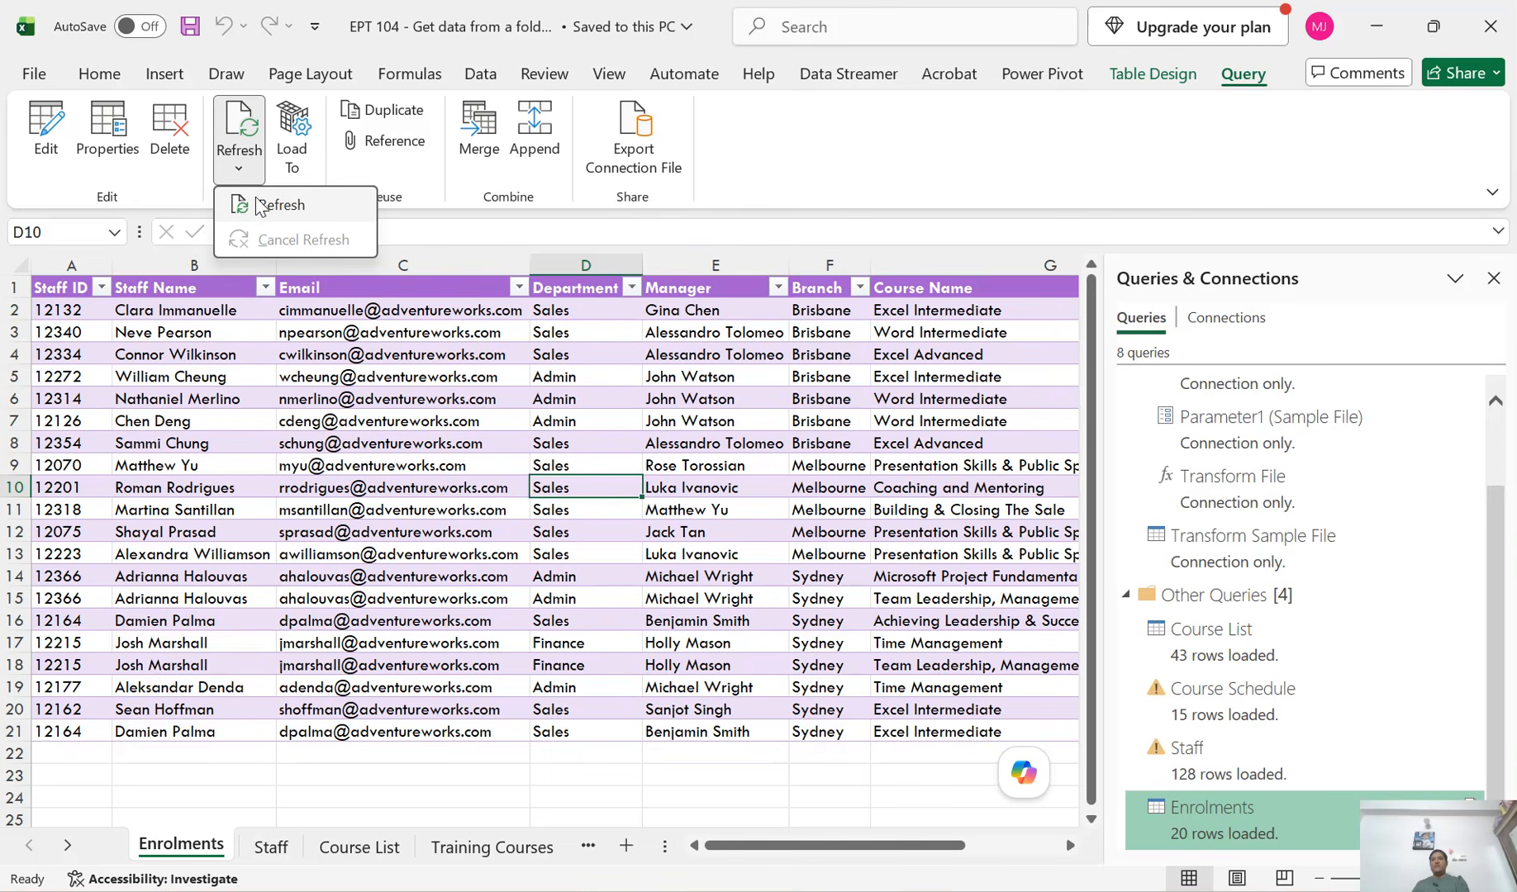
click(262, 206)
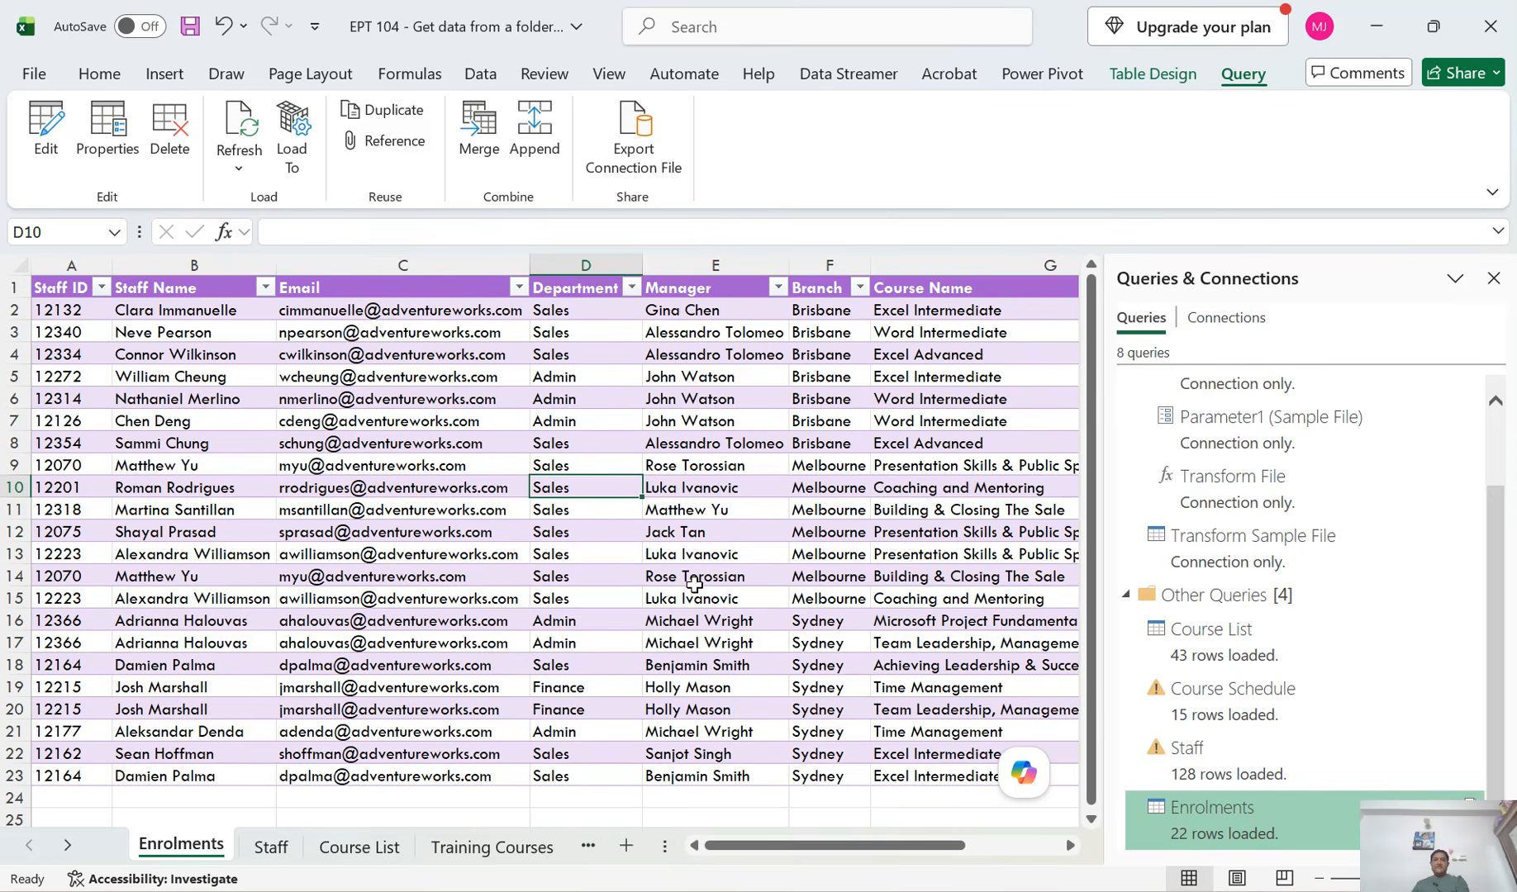
Step: Examine the newly added Melbourne rows 14 and 15 in the Enrolments table and the query's loaded row count
scroll(694, 584, down, 1)
click(822, 512)
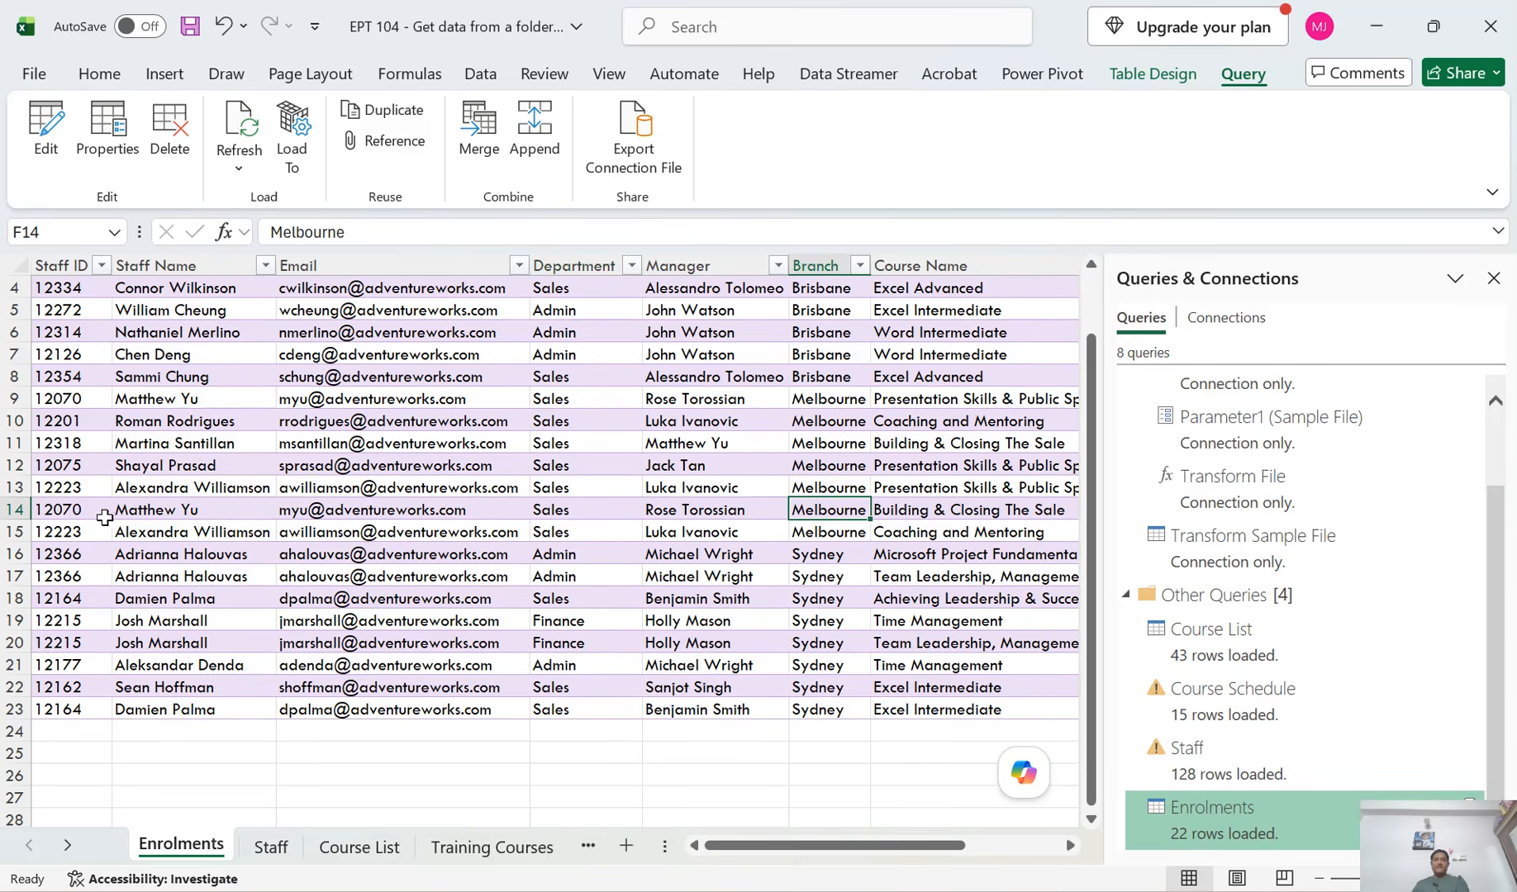
drag(54, 514, 1066, 554)
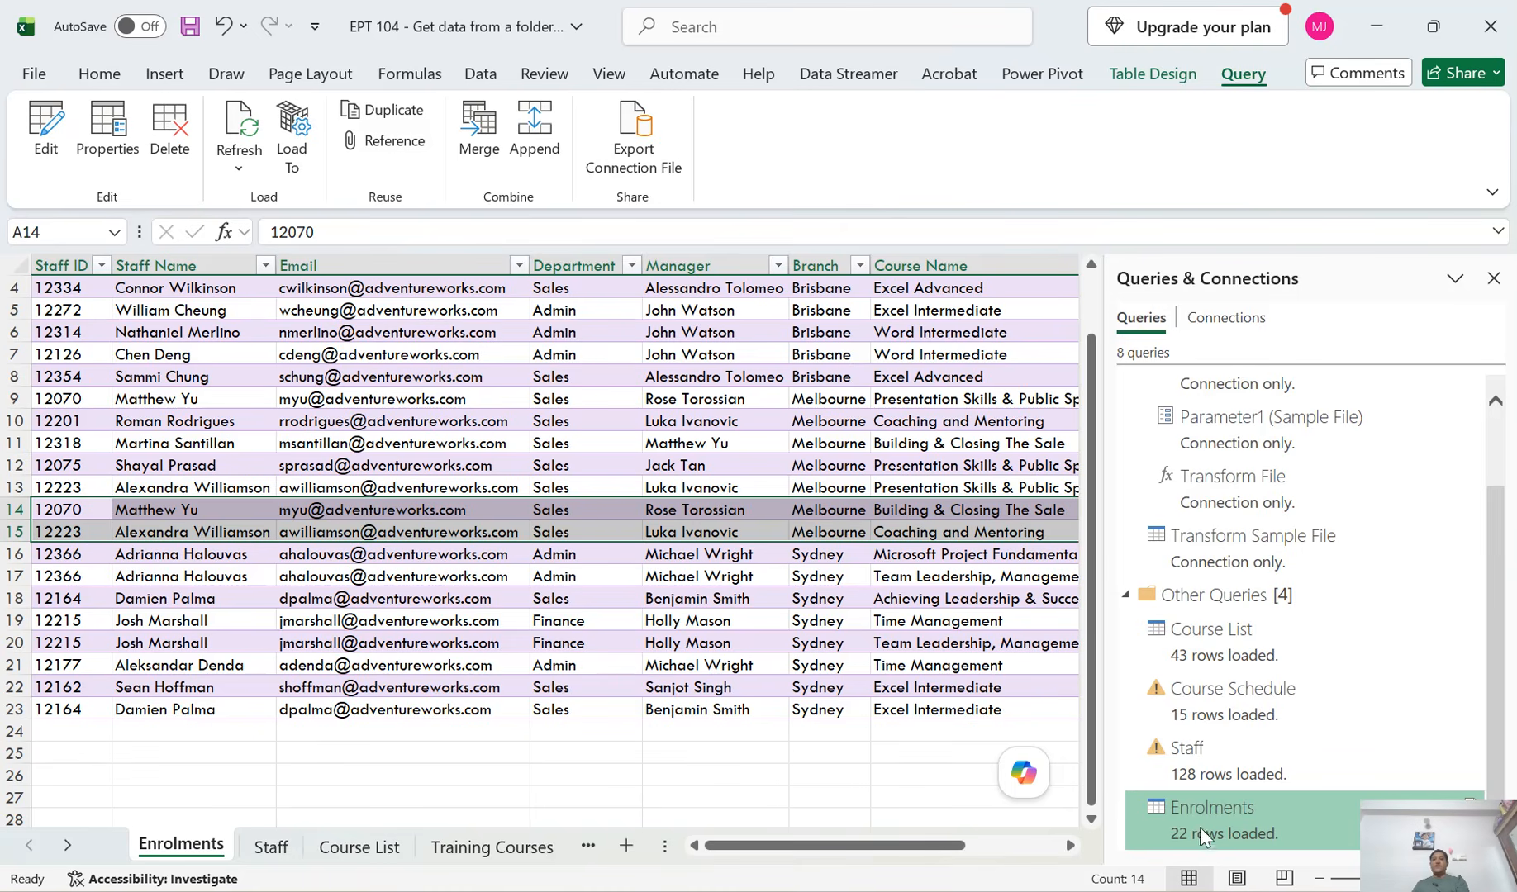
mouse_move(1191, 835)
scroll(757, 657, up, 1)
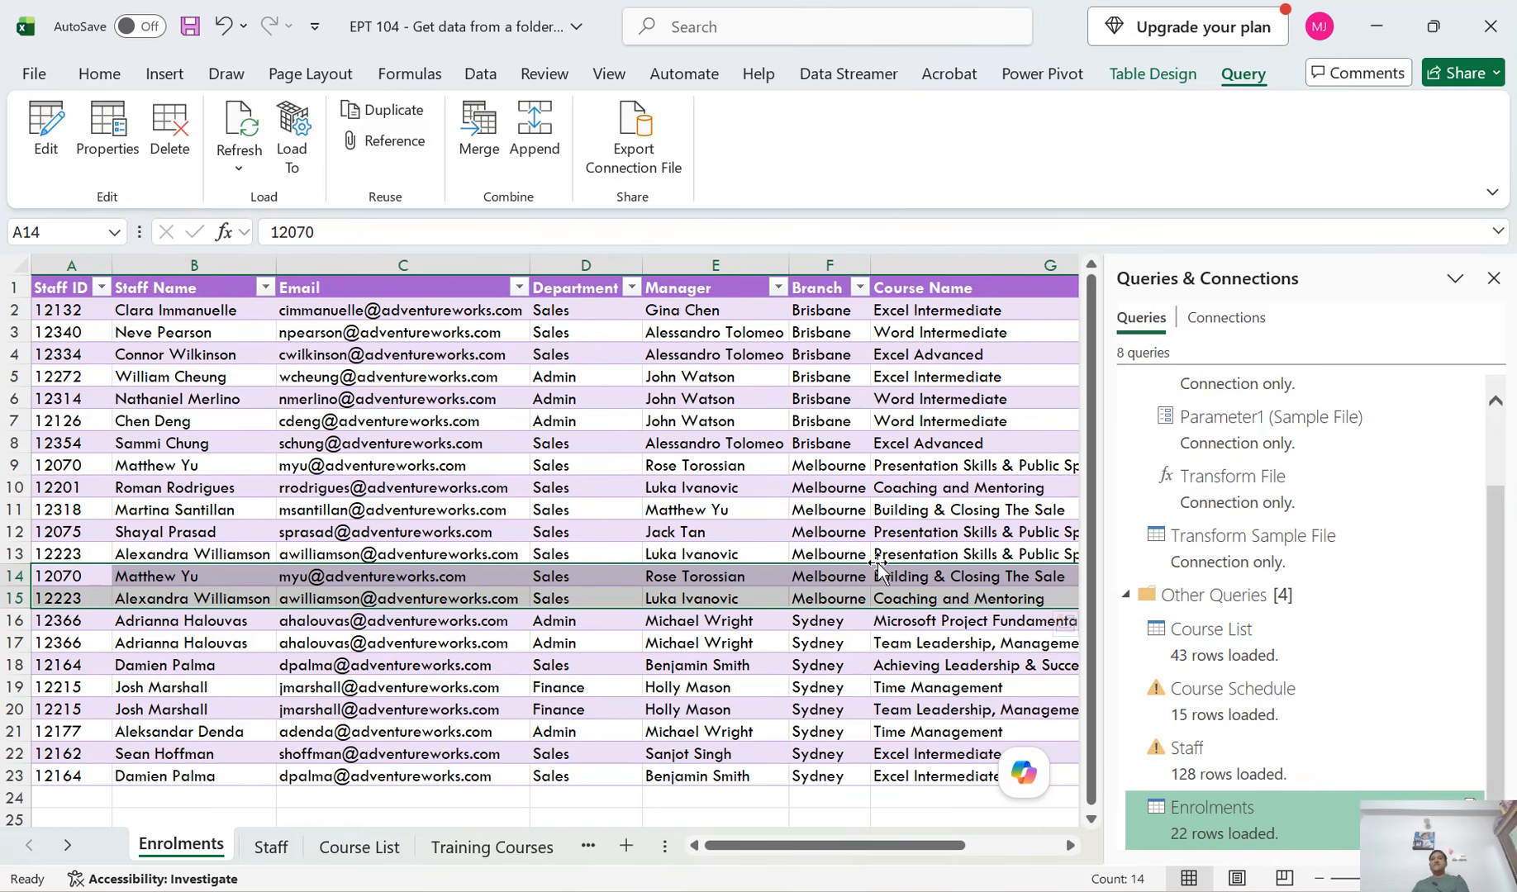
click(623, 644)
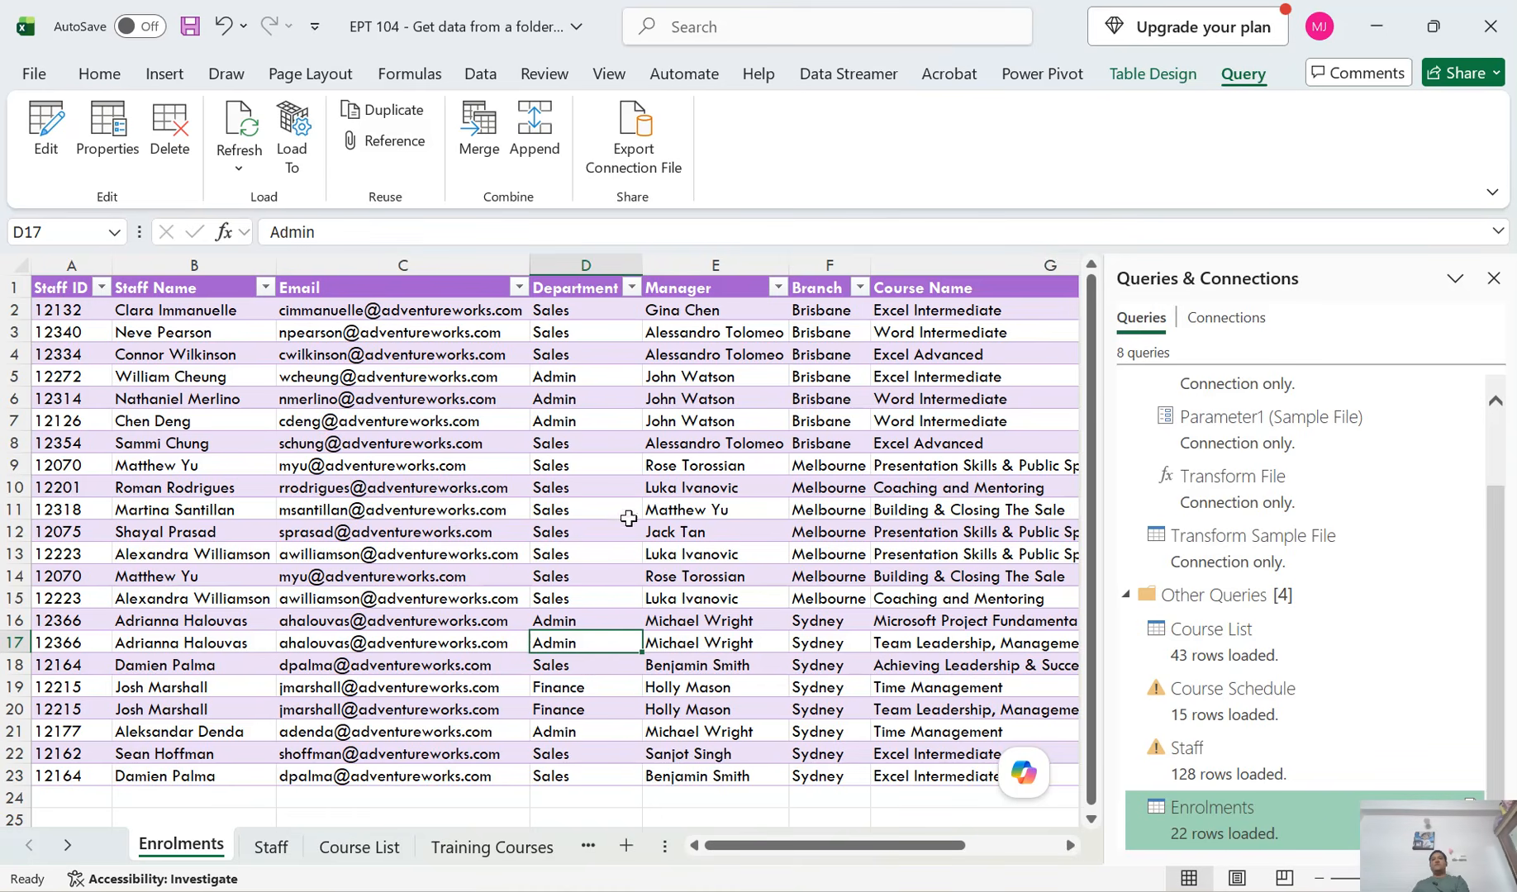
Step: Refresh the Enrolments table again and check the source CSV files in the Enrolments folder in File Explorer
right_click(583, 467)
click(661, 238)
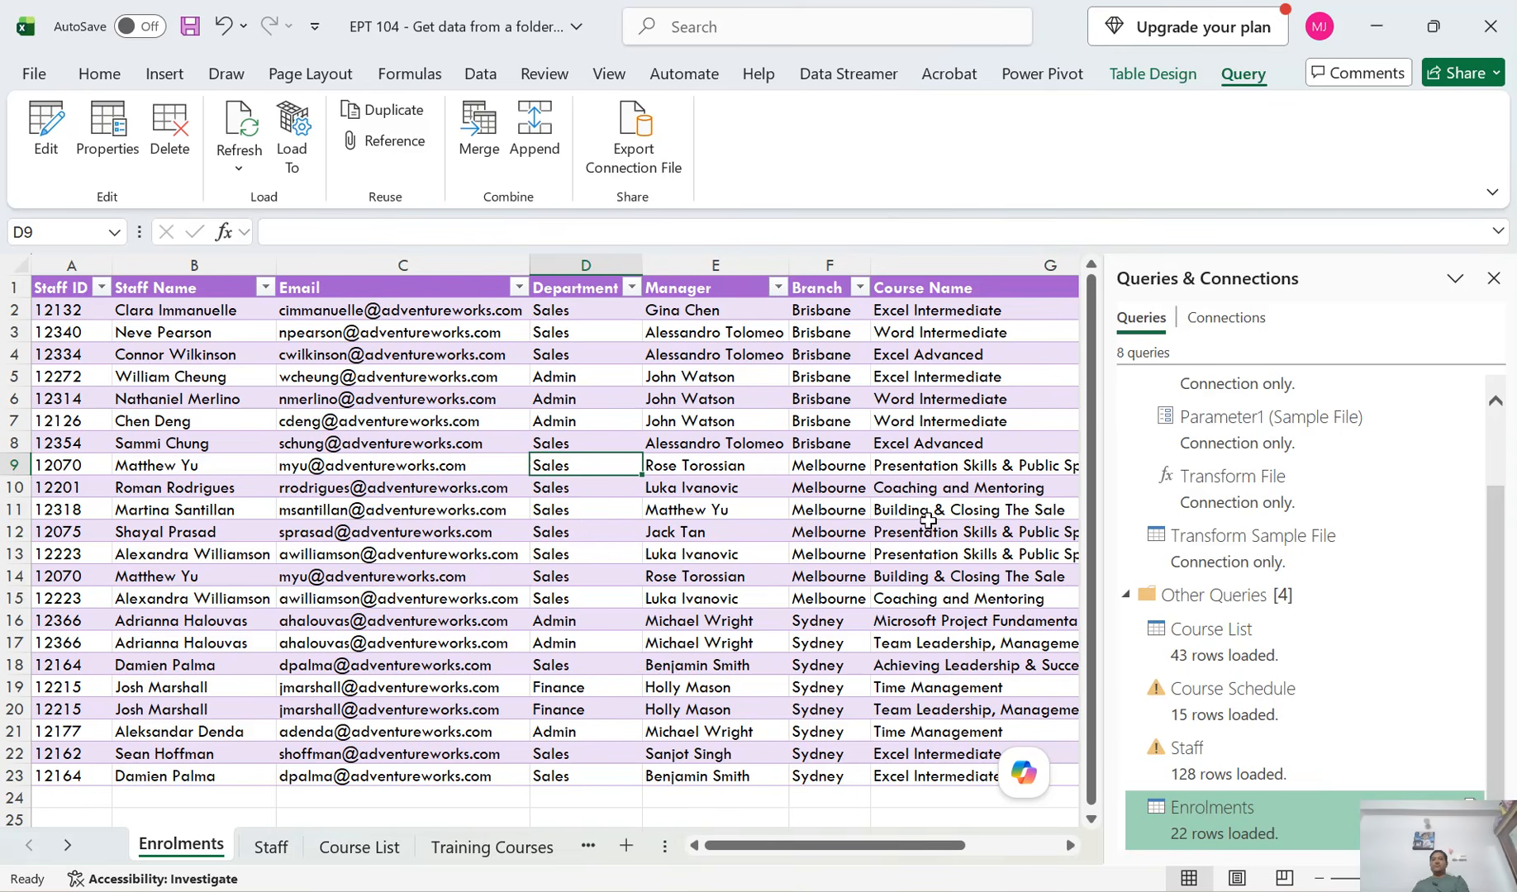
click(727, 891)
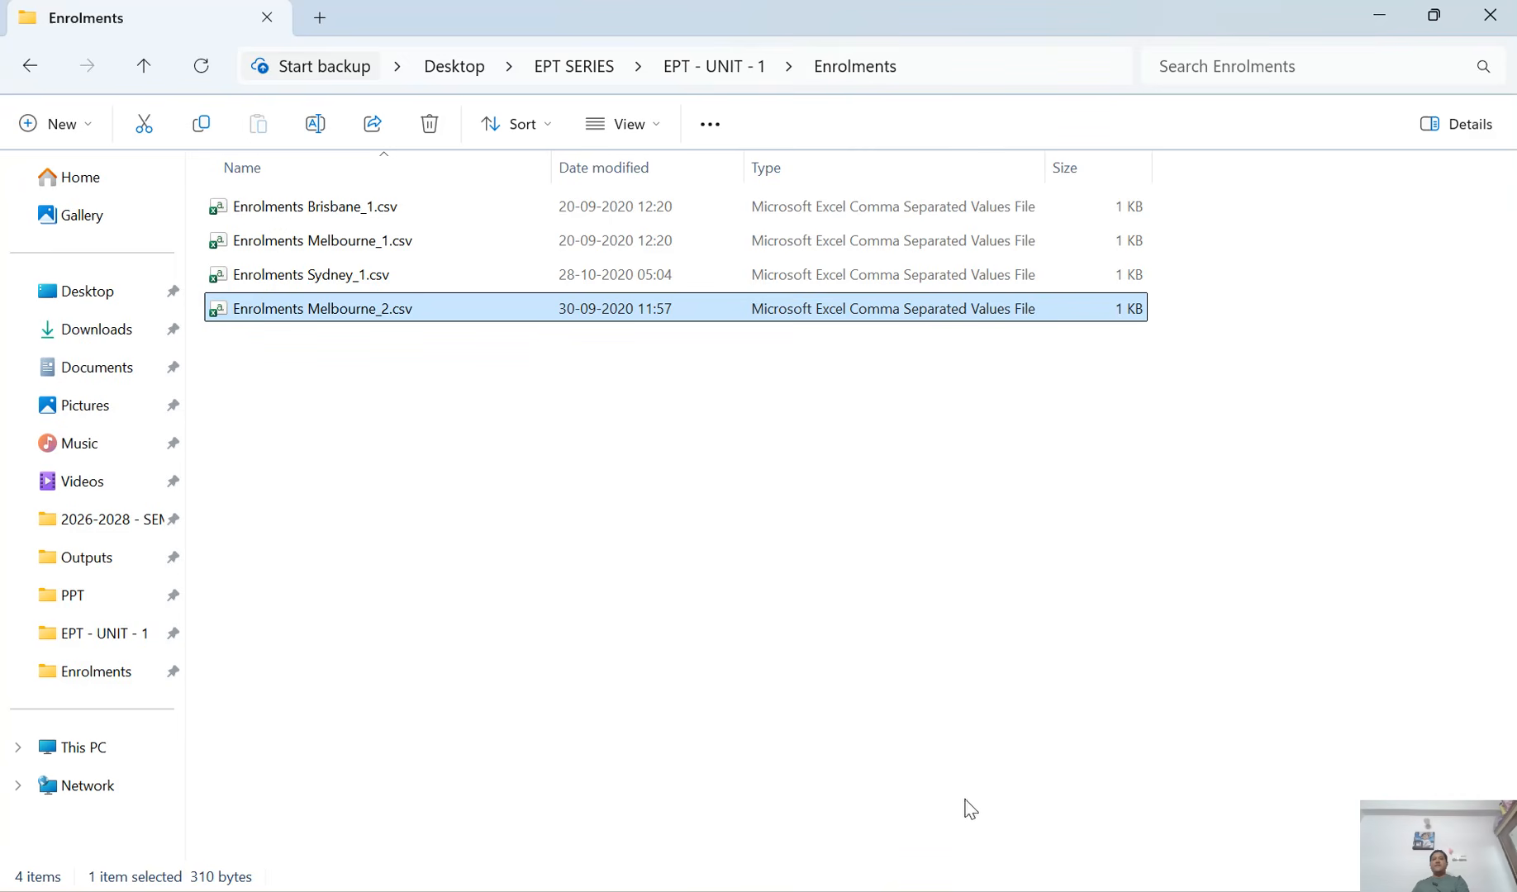
click(1004, 891)
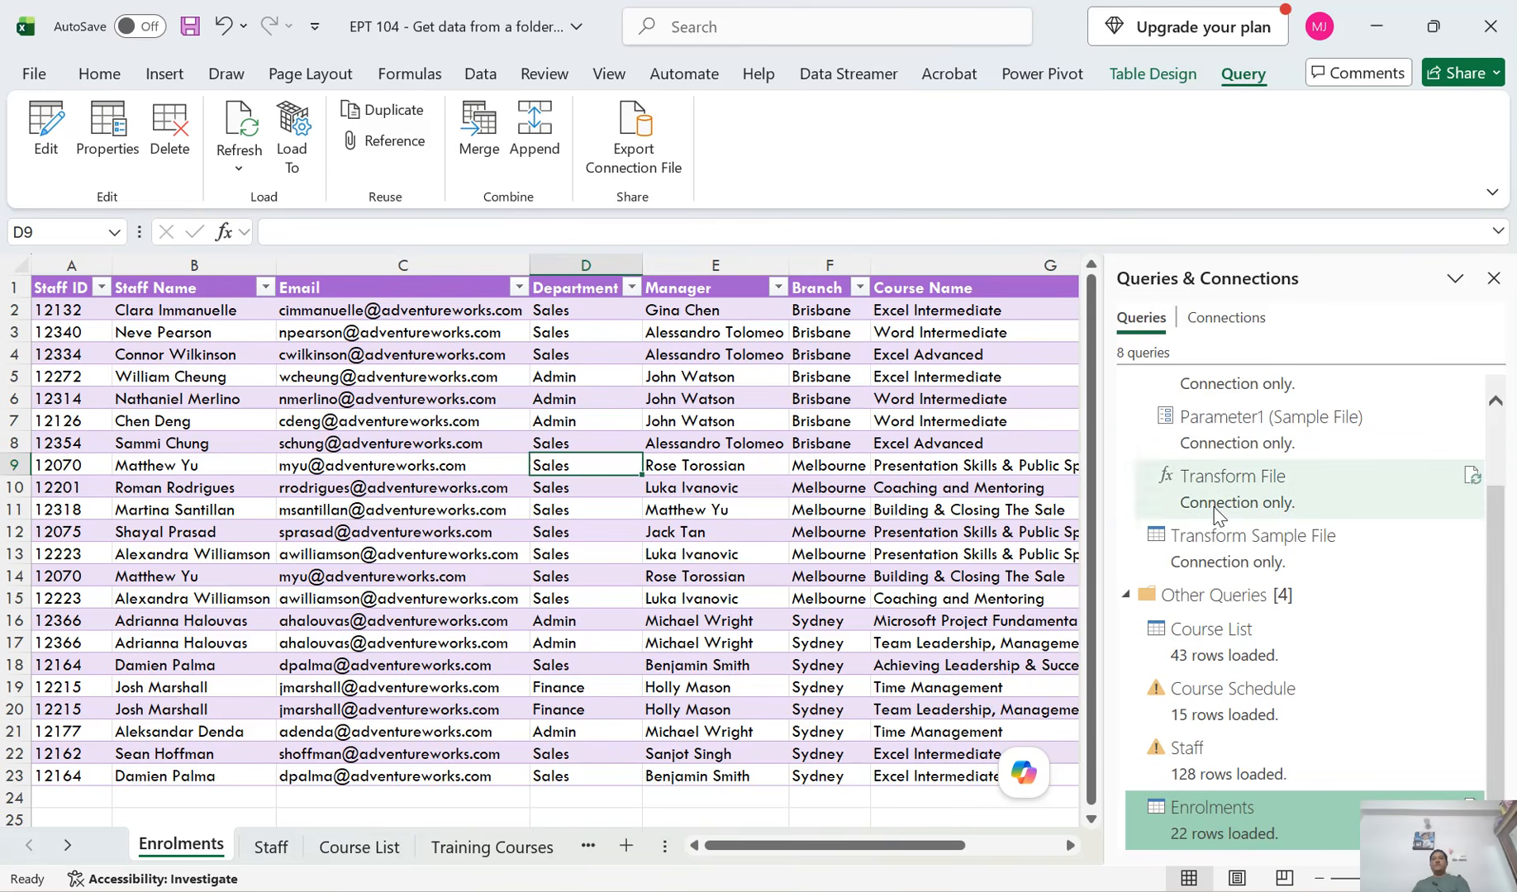
Step: Review the helper queries, collapse the Transform File from Enrolments group and select the Enrolments query
scroll(1165, 496, up, 2)
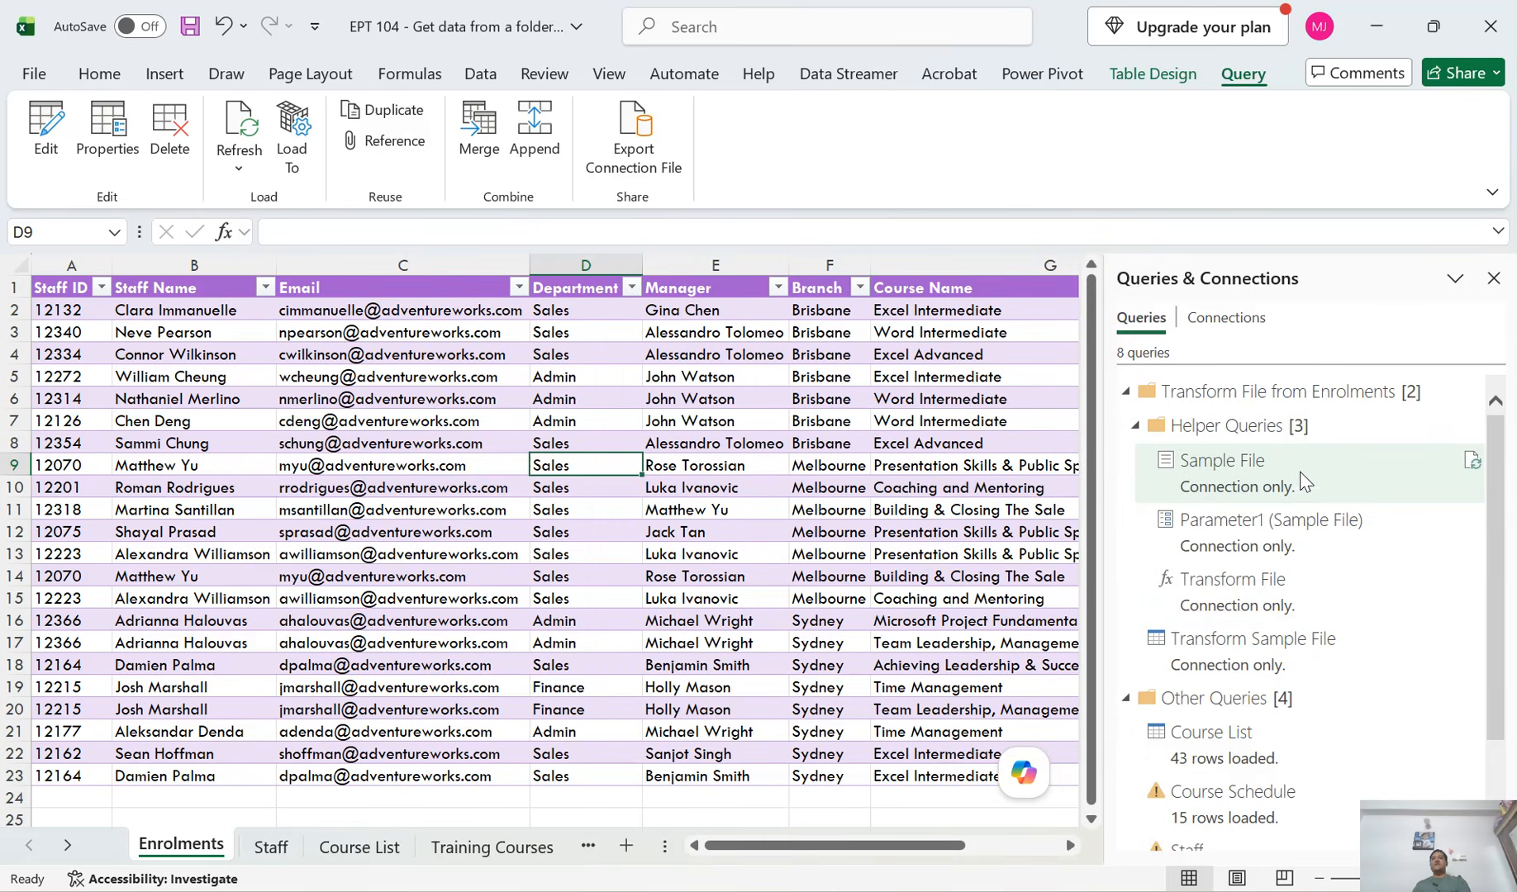
mouse_move(1304, 544)
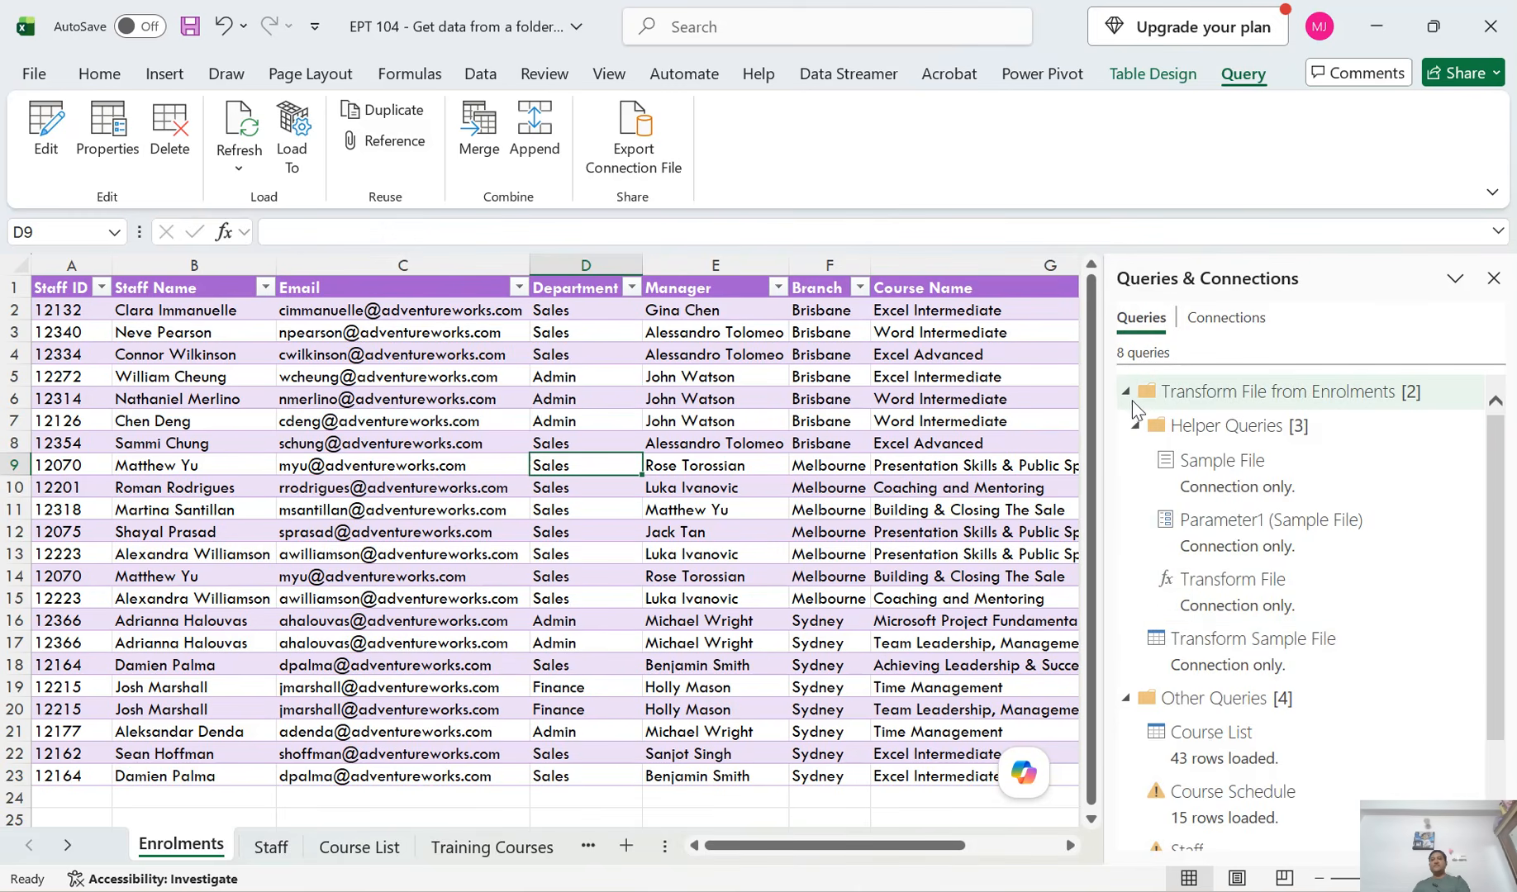
click(1126, 394)
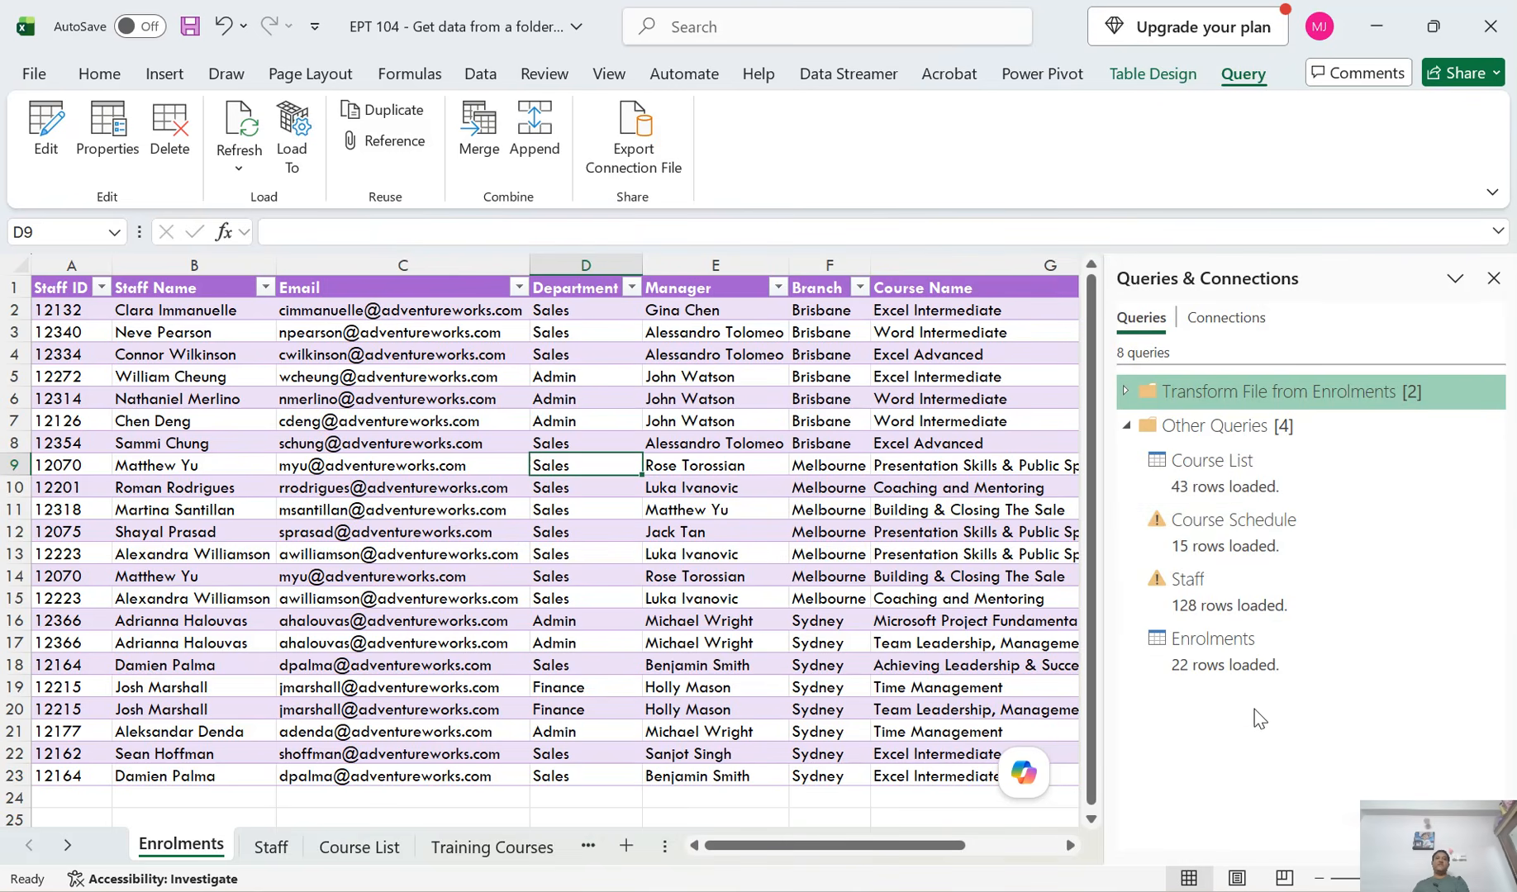
click(1193, 658)
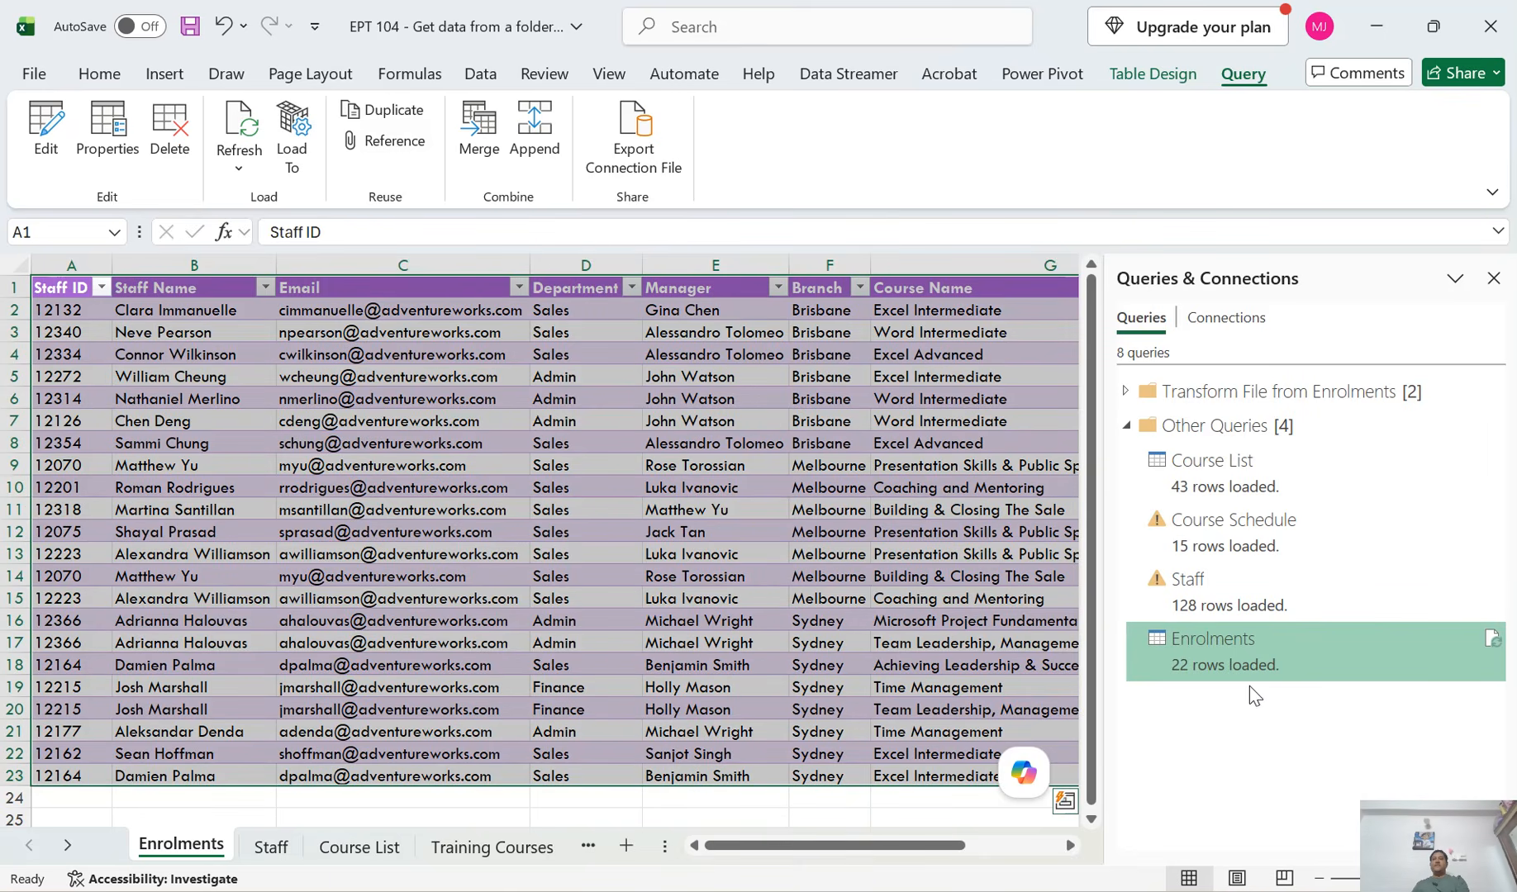
Step: Check the Staff query's error details and open the query for editing in Power Query Editor
mouse_move(1237, 608)
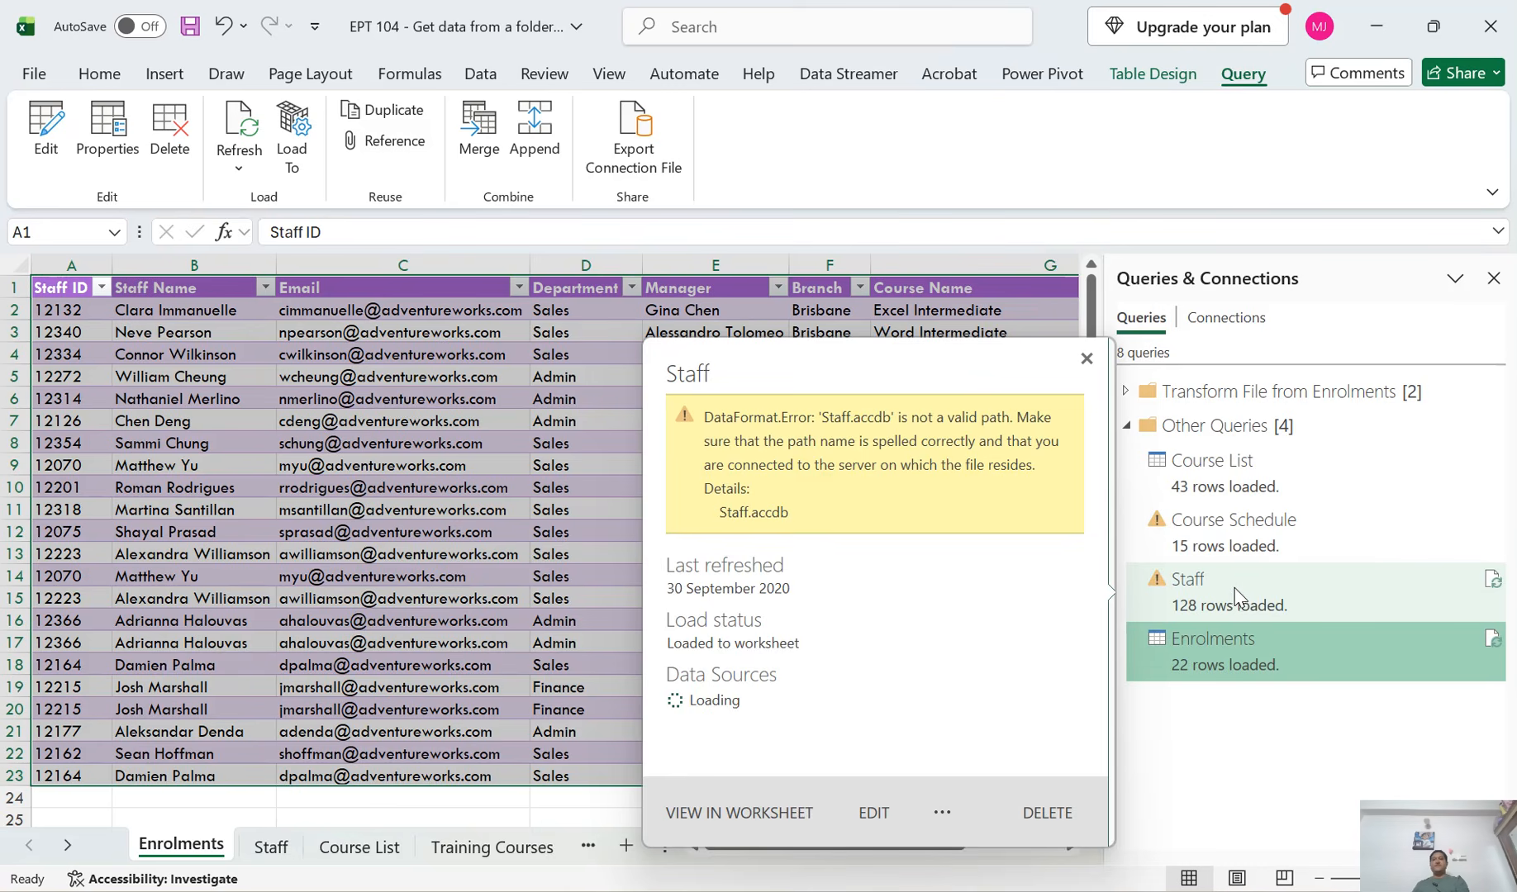
click(1237, 593)
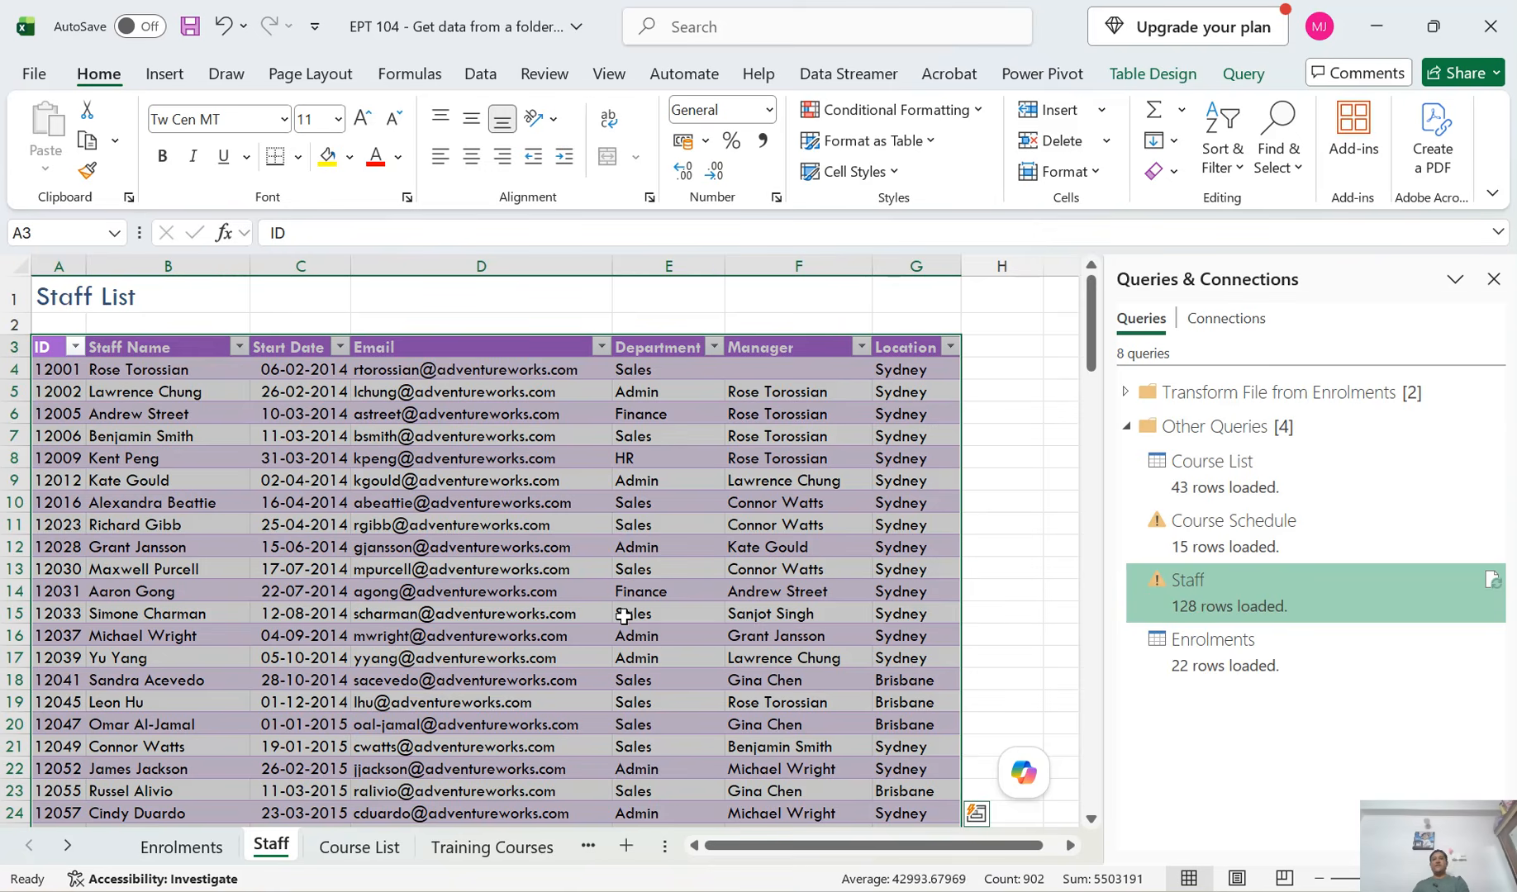
mouse_move(1154, 591)
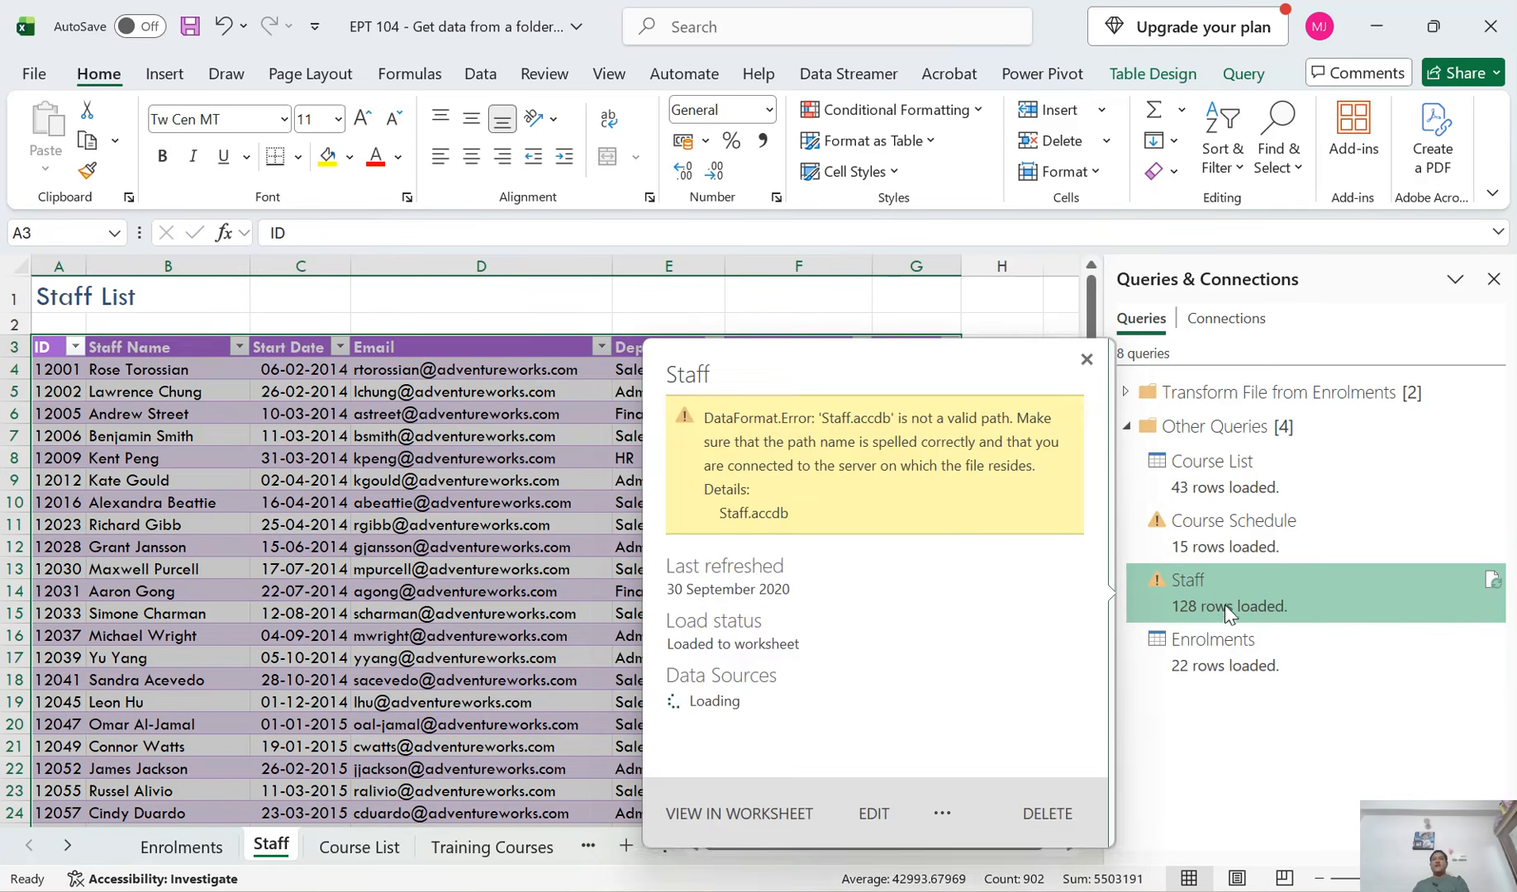
mouse_move(1245, 609)
double_click(1215, 588)
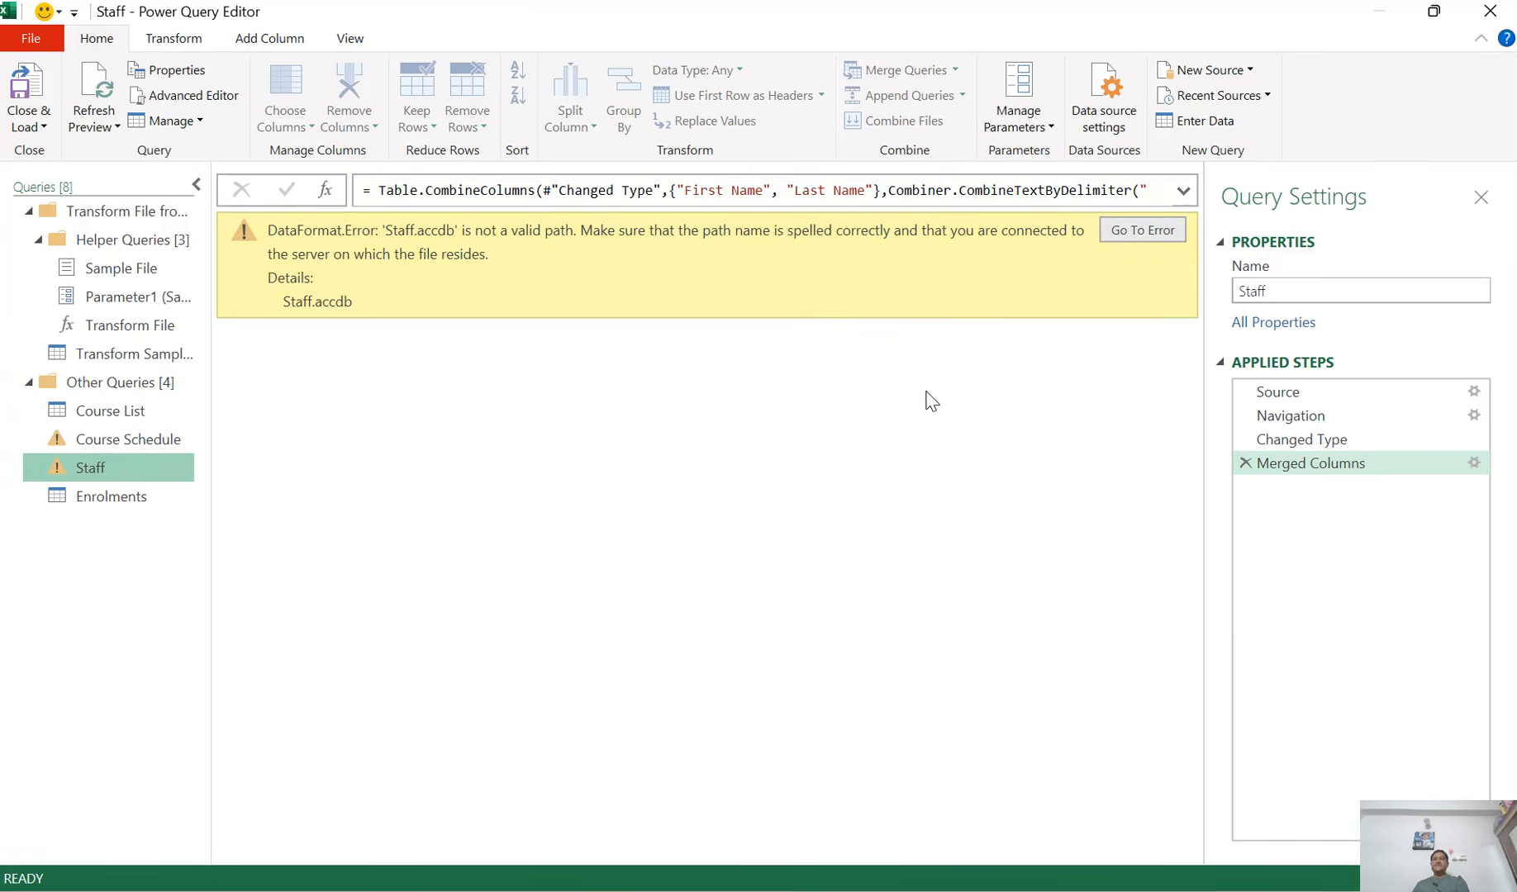
Step: Delete the Merged Columns, Changed Type and Navigation steps from the Staff query, keeping only Source
click(1245, 463)
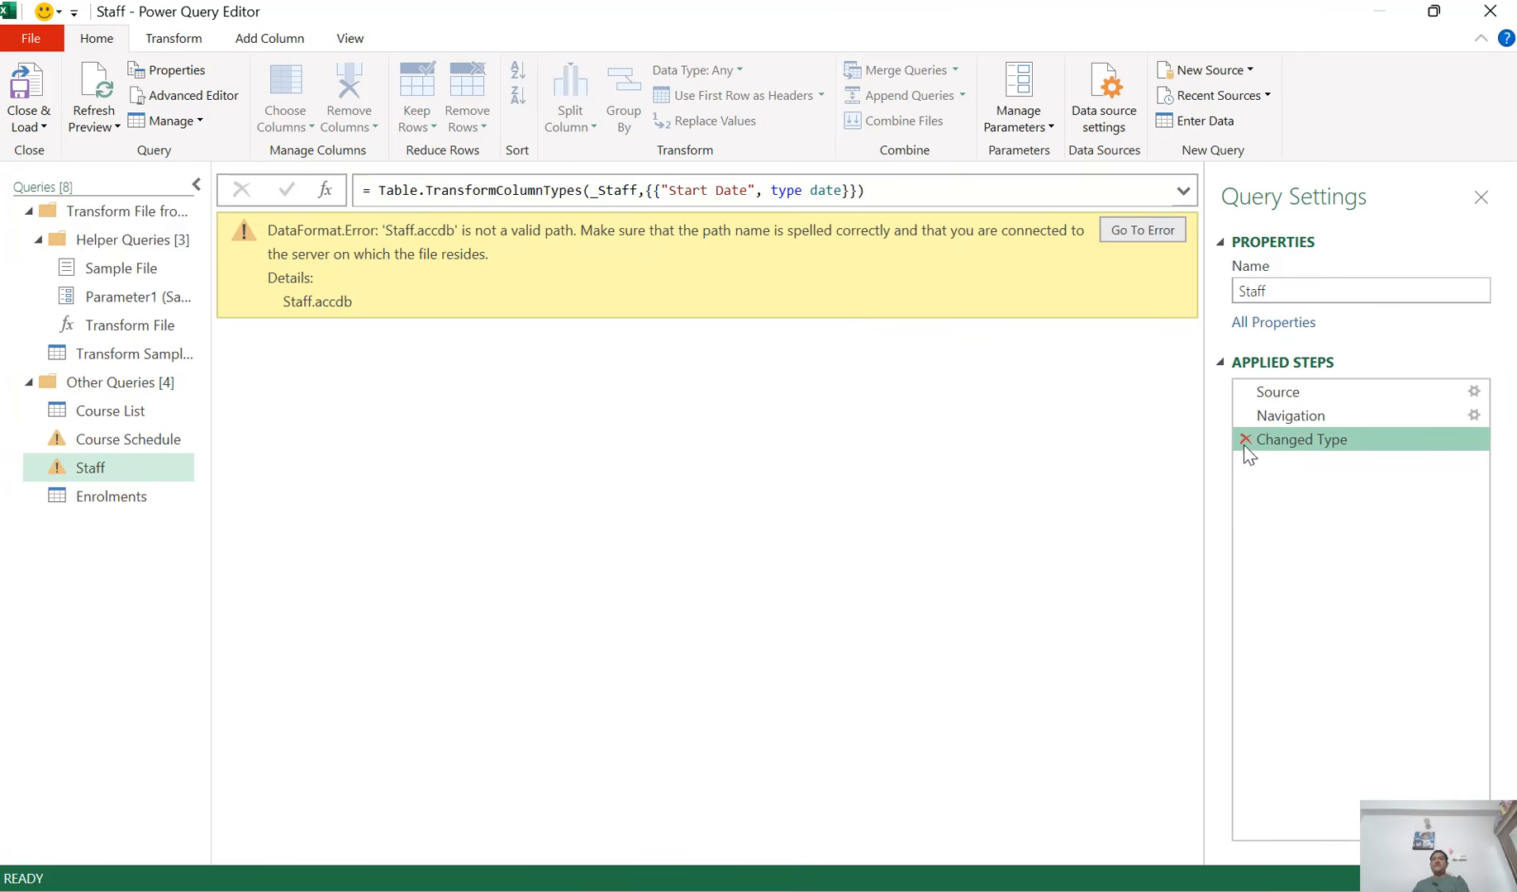
click(1245, 440)
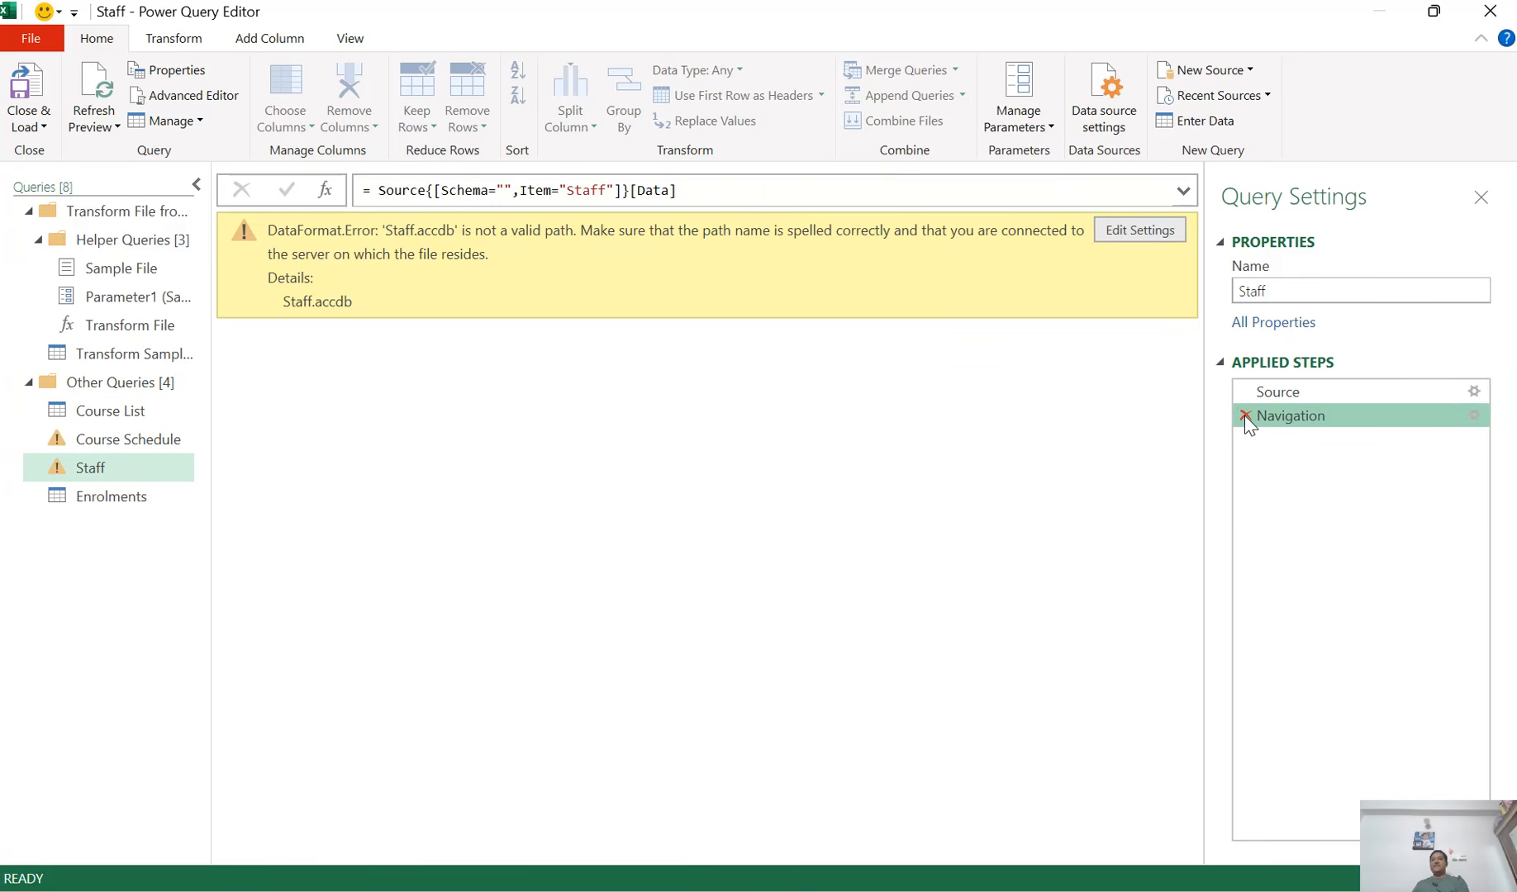
click(1245, 417)
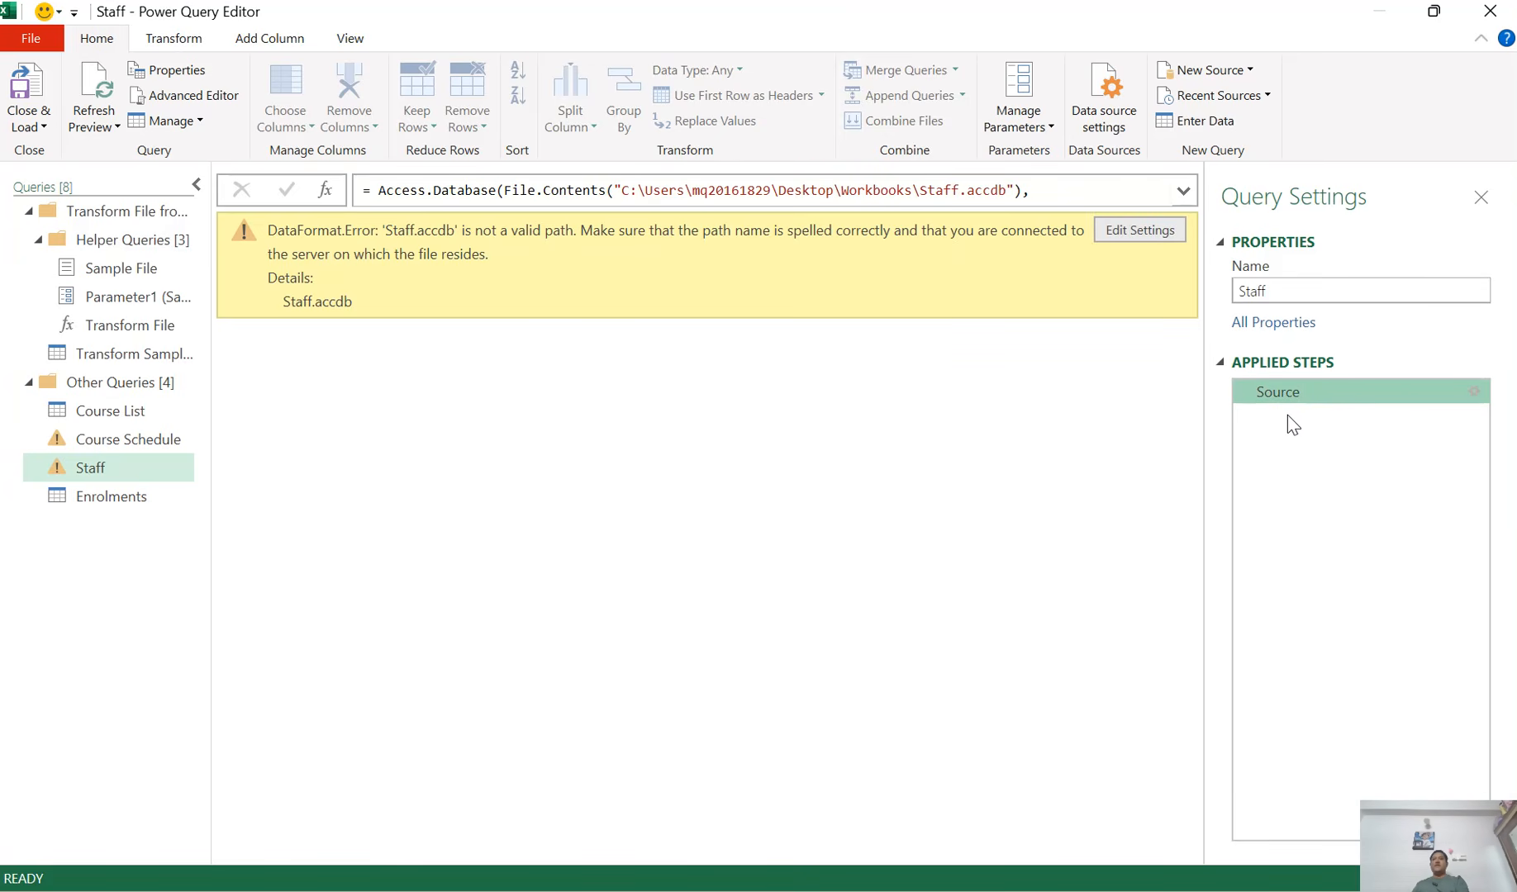
Step: Repoint the Staff query's Source step to Staff.accdb in the EPT - UNIT - 1 folder and refresh its preview
click(1475, 392)
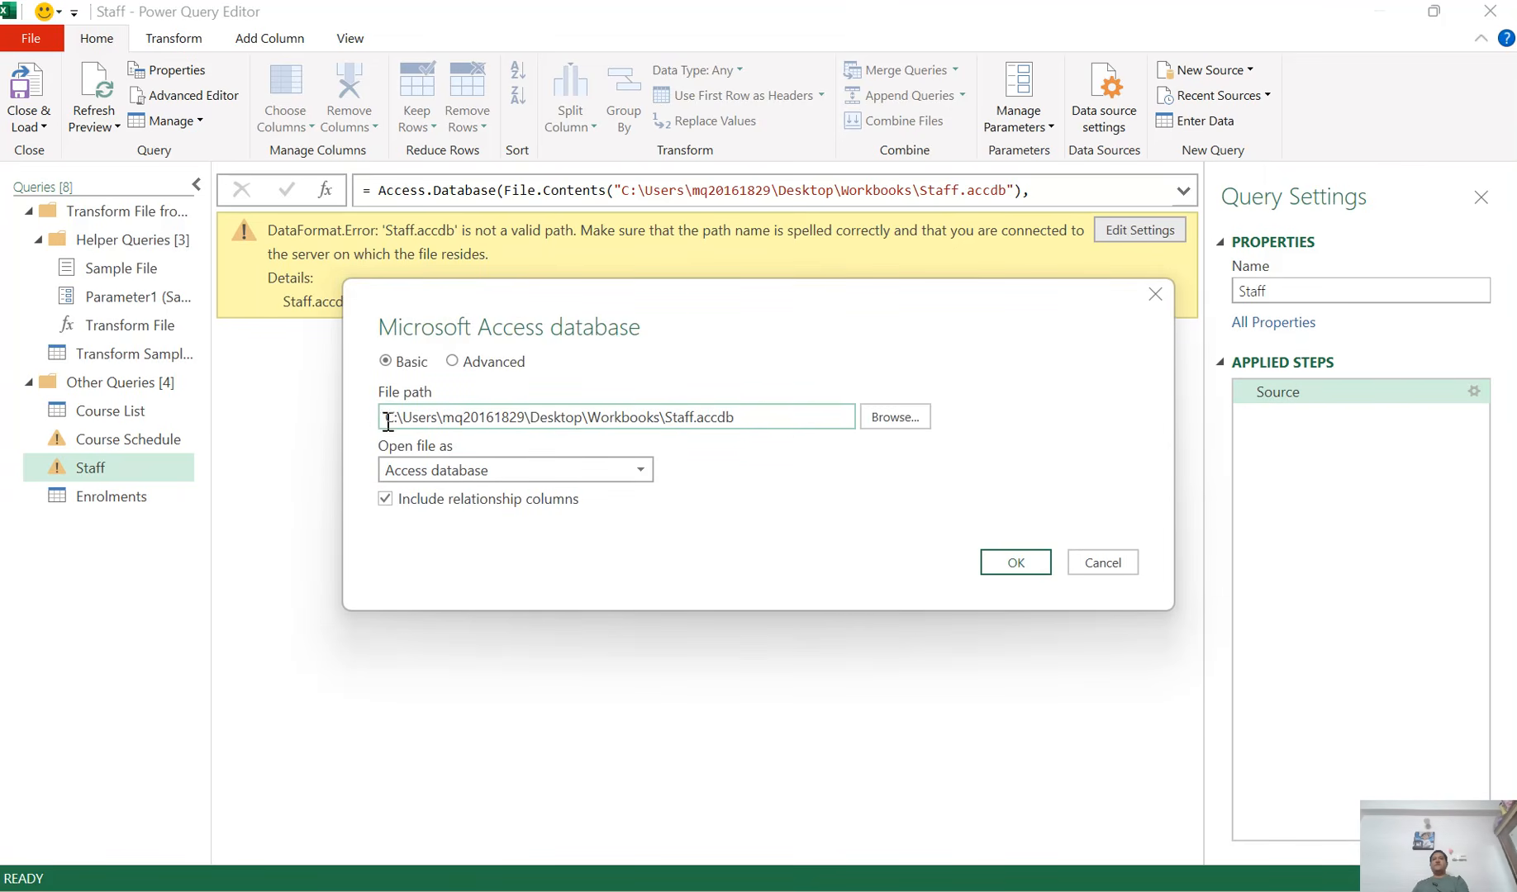
click(896, 417)
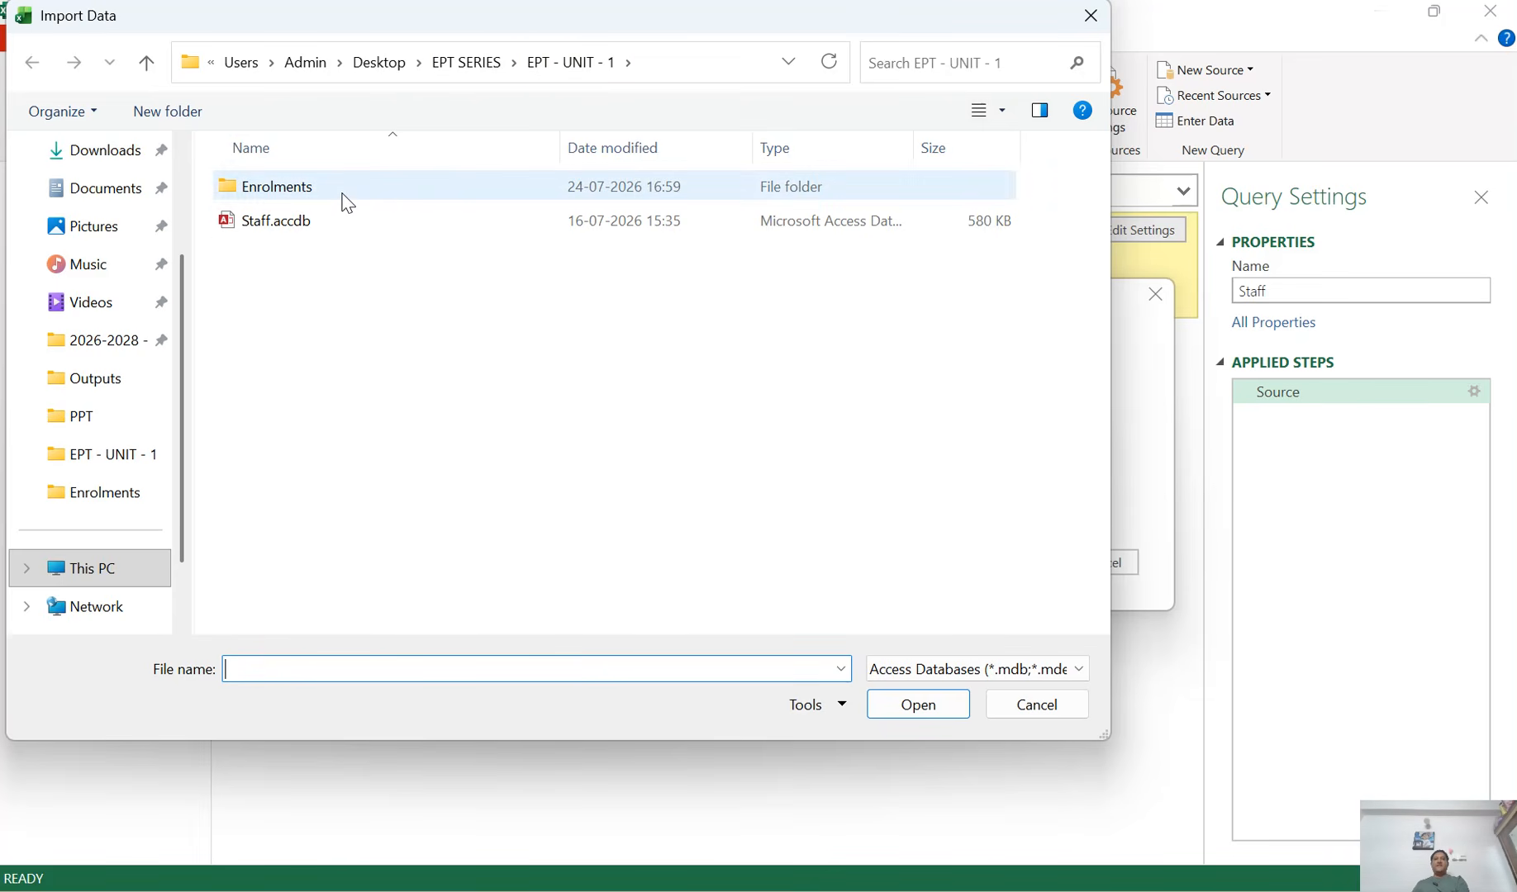
click(315, 225)
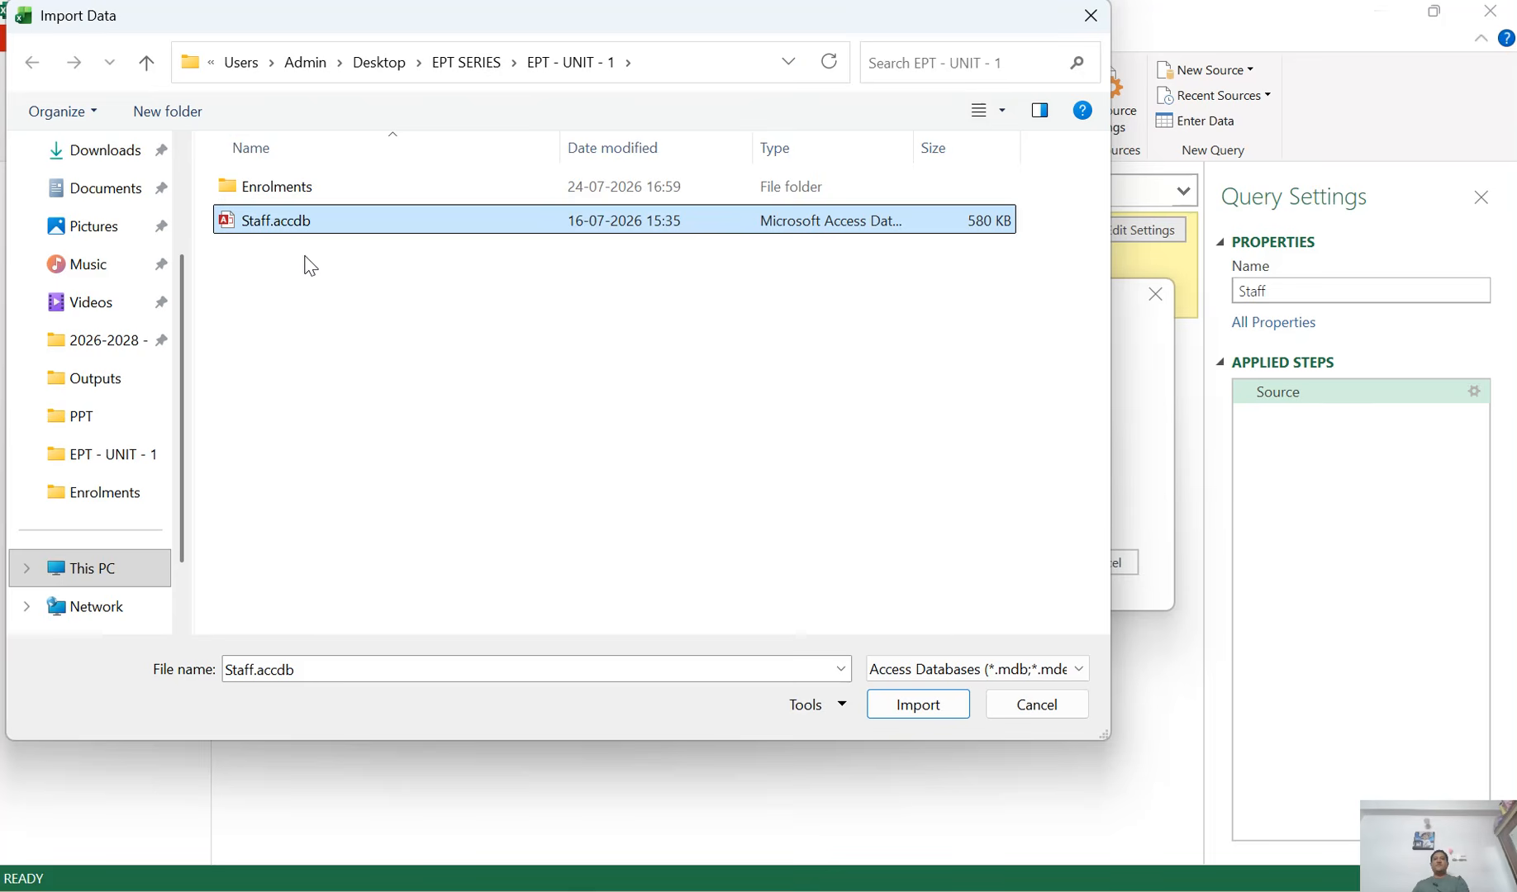
click(919, 707)
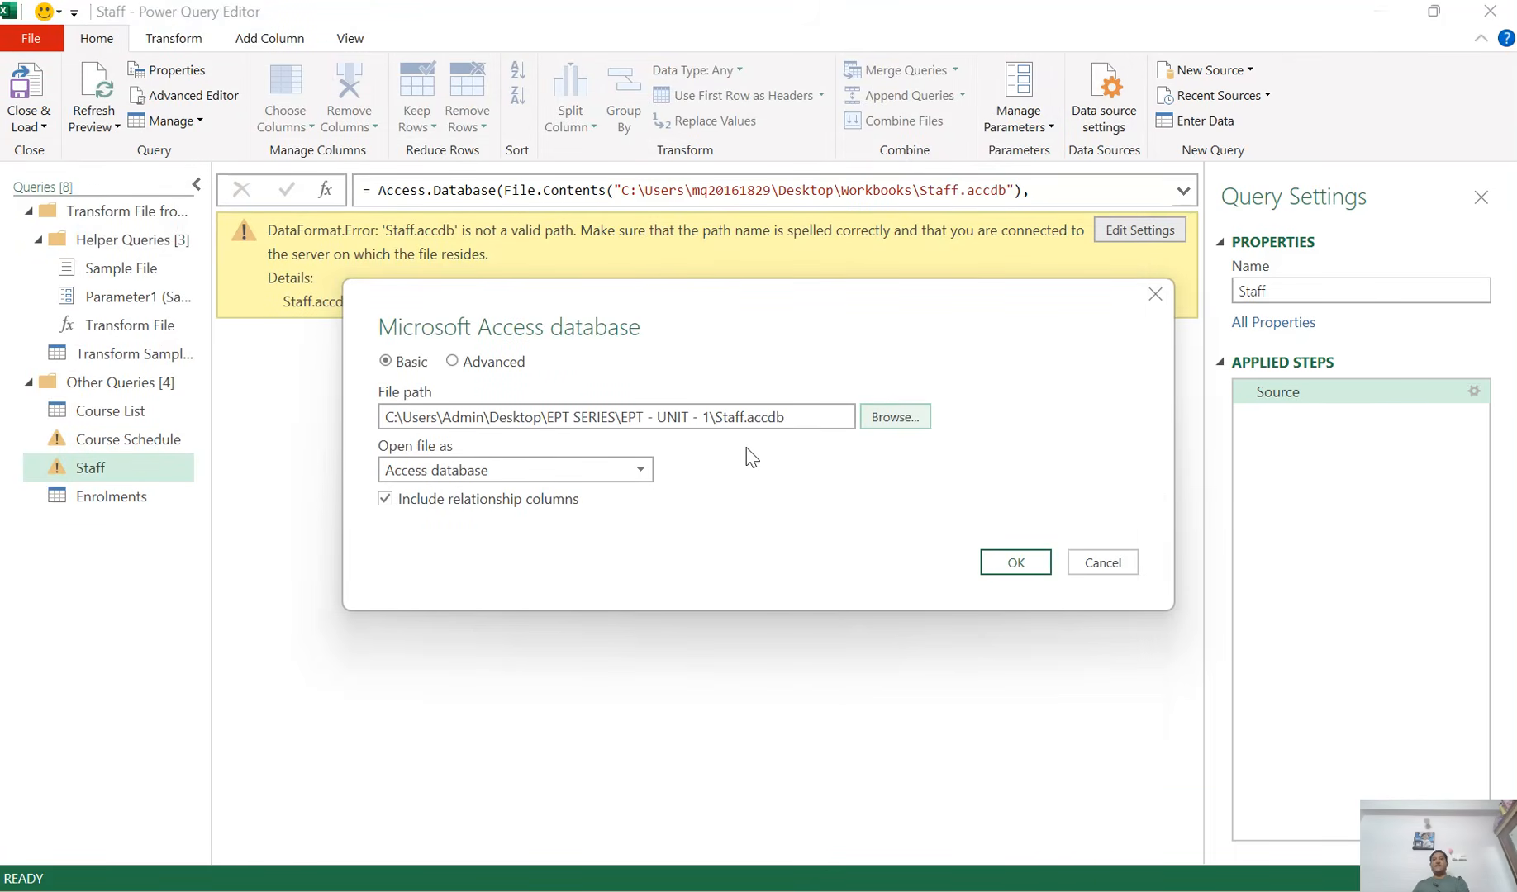
click(1010, 569)
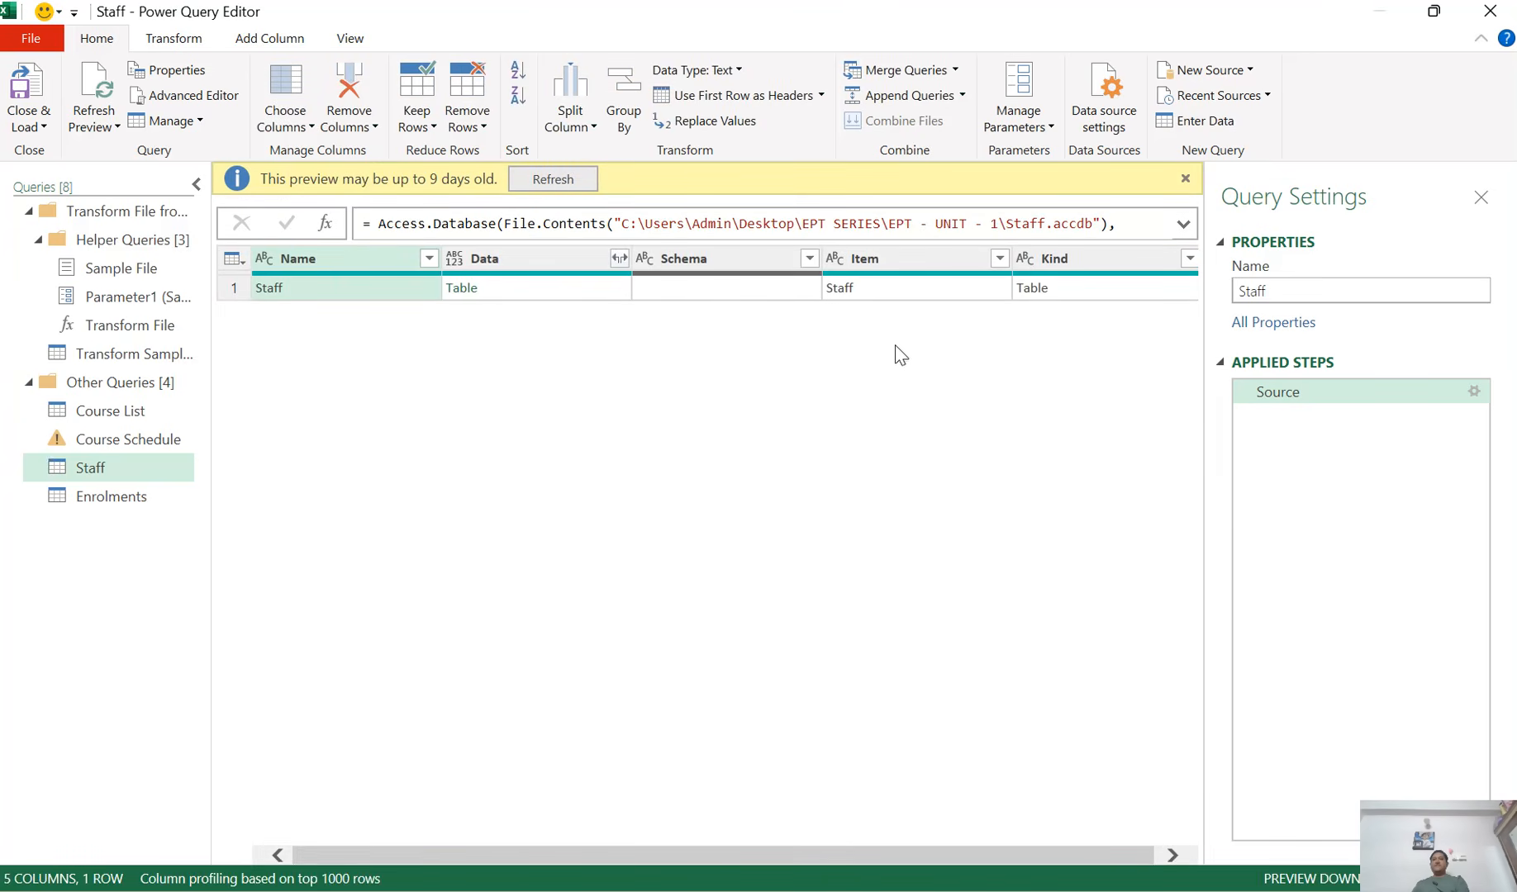
click(552, 179)
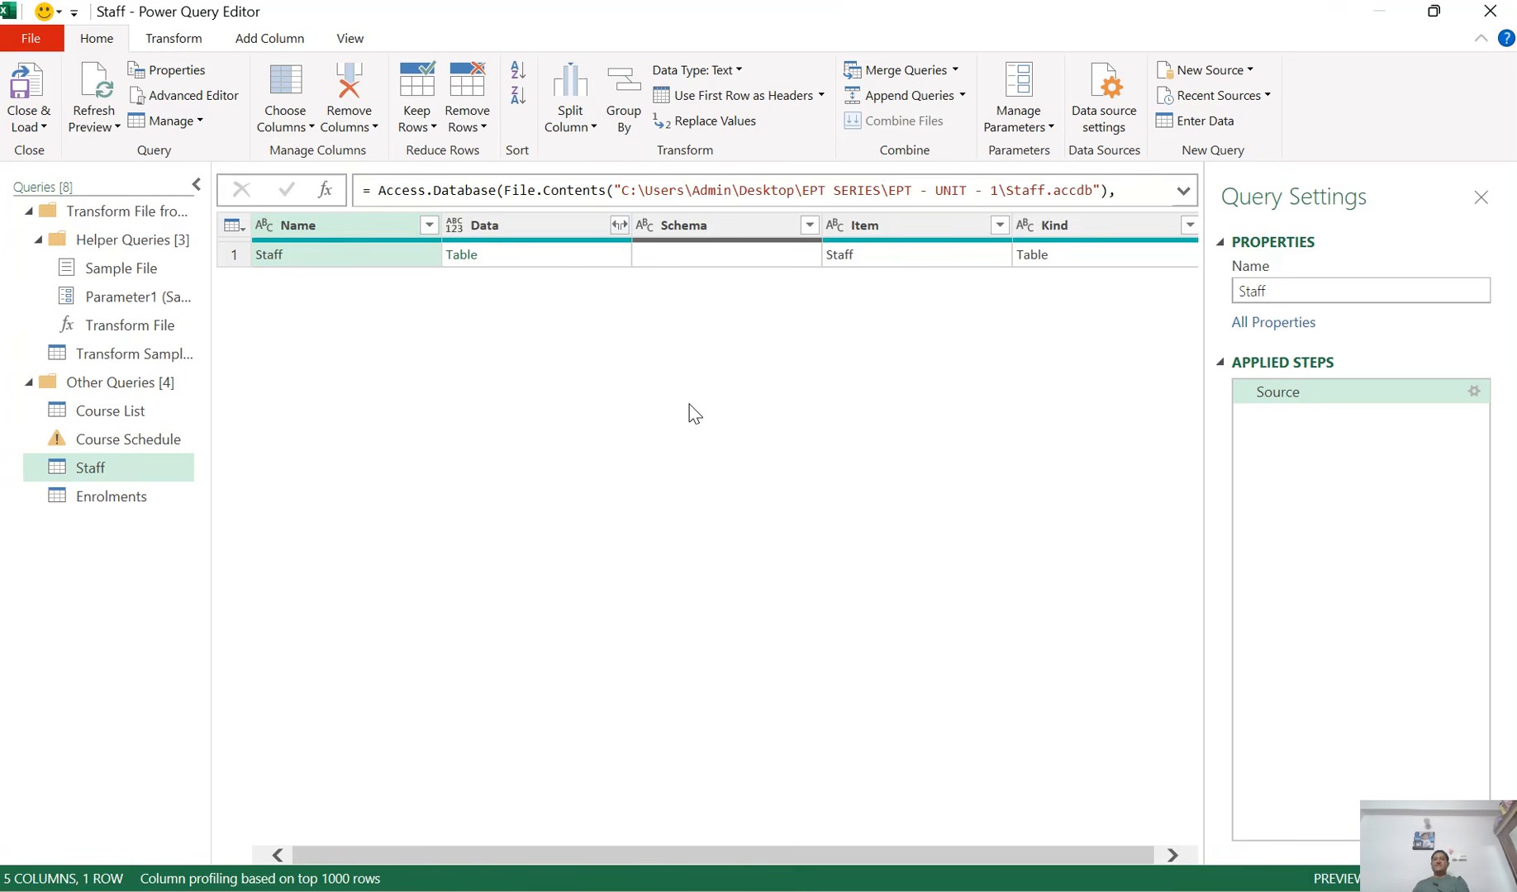
Step: Remove all columns except Data and expand it to all its columns without the original column name as prefix
right_click(518, 231)
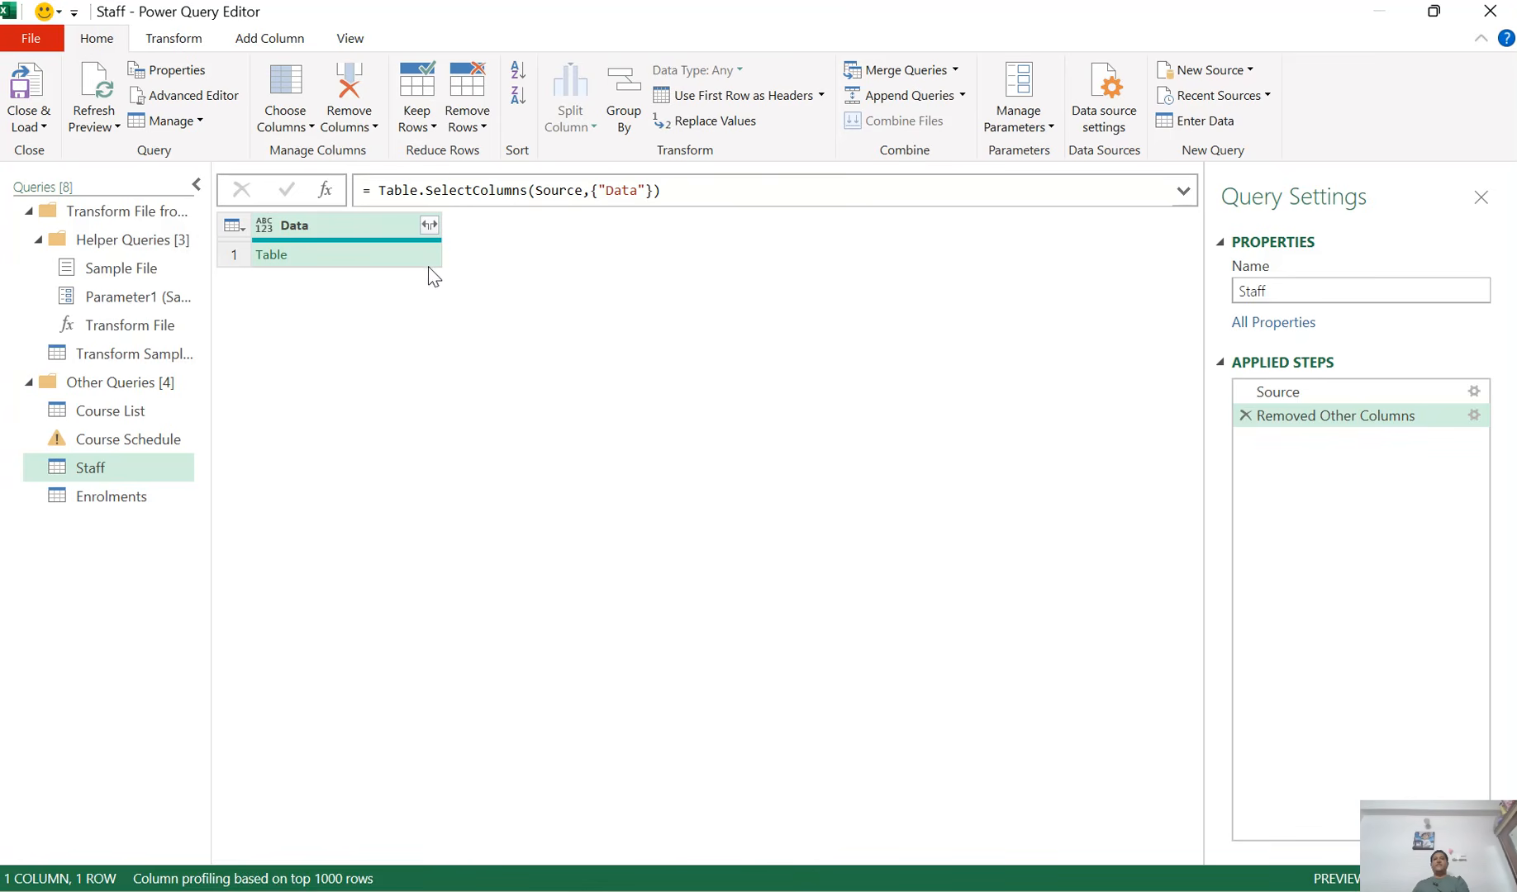
click(429, 225)
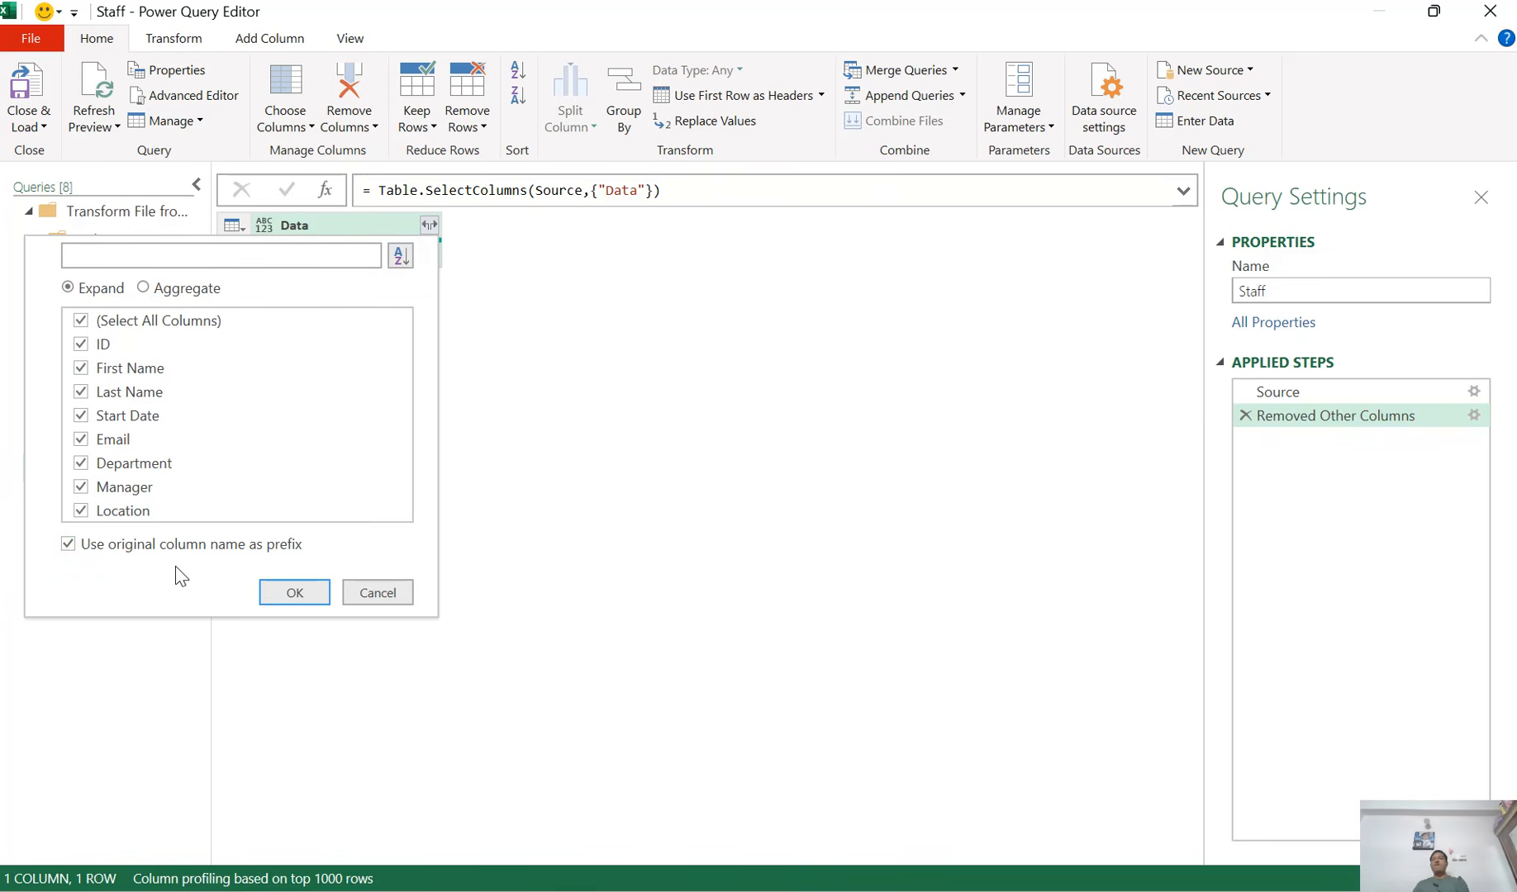
click(69, 544)
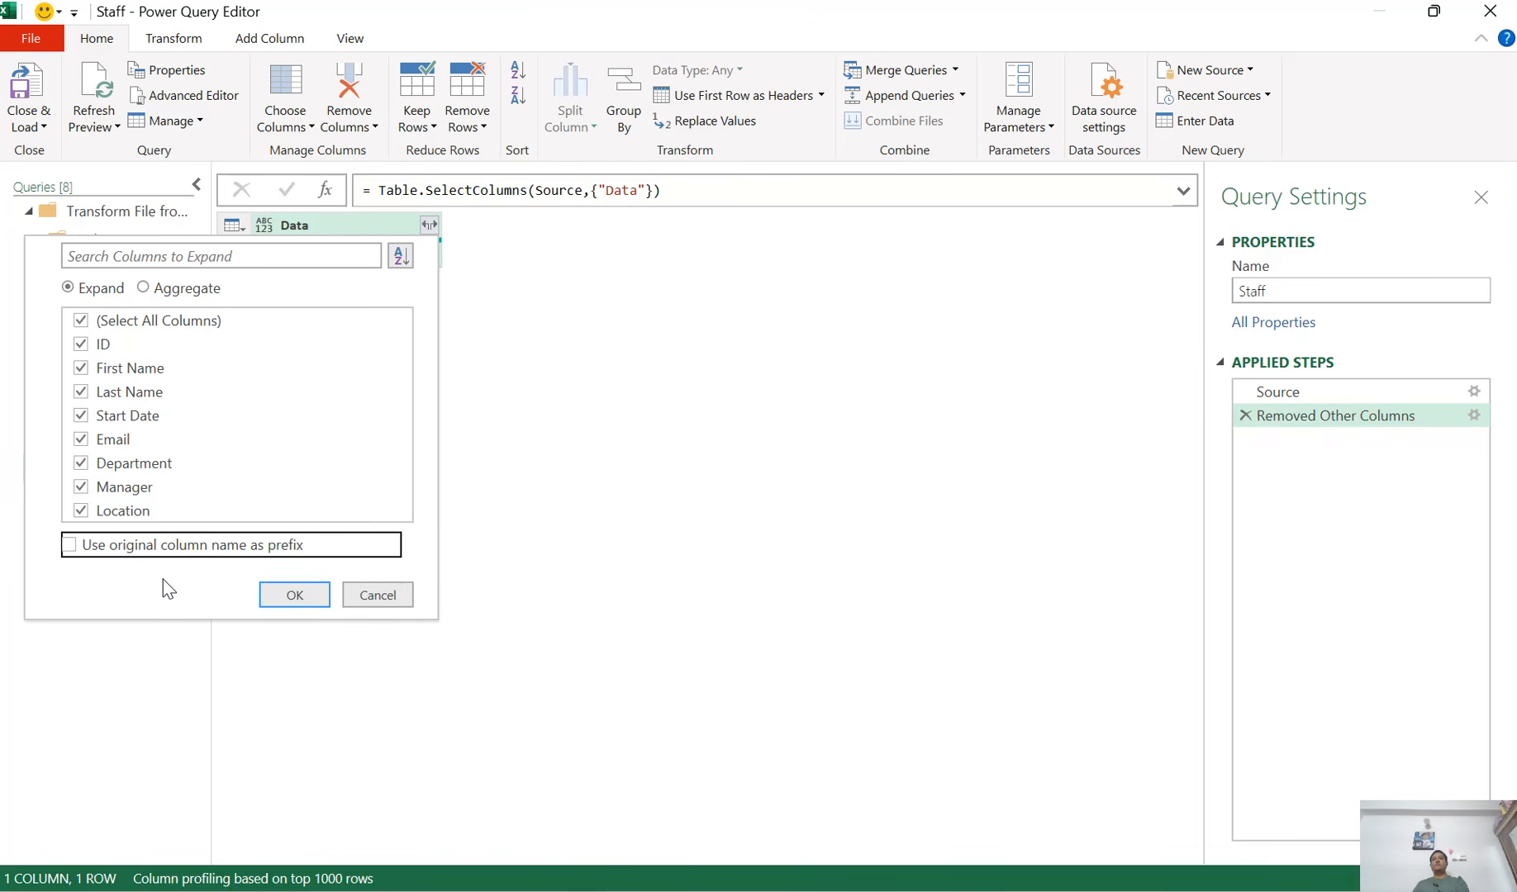
click(312, 595)
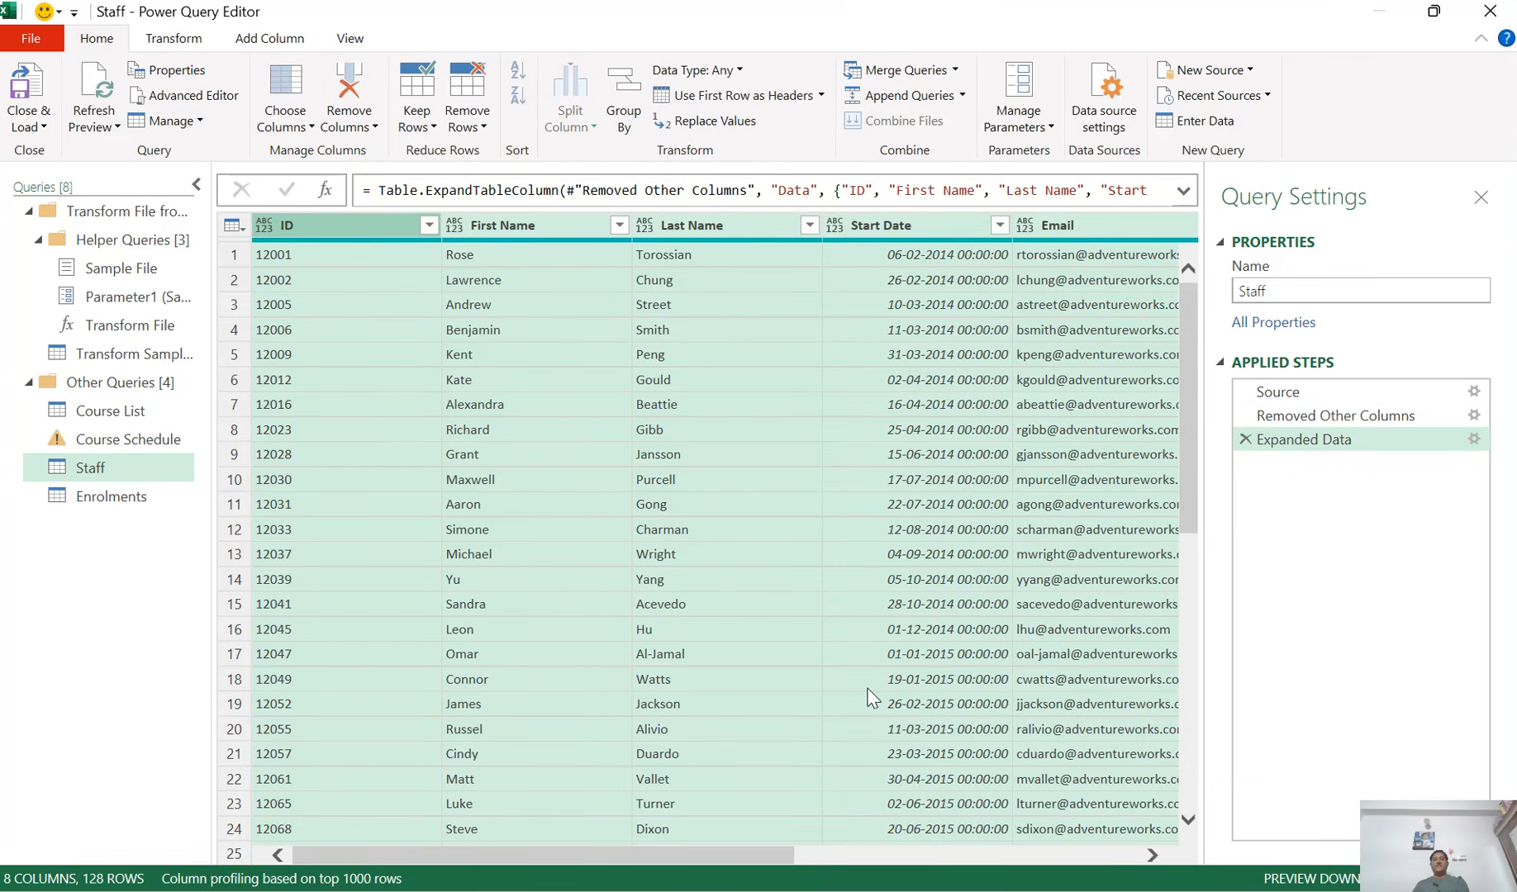
Step: Merge the First Name and Last Name columns with a Space separator into a new column named Staff Name
drag(779, 863, 697, 851)
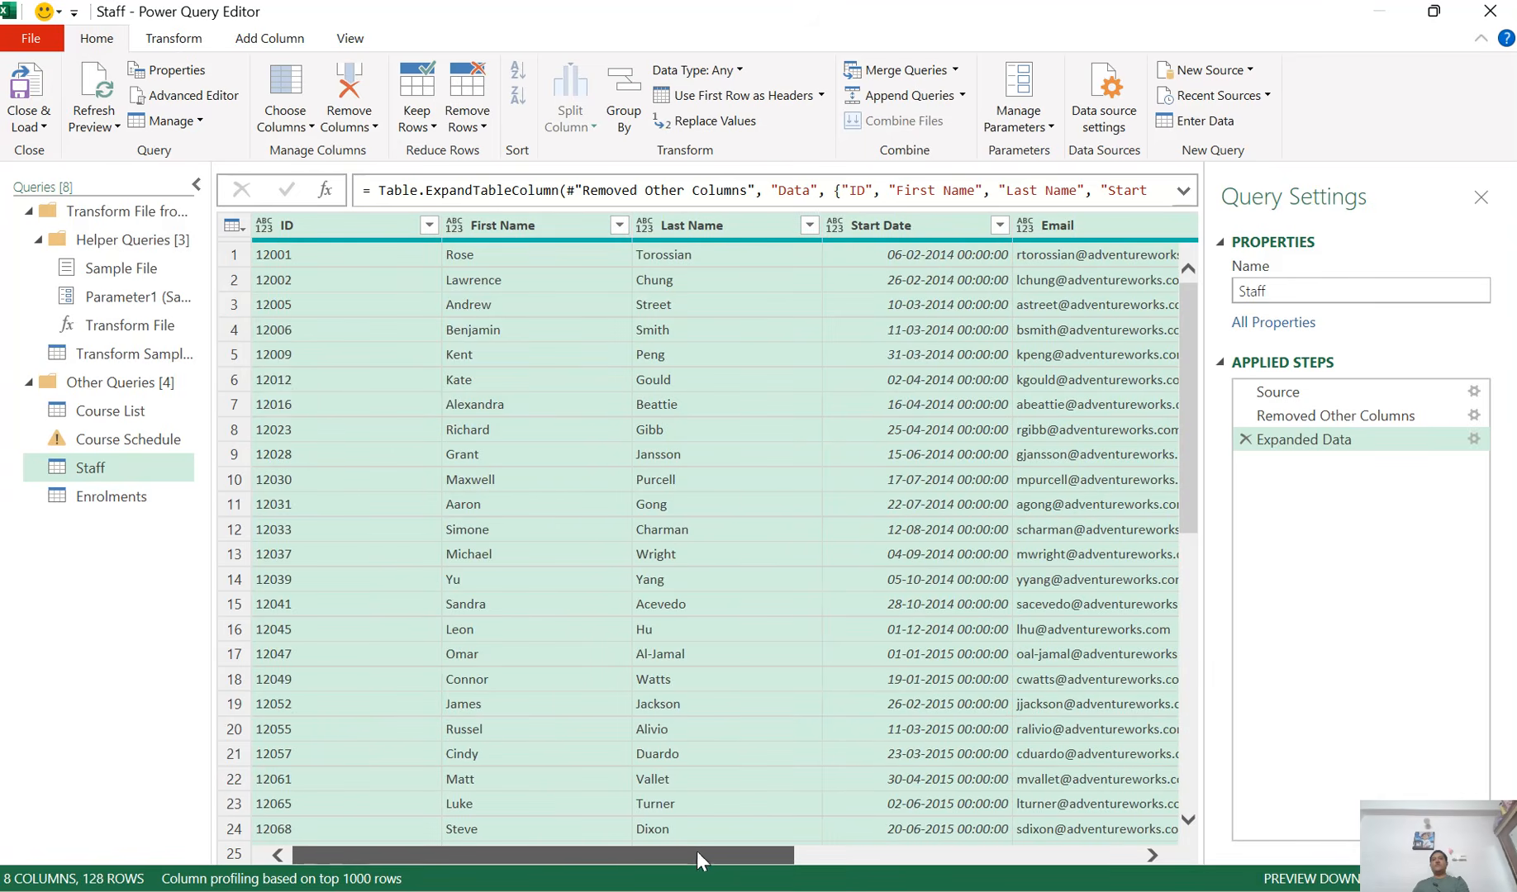
click(510, 286)
click(533, 230)
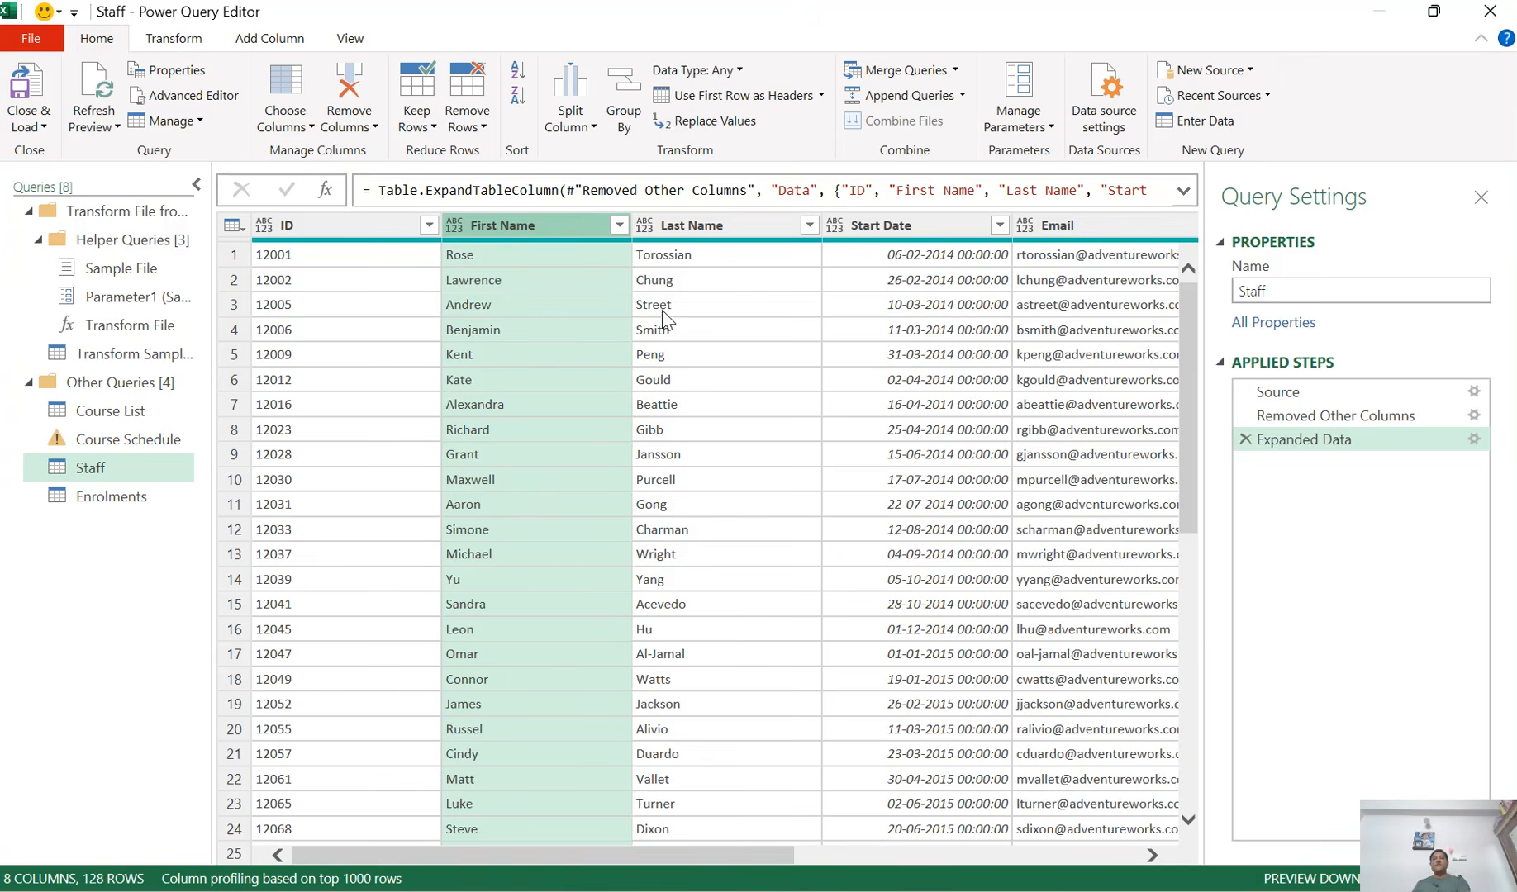
ctrl+click(707, 221)
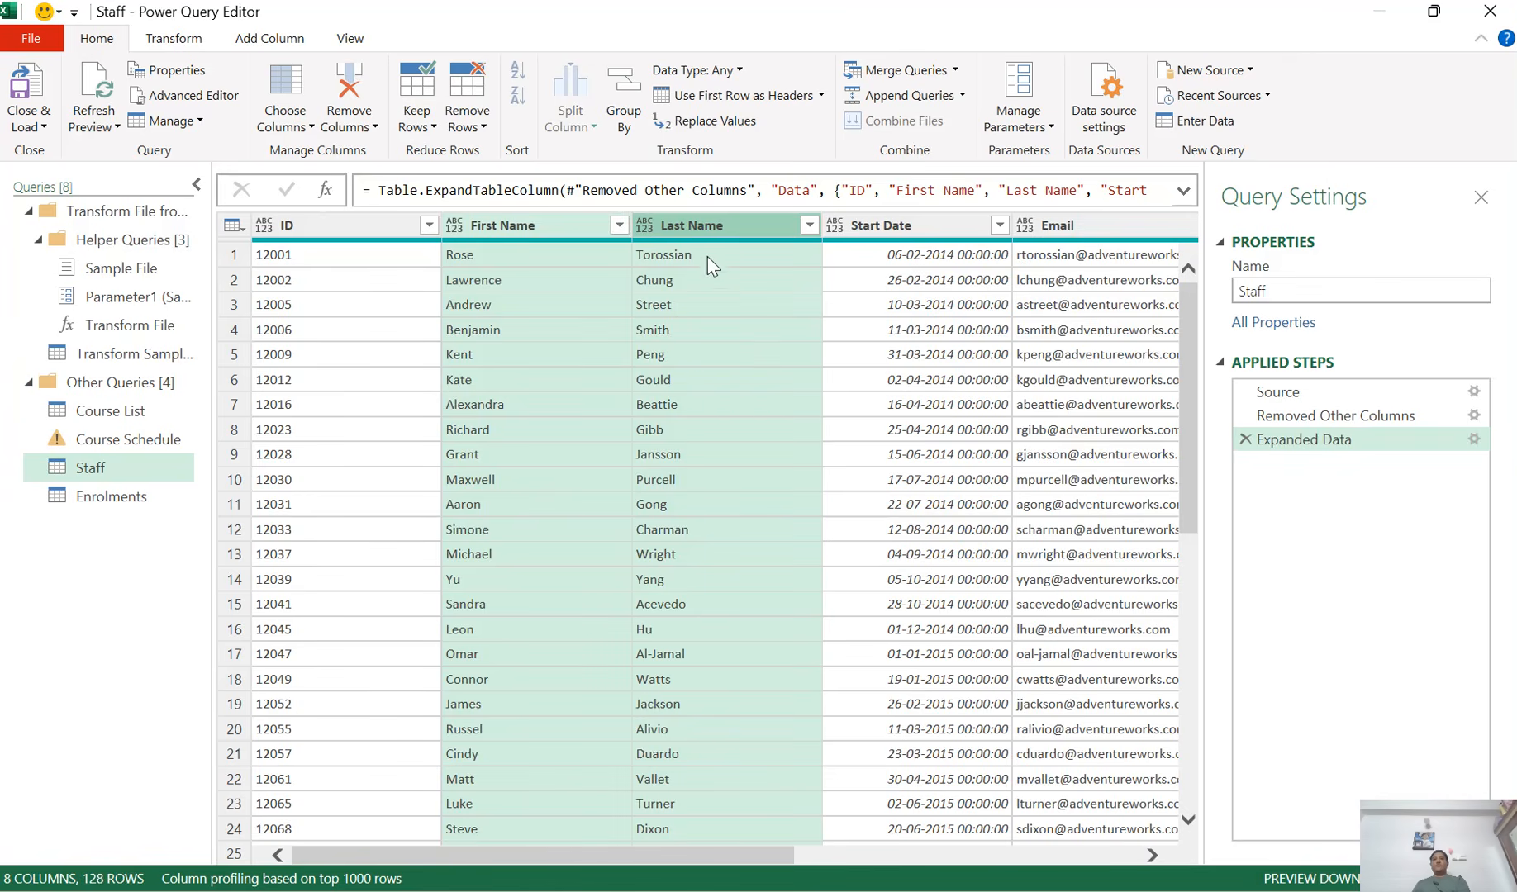
right_click(705, 221)
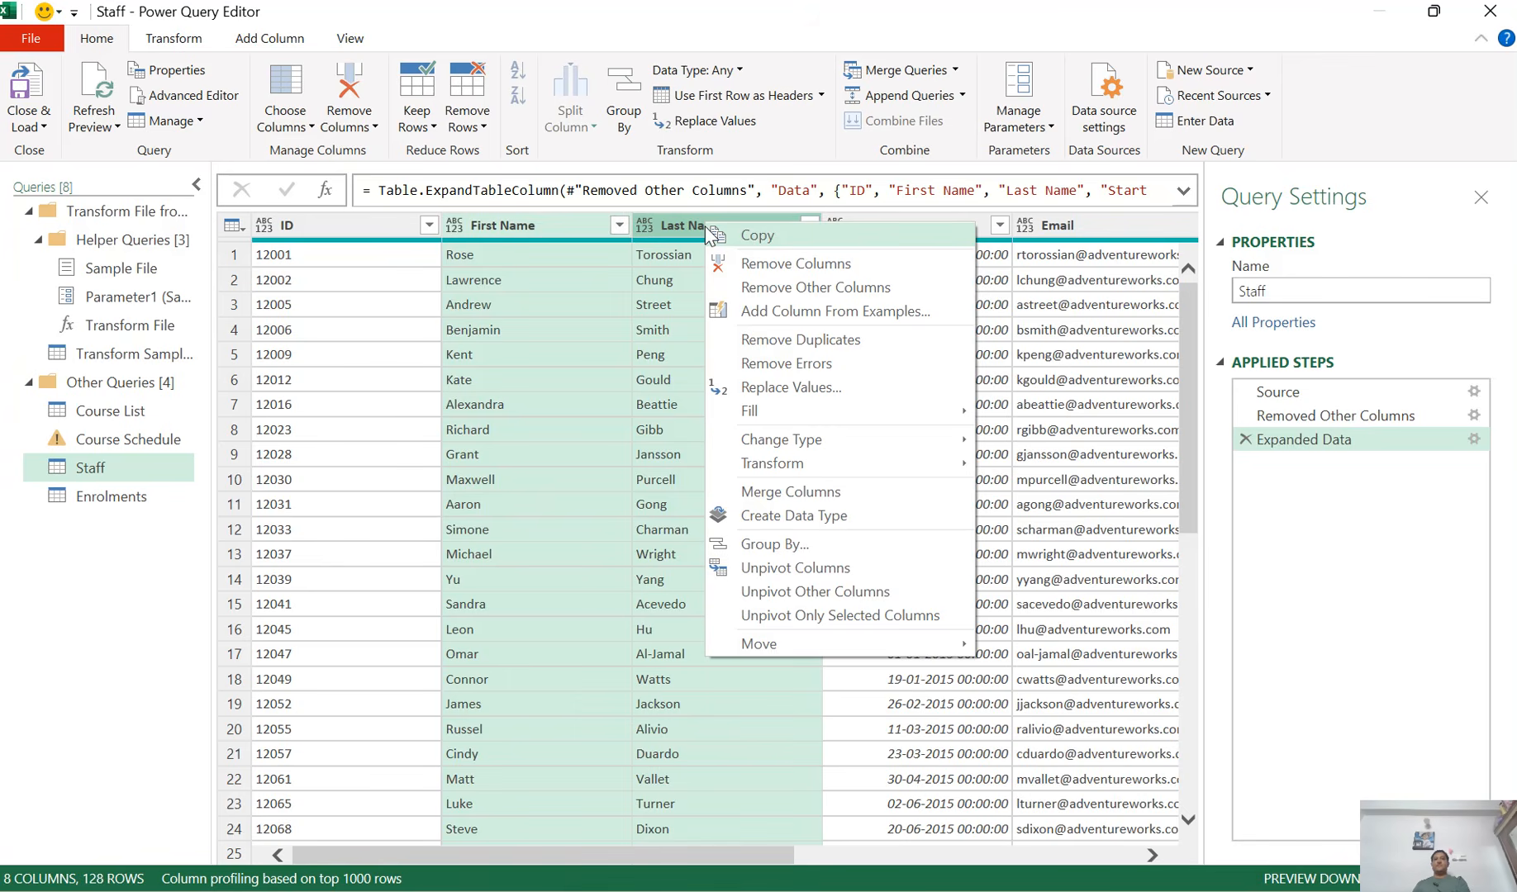
click(810, 495)
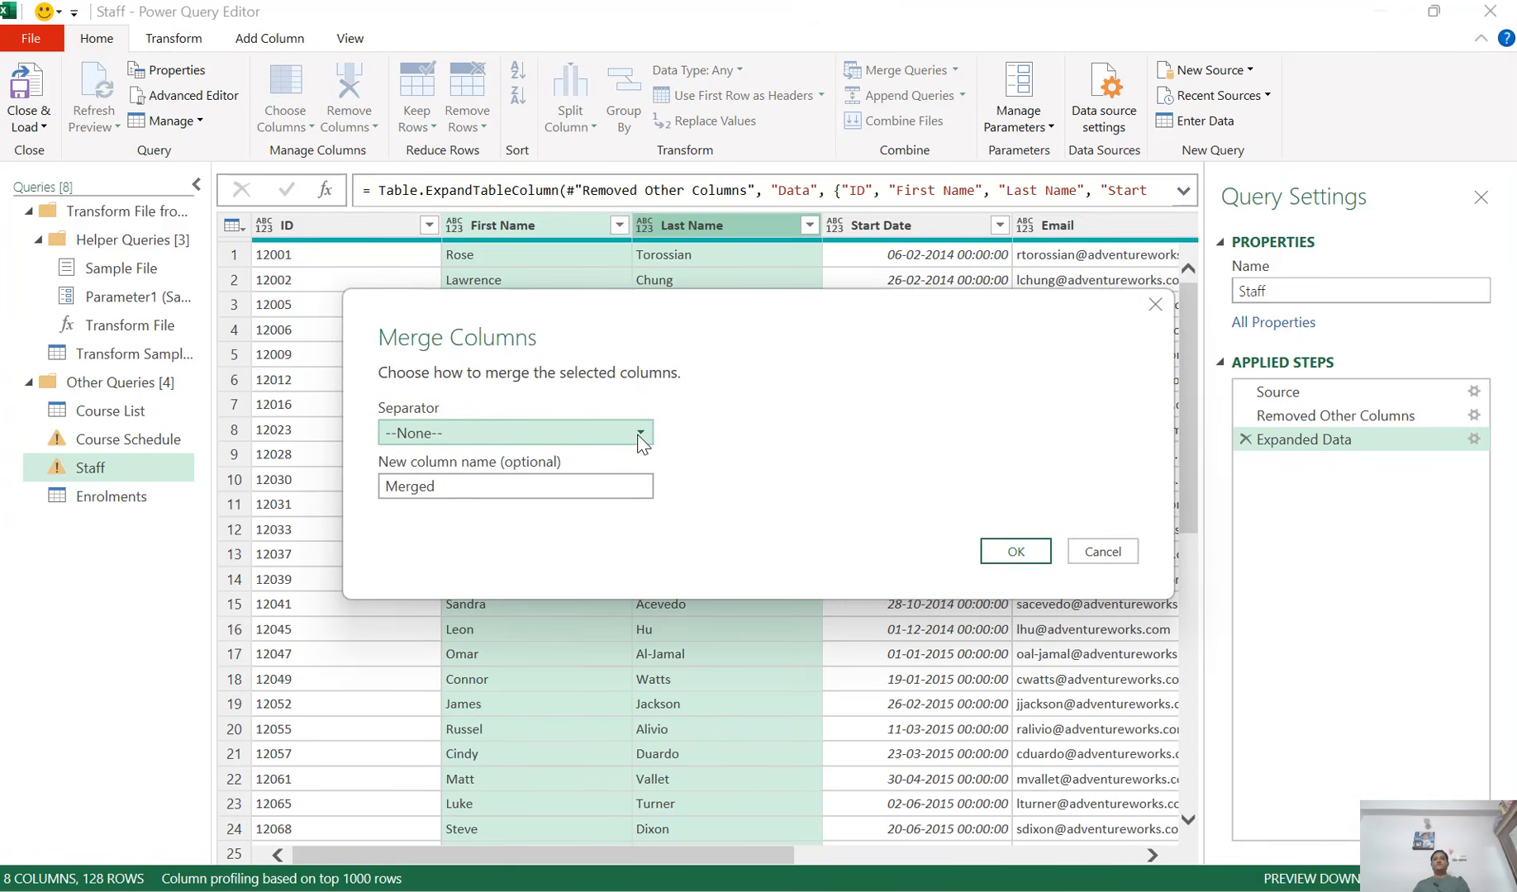
click(641, 439)
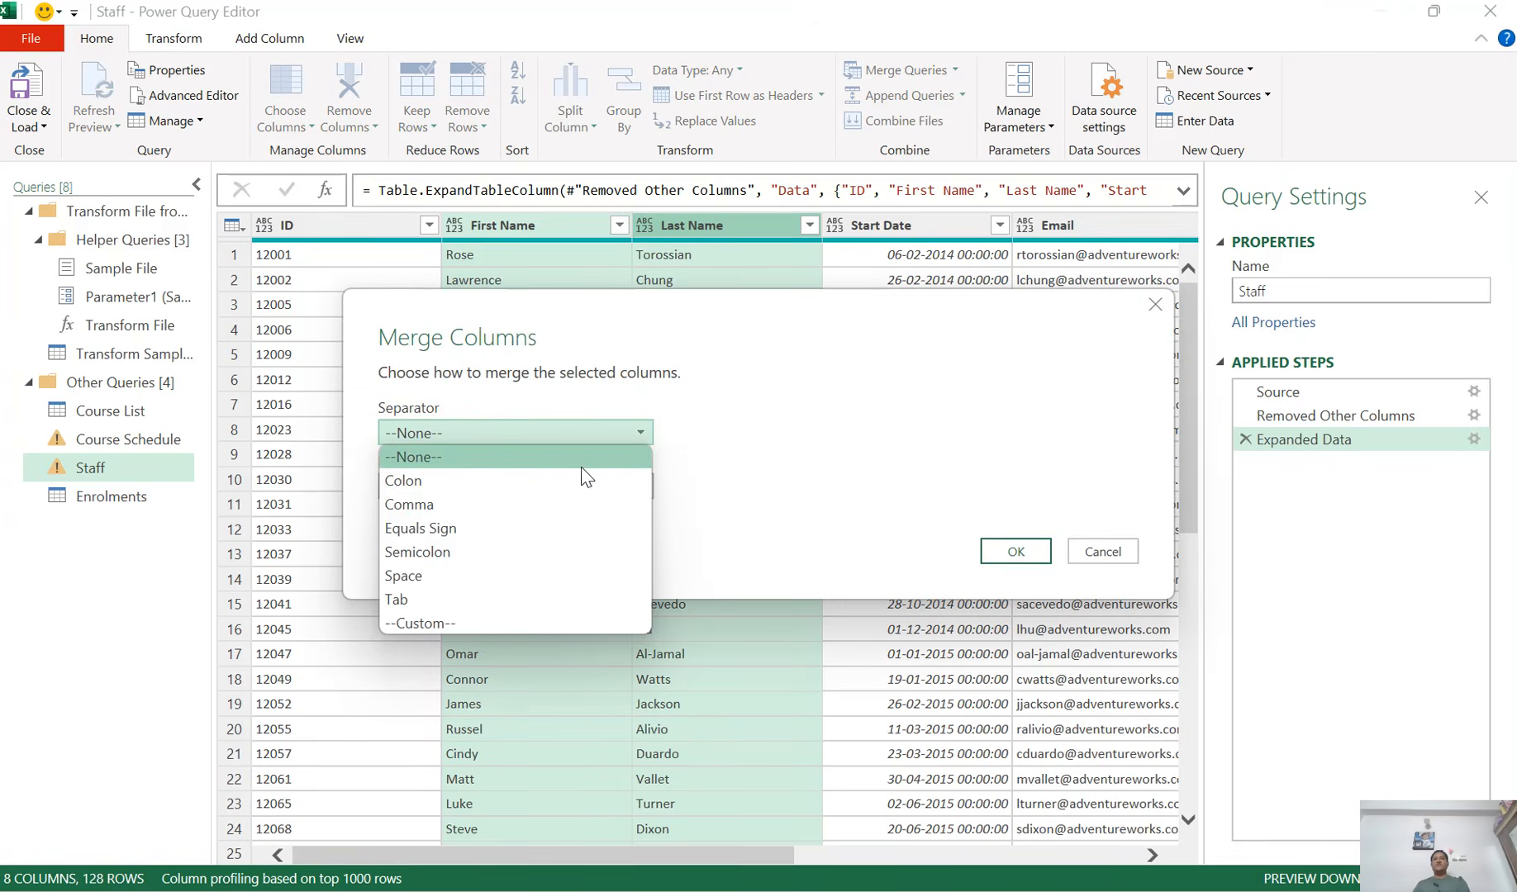
click(491, 578)
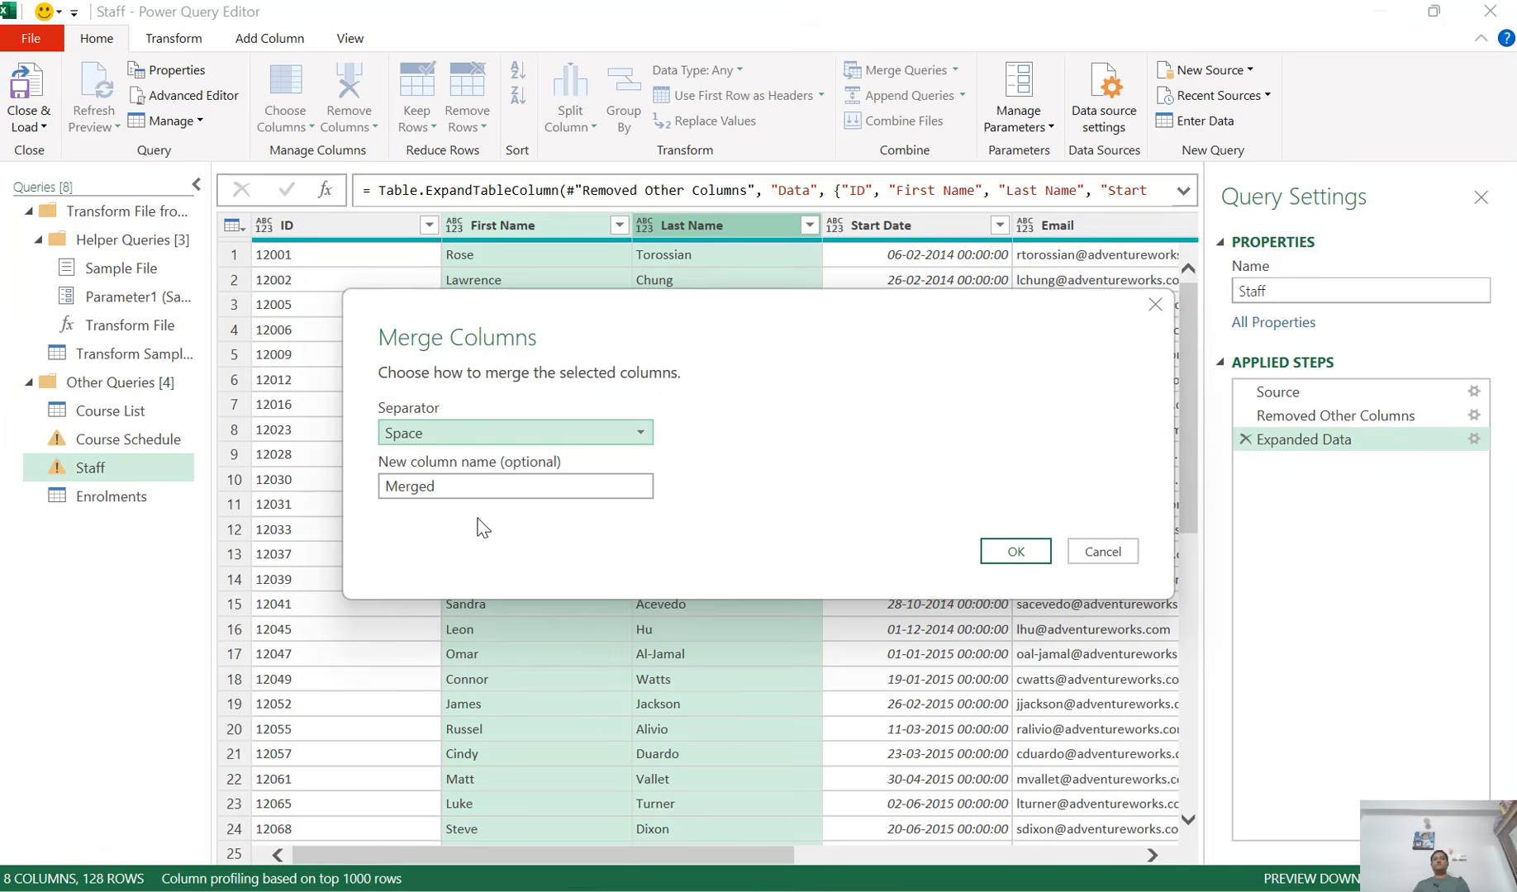
drag(444, 487, 379, 487)
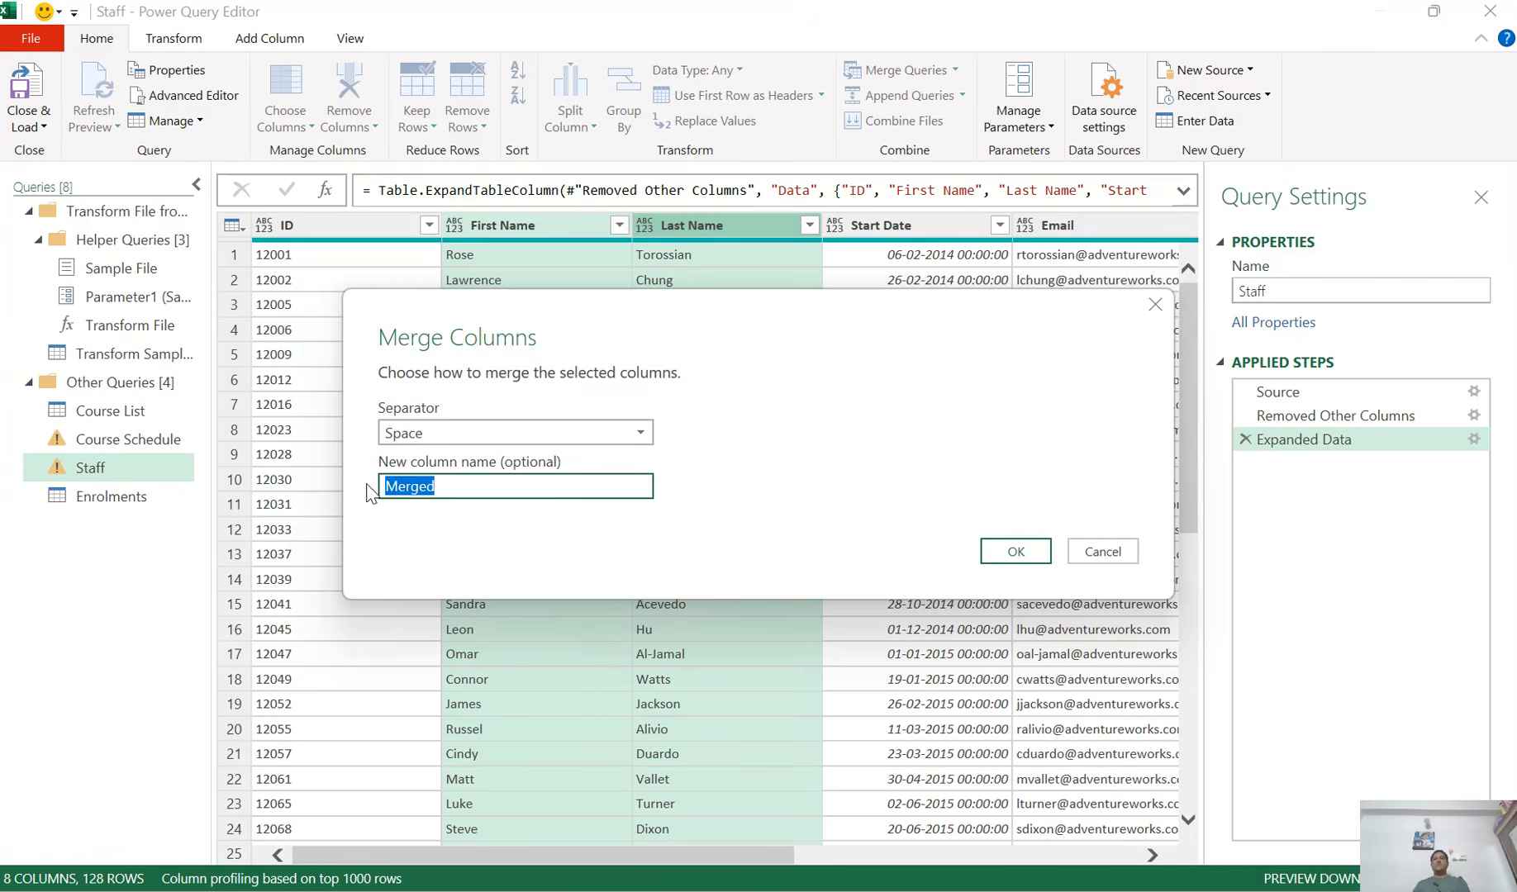
text(Staff)
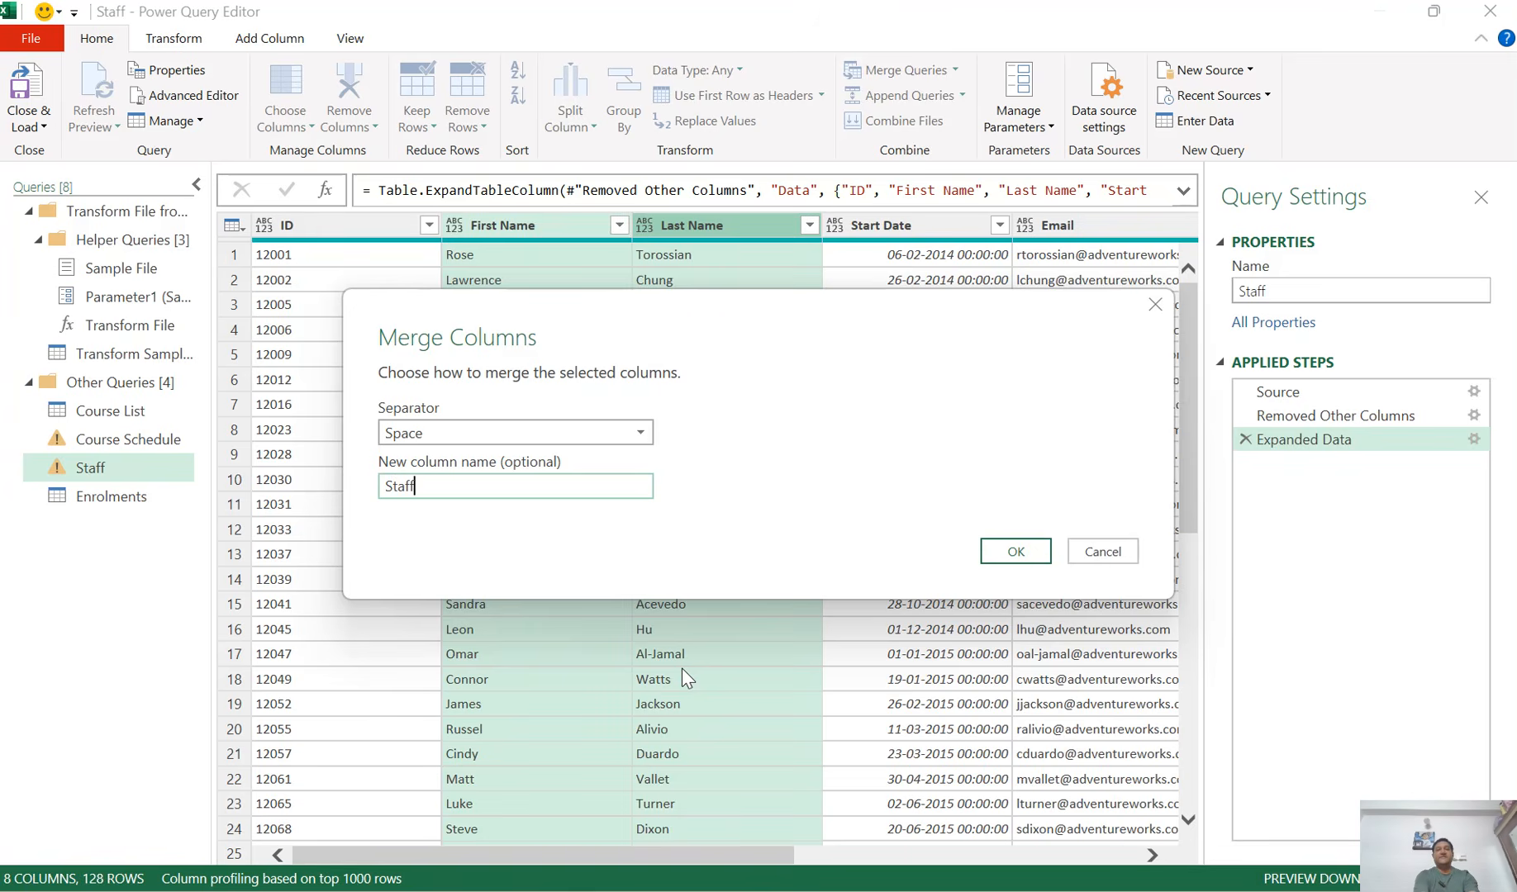
text( Name)
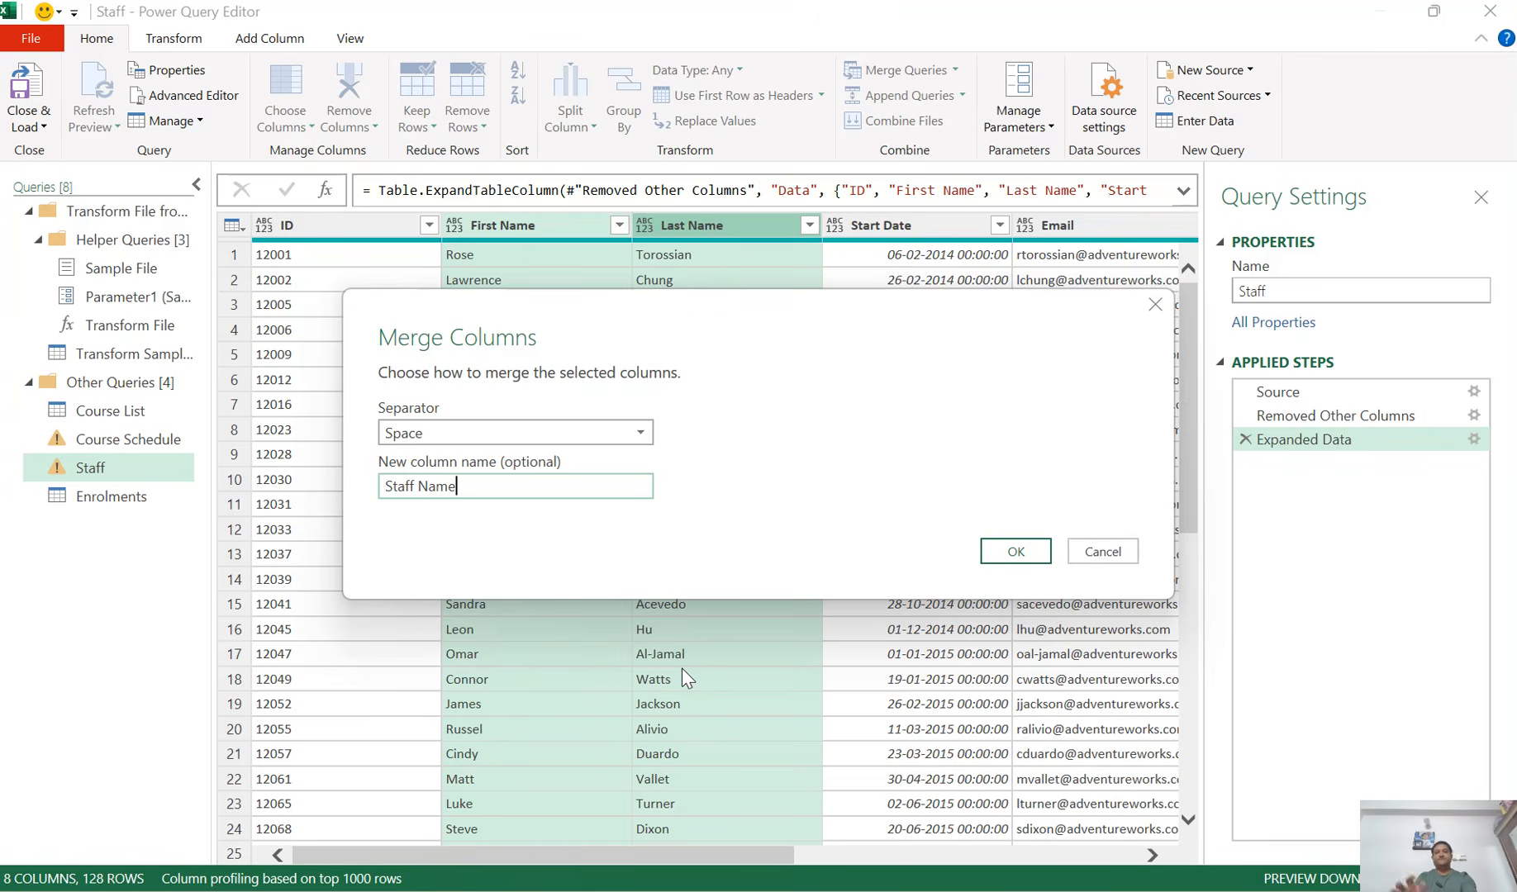
click(1016, 552)
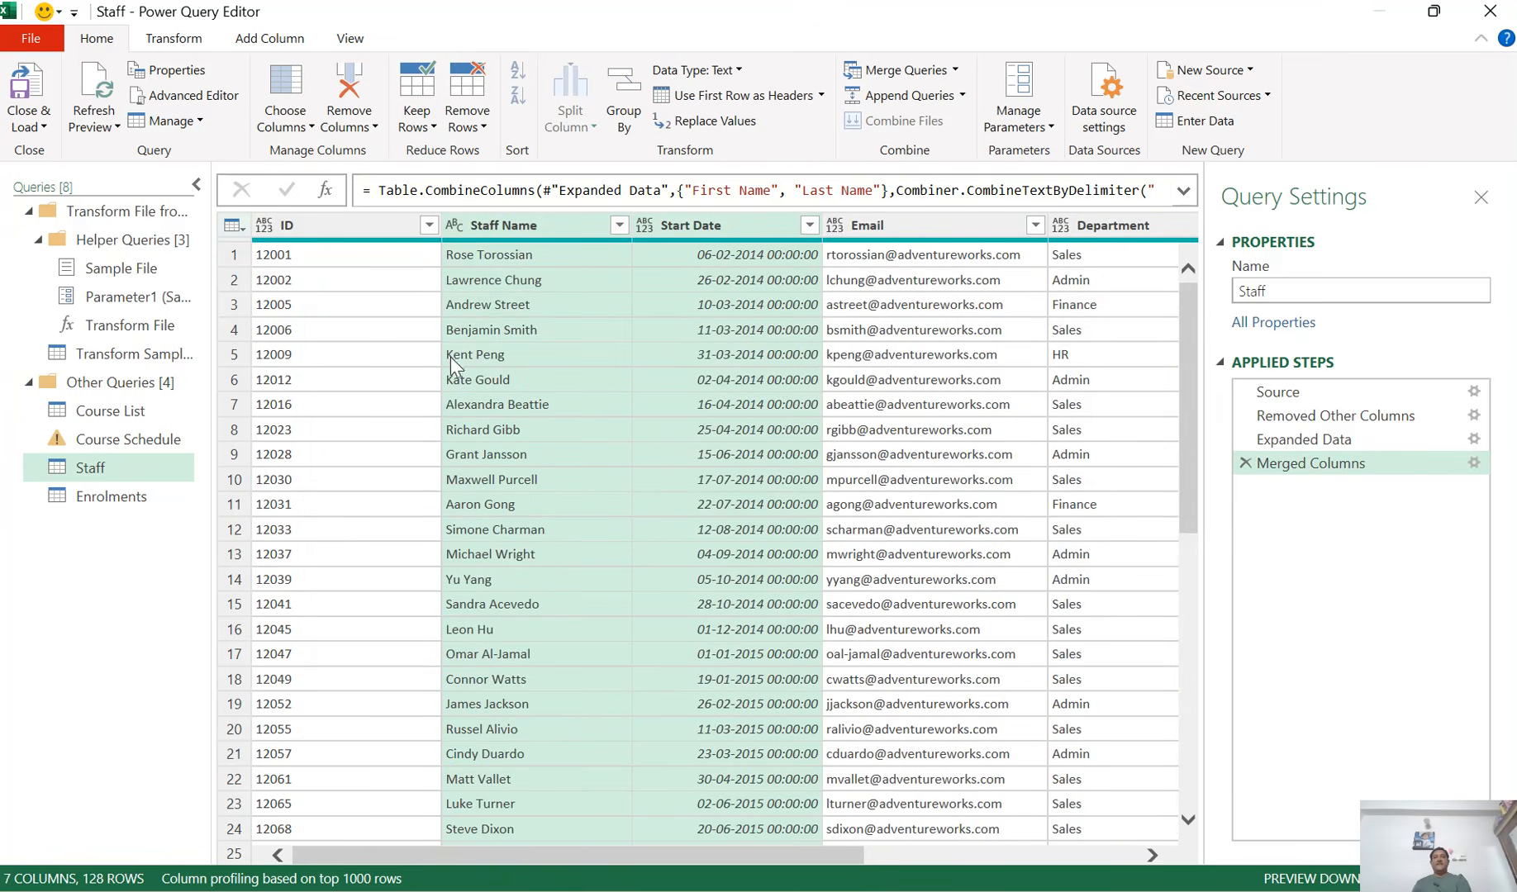
Step: Set the ID column's data type to Text and the Start Date column's data type to Date
click(263, 233)
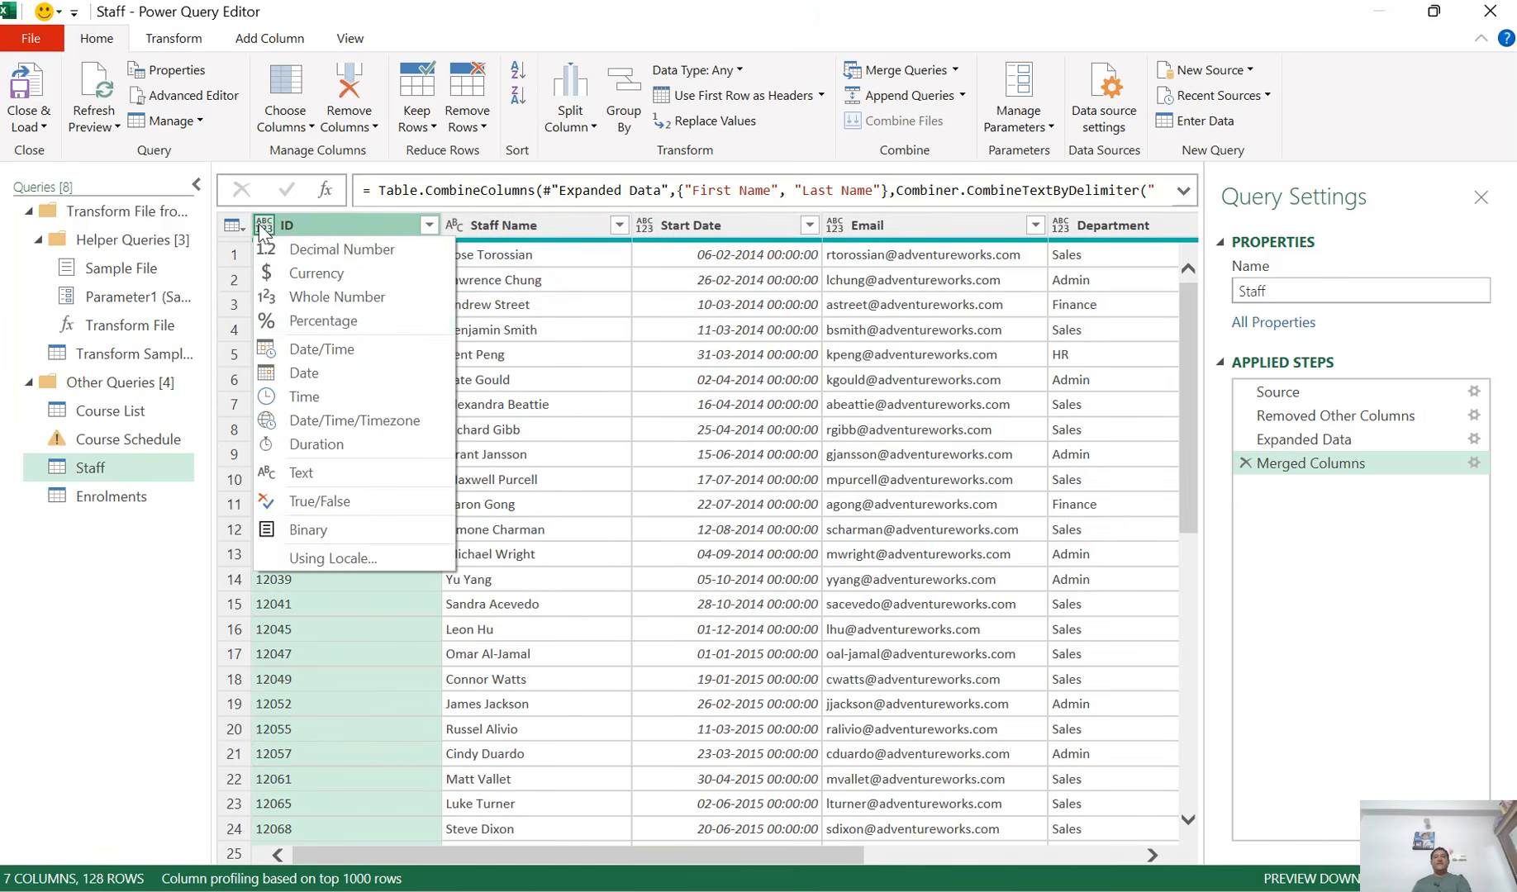
click(304, 476)
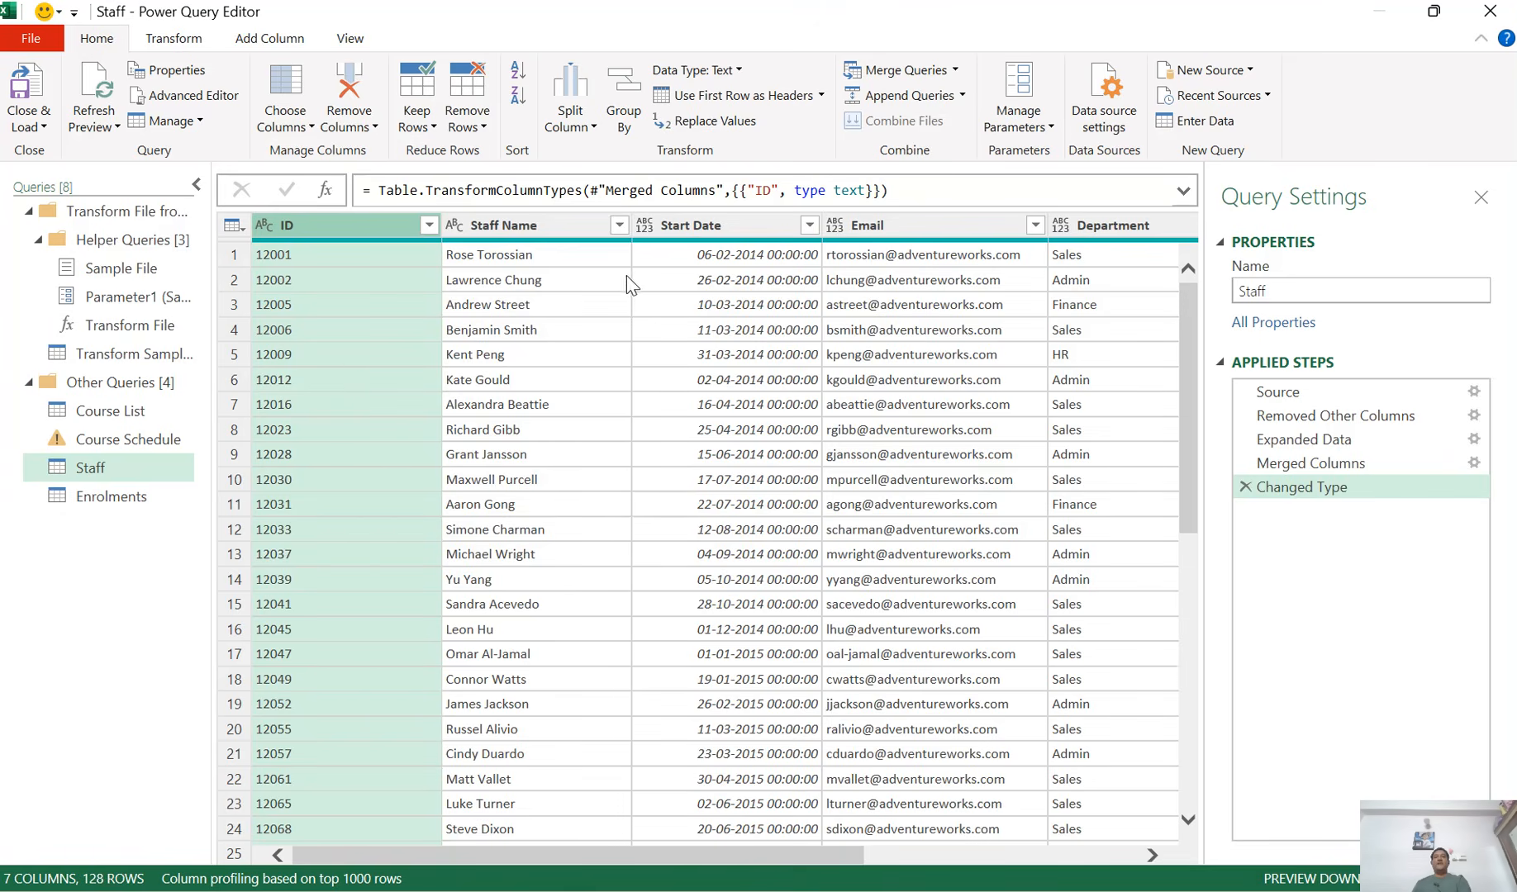
click(645, 226)
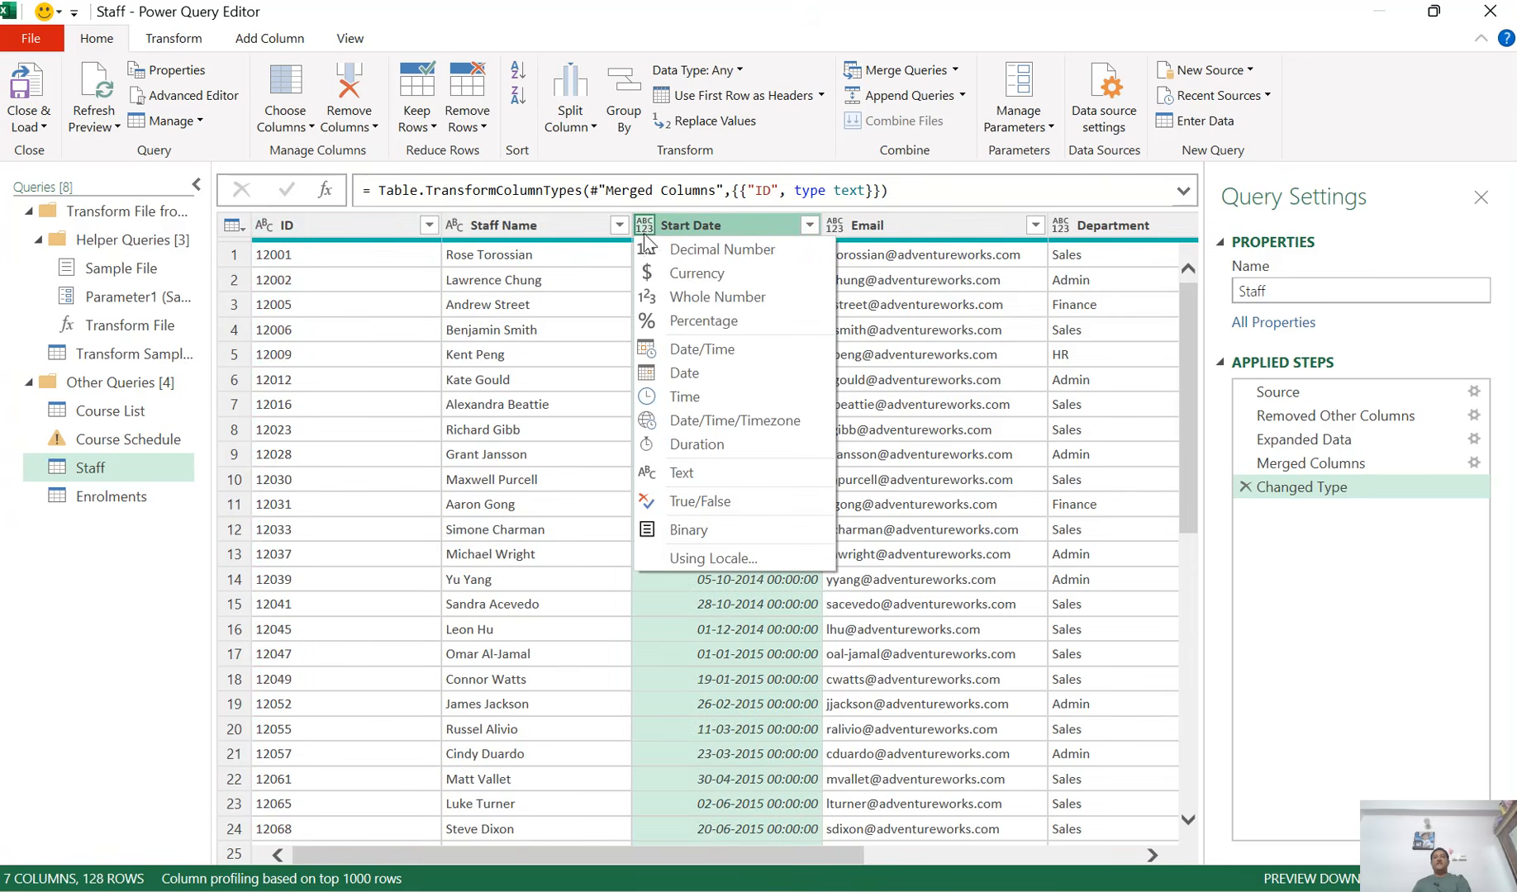
click(696, 375)
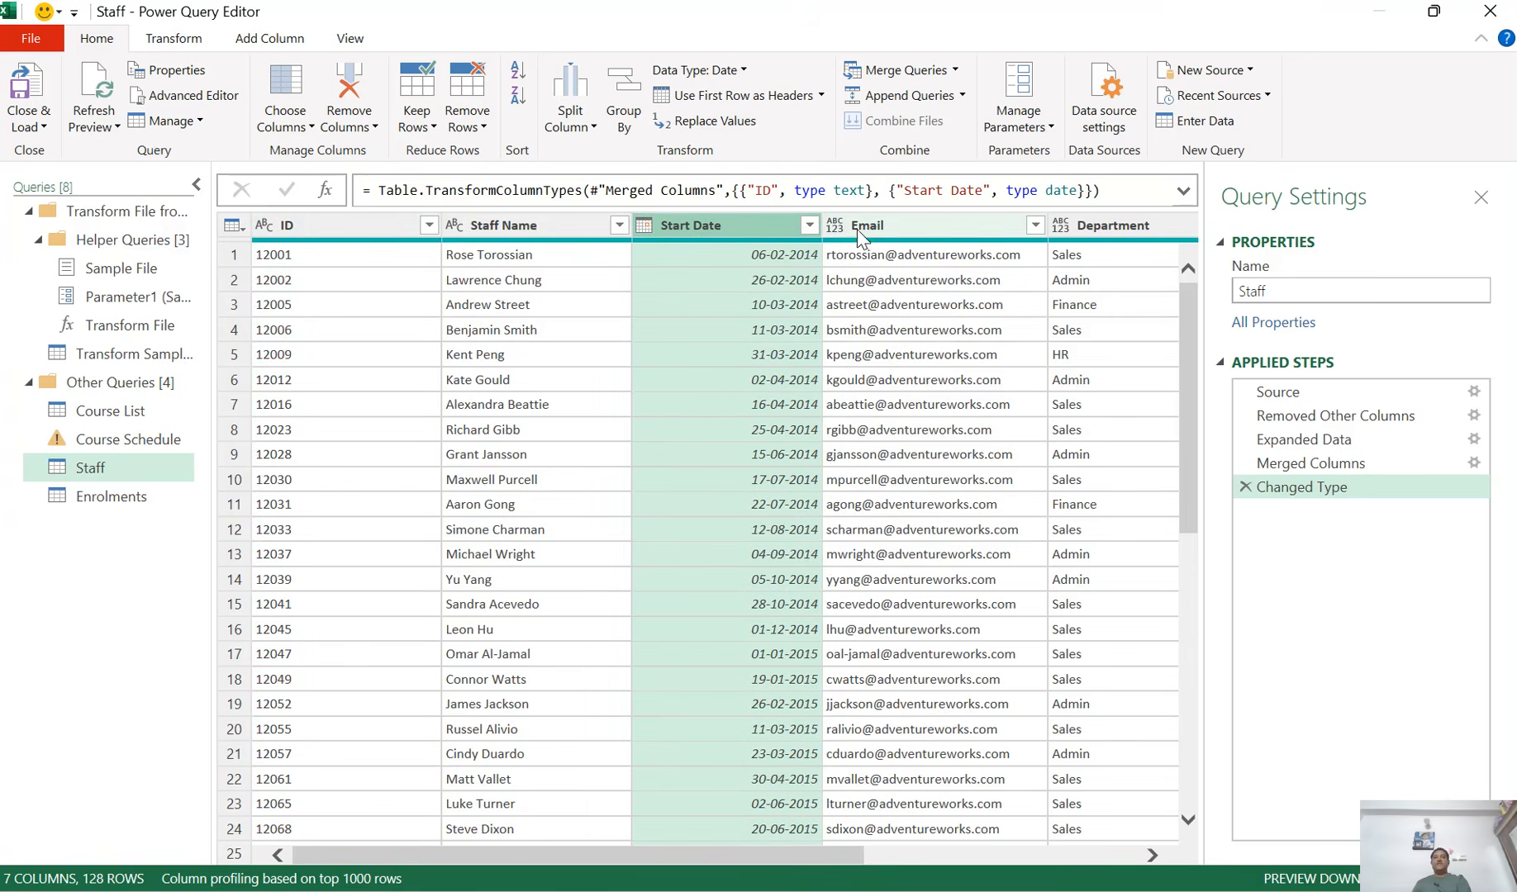
Step: Set the data type of the Email, Department, Manager and Location columns to Text
click(835, 225)
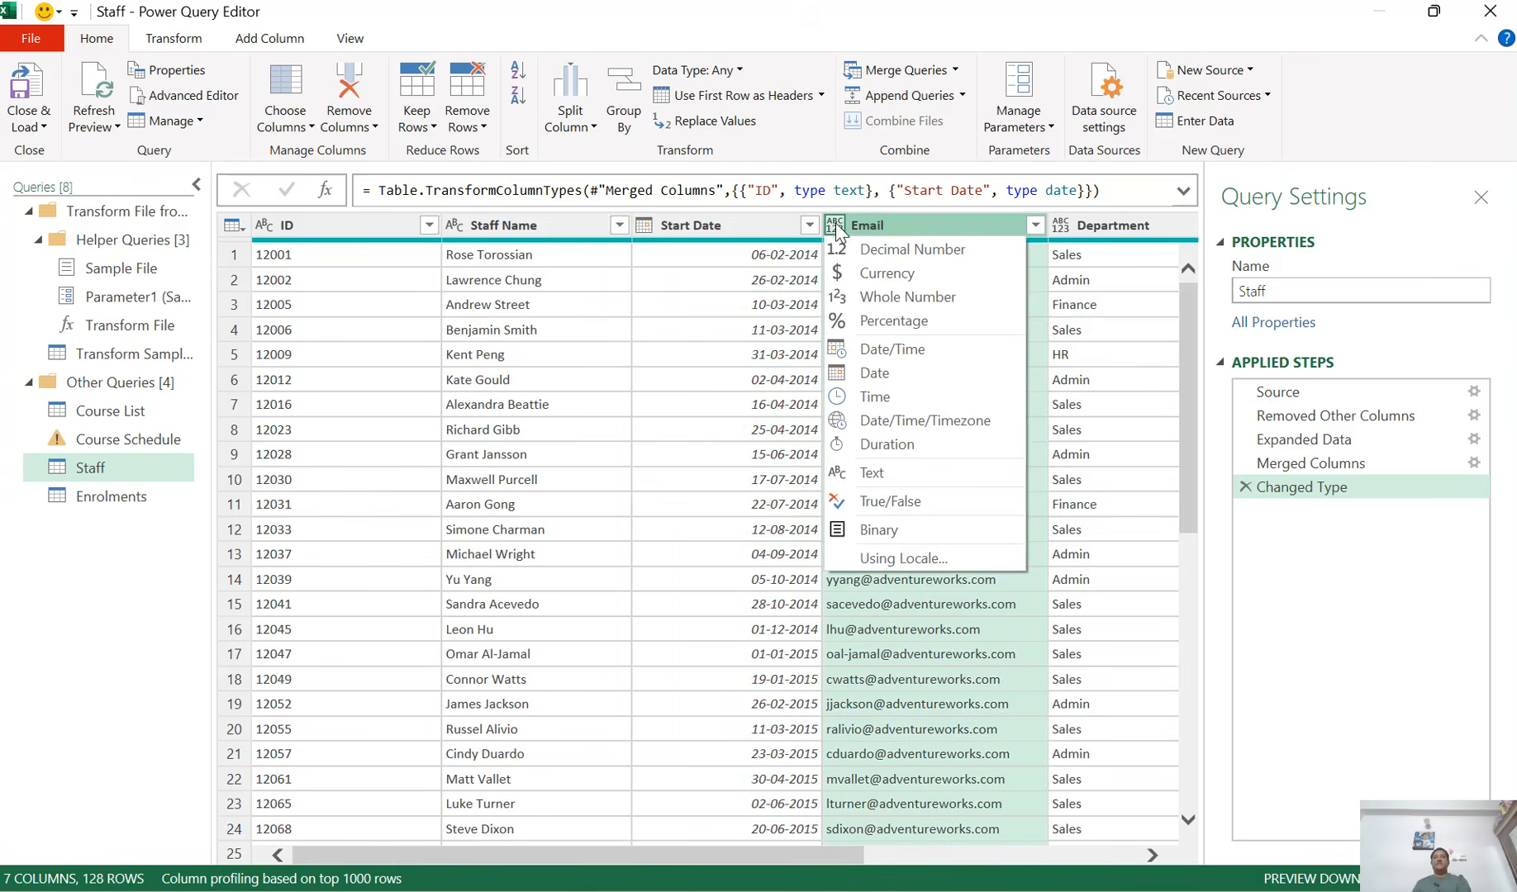
click(892, 476)
drag(853, 855, 1127, 855)
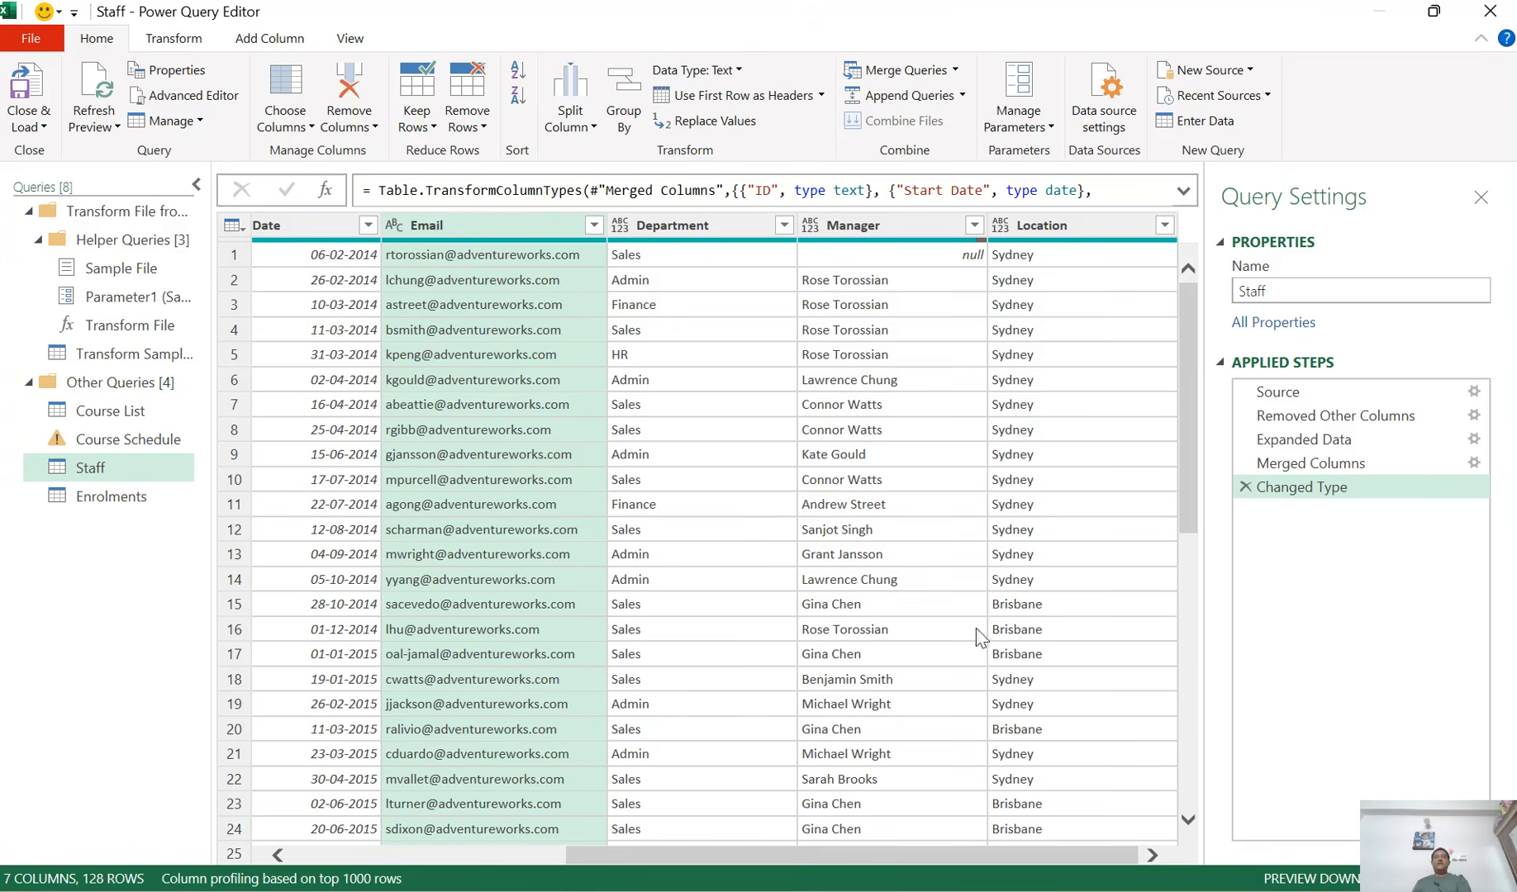
click(625, 236)
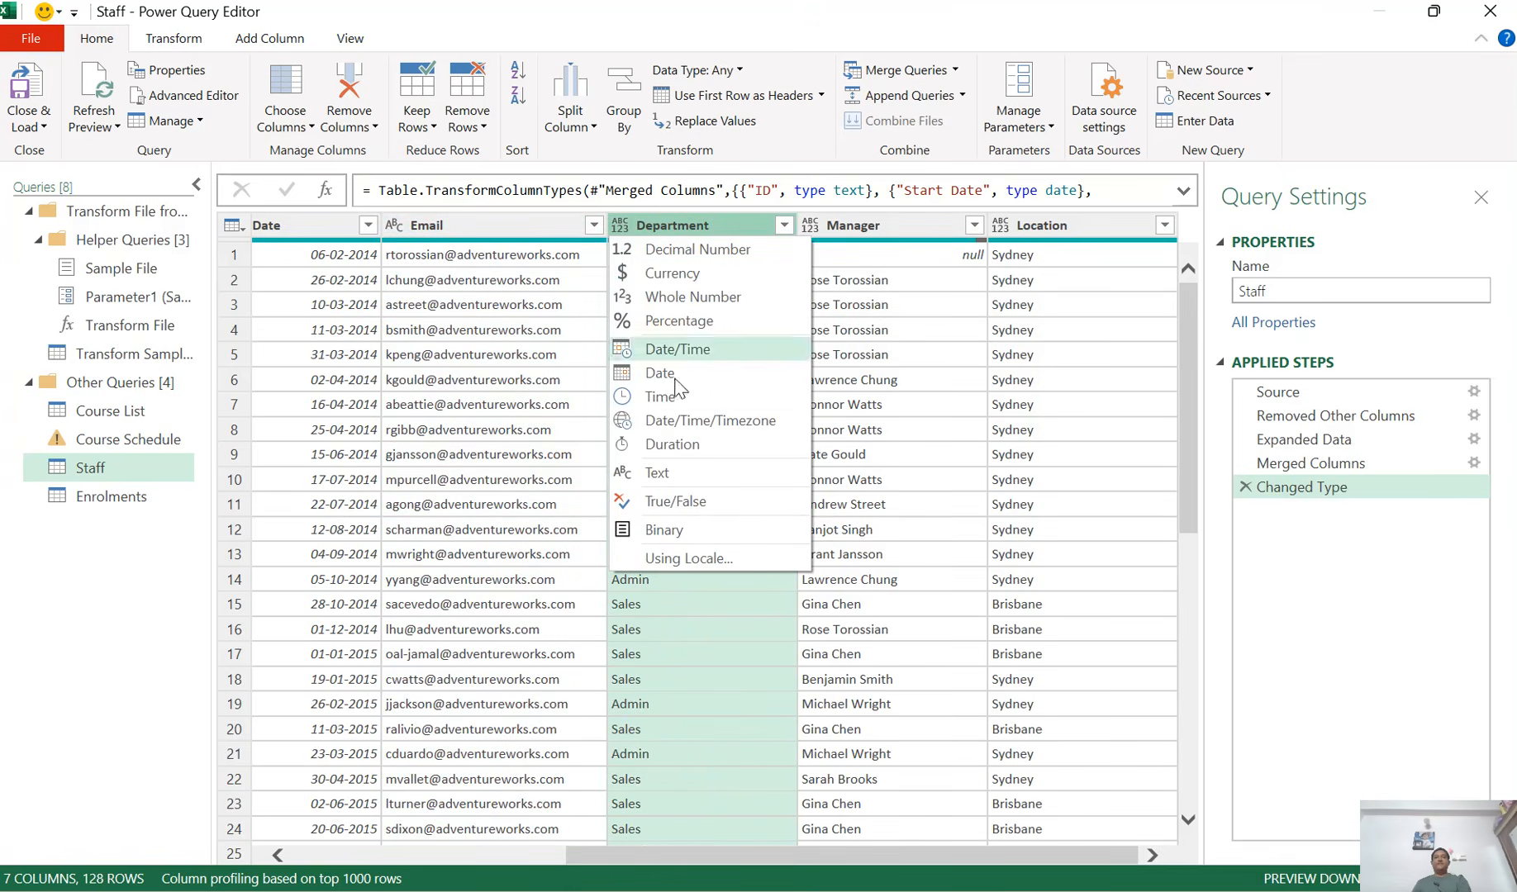
click(694, 480)
click(830, 224)
click(867, 475)
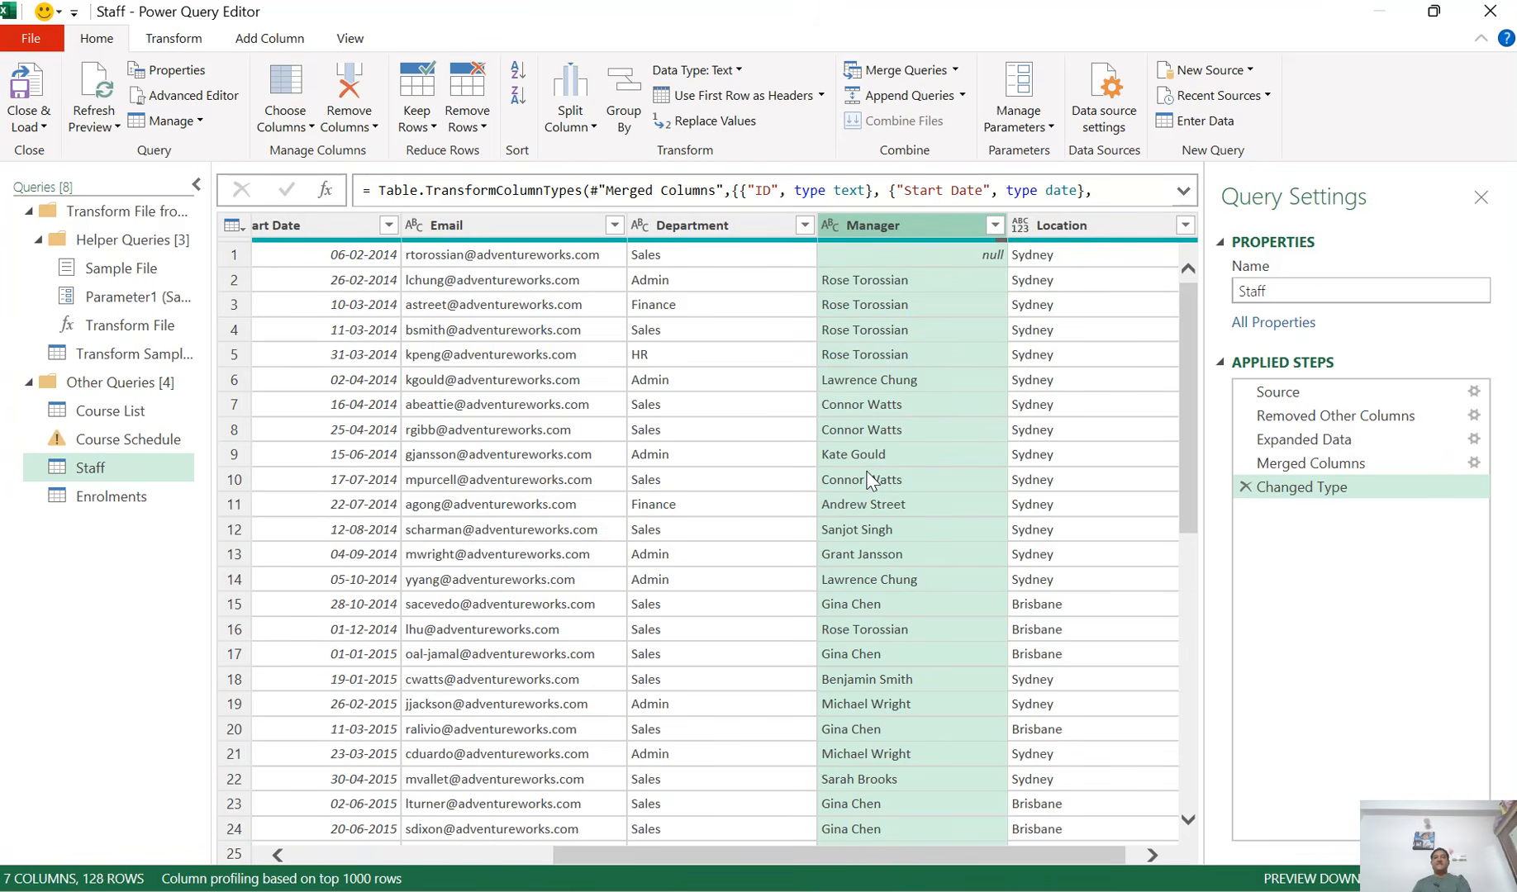
click(1024, 231)
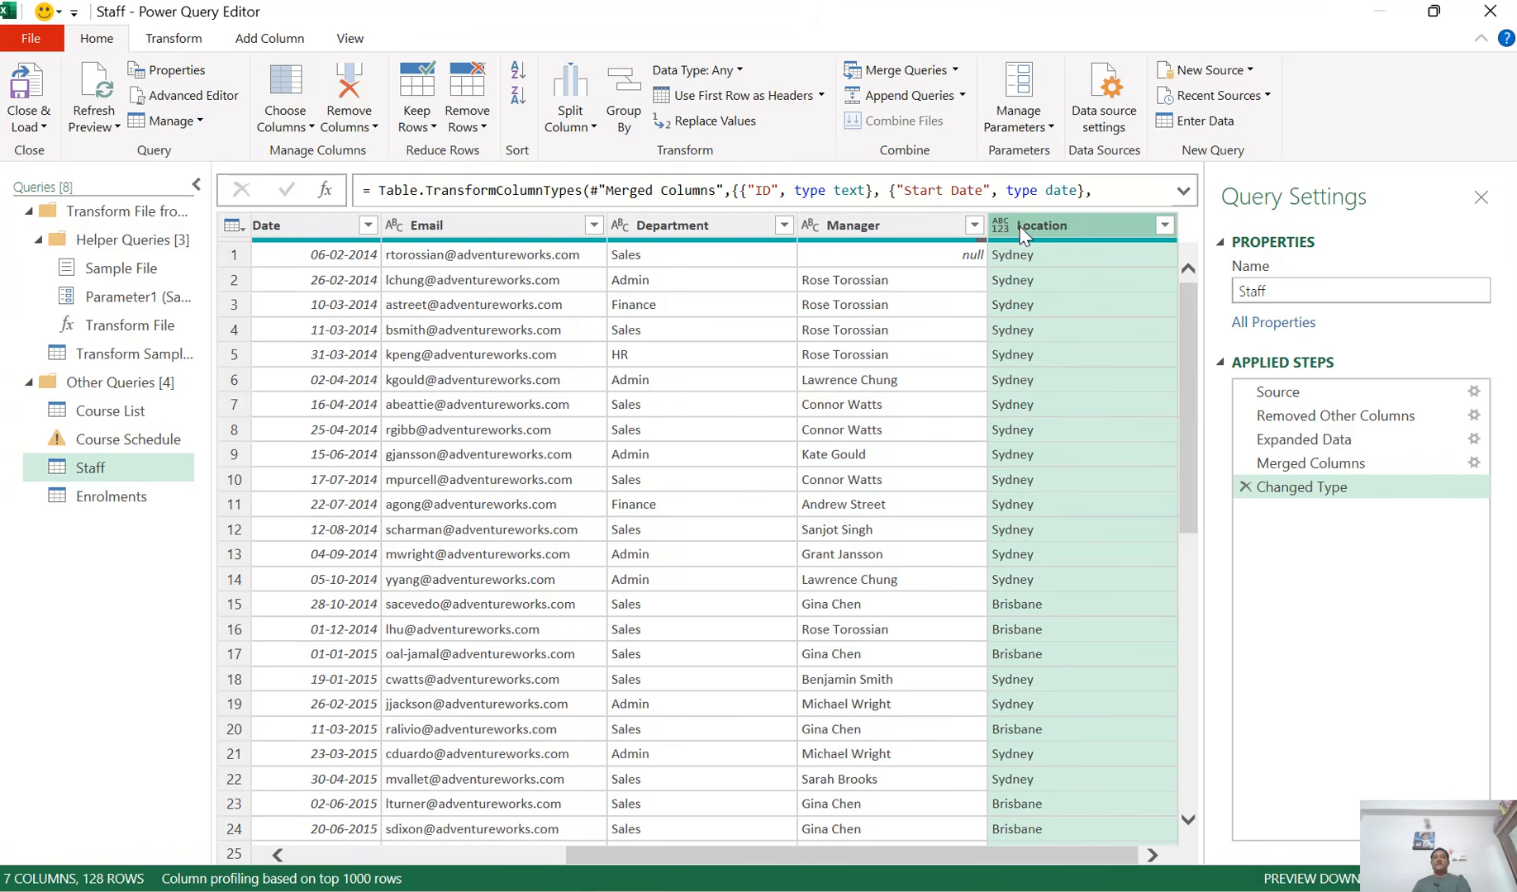
click(1002, 225)
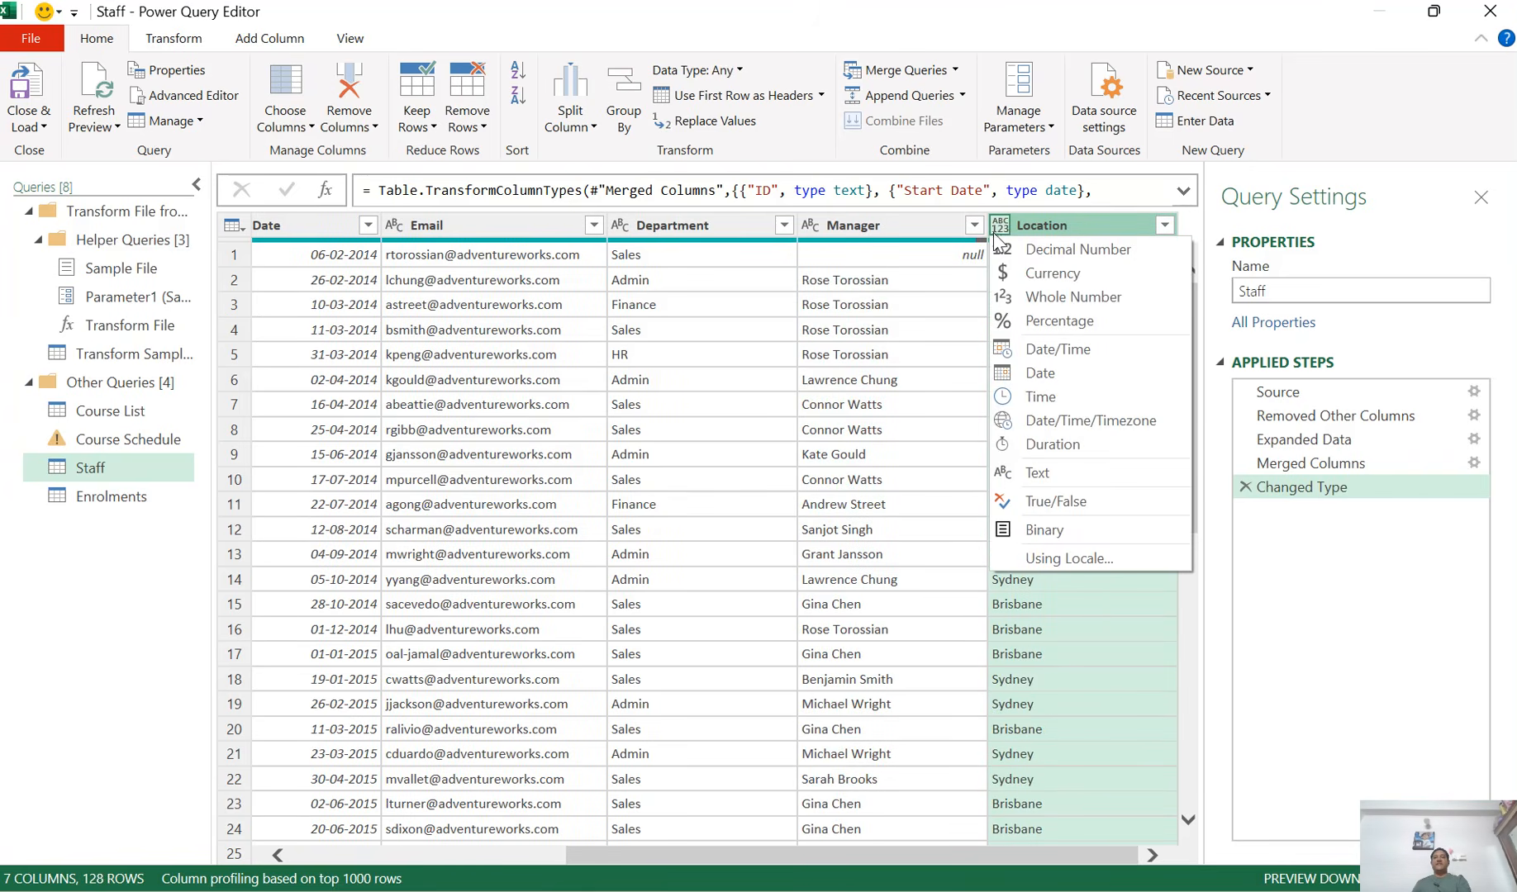
click(1036, 472)
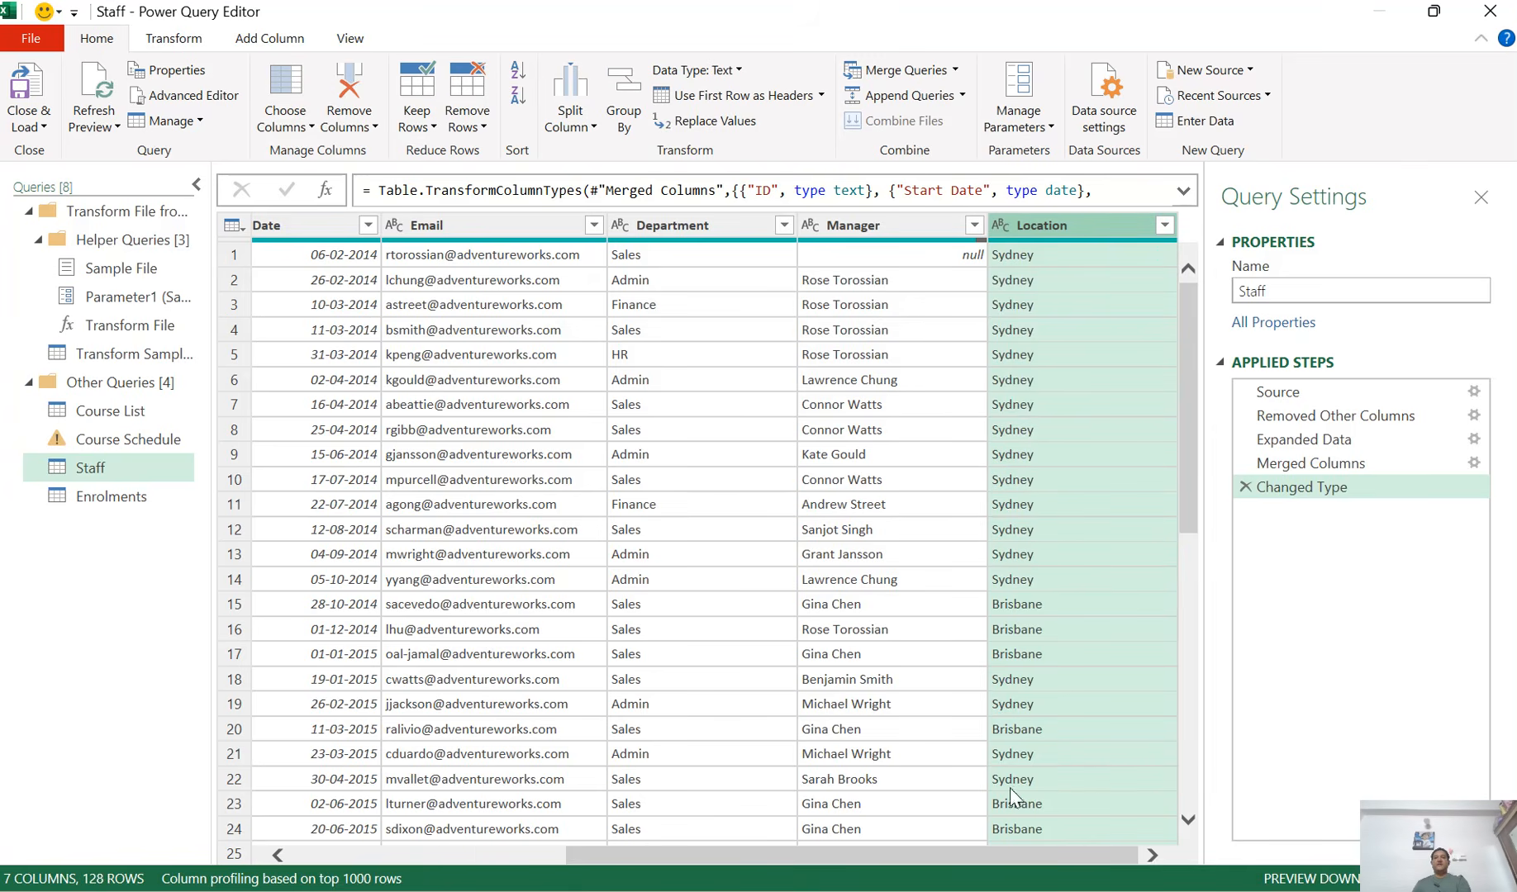
drag(990, 859, 680, 887)
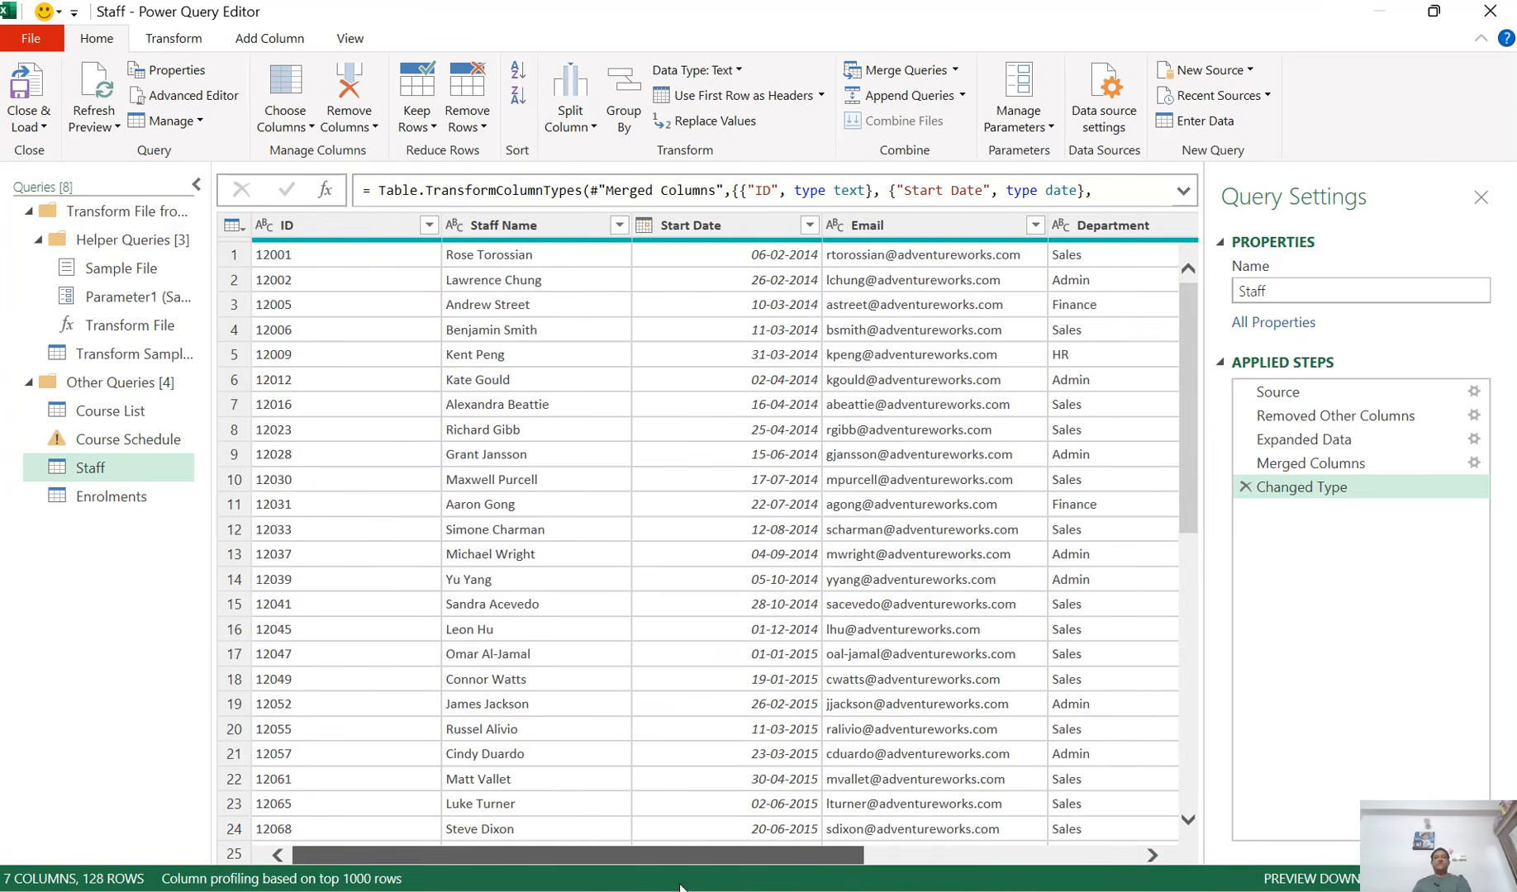
Step: Rename the query to Staff List, and close the query editor while loading the result to the workbook
click(1336, 291)
text(List)
key(Return)
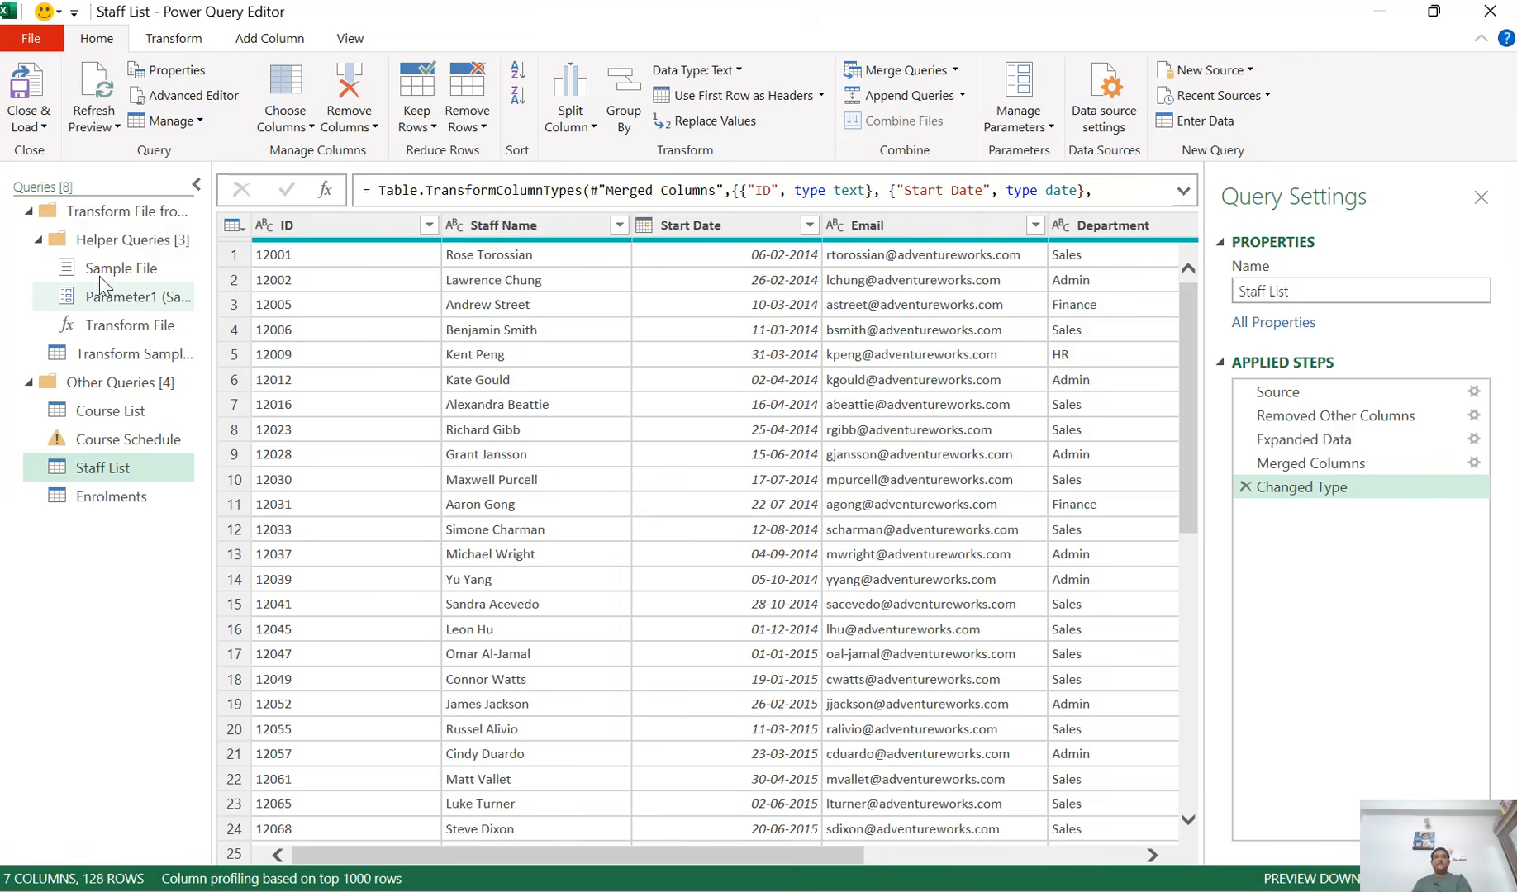
click(45, 128)
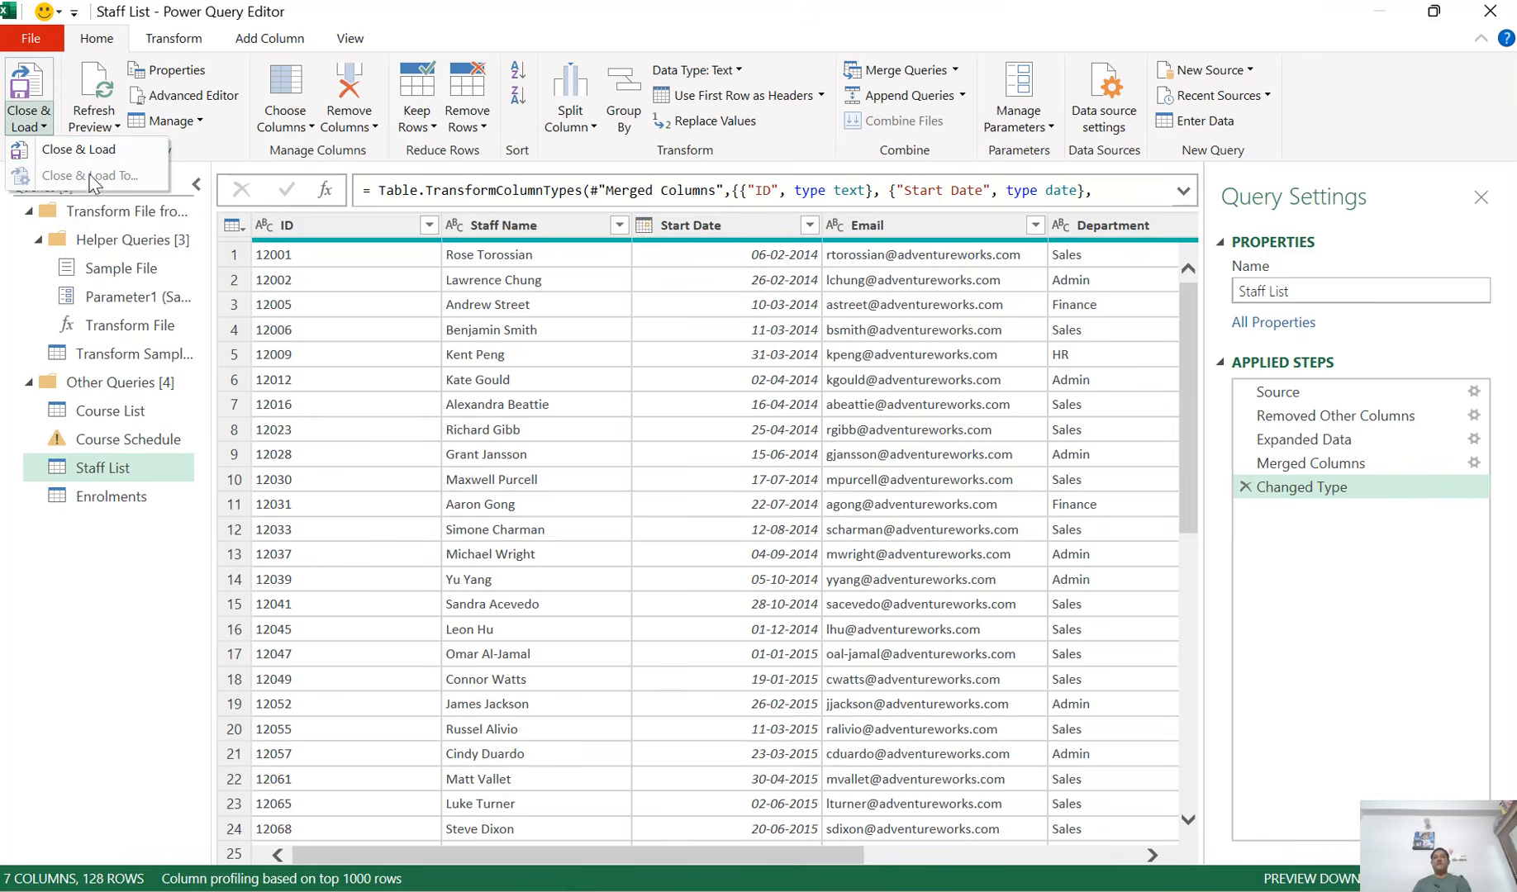
click(79, 149)
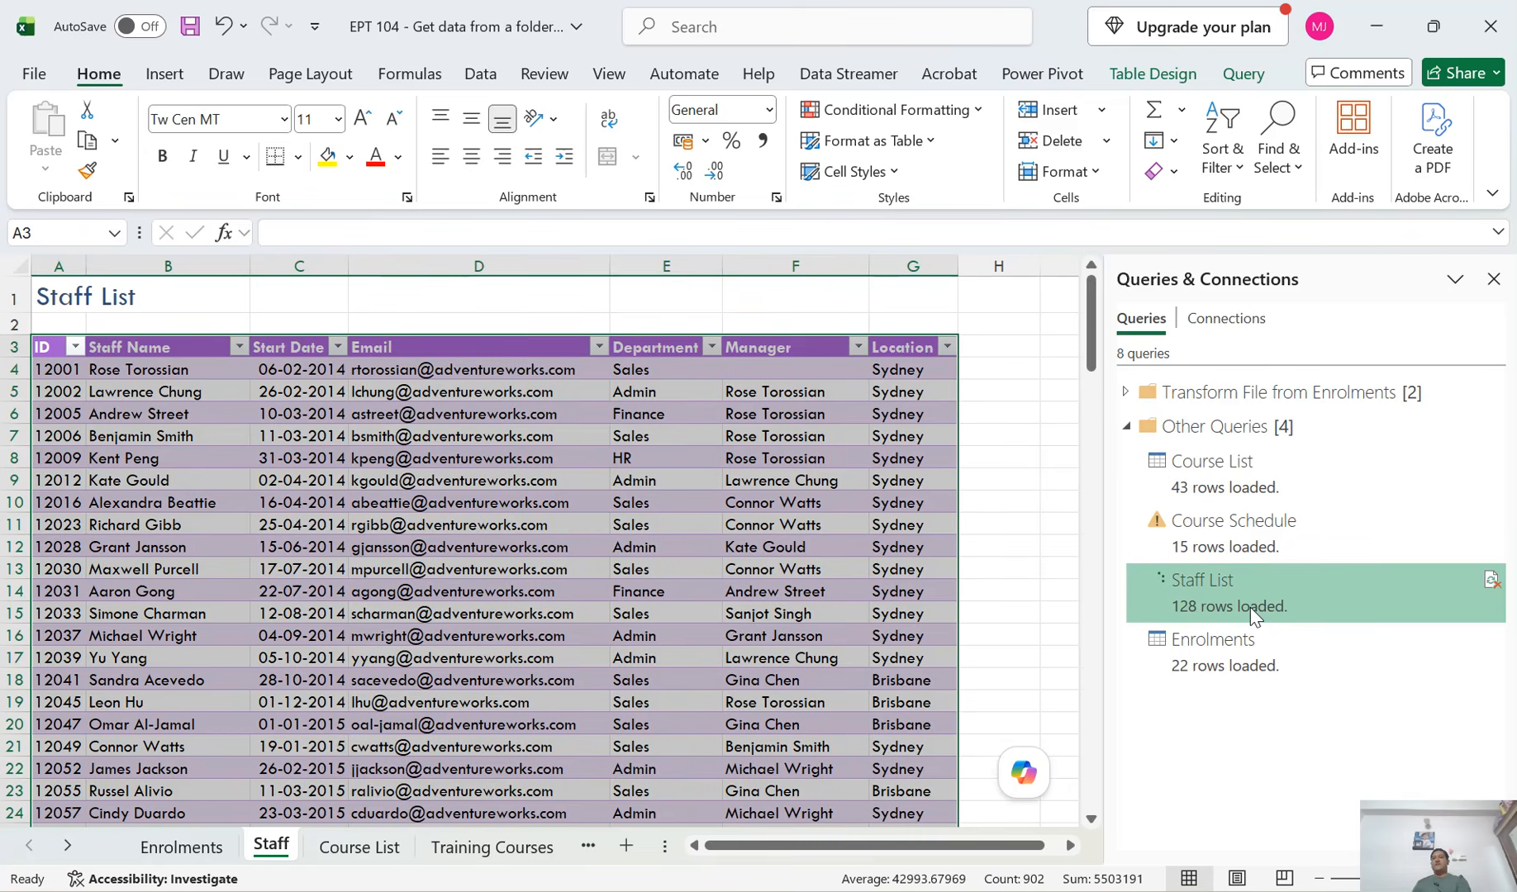
Step: Inspect the Course Schedule query's error details and worksheet table, and open the query for editing
mouse_move(1245, 613)
mouse_move(1157, 598)
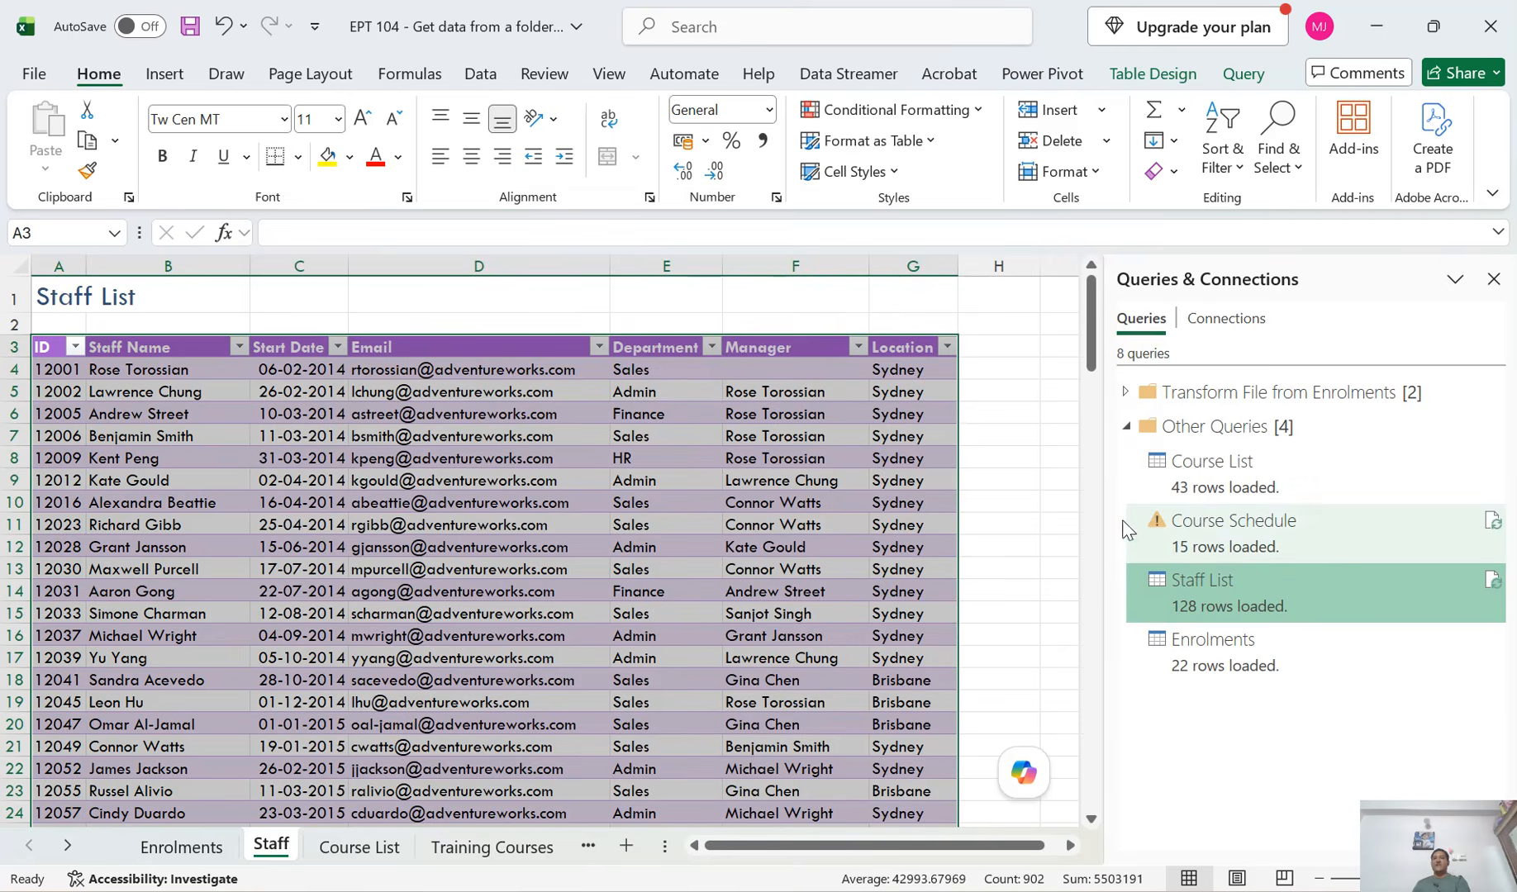
mouse_move(1210, 550)
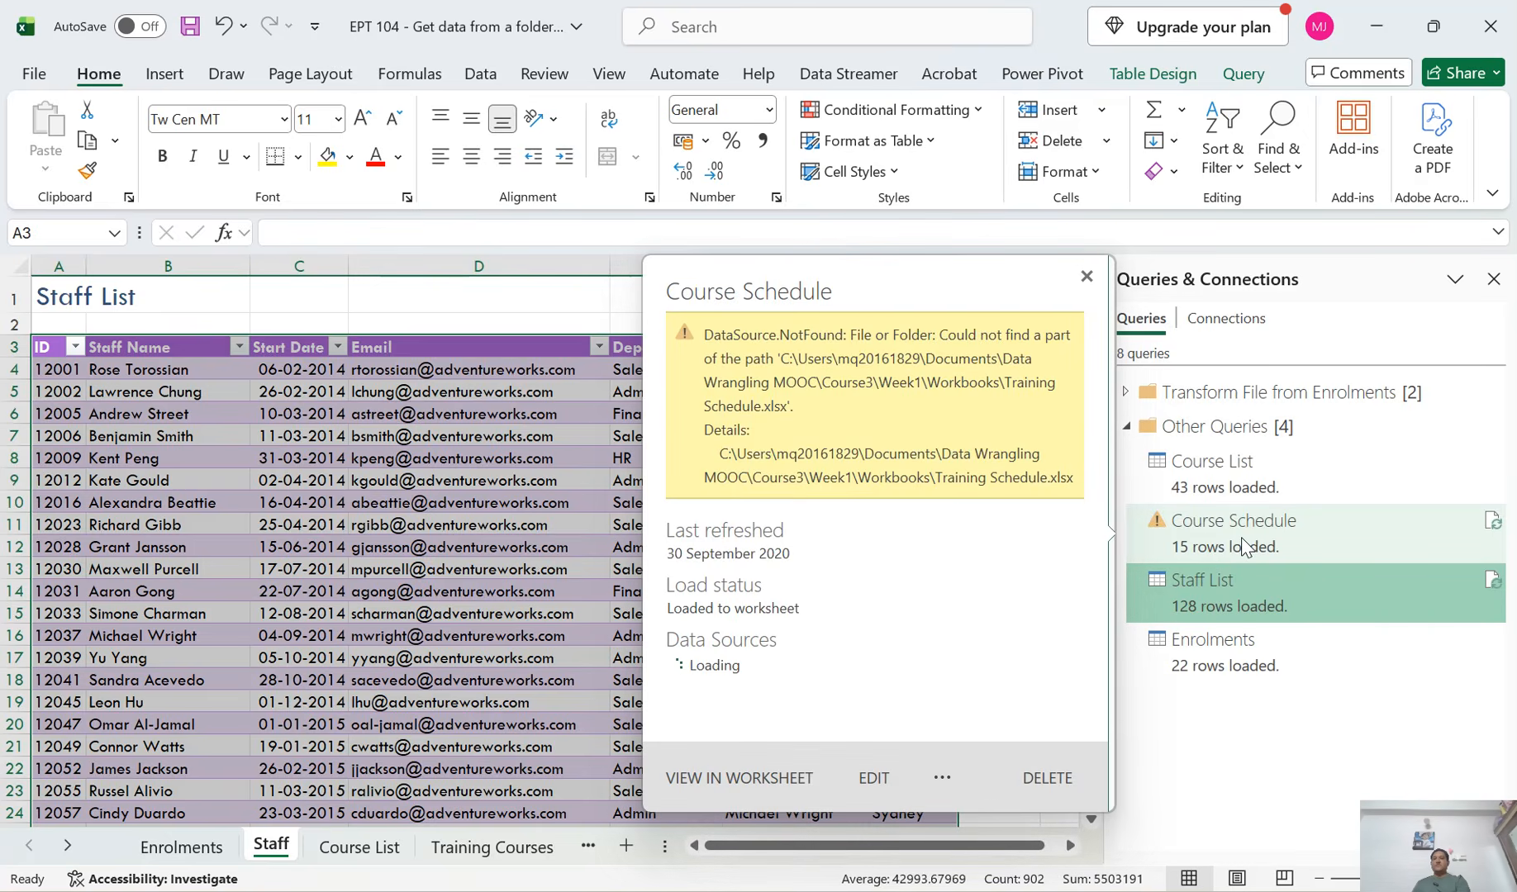
click(1243, 545)
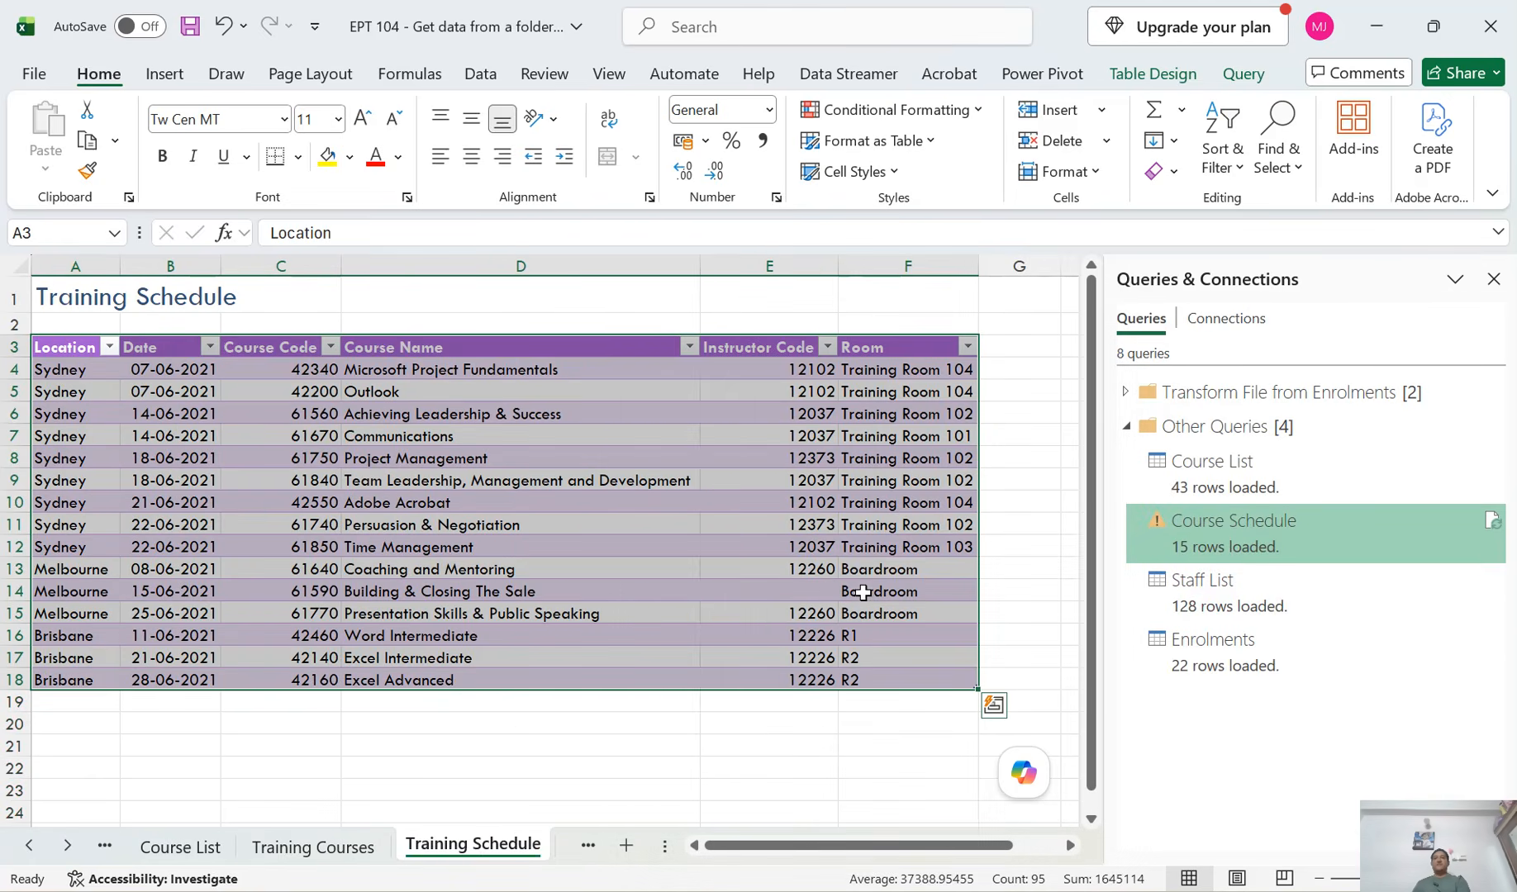
mouse_move(1215, 552)
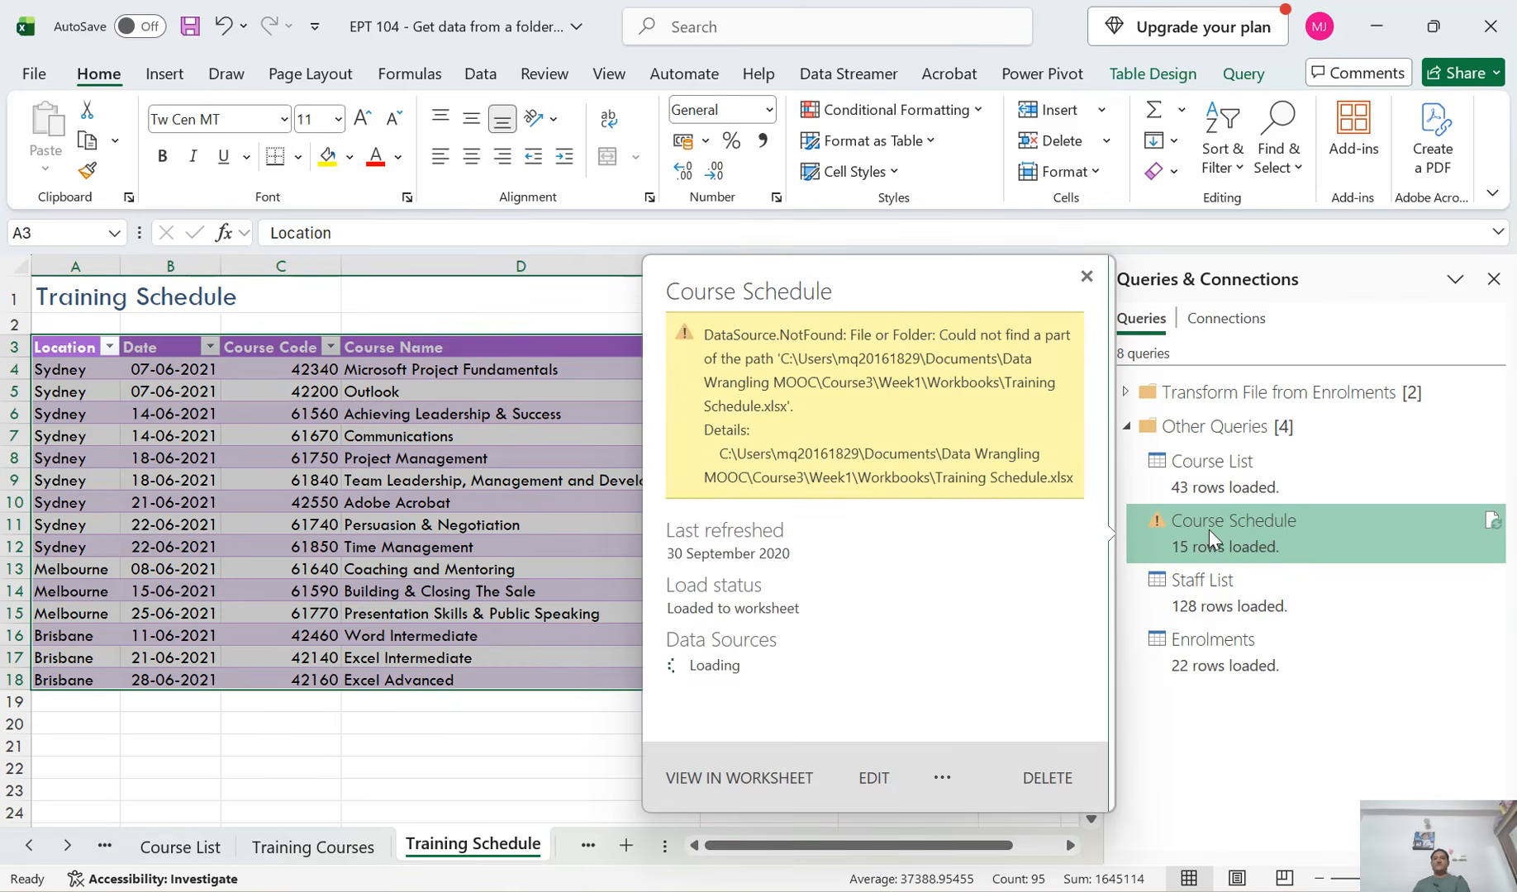
double_click(1209, 530)
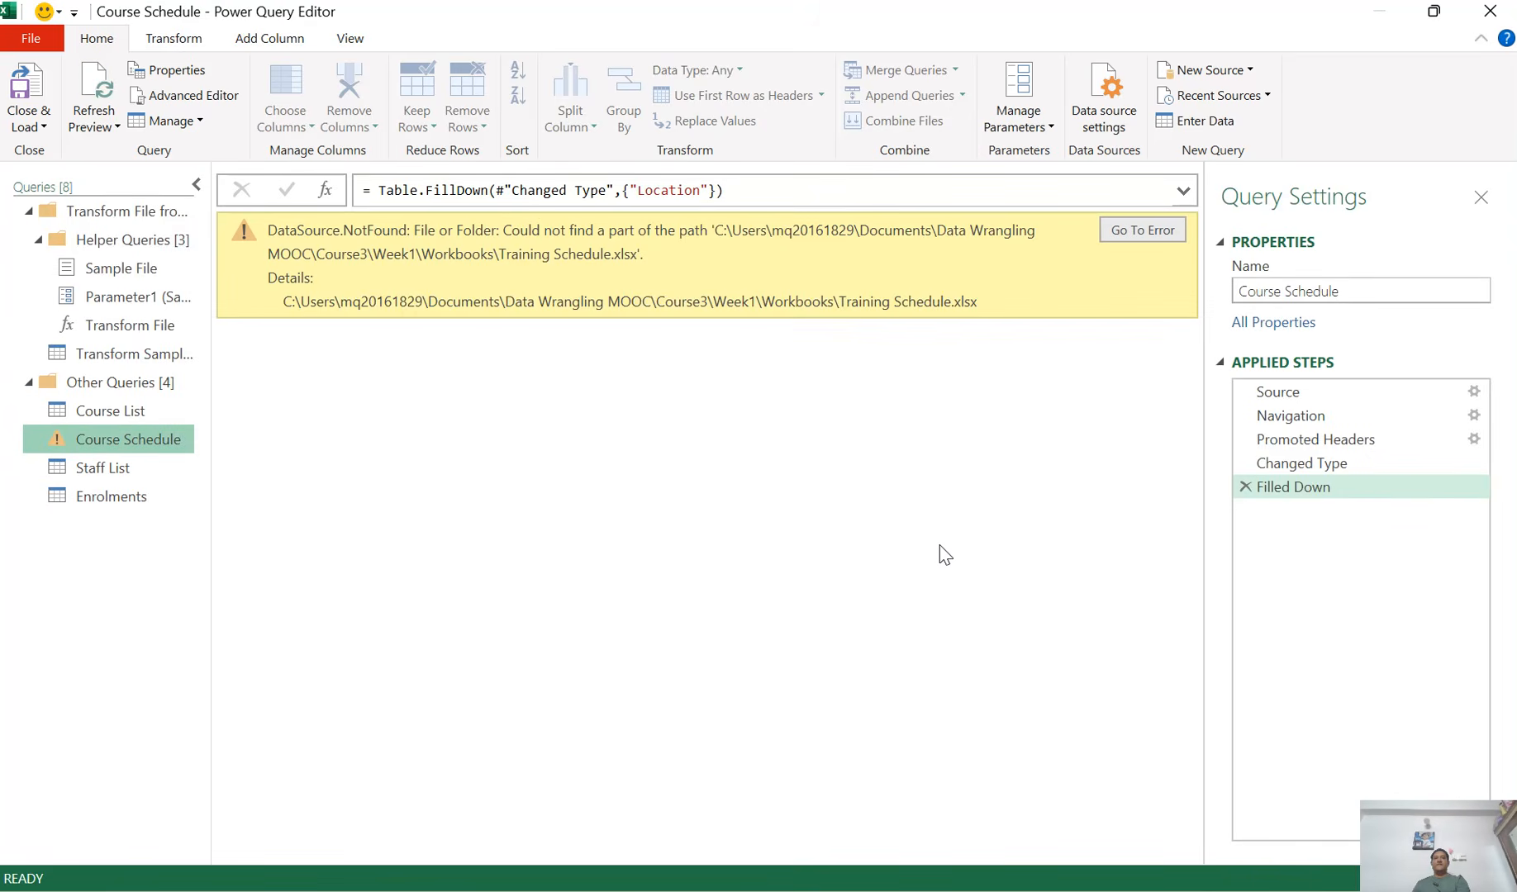
Step: Delete all applied steps after Source from the Course Schedule query
click(1245, 487)
click(1245, 462)
click(1246, 439)
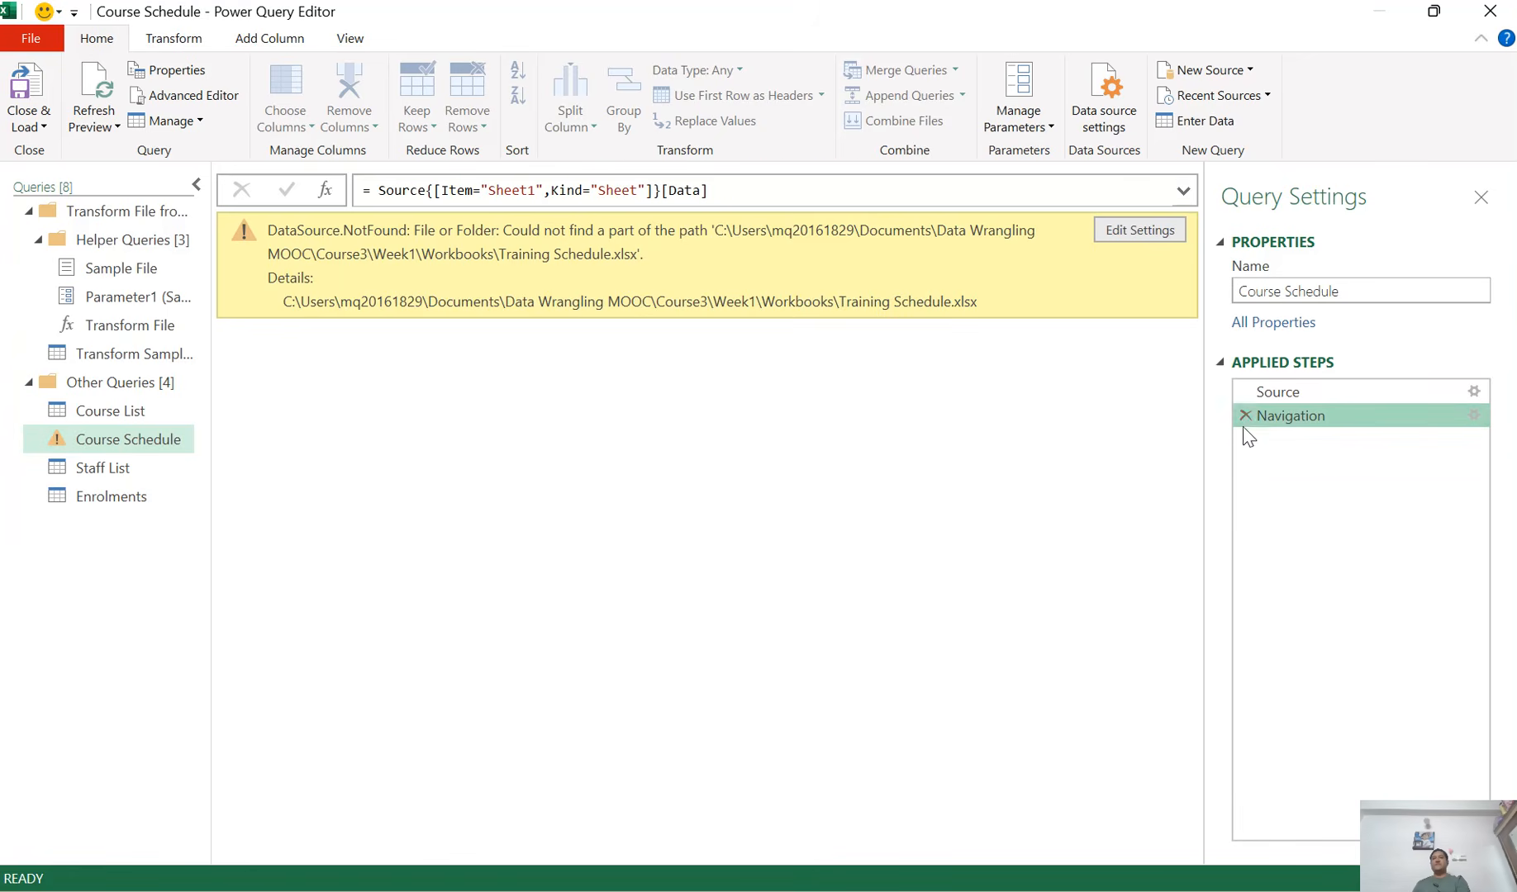
click(1245, 416)
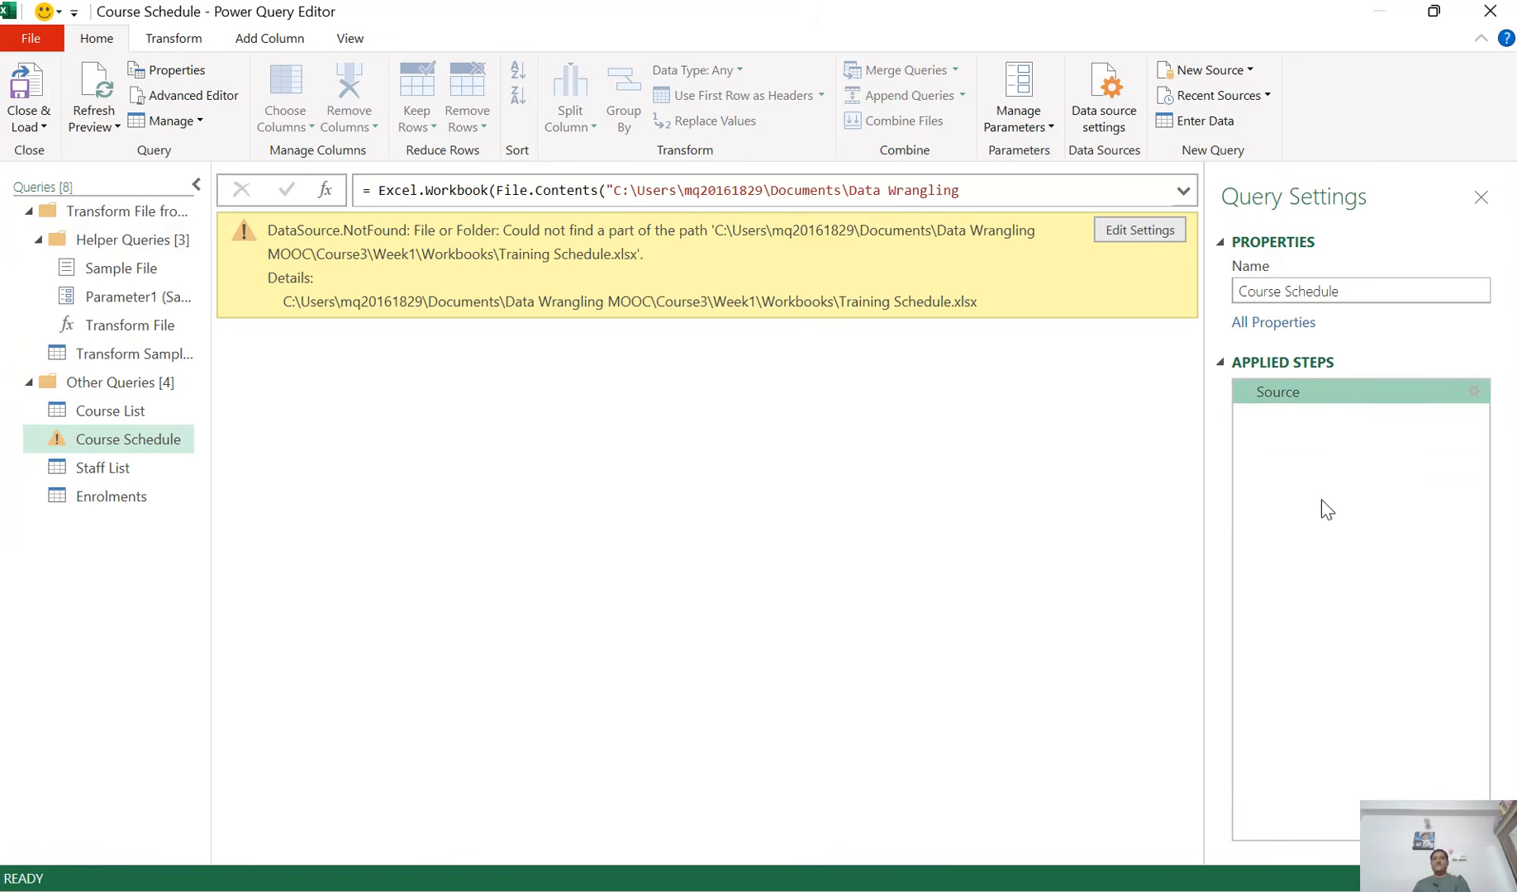
Step: Repoint the Course Schedule query's Source step to Training Schedule.xlsx in the EPT - UNIT - 1 folder
click(1472, 394)
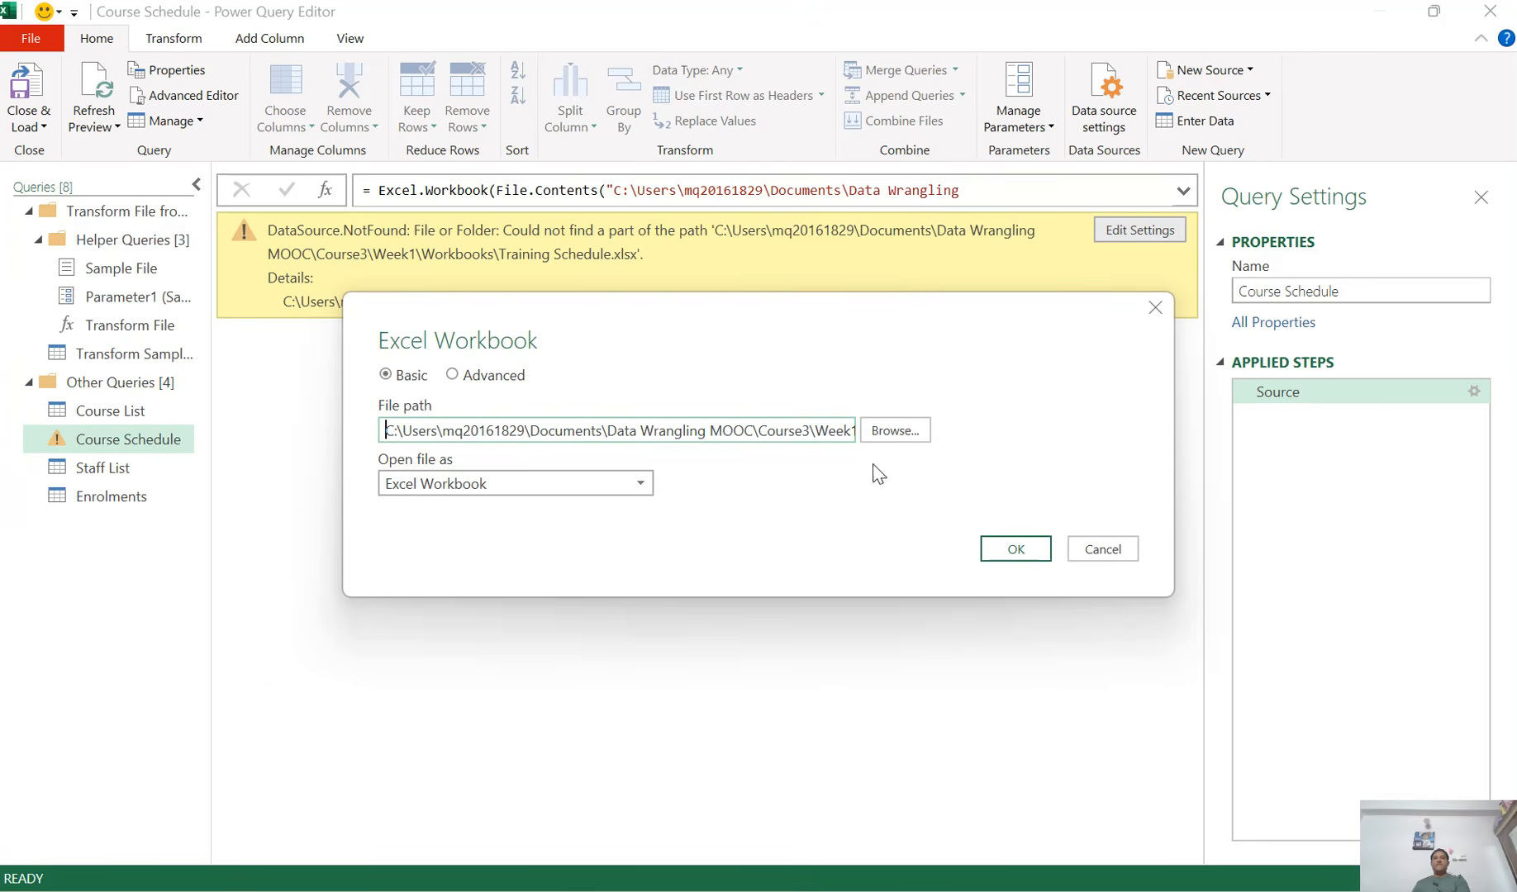
click(894, 430)
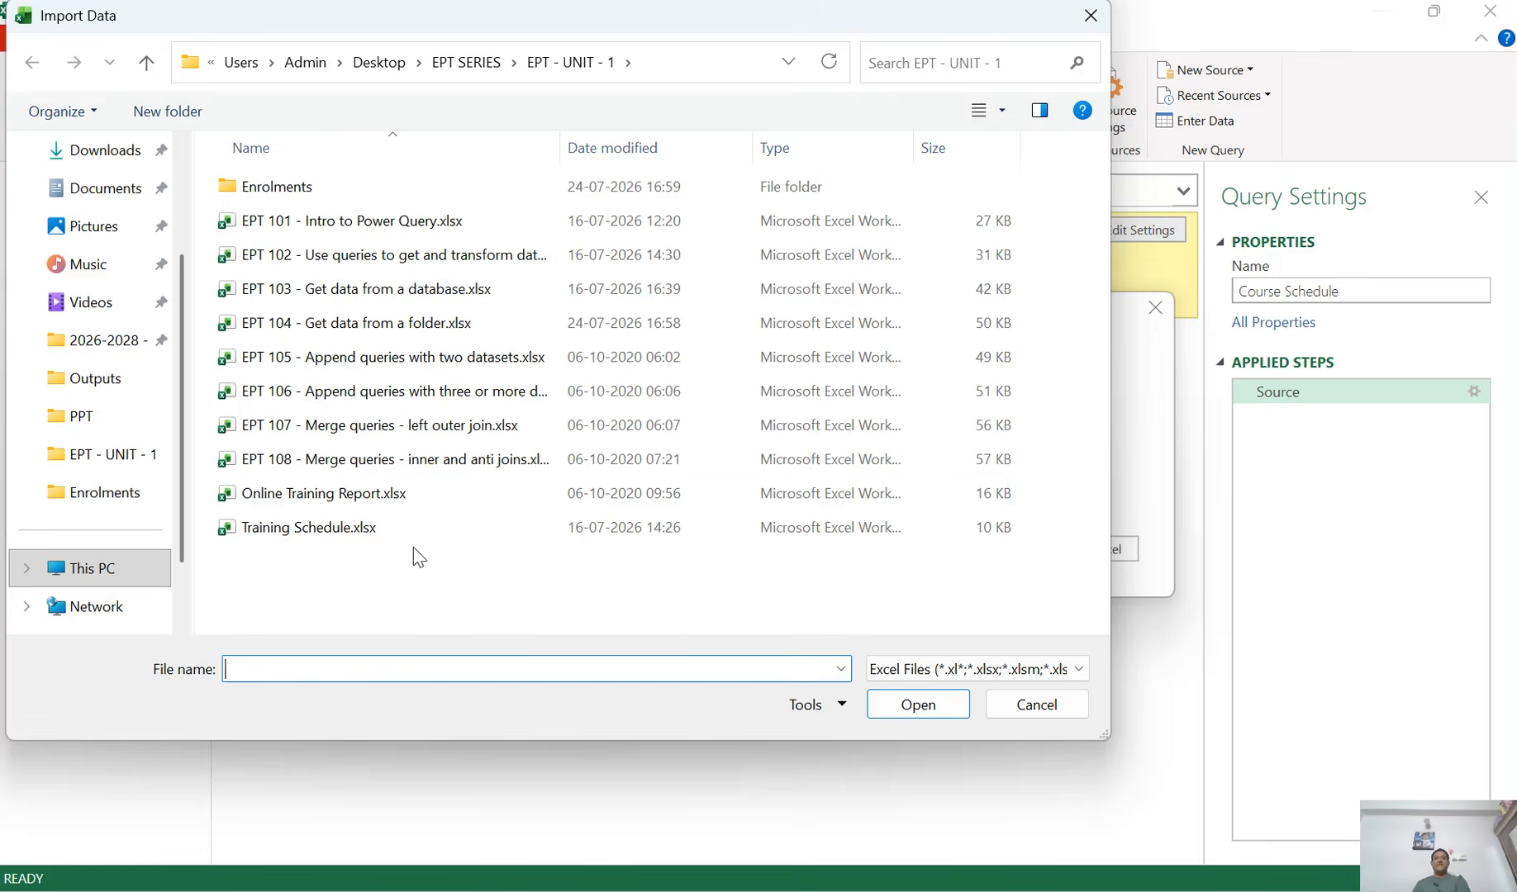
click(366, 529)
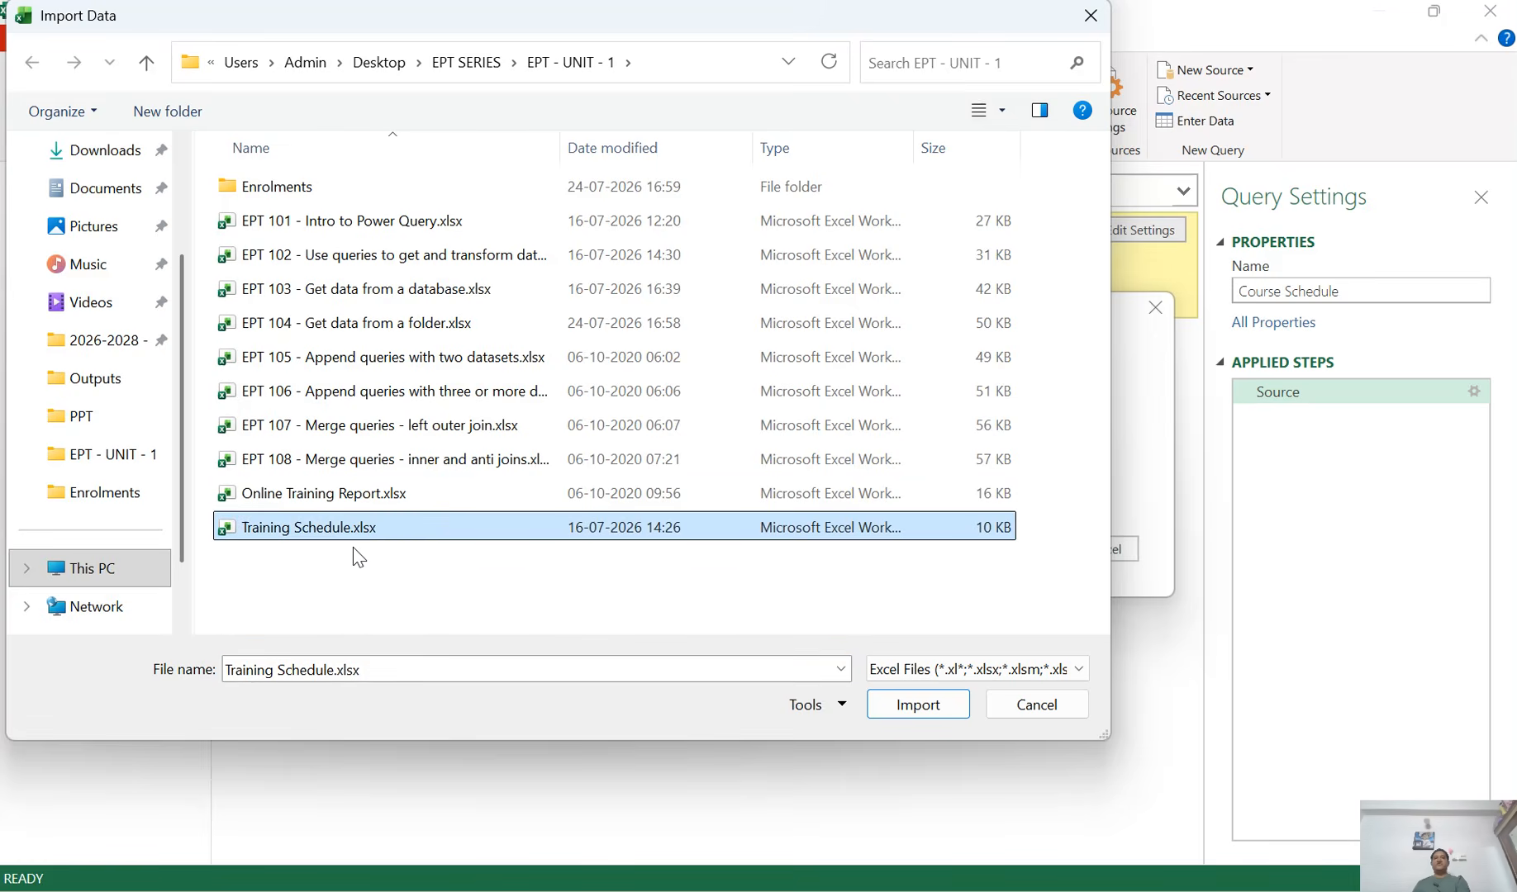
click(905, 709)
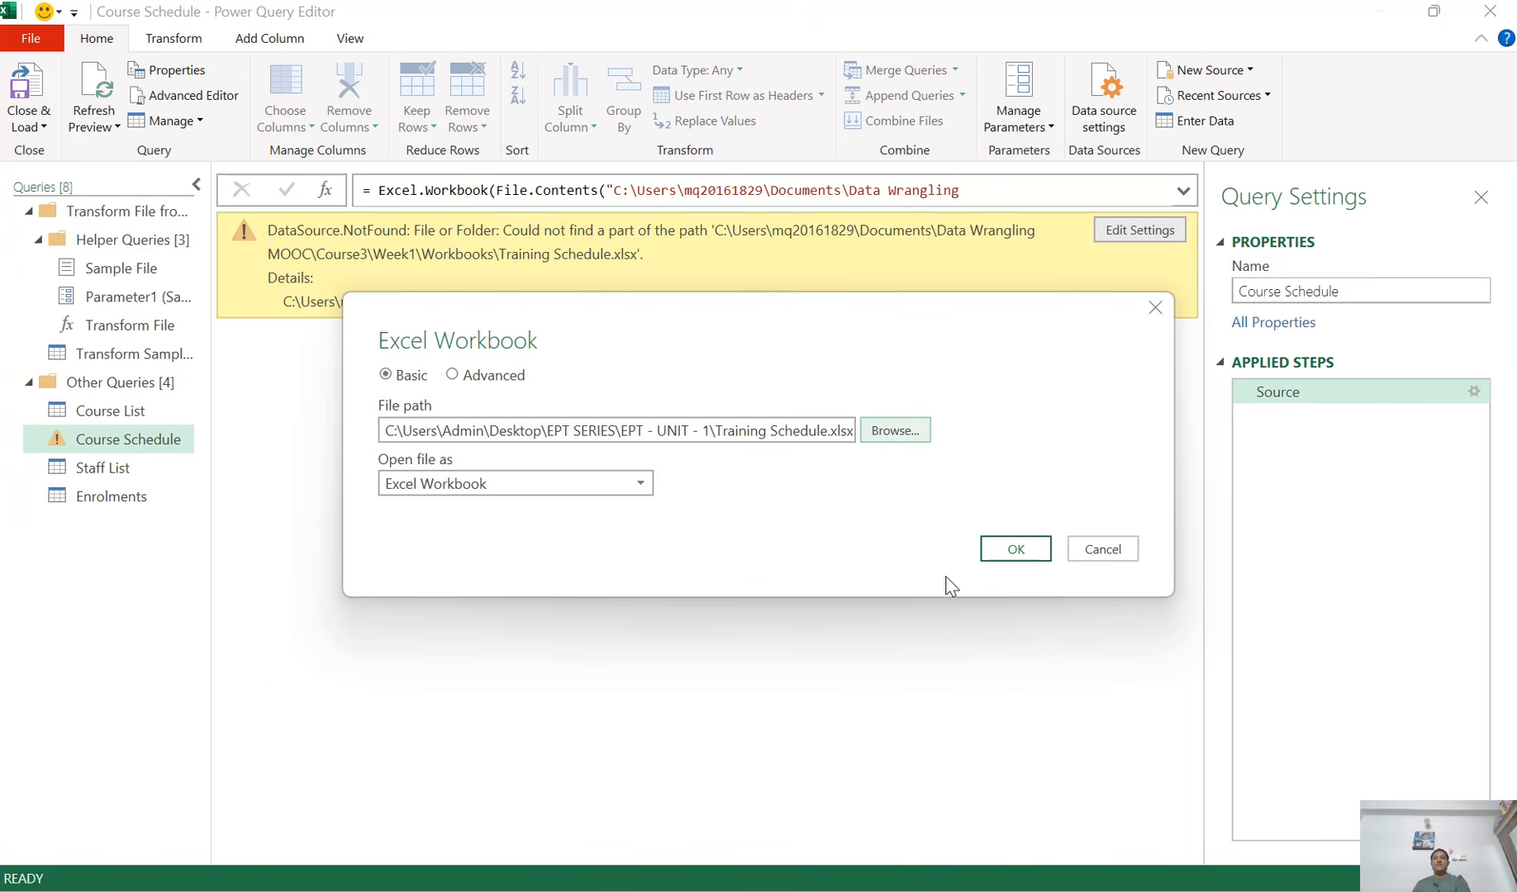
click(1010, 549)
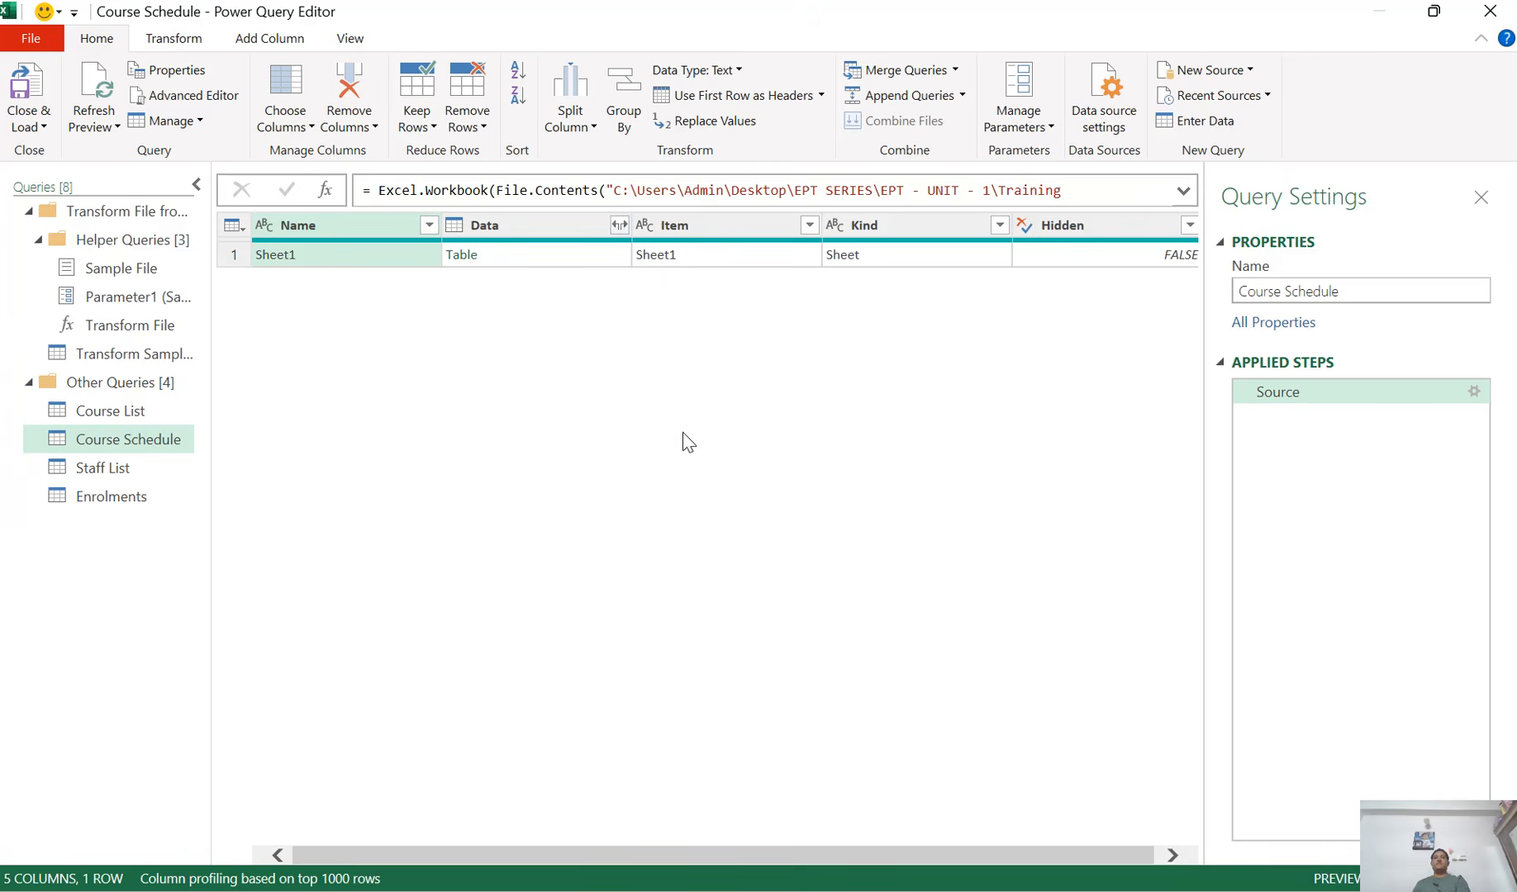
Step: Remove all columns except Data and expand it into Column1 to Column6 without the original column name as prefix
right_click(527, 225)
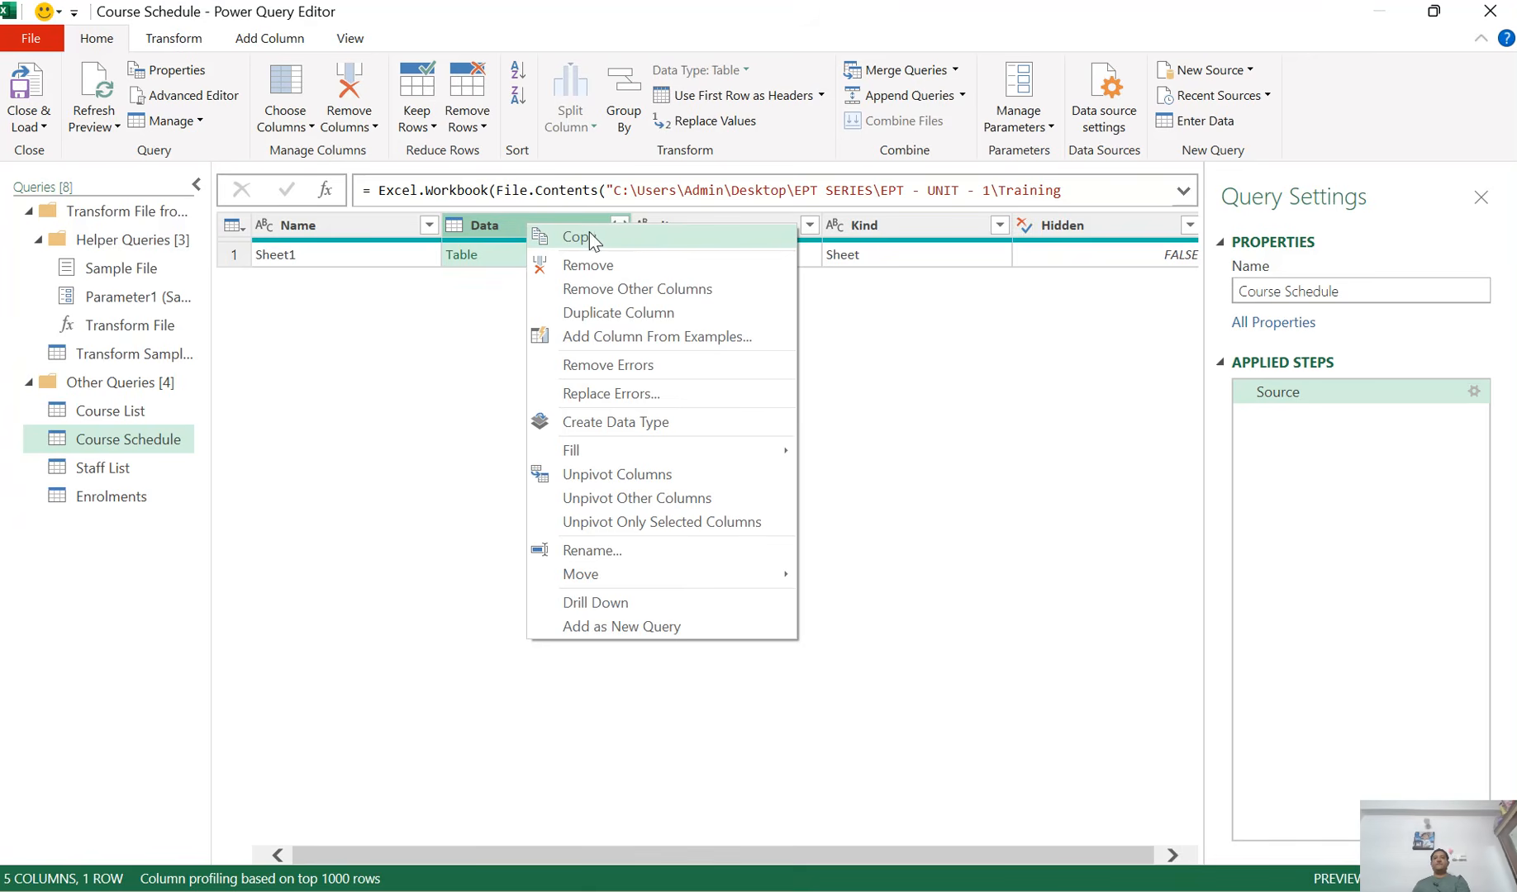
click(622, 291)
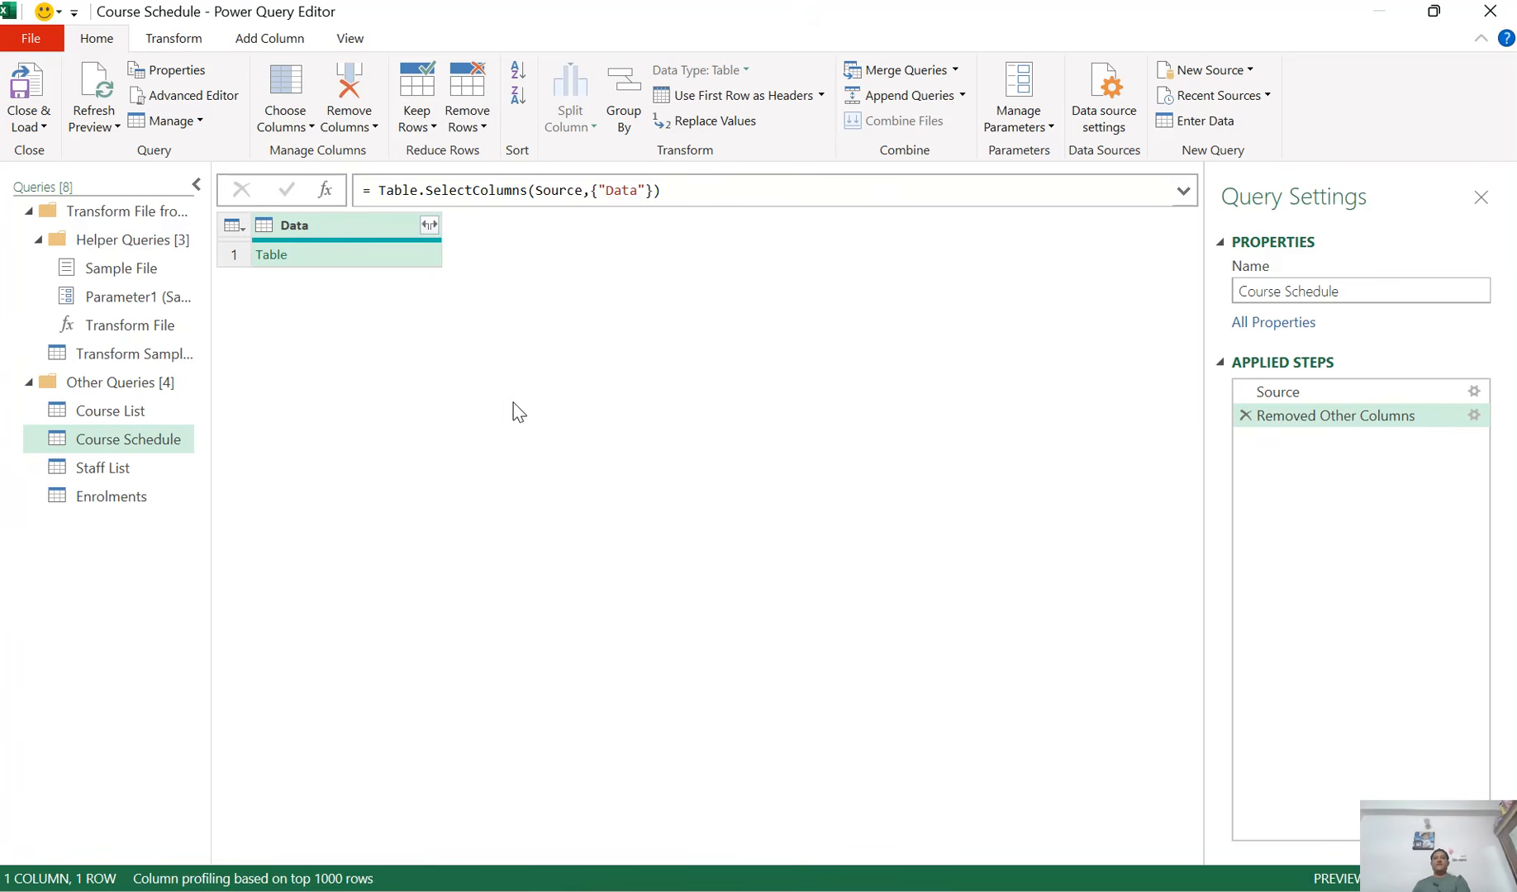
click(429, 224)
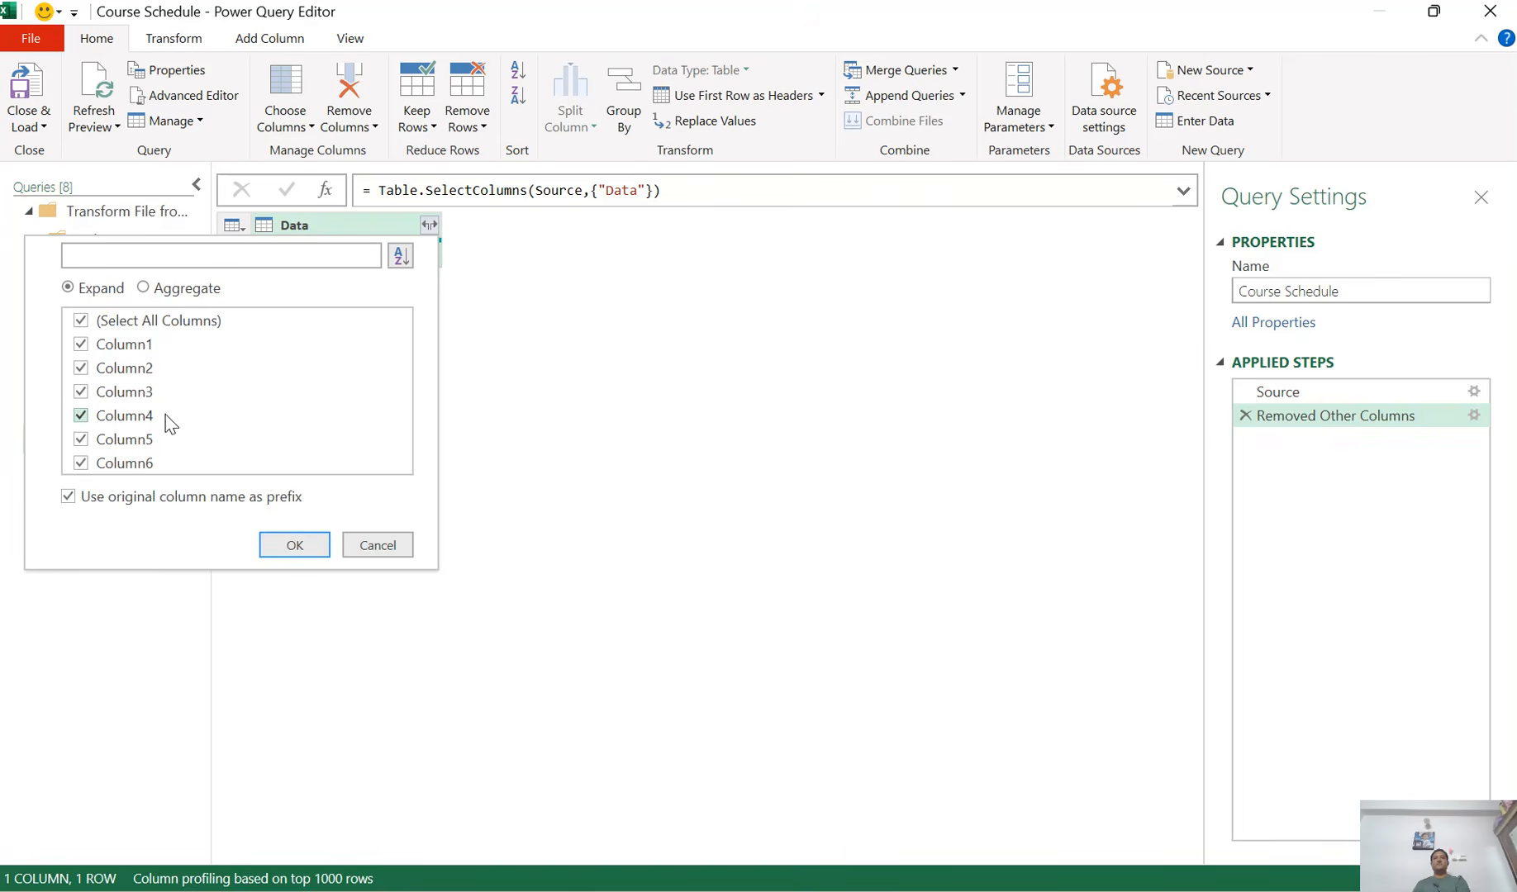
click(80, 500)
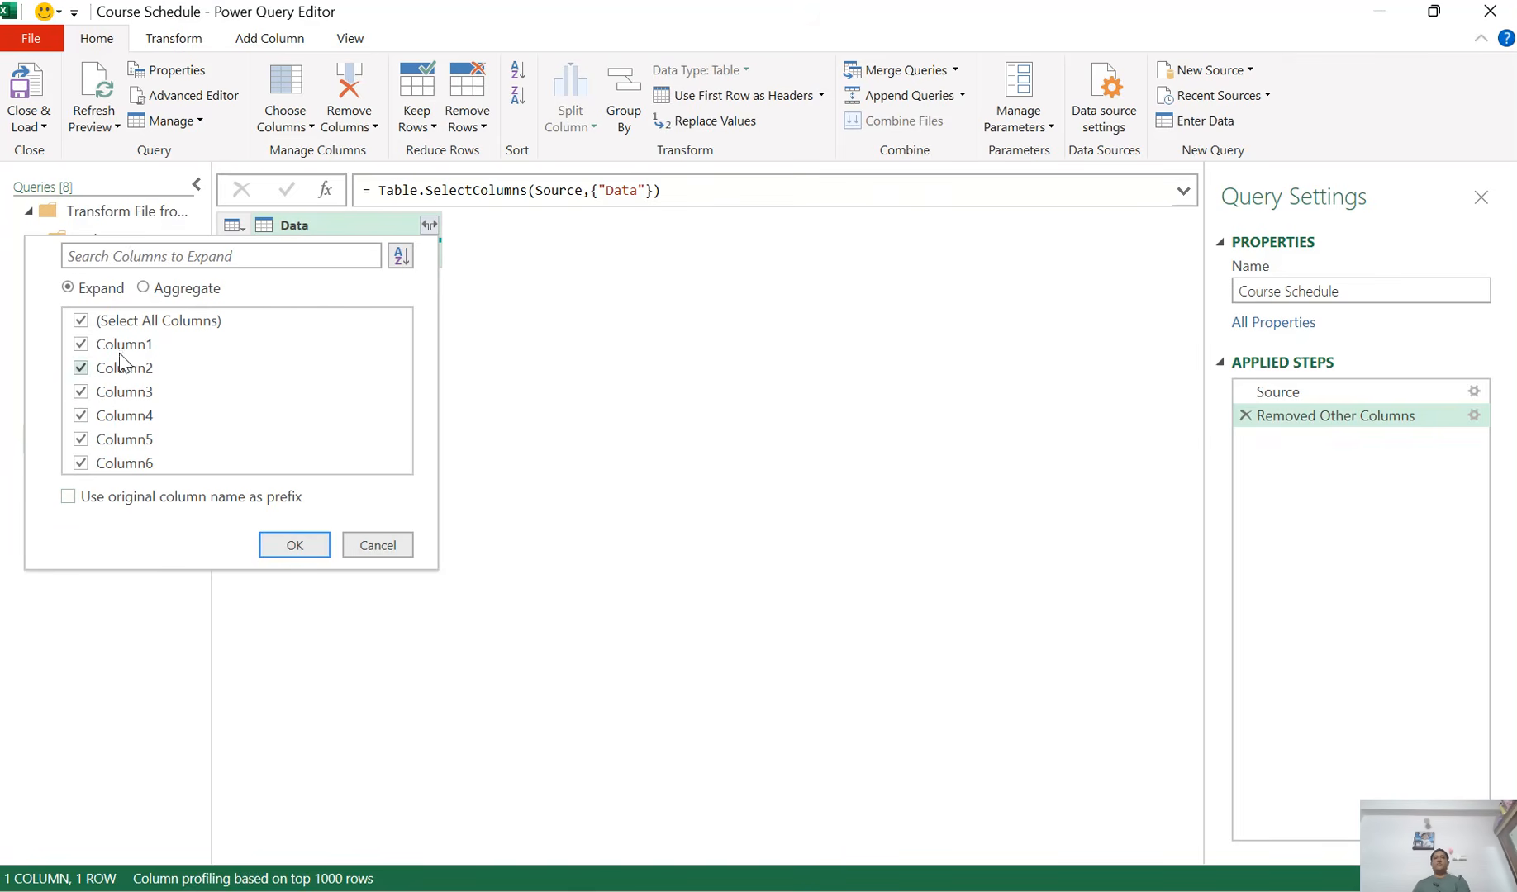
click(285, 547)
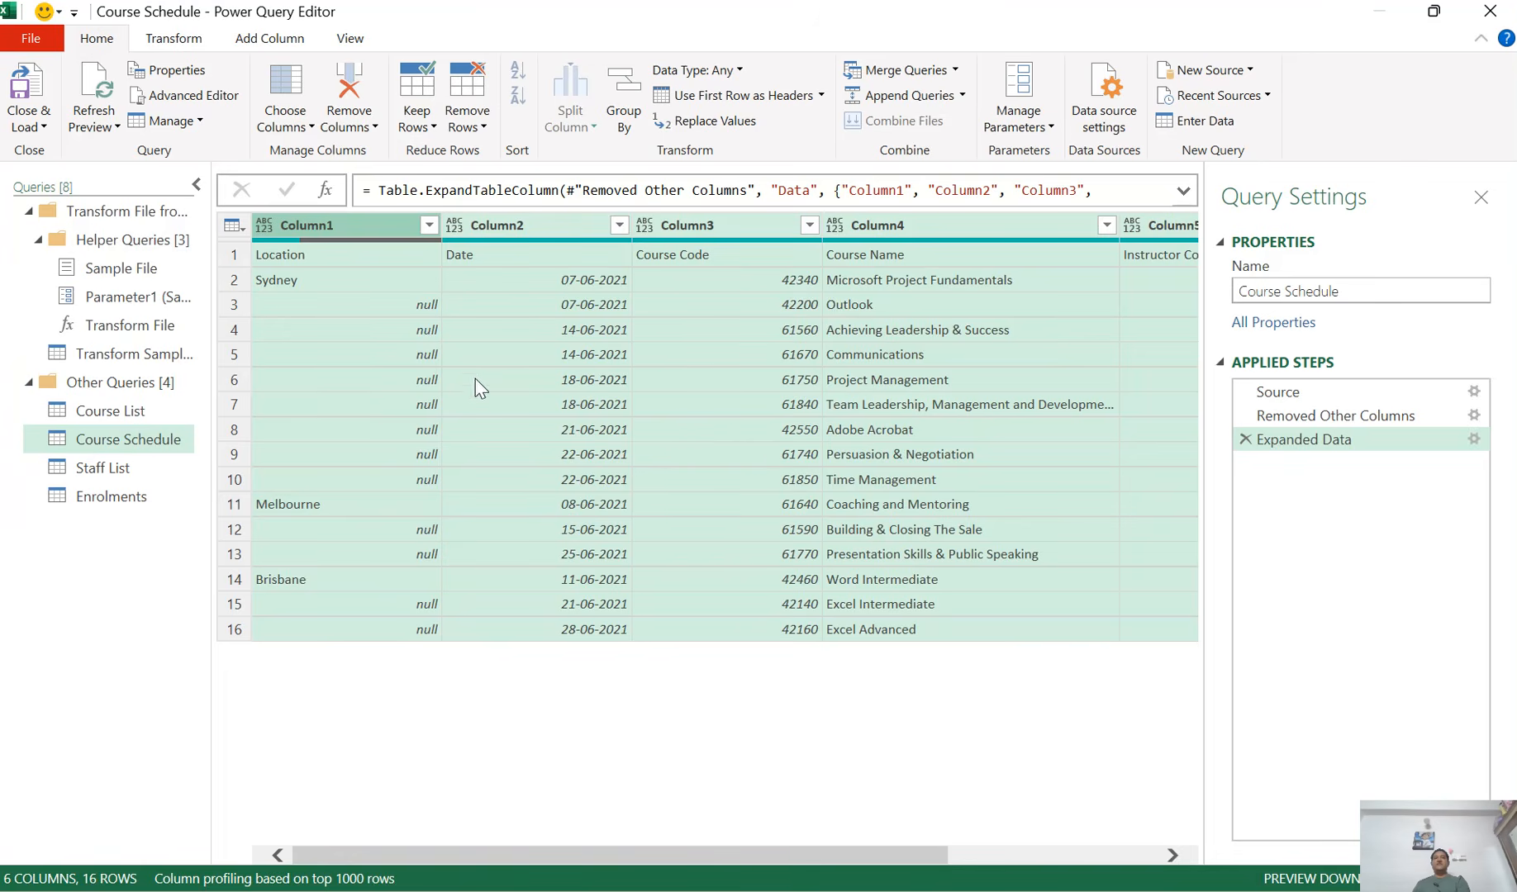
Step: Promote the first row to headers and fill the empty Location cells down
click(506, 260)
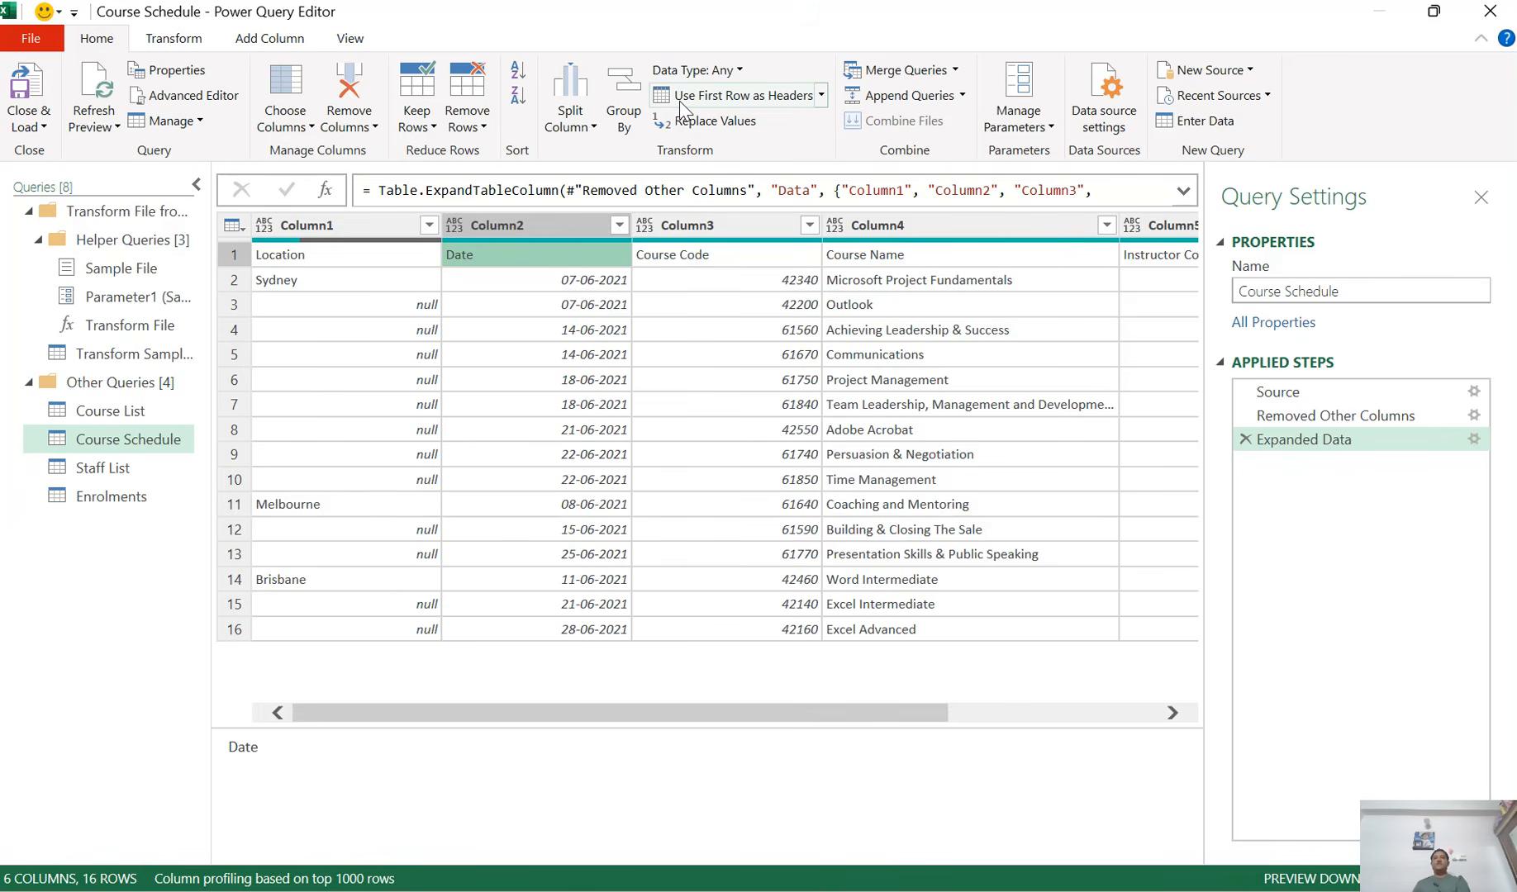
click(735, 96)
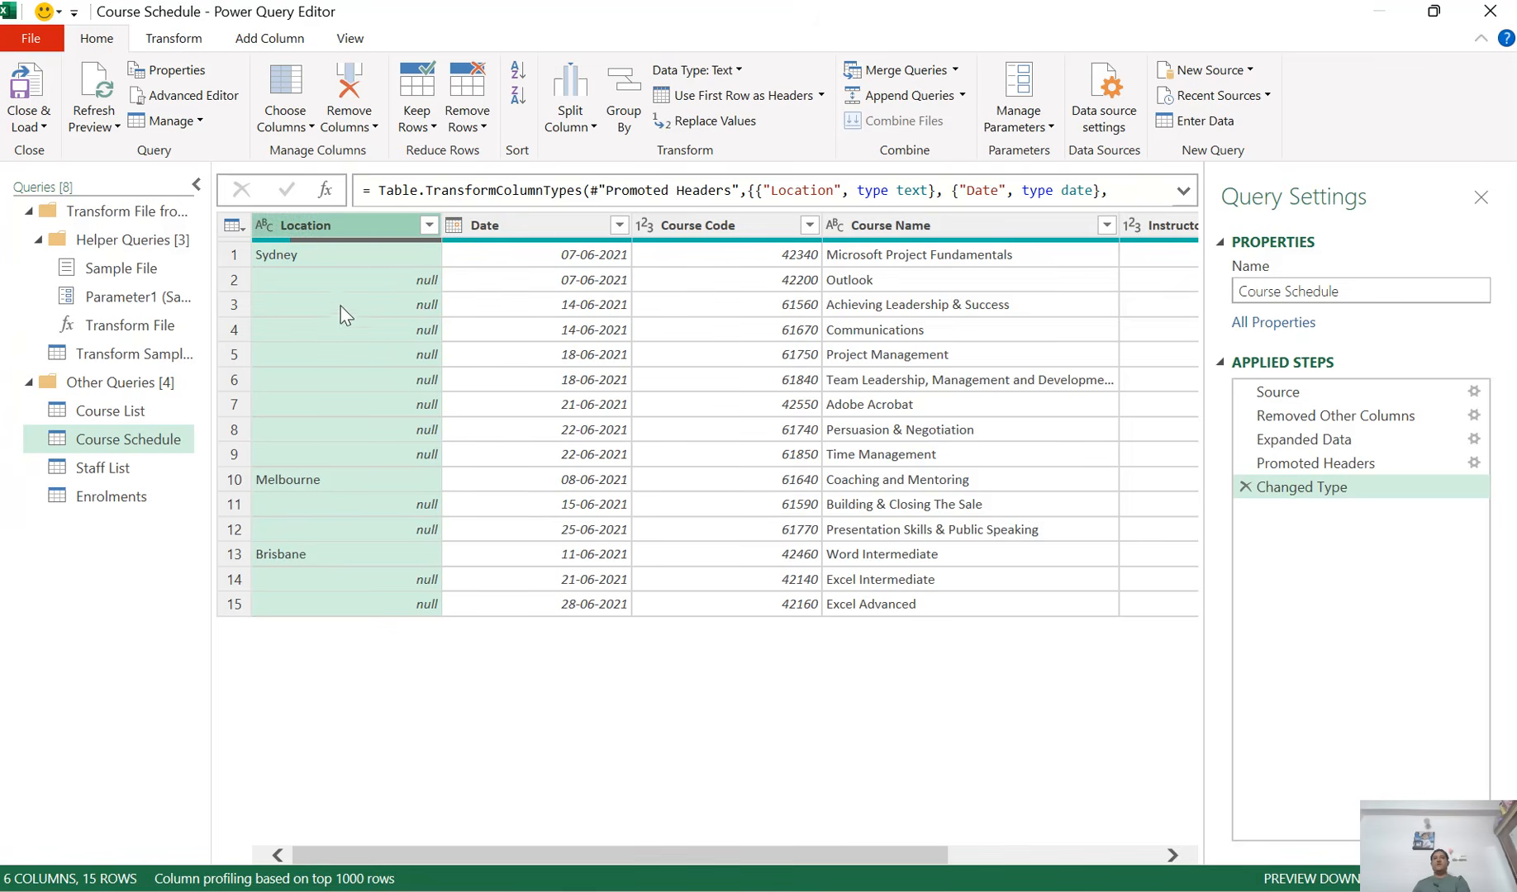
click(174, 42)
click(411, 97)
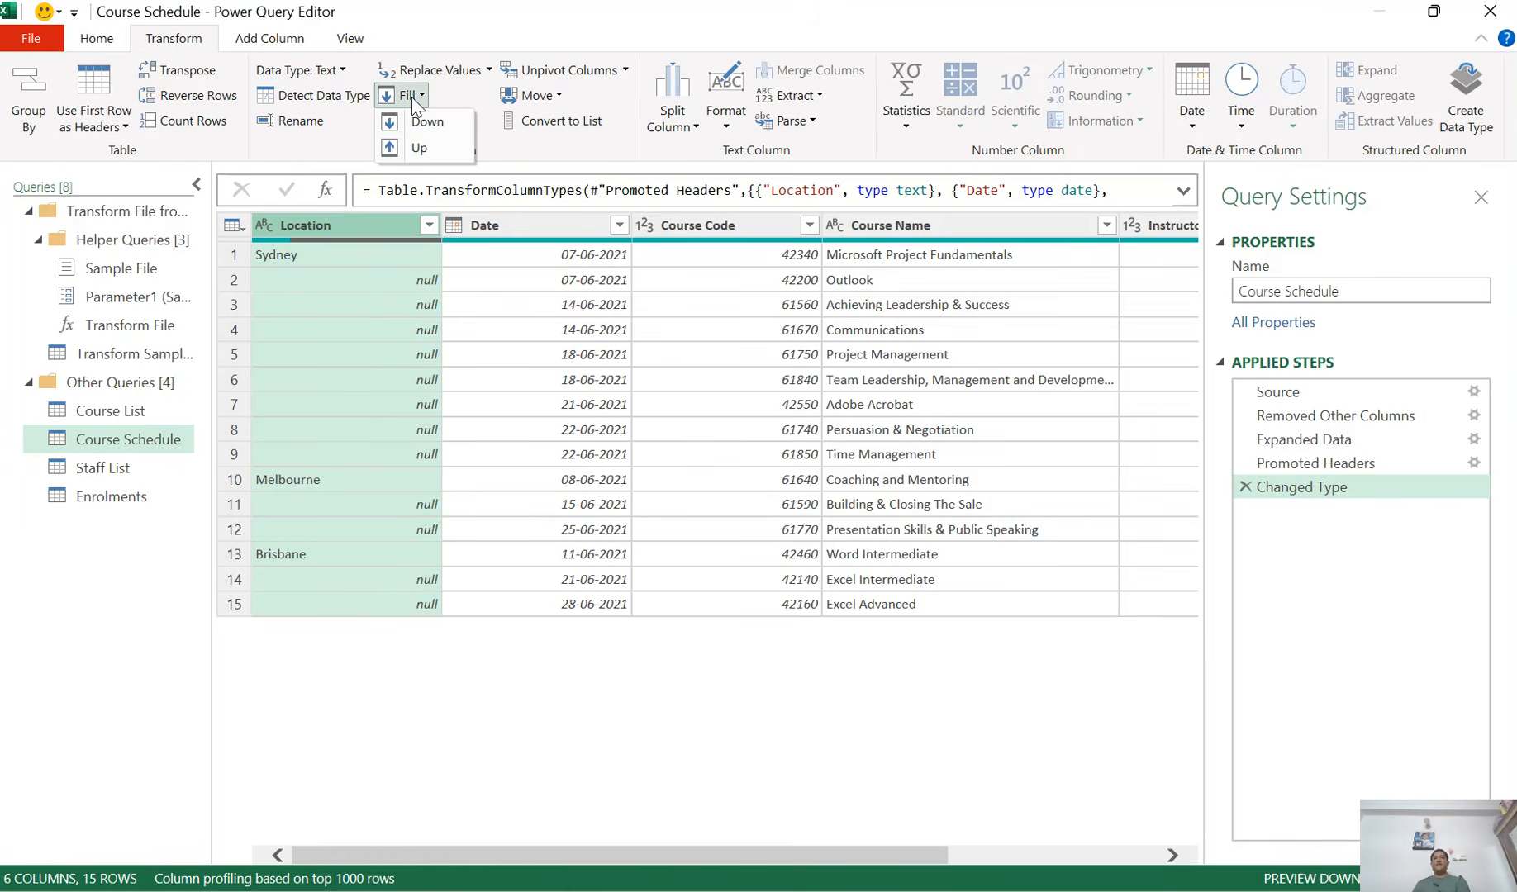
click(423, 124)
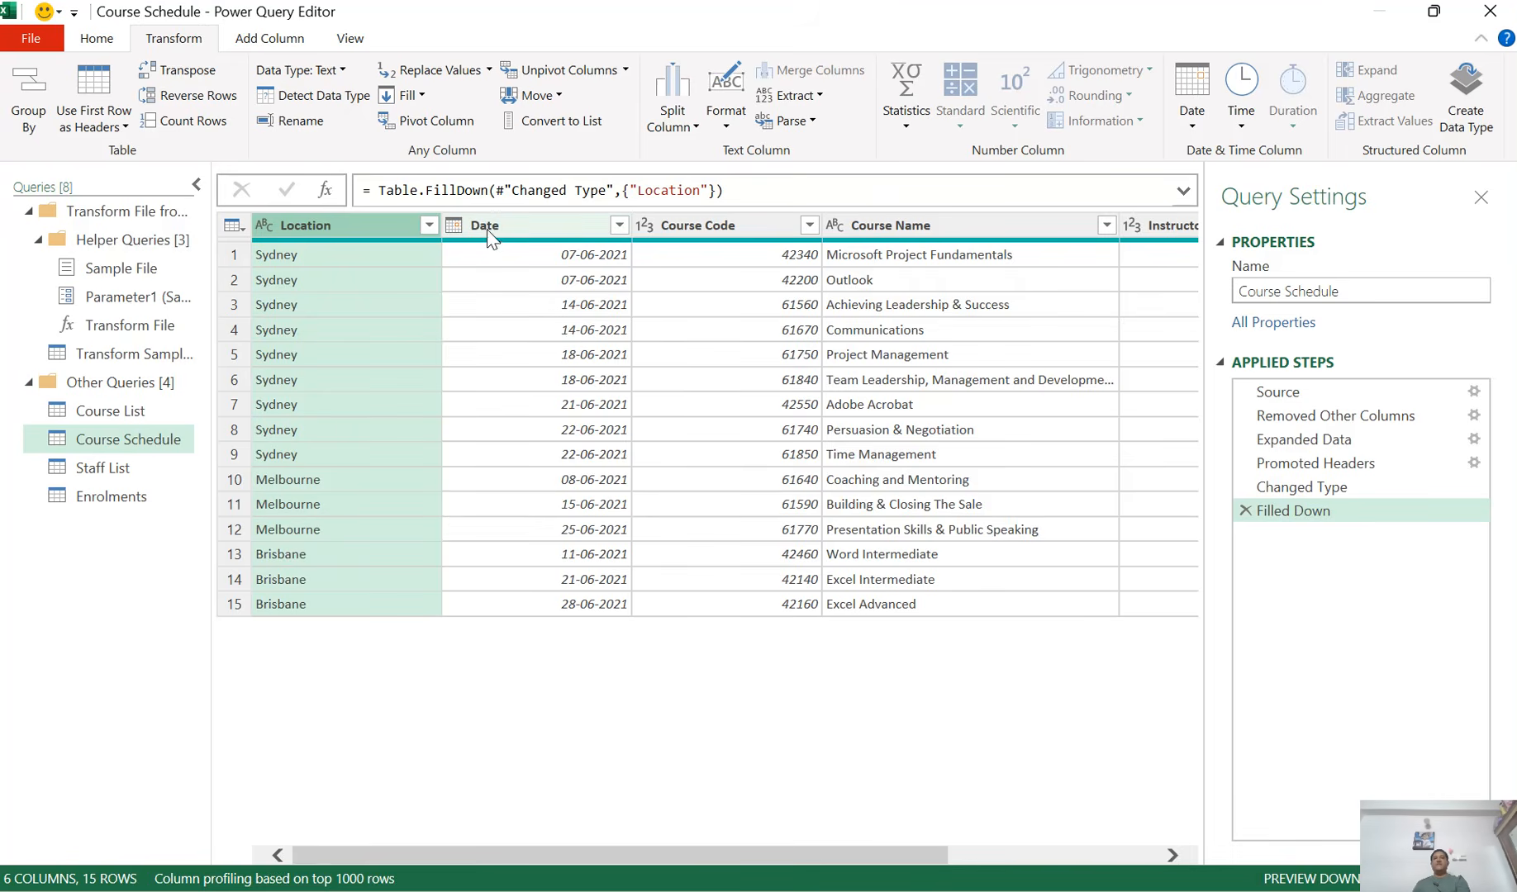
Step: Set the Course Code column's data type to Text
click(697, 226)
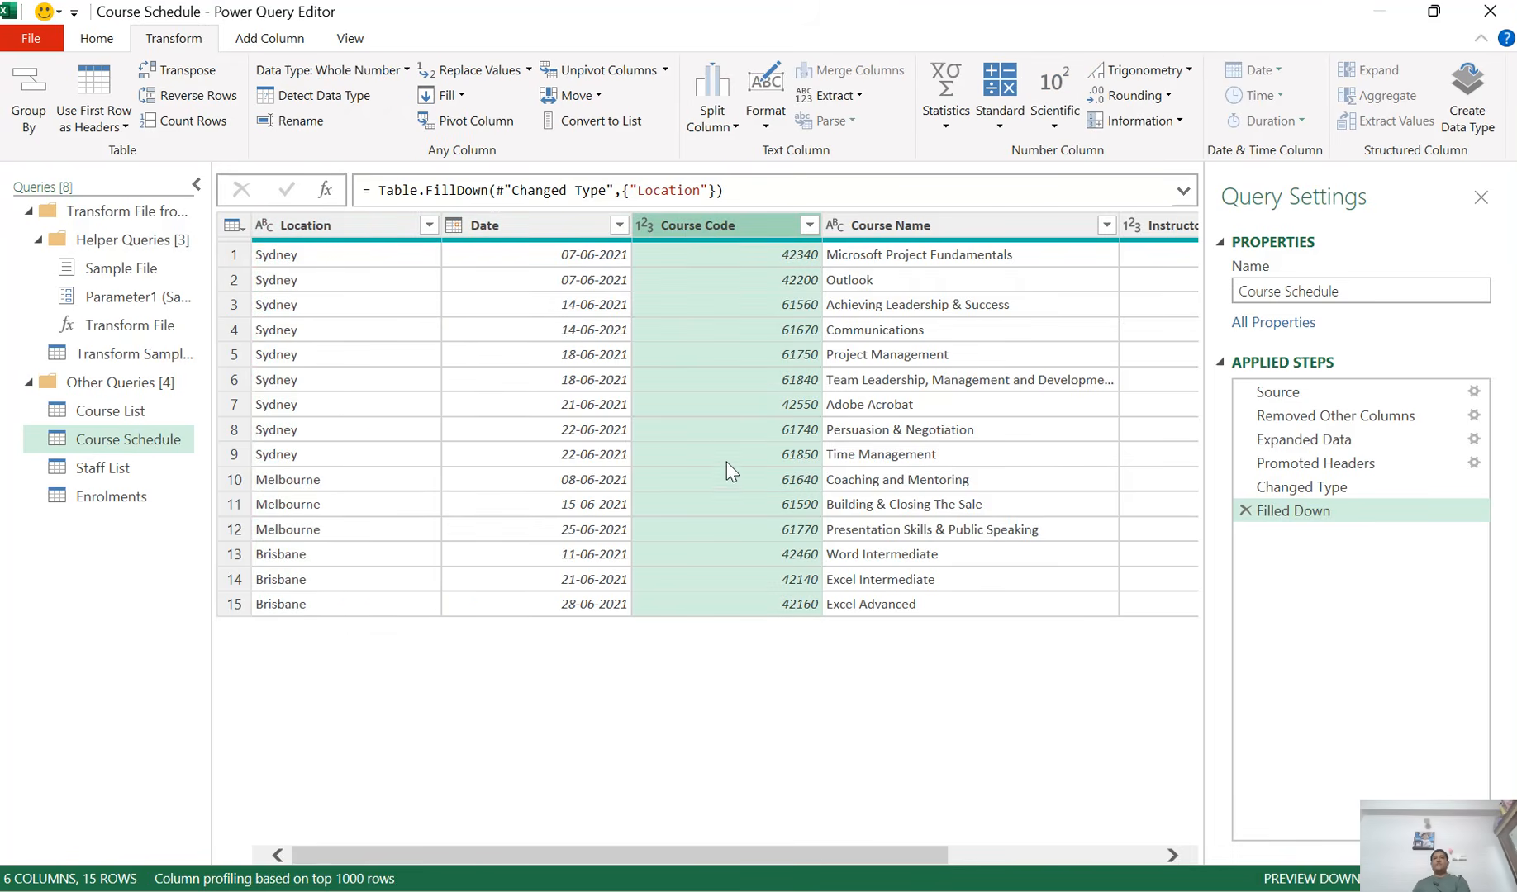
click(645, 226)
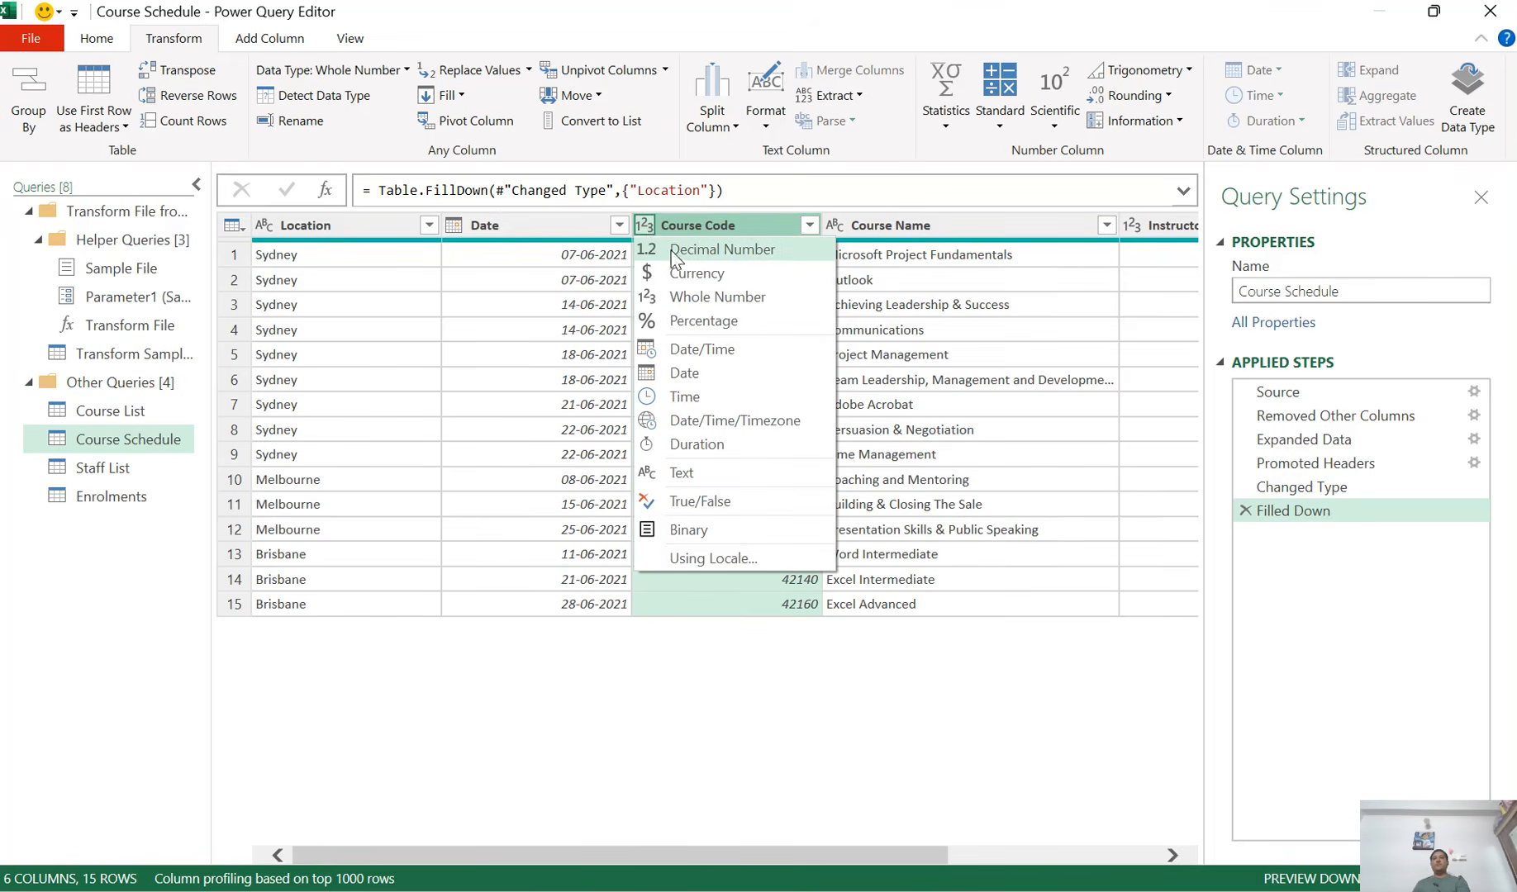
click(712, 477)
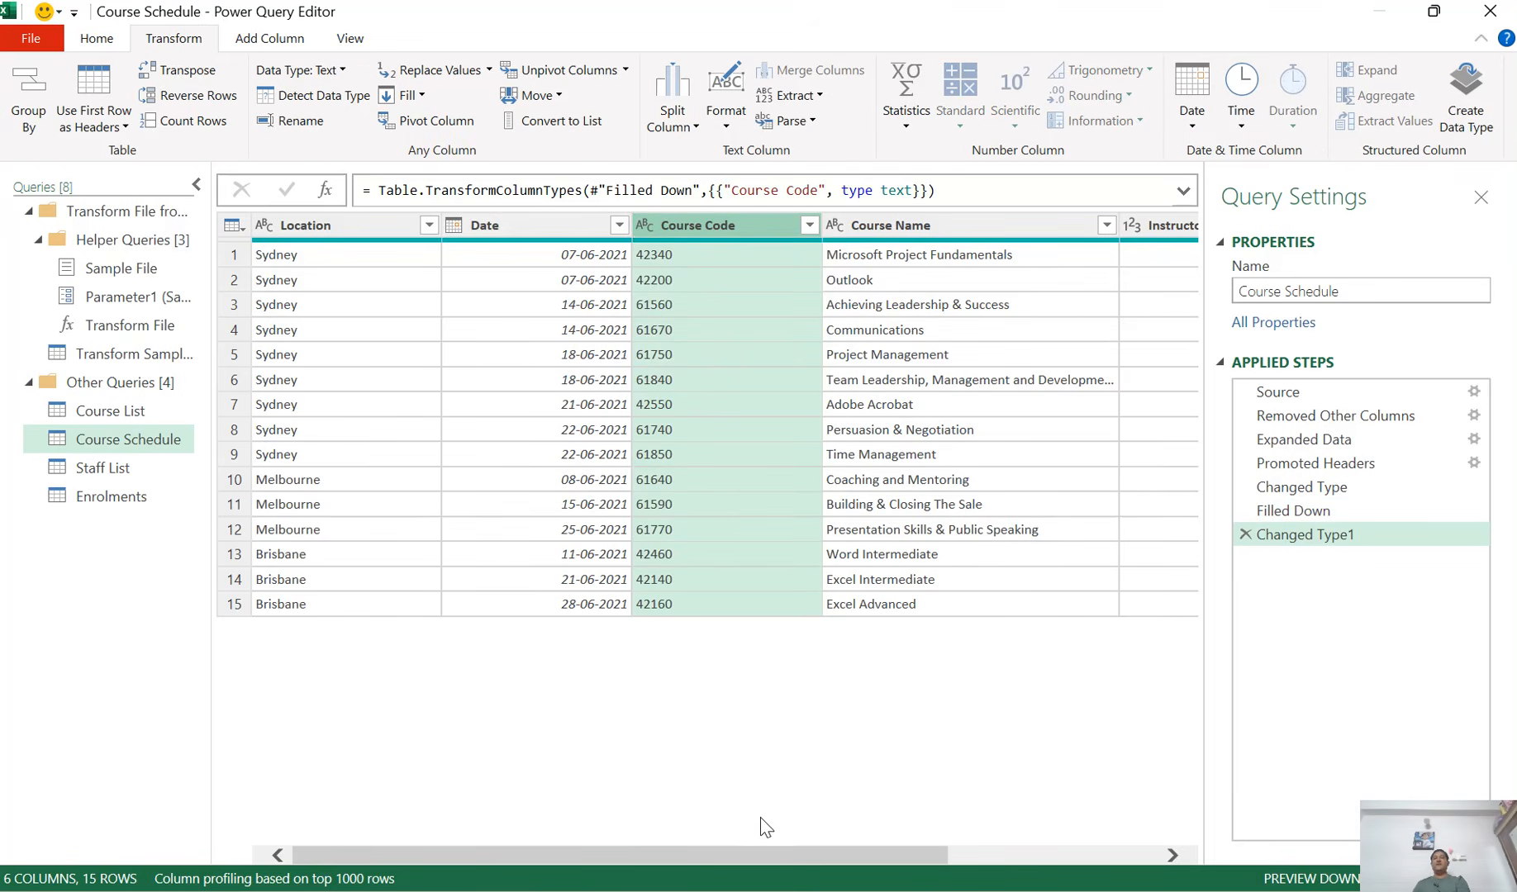
Step: Set the Instructor Code column's data type to Text in the Course Schedule query
drag(766, 860, 1013, 853)
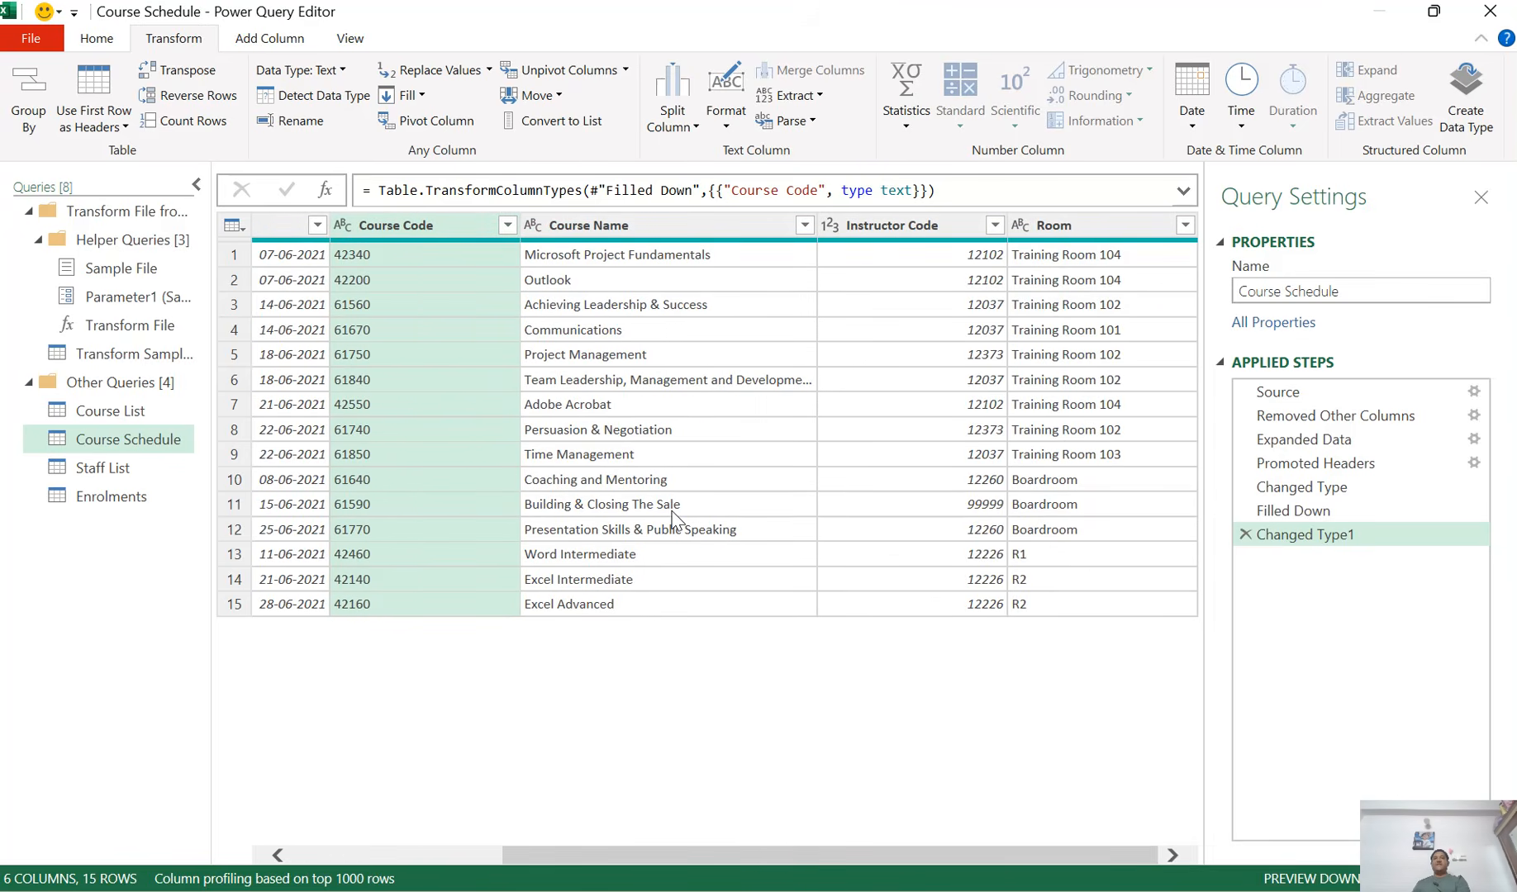
click(831, 225)
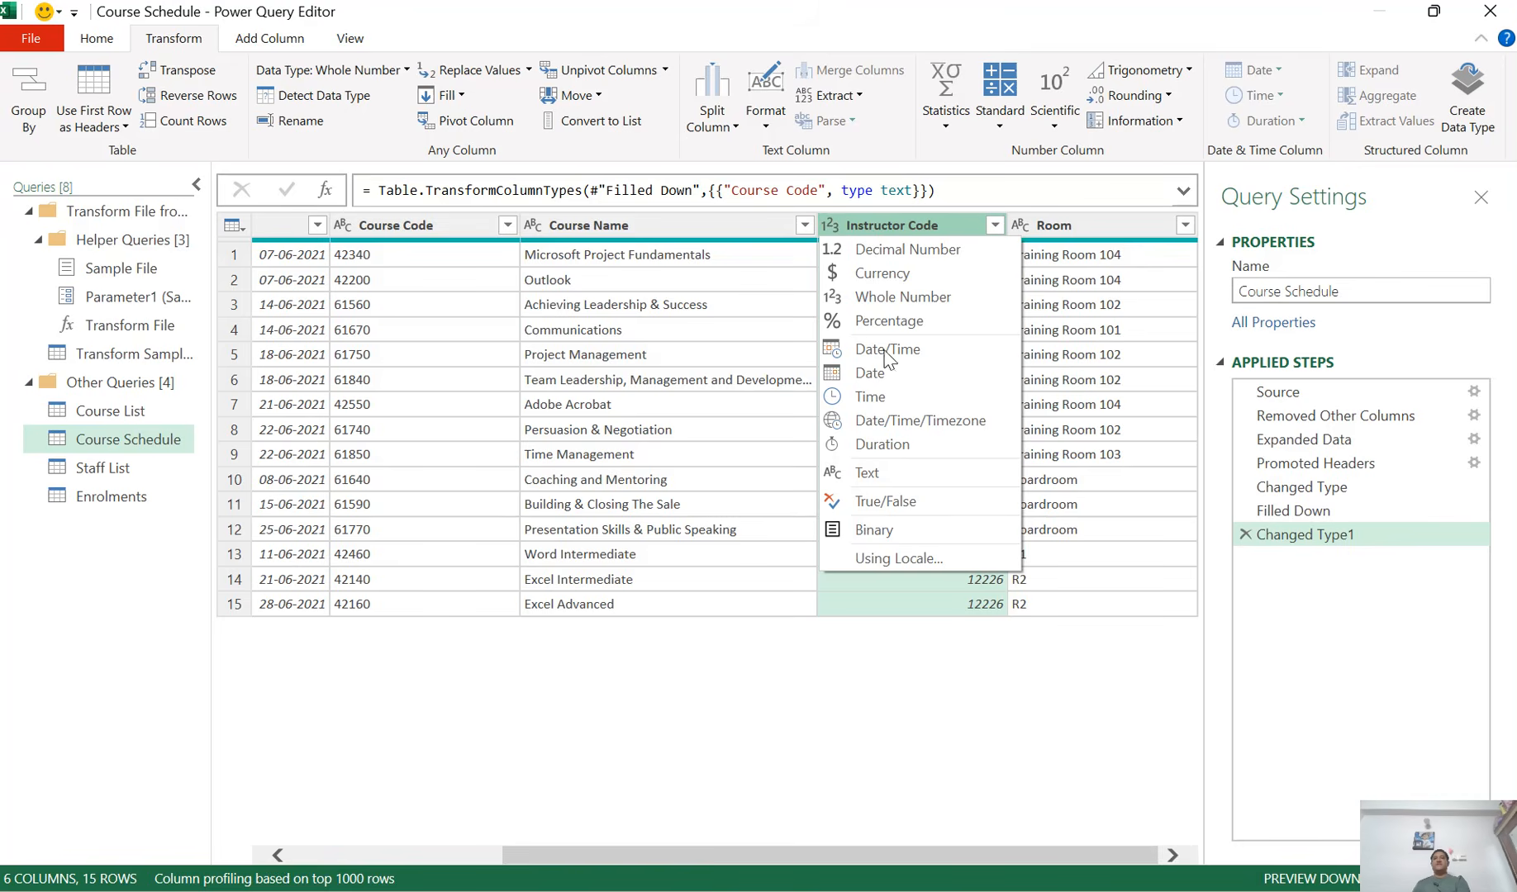
click(894, 481)
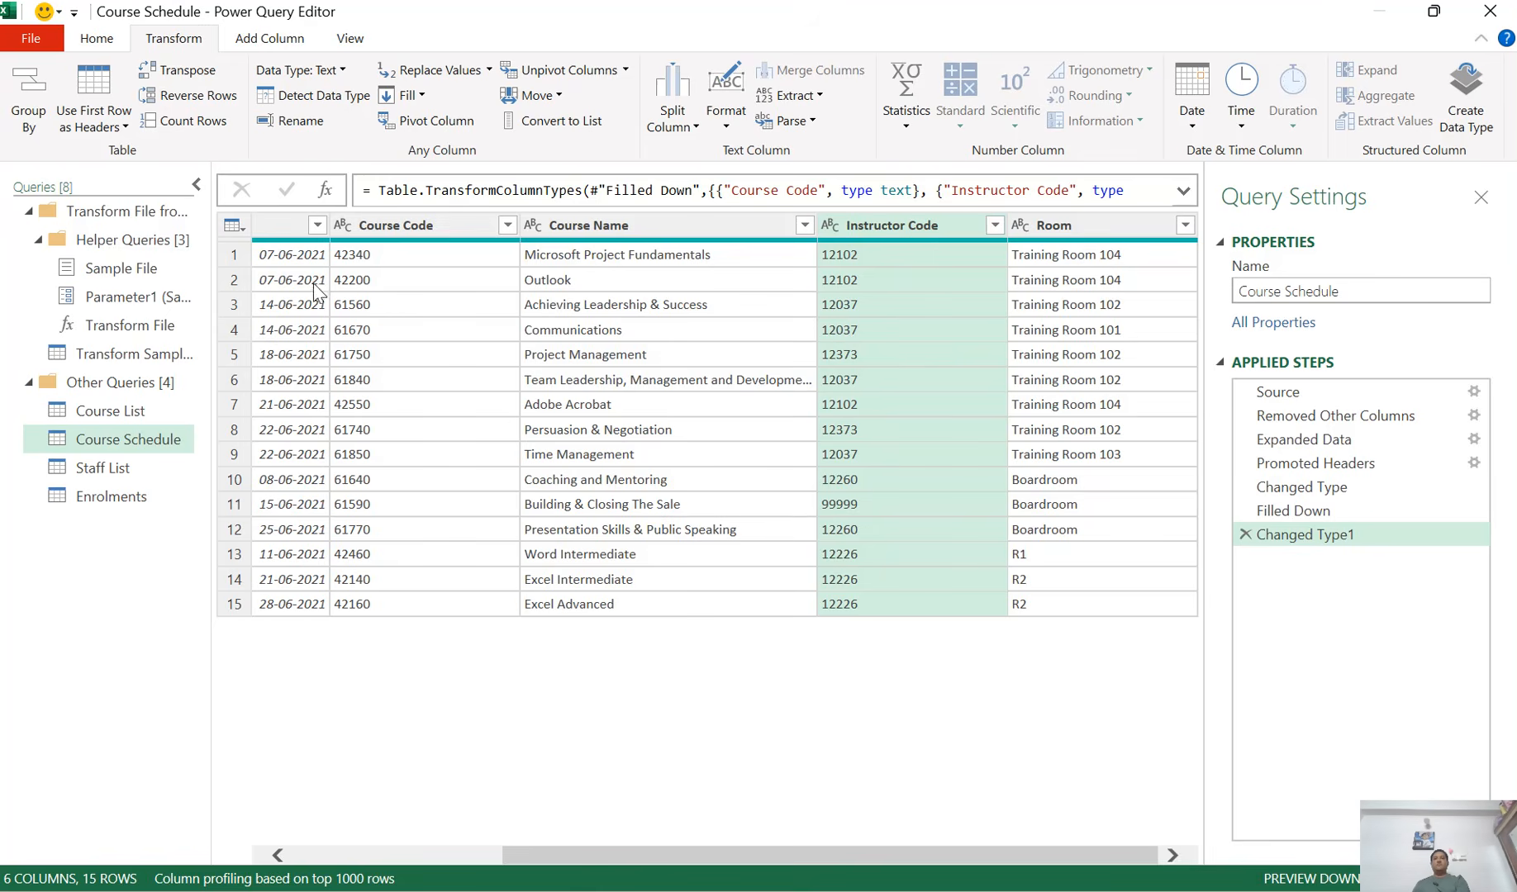
Step: Close the query editor, loading the rebuilt Course Schedule query into the workbook, and save the workbook
click(112, 46)
click(42, 128)
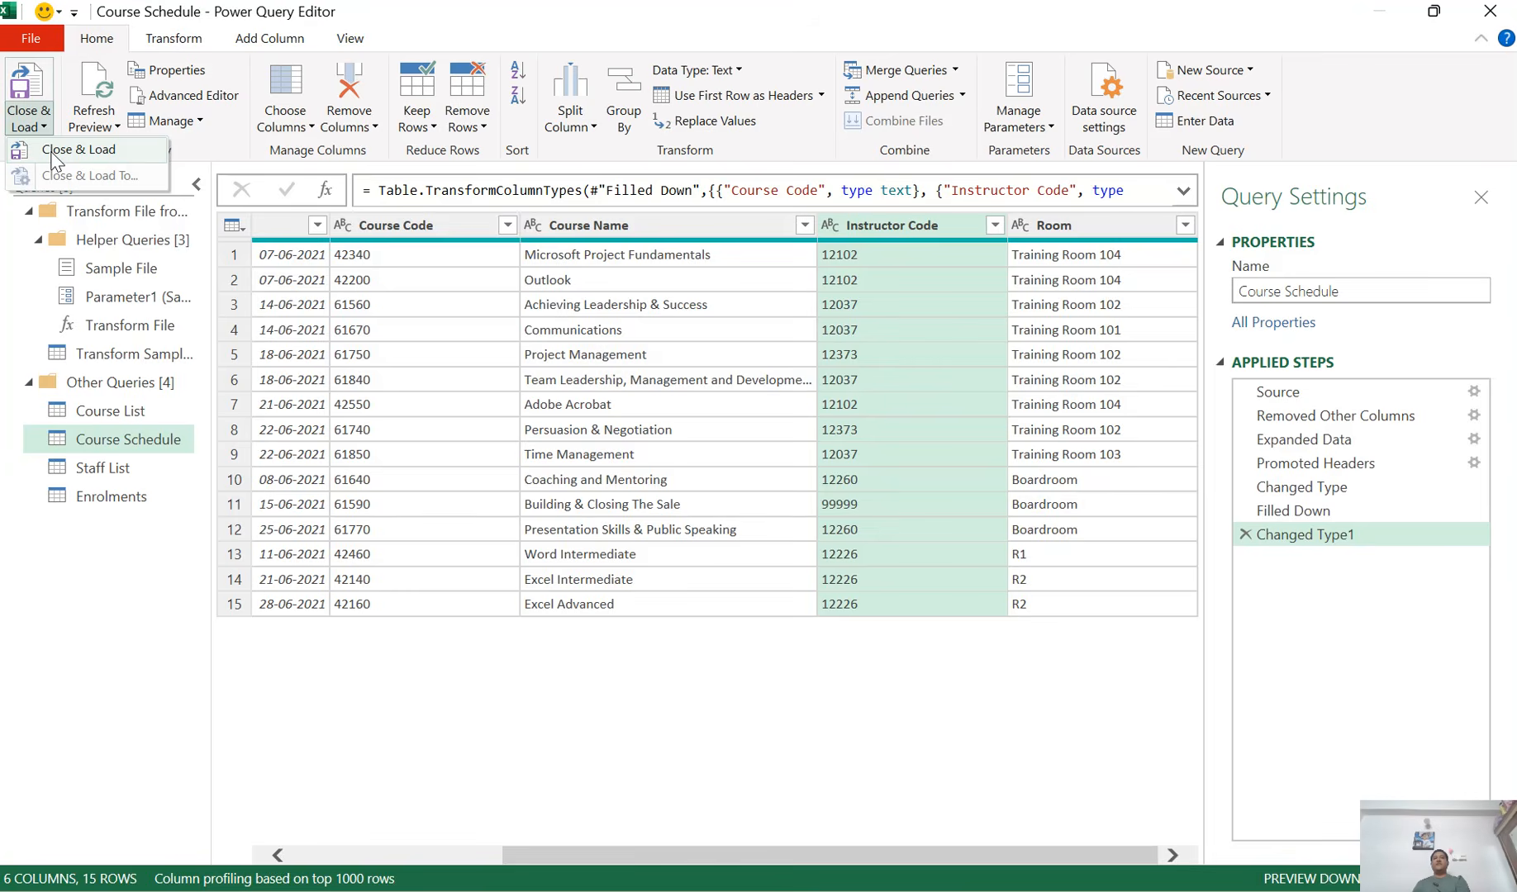
click(55, 152)
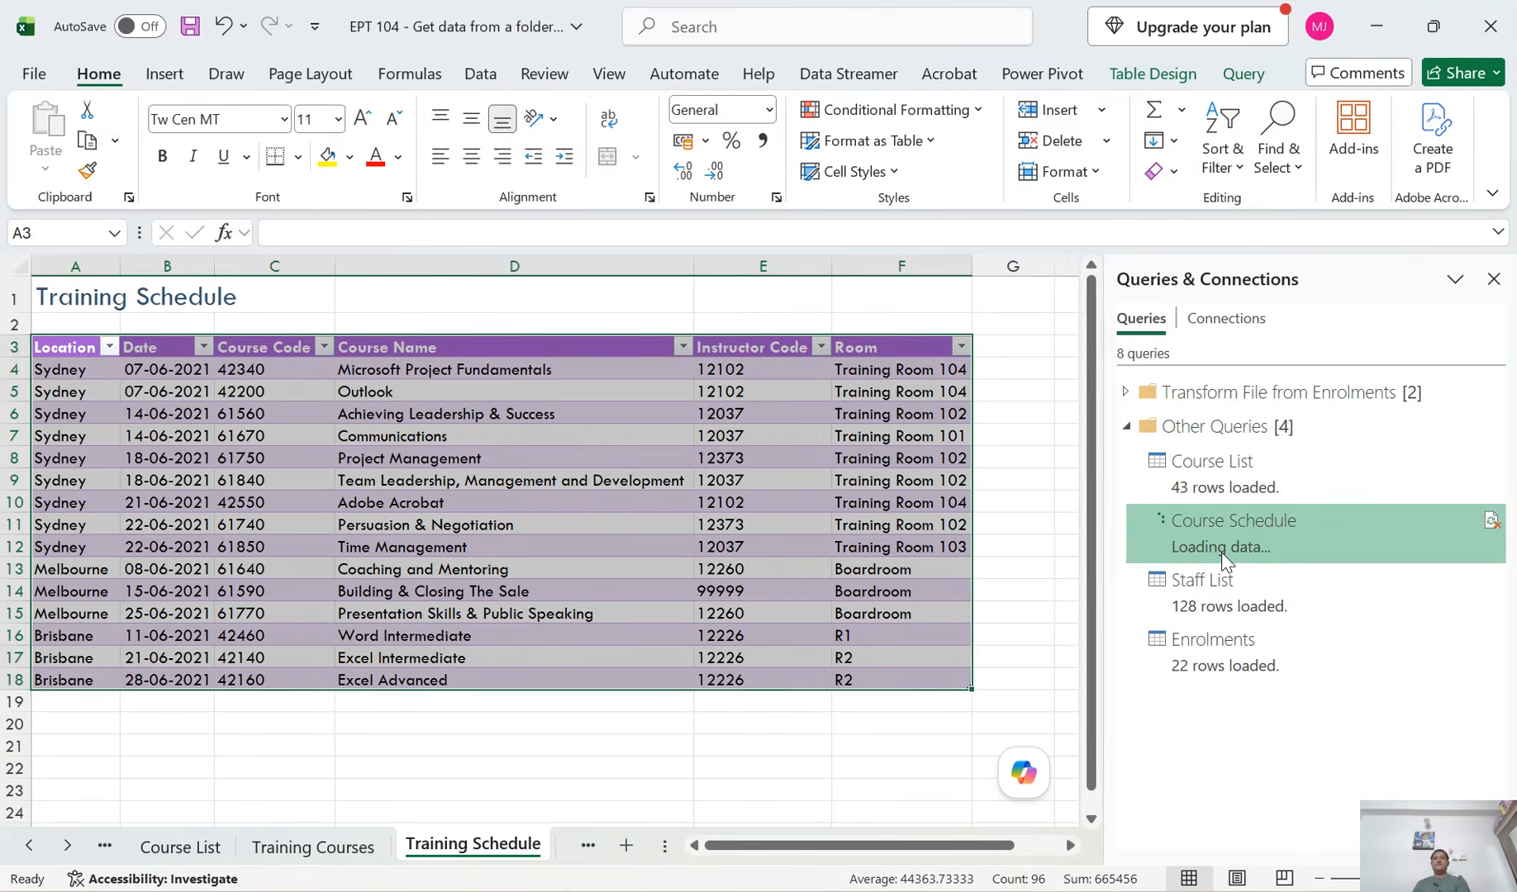
mouse_move(1247, 548)
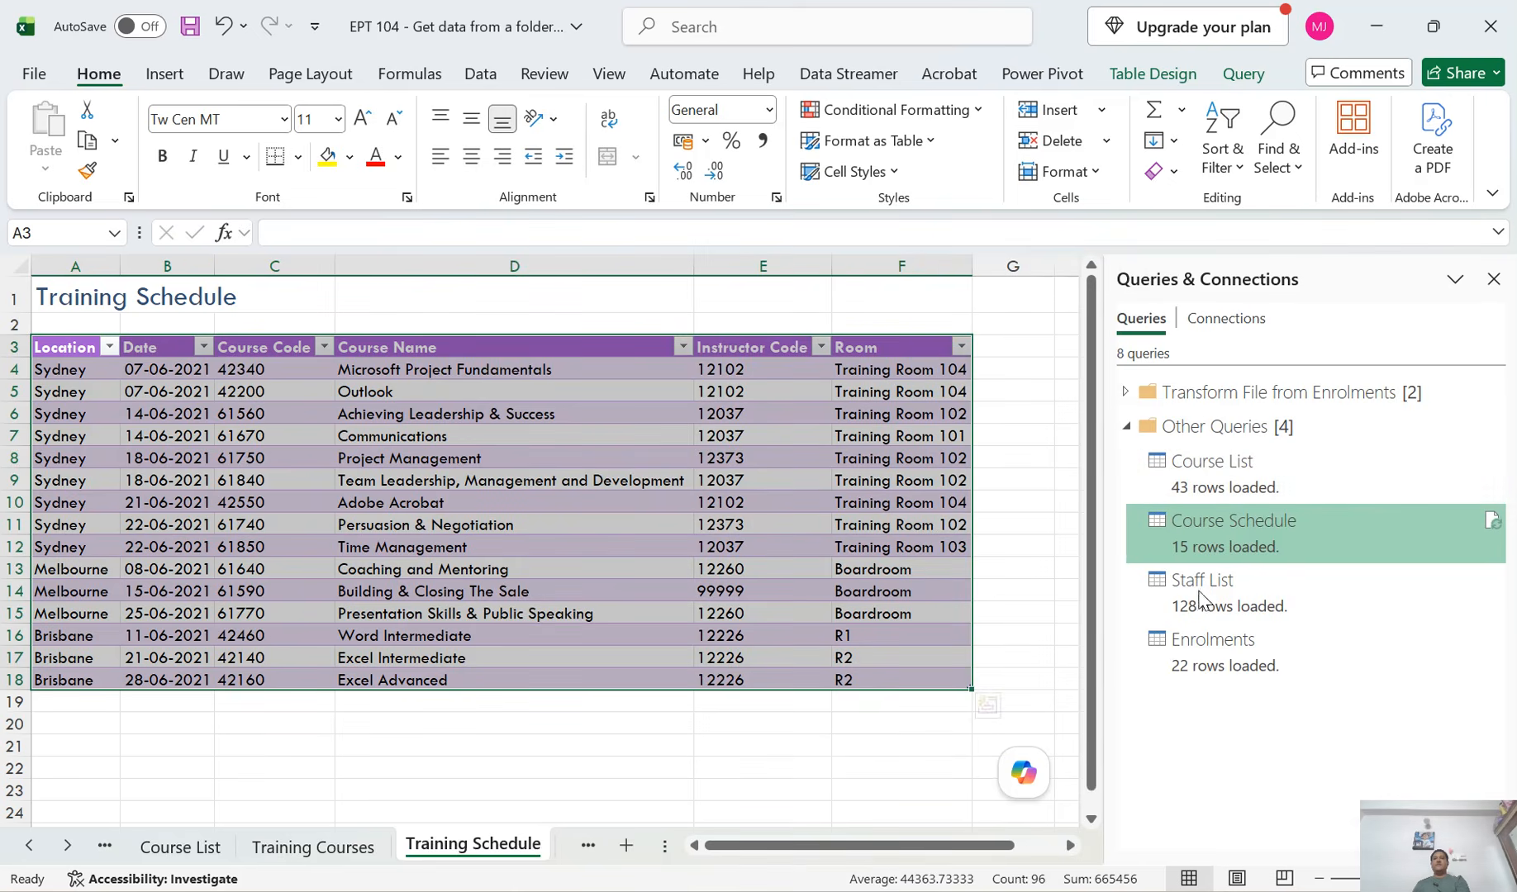
mouse_move(1203, 675)
key(ctrl+s)
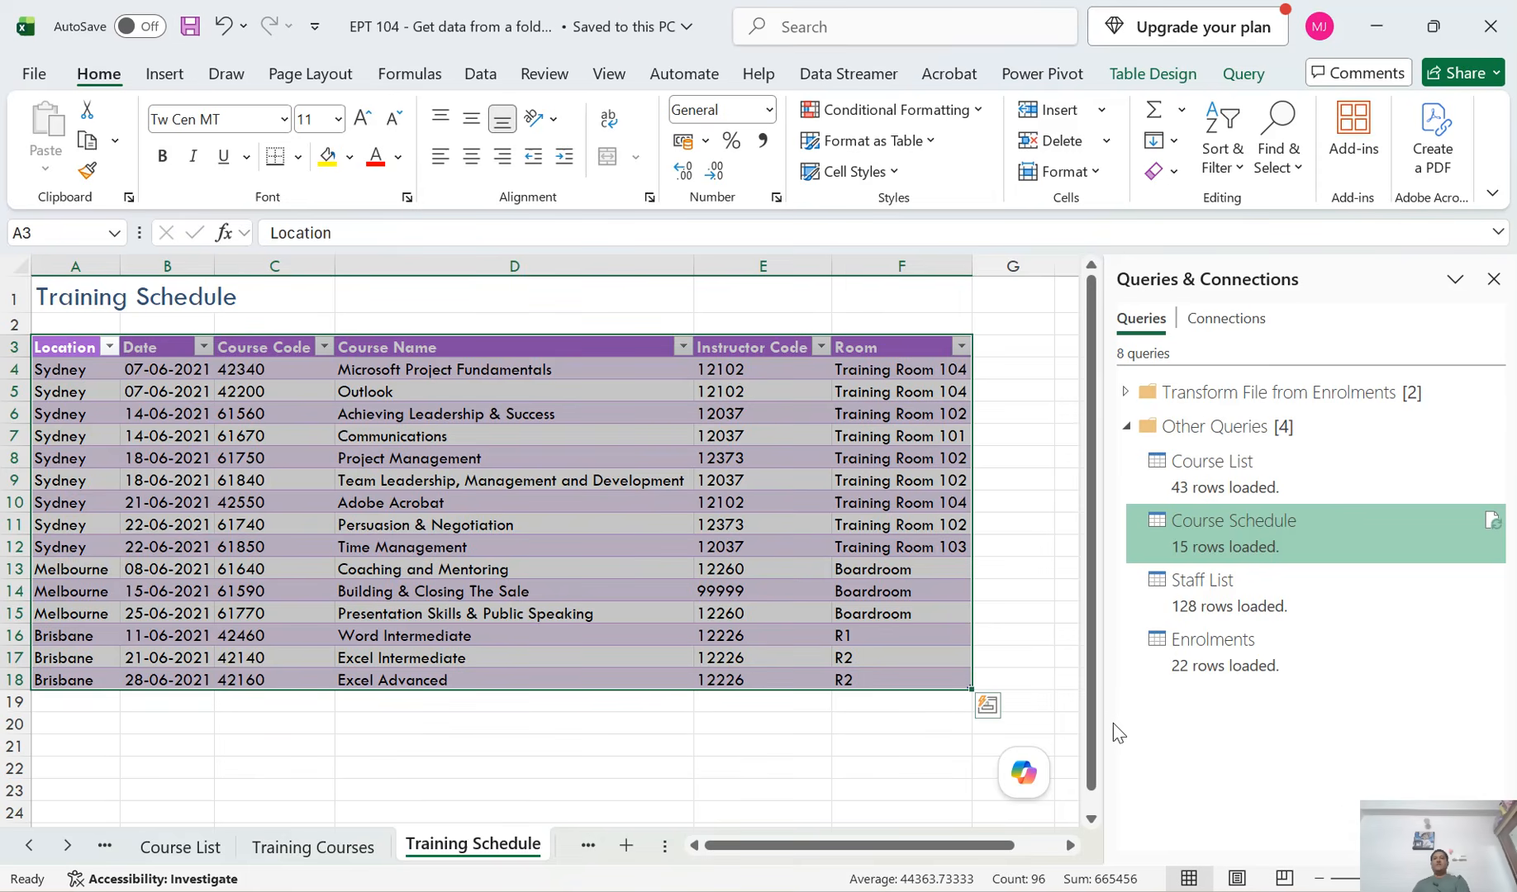
Step: Switch to the session slides PDF in Adobe Acrobat and view its final page about the upcoming session
click(946, 890)
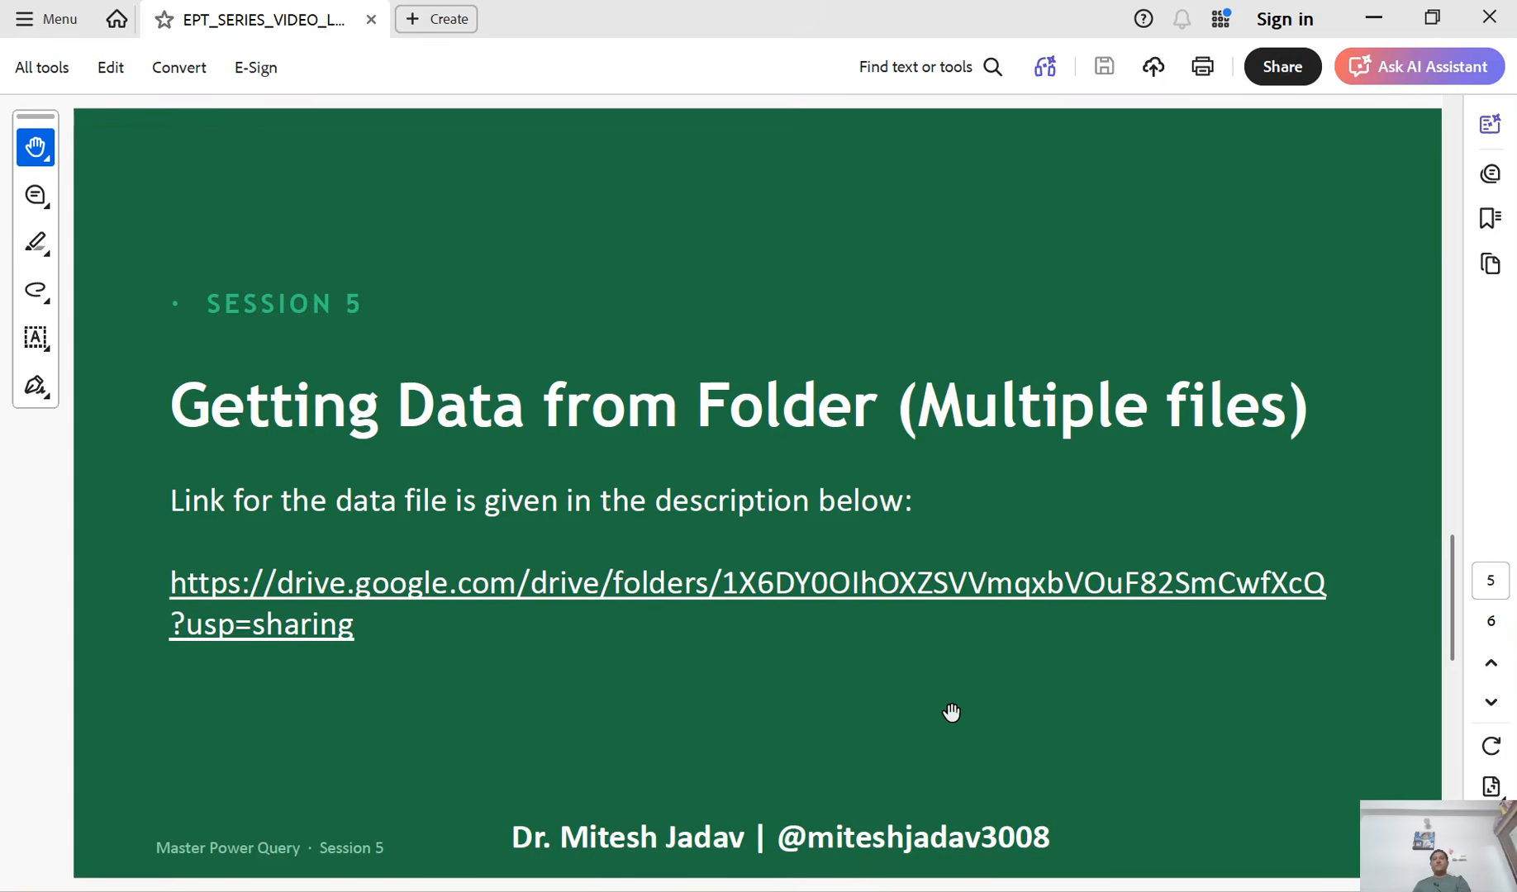
scroll(951, 712, down, 2)
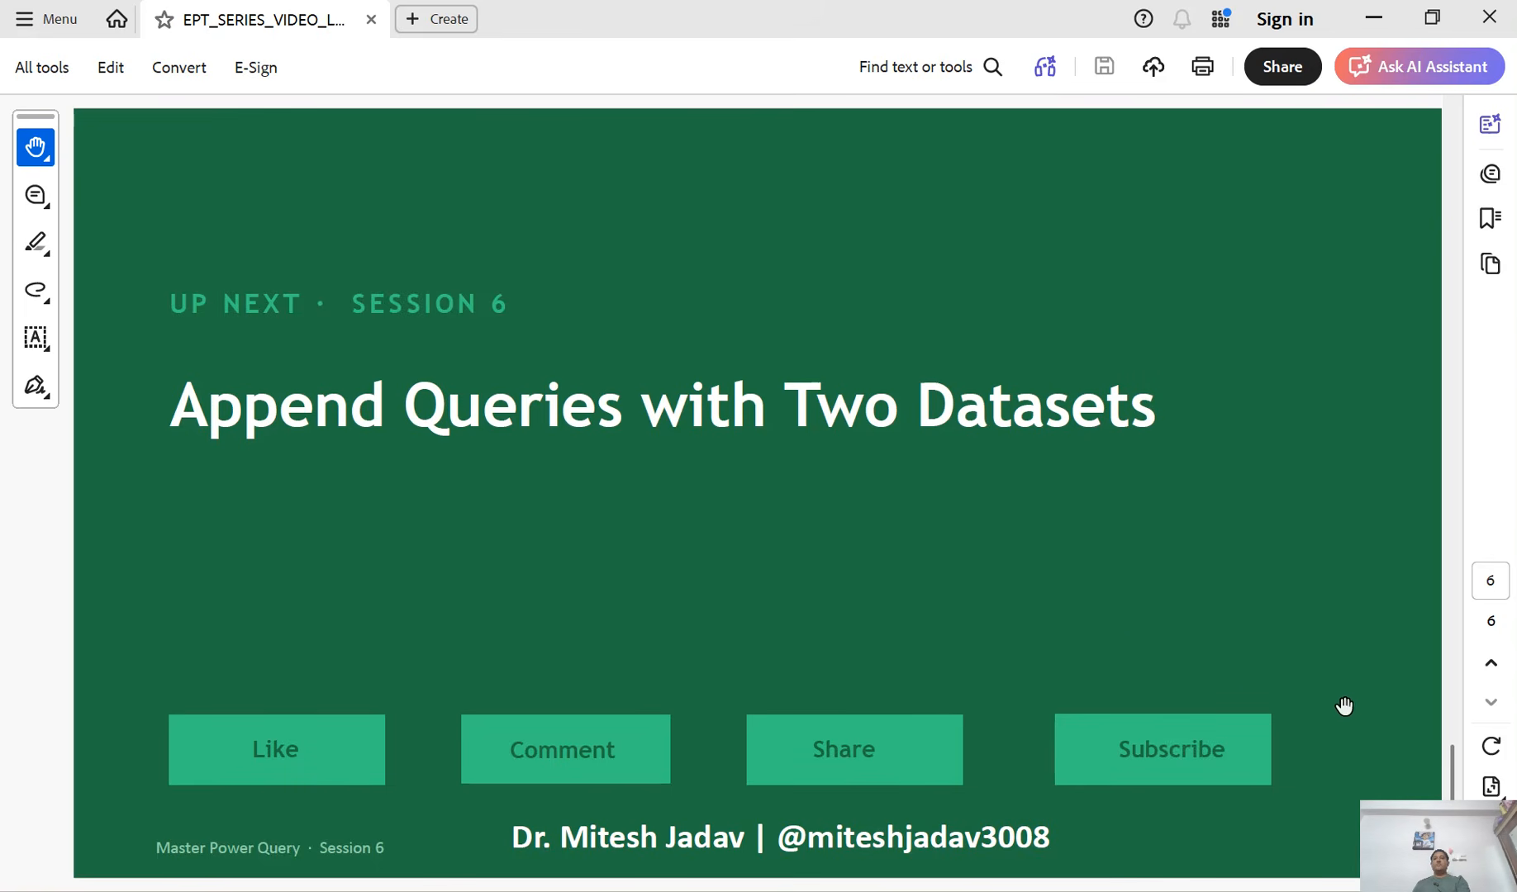